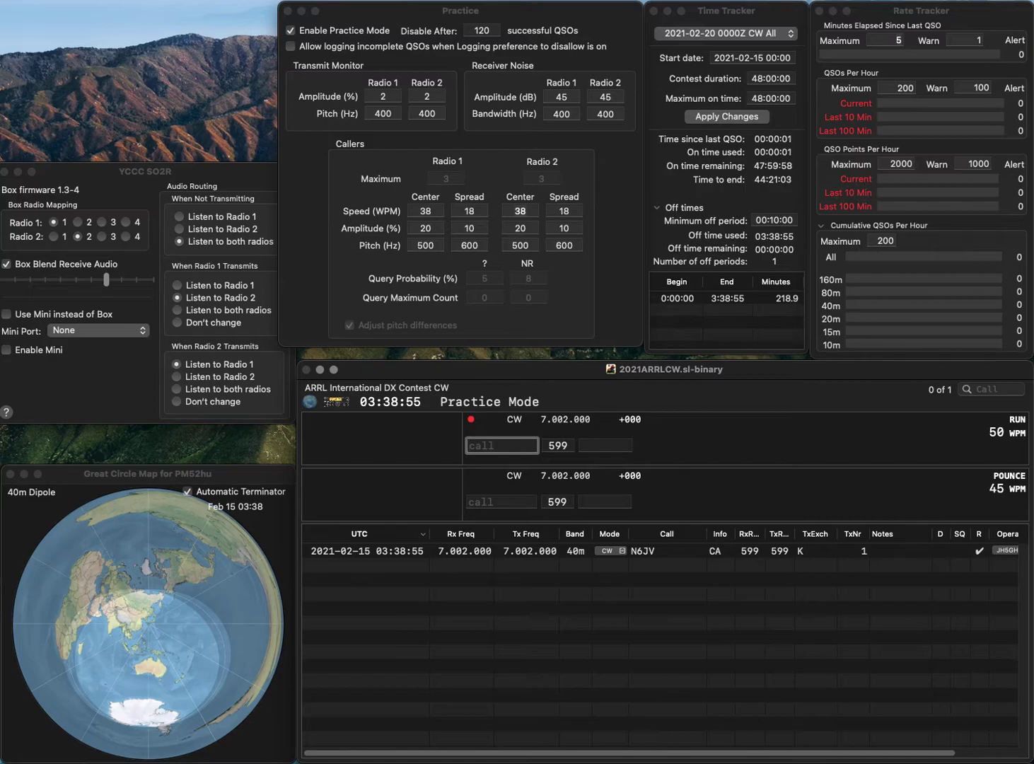
pyautogui.write('KE3FK')
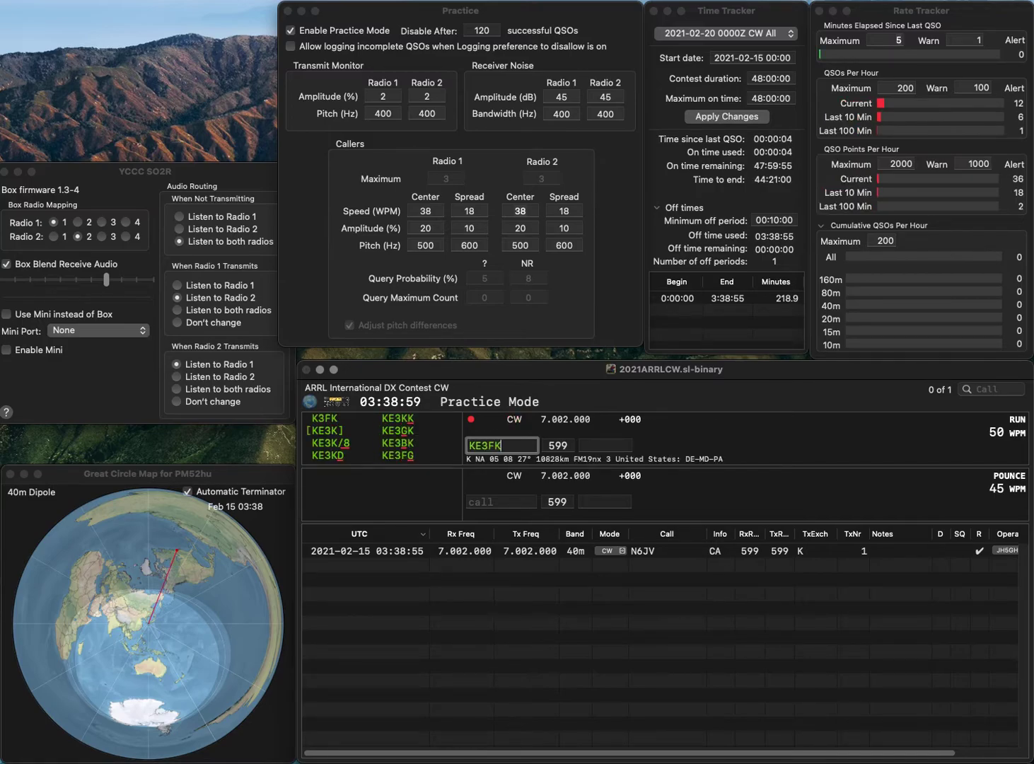
pyautogui.press('Home')
pyautogui.press('Delete')
pyautogui.write('V')
pyautogui.press('Return')
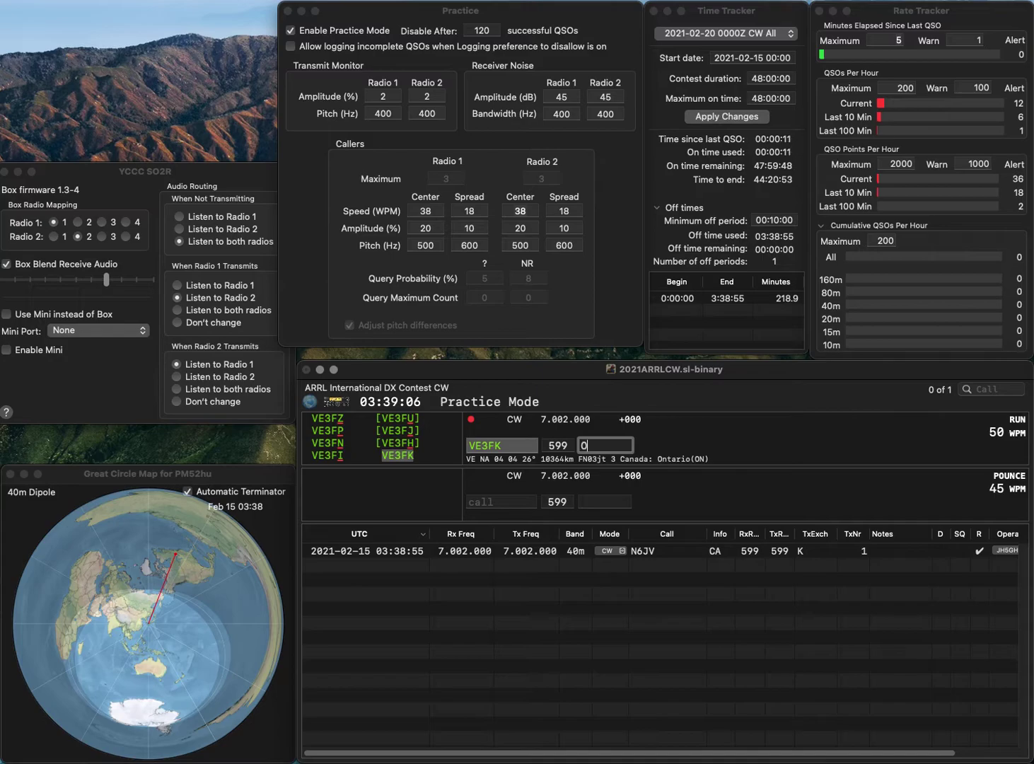
pyautogui.press('Return')
pyautogui.write('NO0B')
pyautogui.press('Return')
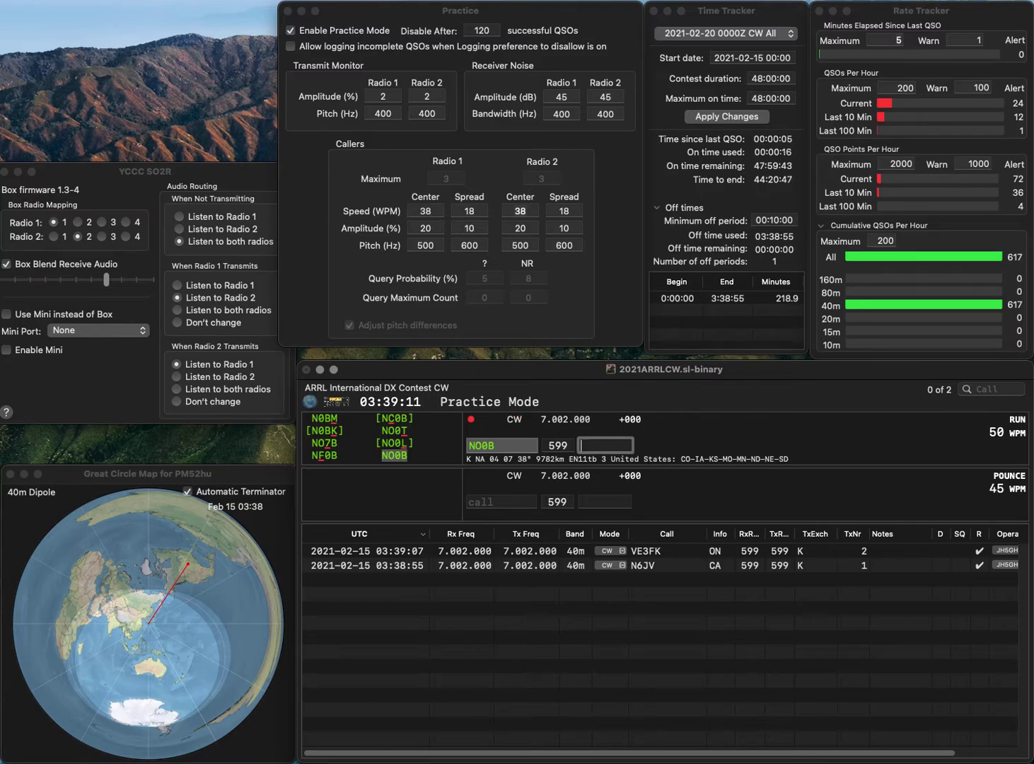
pyautogui.write('ND')
pyautogui.press('Return')
pyautogui.write('VE3BXI')
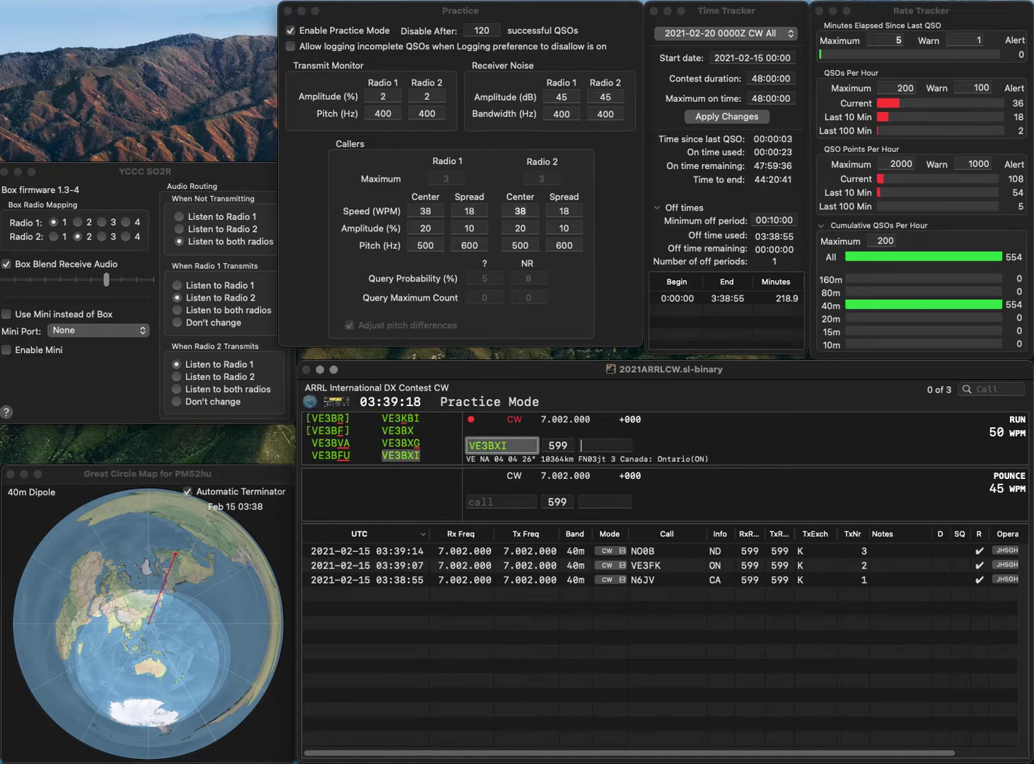
pyautogui.press('Return')
pyautogui.write('ON')
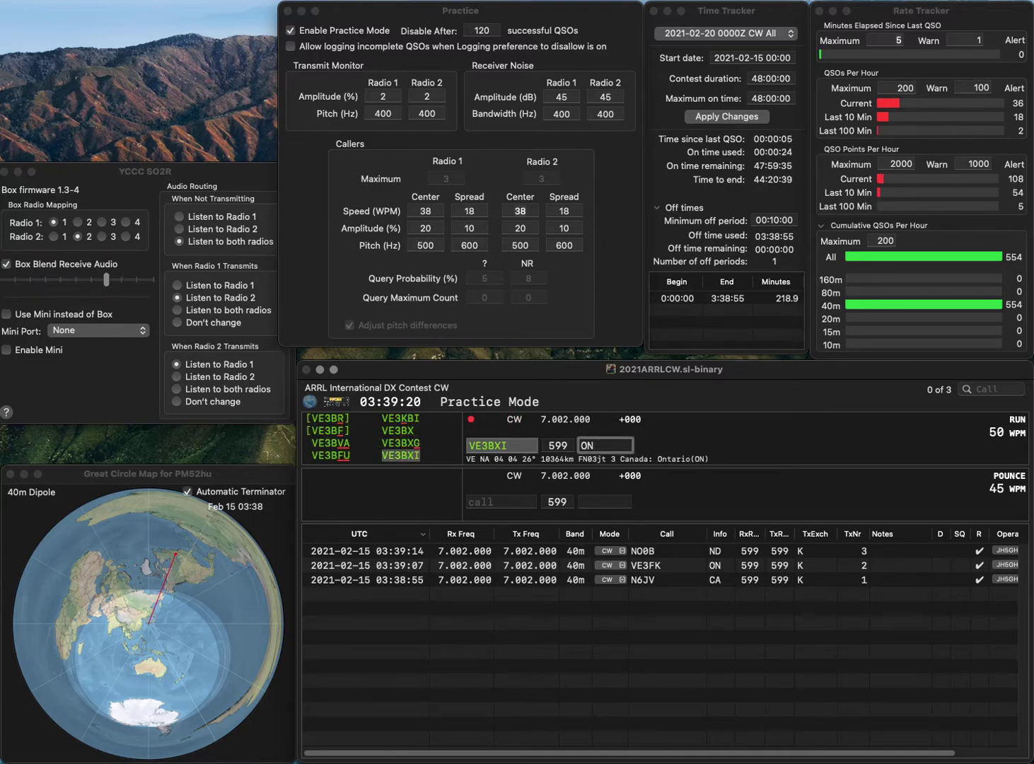
pyautogui.press('Return')
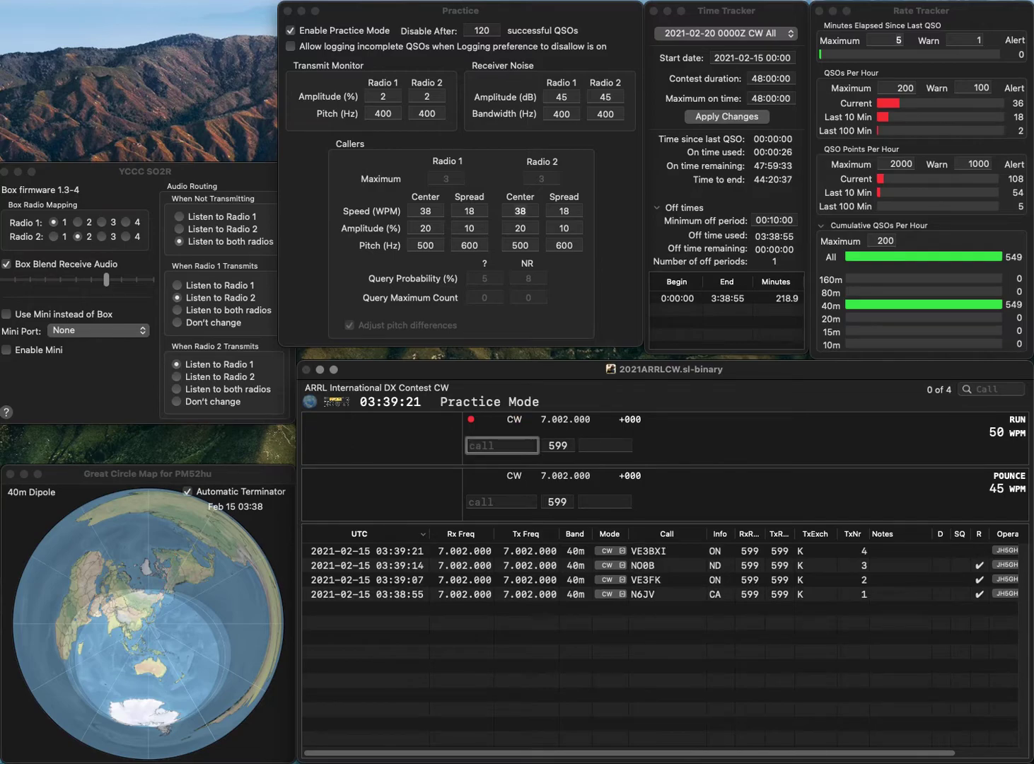
# - Log a contact with call AI4U on the Run radio, with AL as the received exchange
pyautogui.write('AI4U')
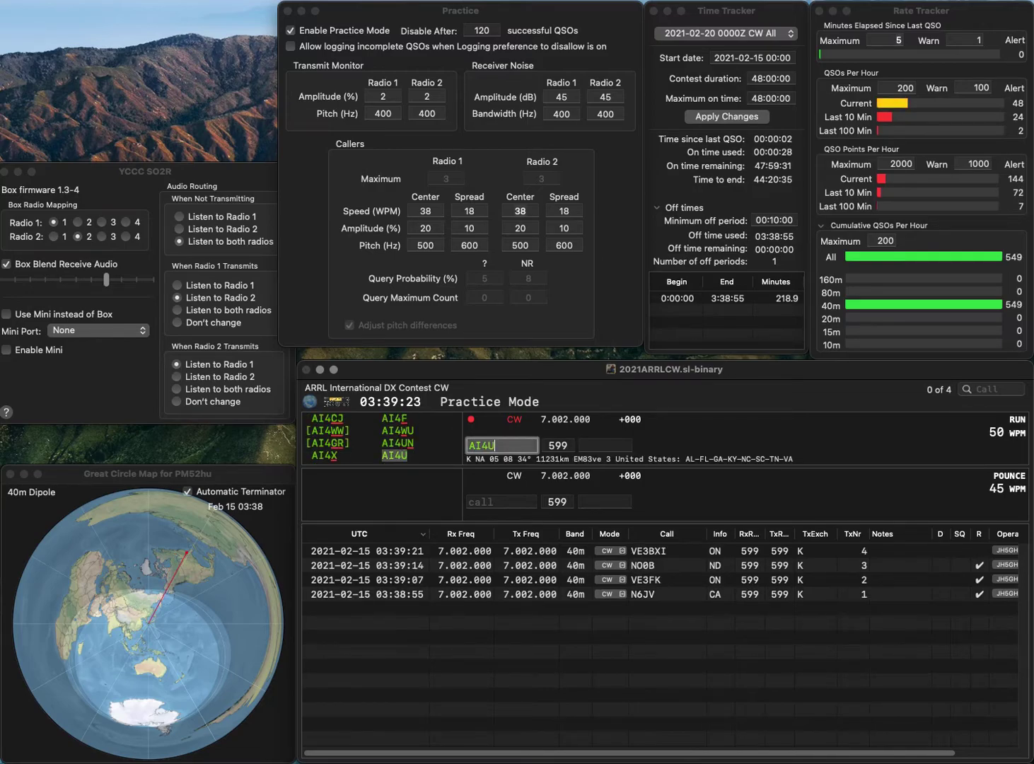
pyautogui.press('Return')
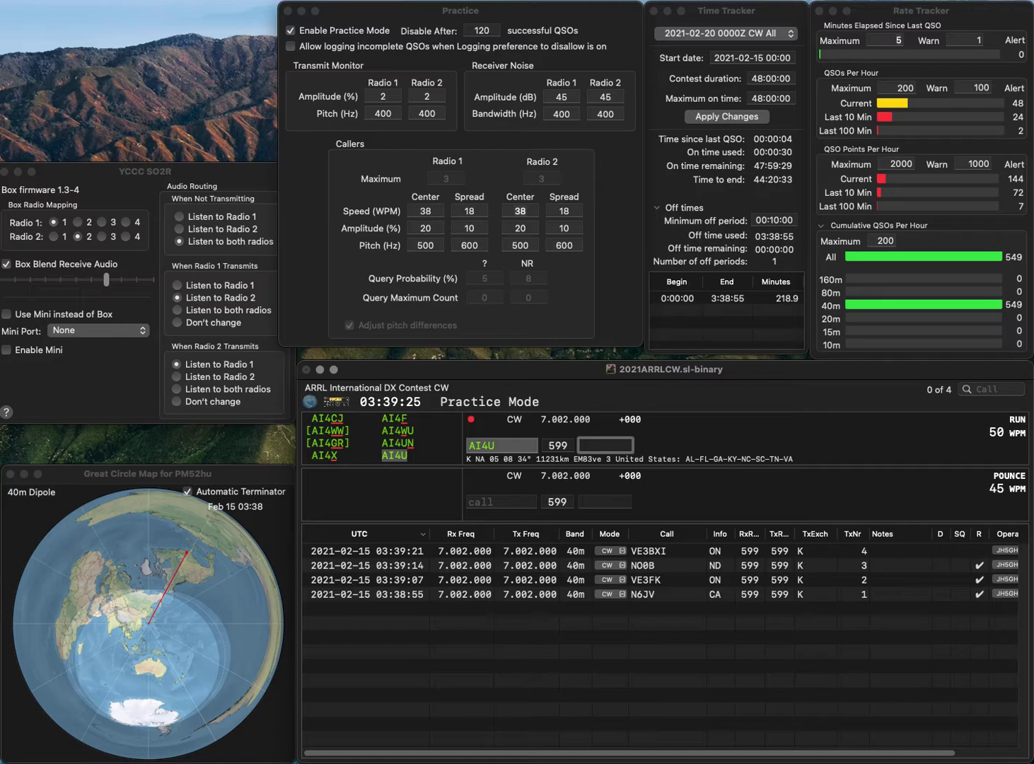
pyautogui.write('AL')
pyautogui.press('Return')
pyautogui.write('W8/U')
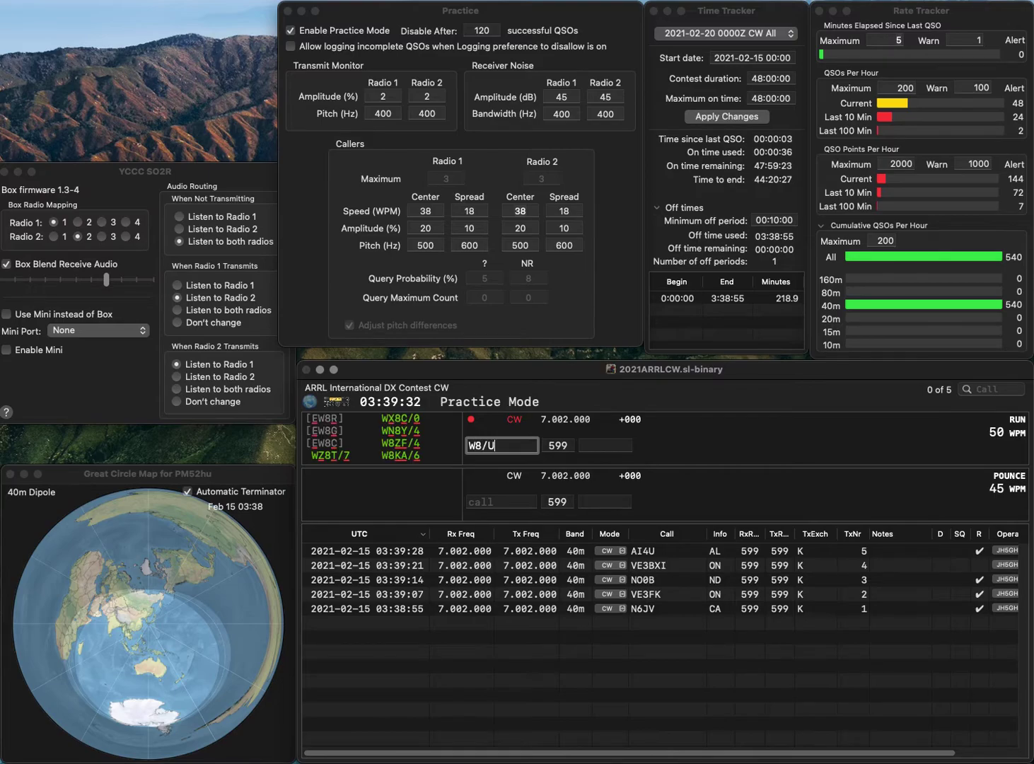
pyautogui.write('T5UDX')
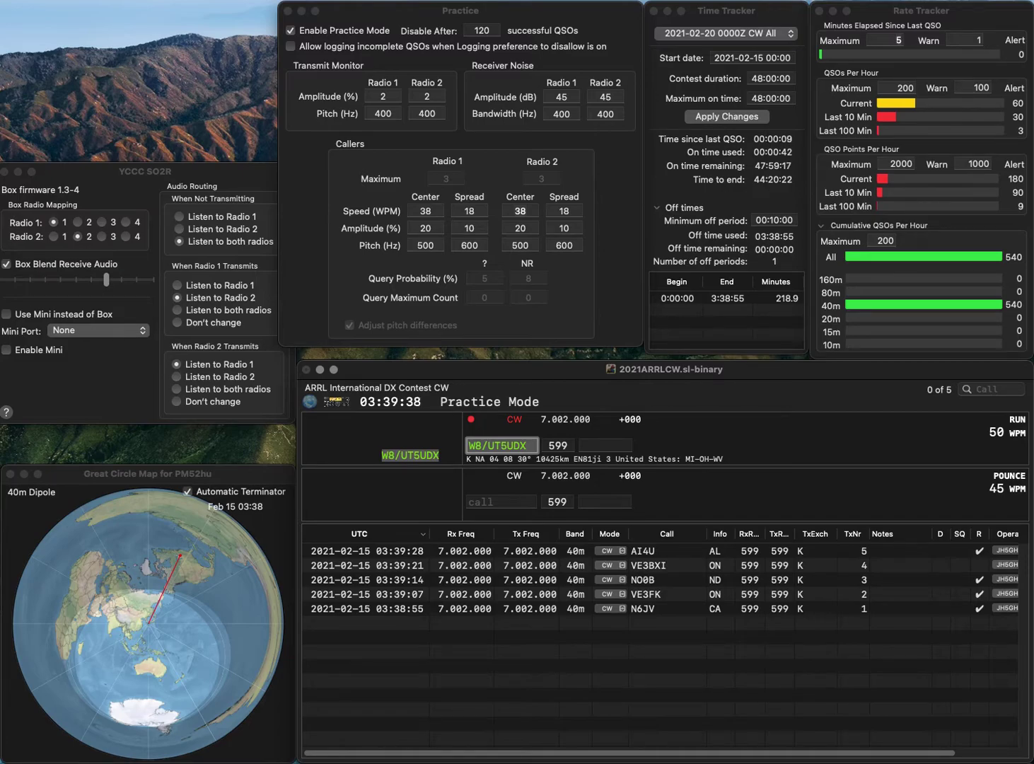
pyautogui.press('Tab')
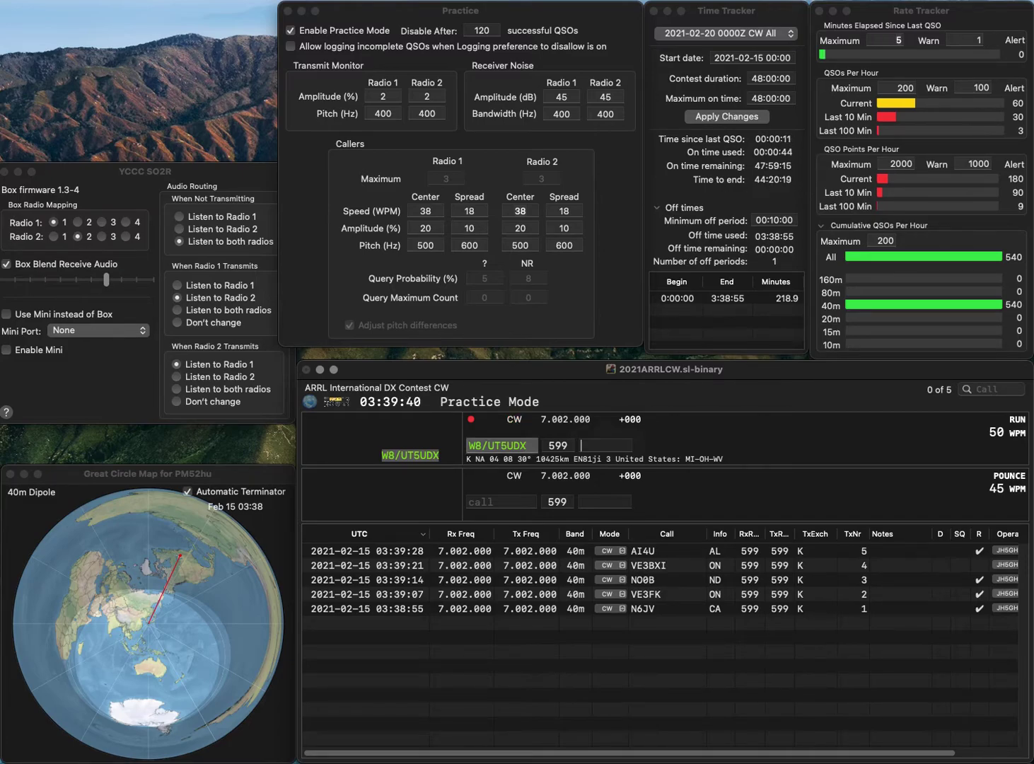
pyautogui.write('MI')
pyautogui.press('Return')
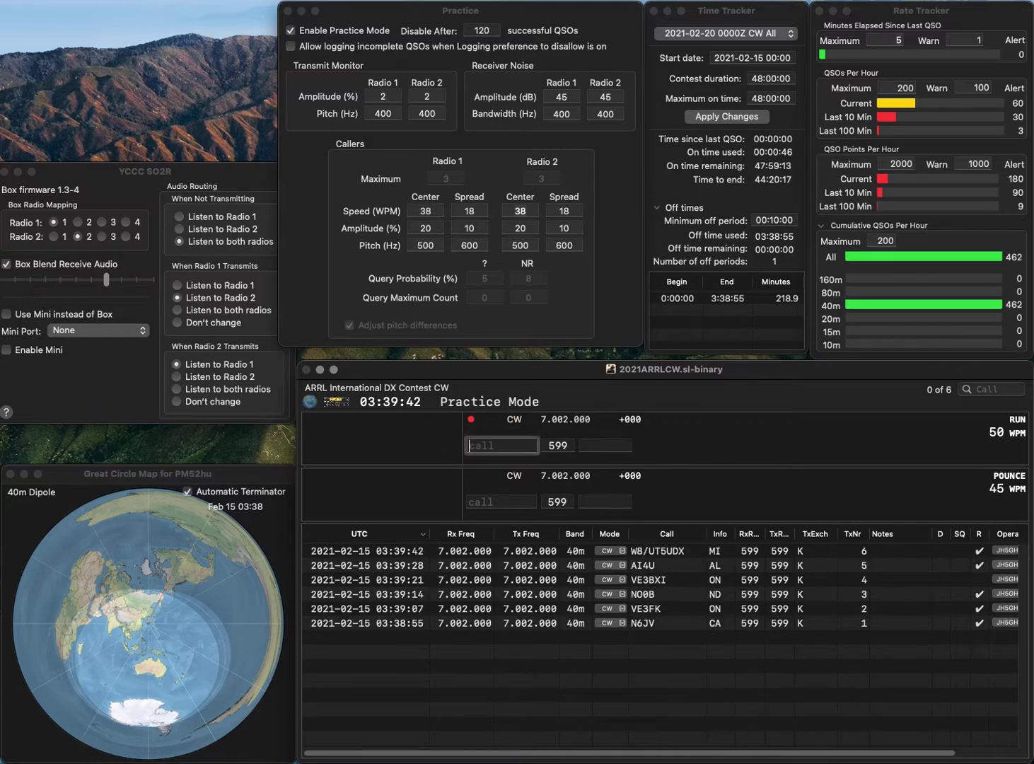
# - Log a contact with call K3AU on the Run radio, with DE as the received exchange
pyautogui.write('K3AU')
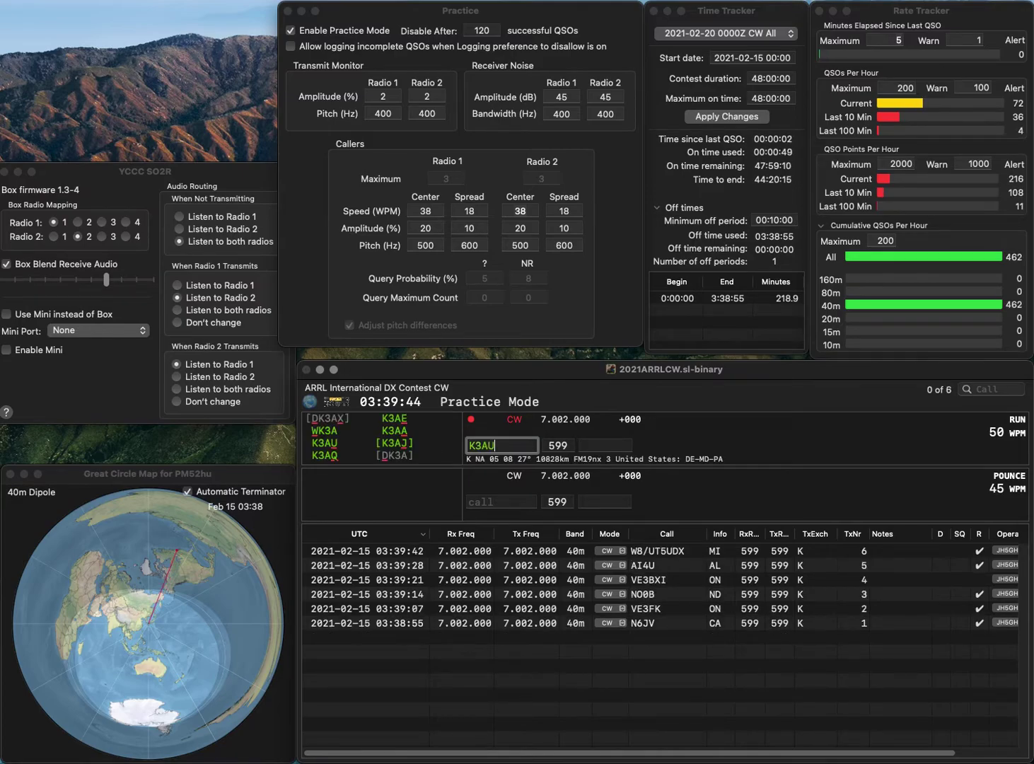
pyautogui.press('Return')
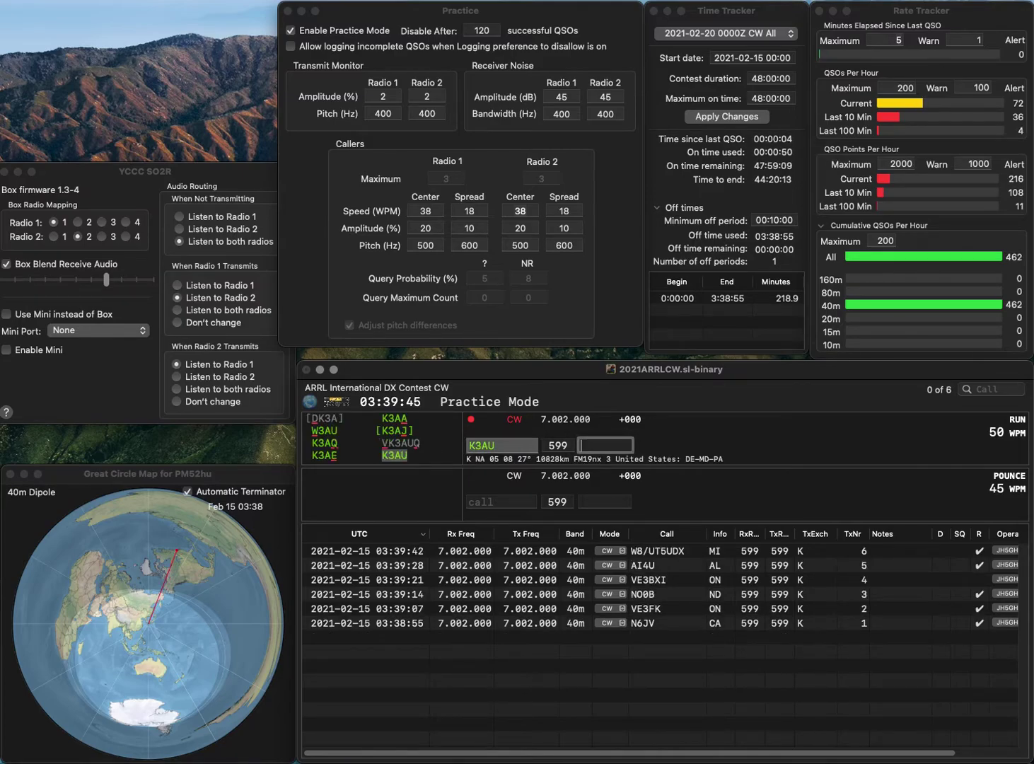
pyautogui.write('DE')
pyautogui.press('Return')
# - Log a contact with call WW2DX on the Run radio, with NY as the received exchange
pyautogui.write('W')
pyautogui.press('BackSpace')
pyautogui.write('W2')
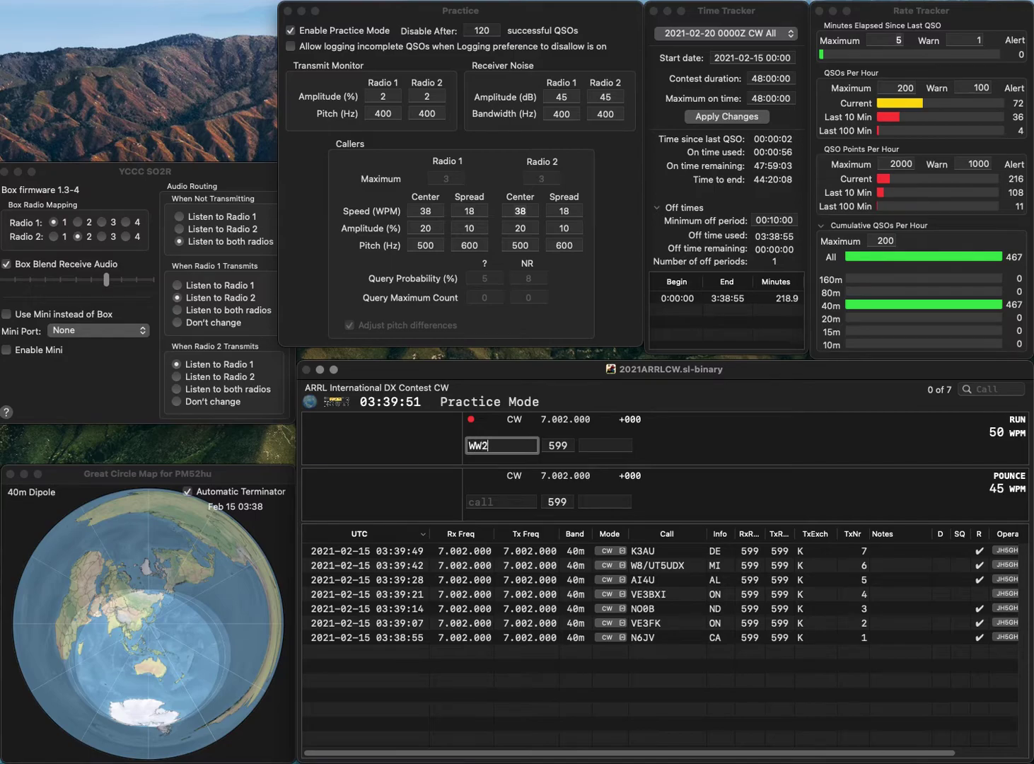
pyautogui.write('DX')
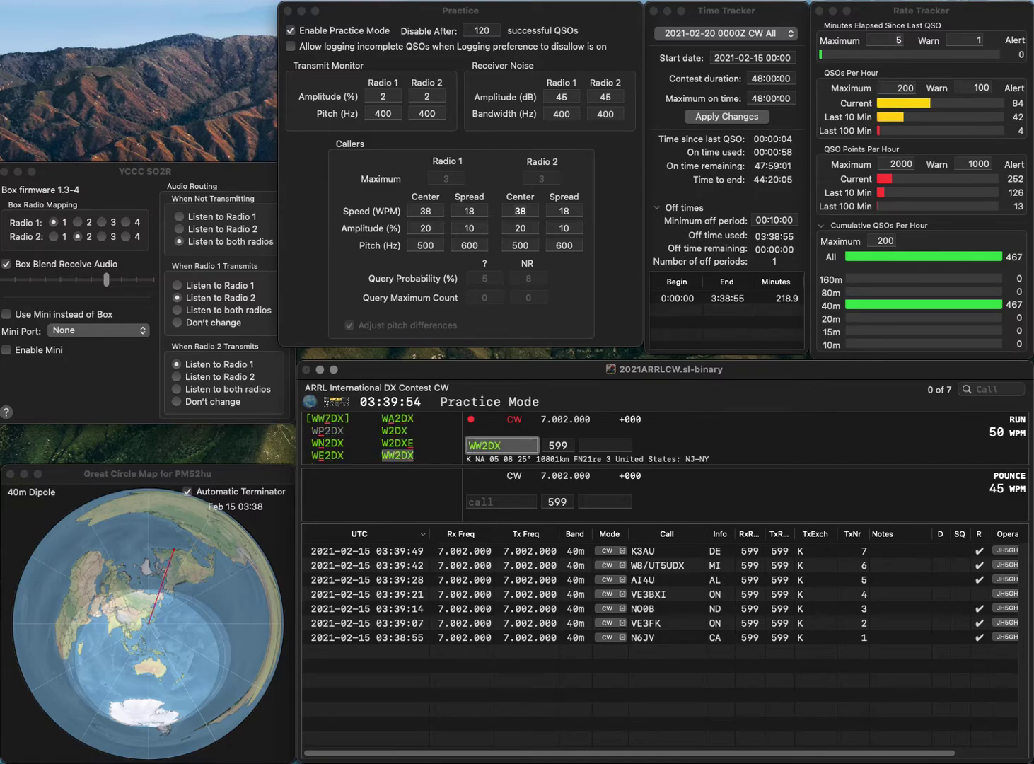
pyautogui.press('Return')
pyautogui.write('NY')
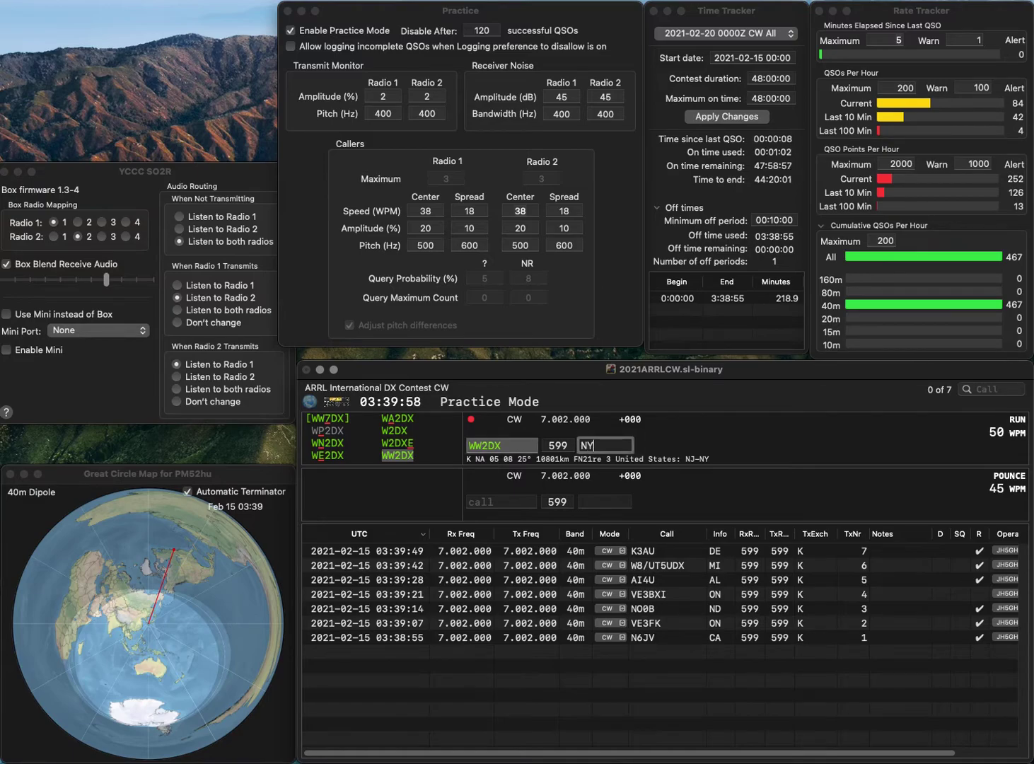
pyautogui.press('Return')
# - Log a contact with call W1HI on the Run radio, with CT as the received exchange
pyautogui.write('W1HI')
pyautogui.press('Return')
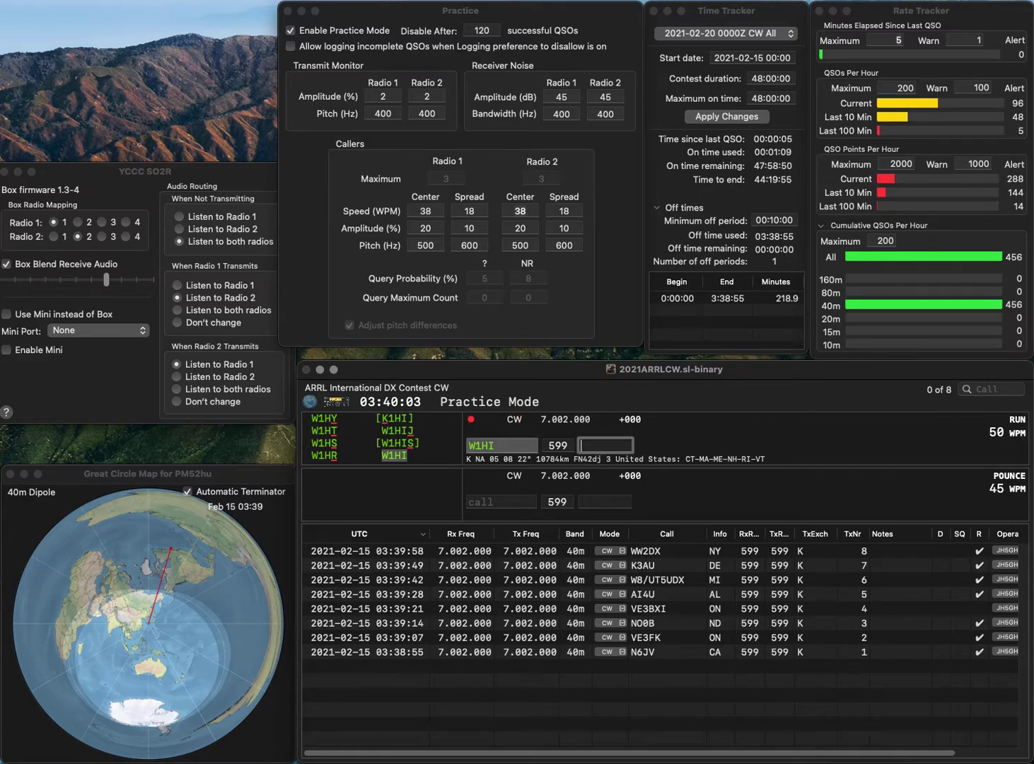
pyautogui.write('CT')
pyautogui.press('Return')
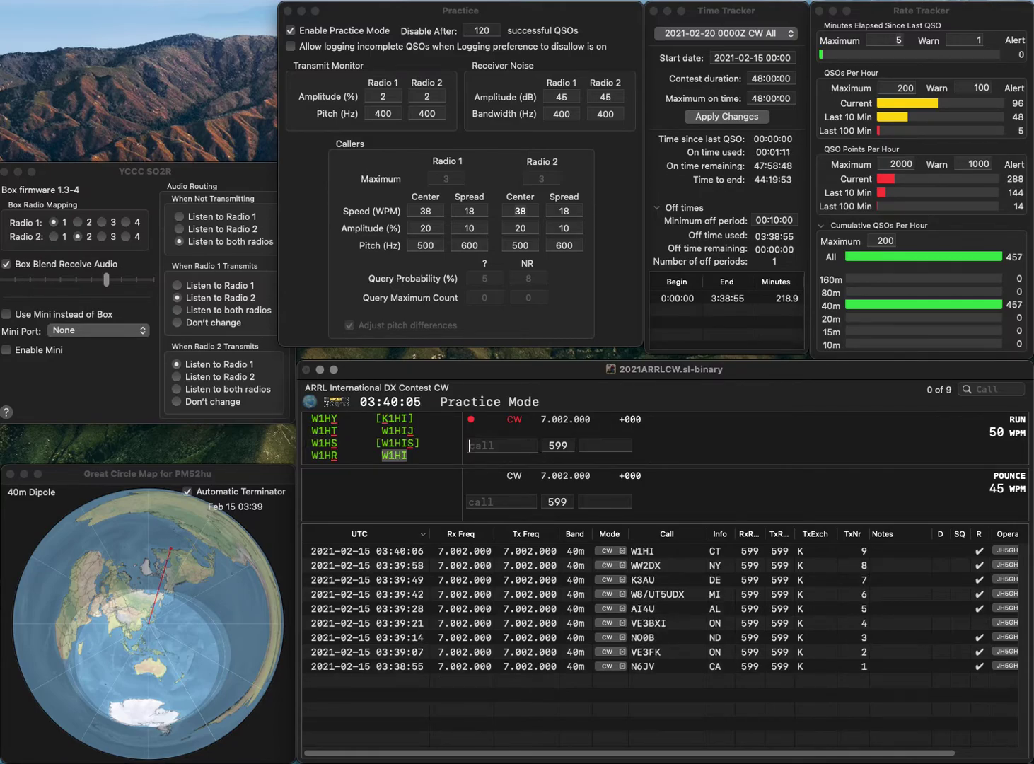
pyautogui.write('KC')
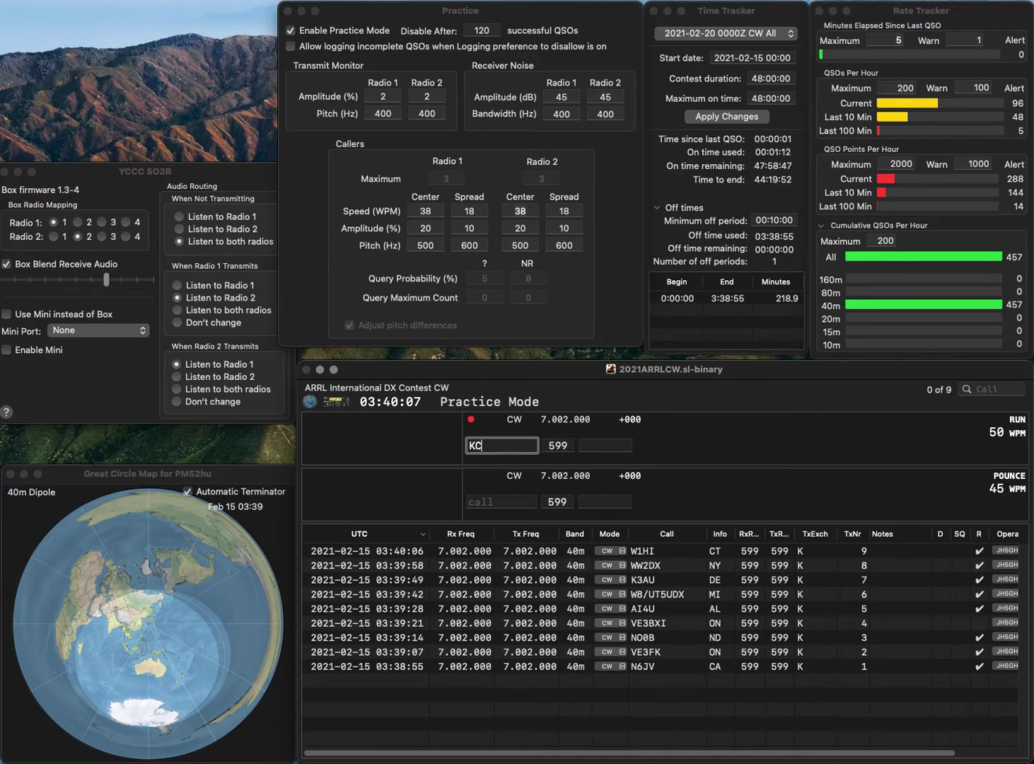
pyautogui.write('8SQC')
pyautogui.press('space')
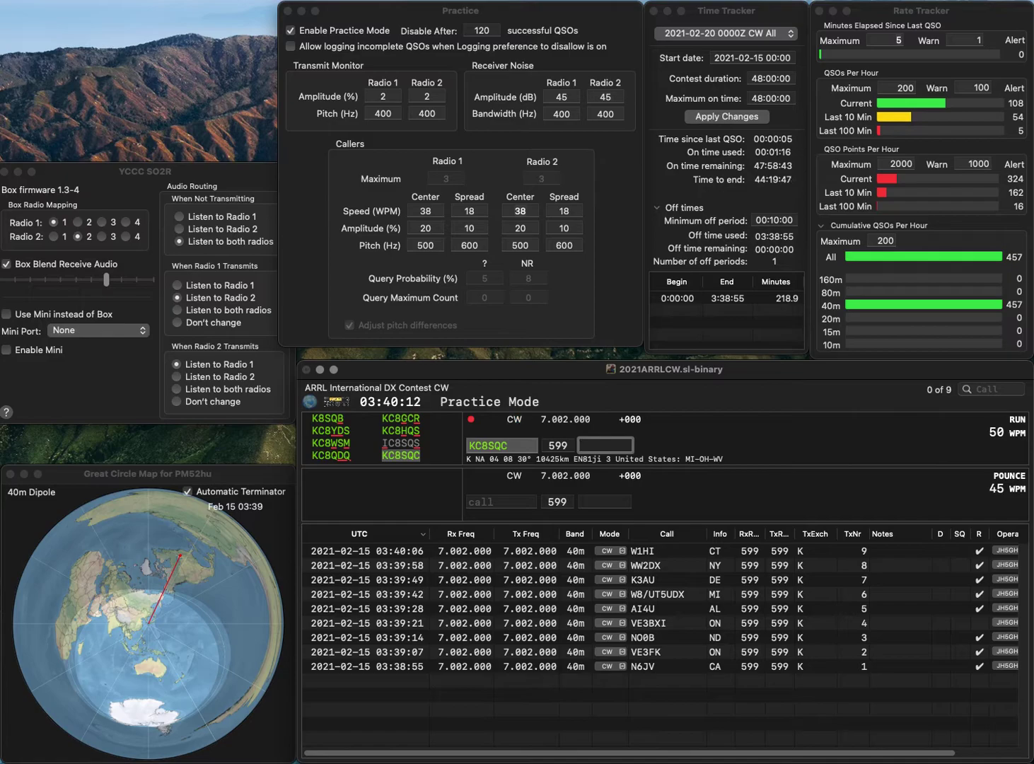
pyautogui.write('ON')
pyautogui.press('Return')
pyautogui.write('VE3VN')
pyautogui.press('space')
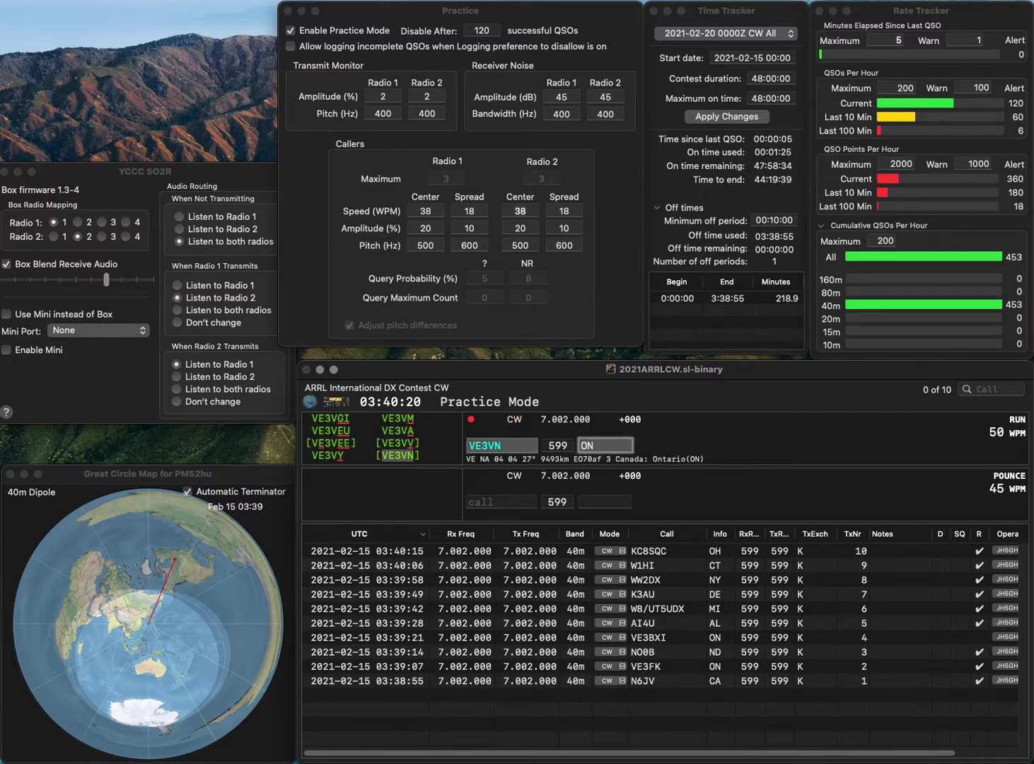
pyautogui.click(485, 444)
pyautogui.press('BackSpace')
pyautogui.write('2')
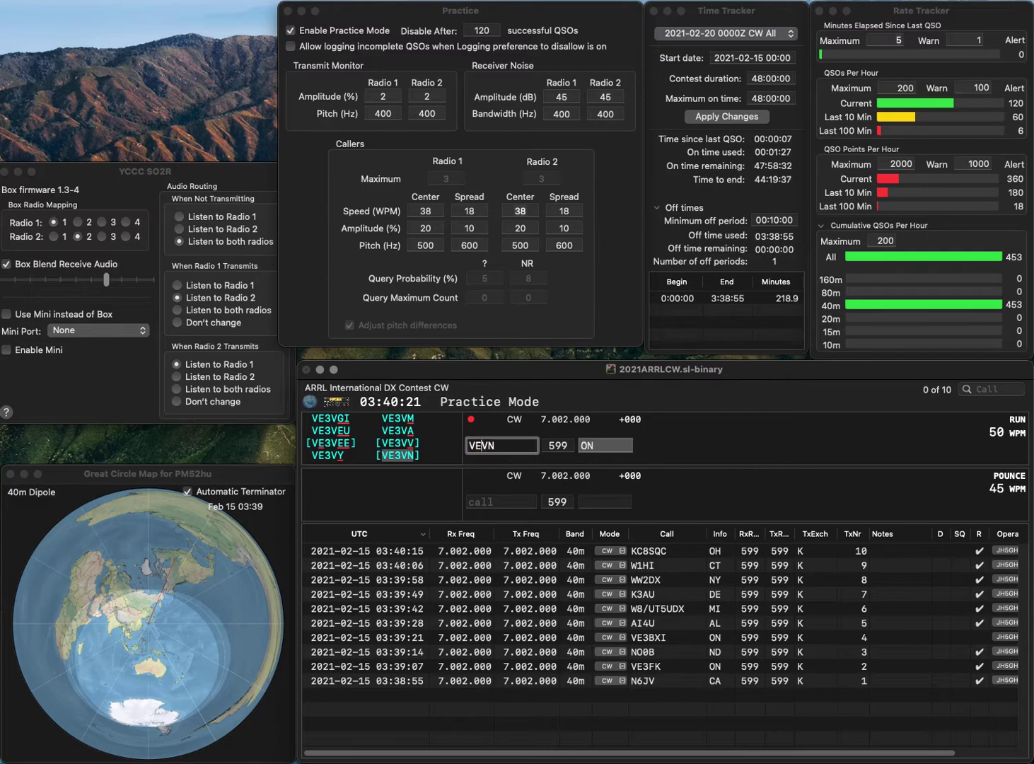
pyautogui.press('space')
pyautogui.write('QC')
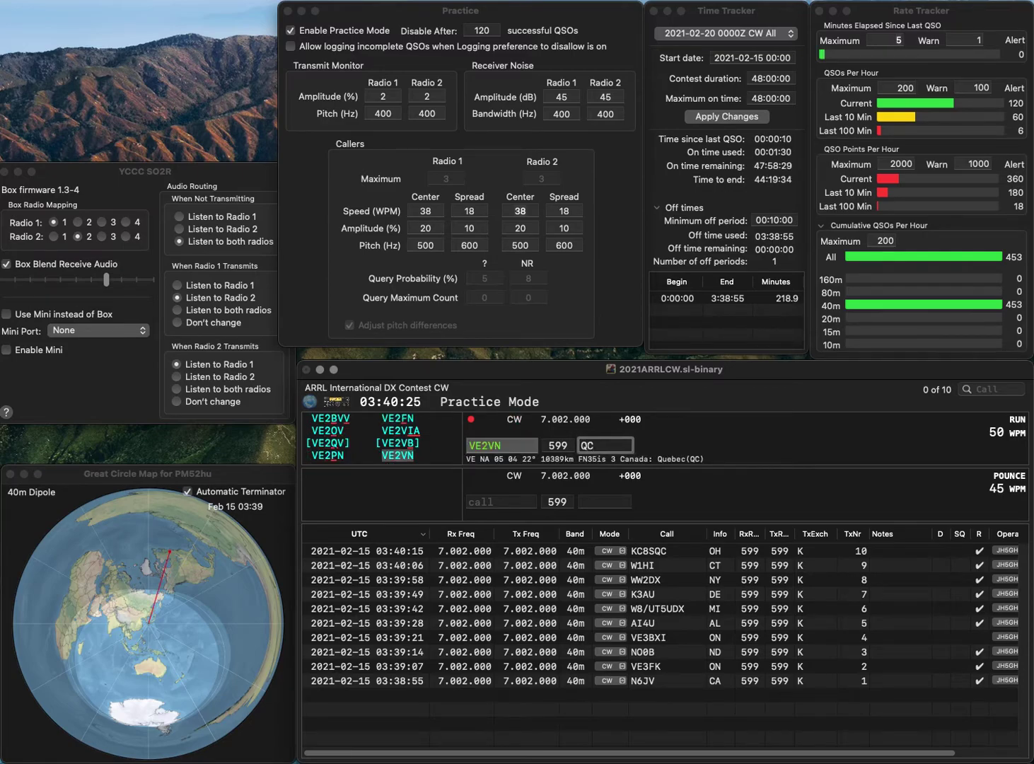
pyautogui.press('Return')
# - Log a contact with call AB3ZJ on the Run radio, with MD as the received exchange
pyautogui.write('AB3ZJ')
pyautogui.press('space')
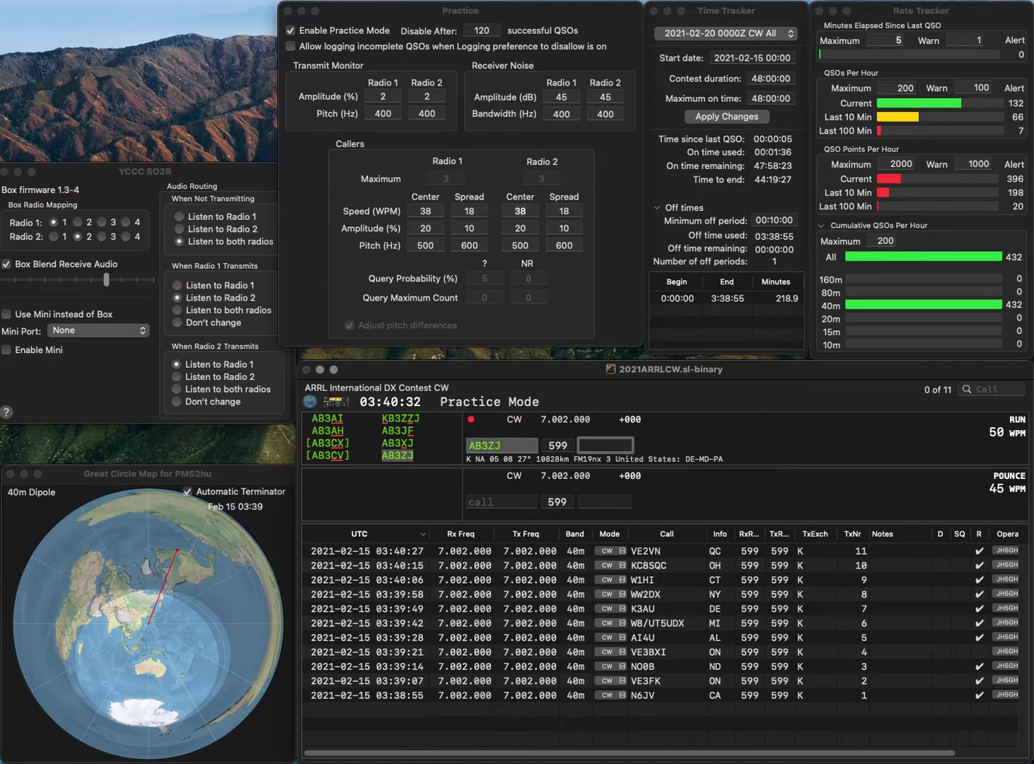
pyautogui.write('MD')
pyautogui.press('Return')
# - Log a contact with call KA1O on the Run radio, with NH as the received exchange
pyautogui.write('KA10')
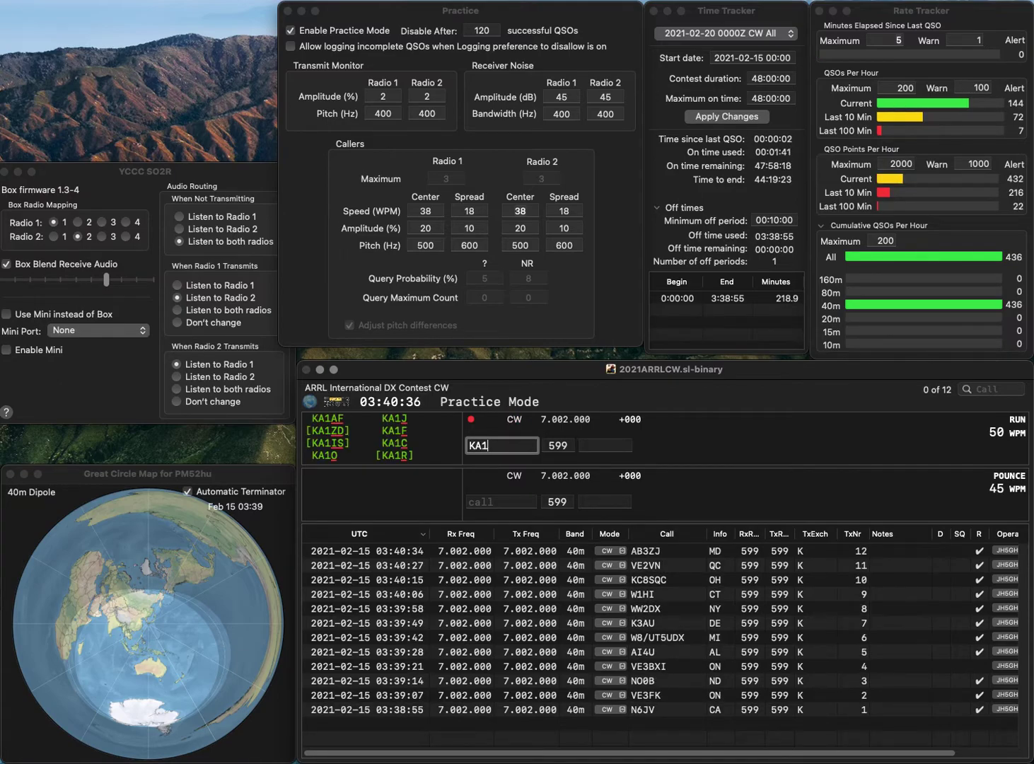
pyautogui.press('space')
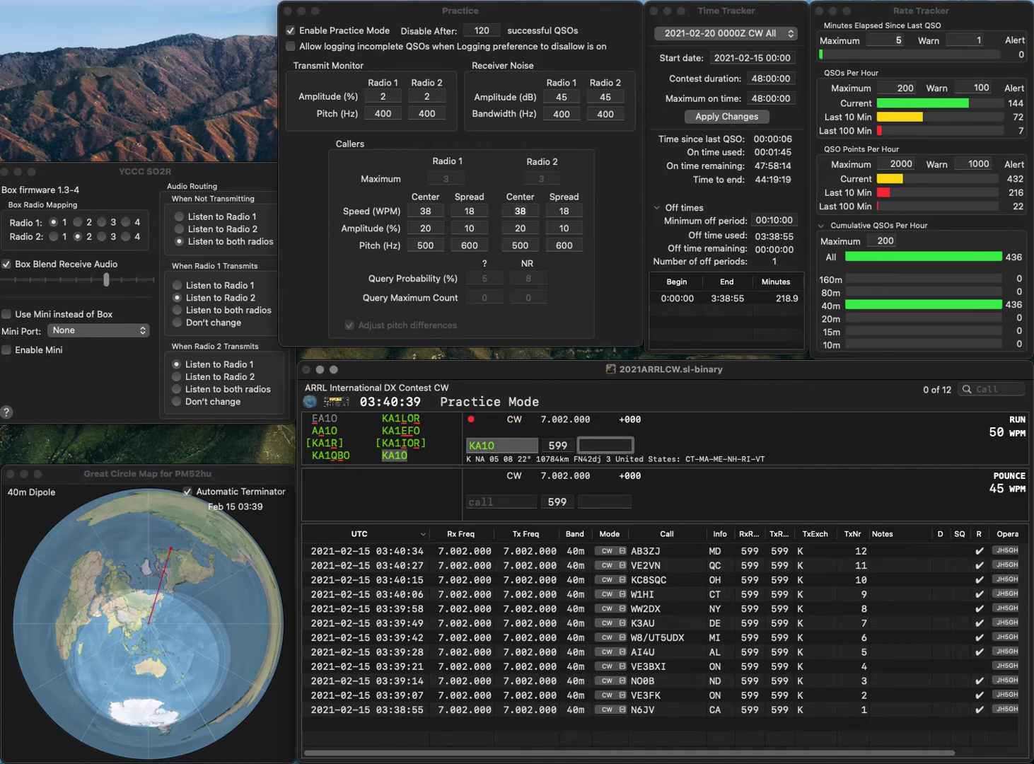
pyautogui.press('Return')
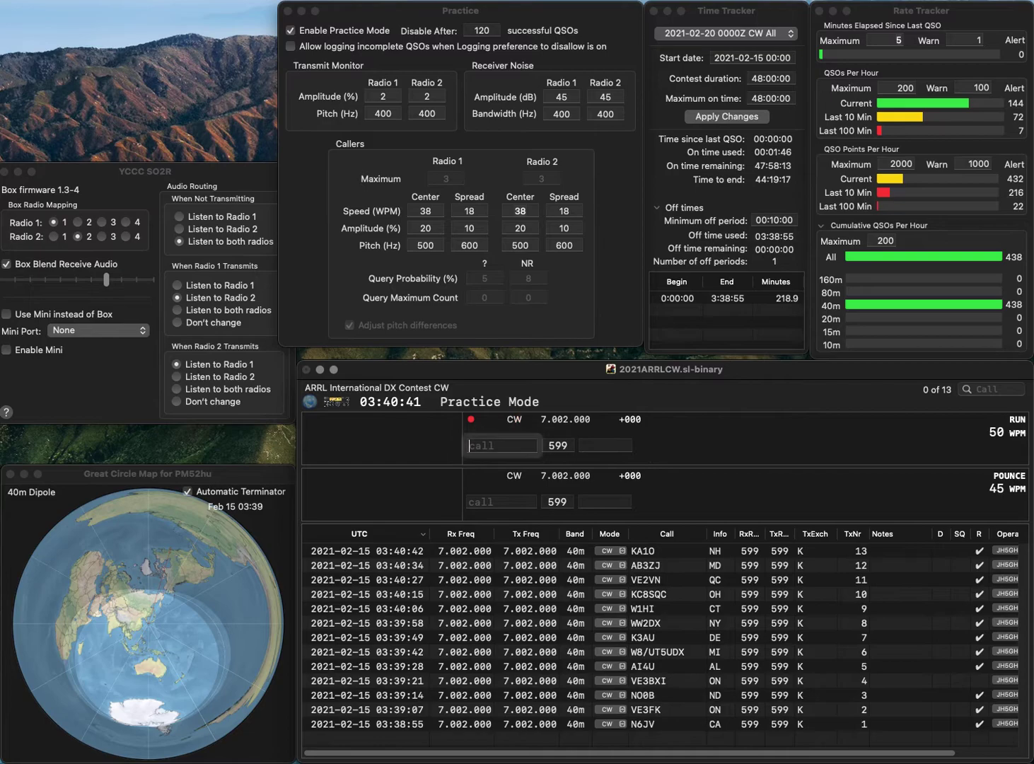
pyautogui.write('WB4Z')
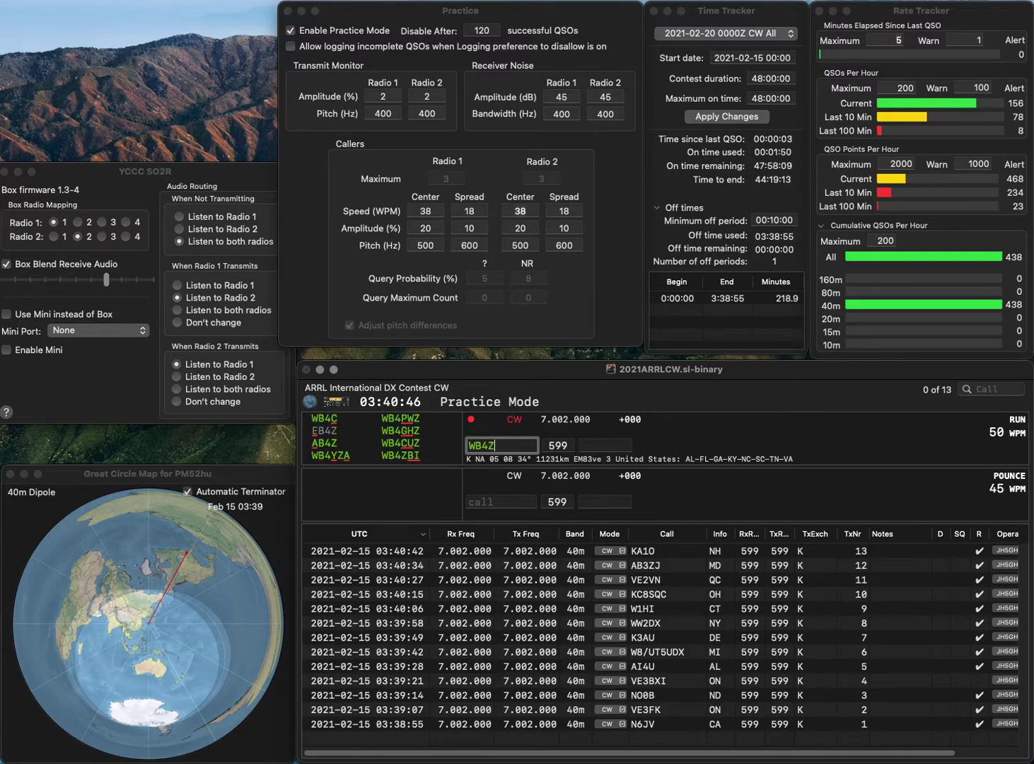
pyautogui.write('ZW')
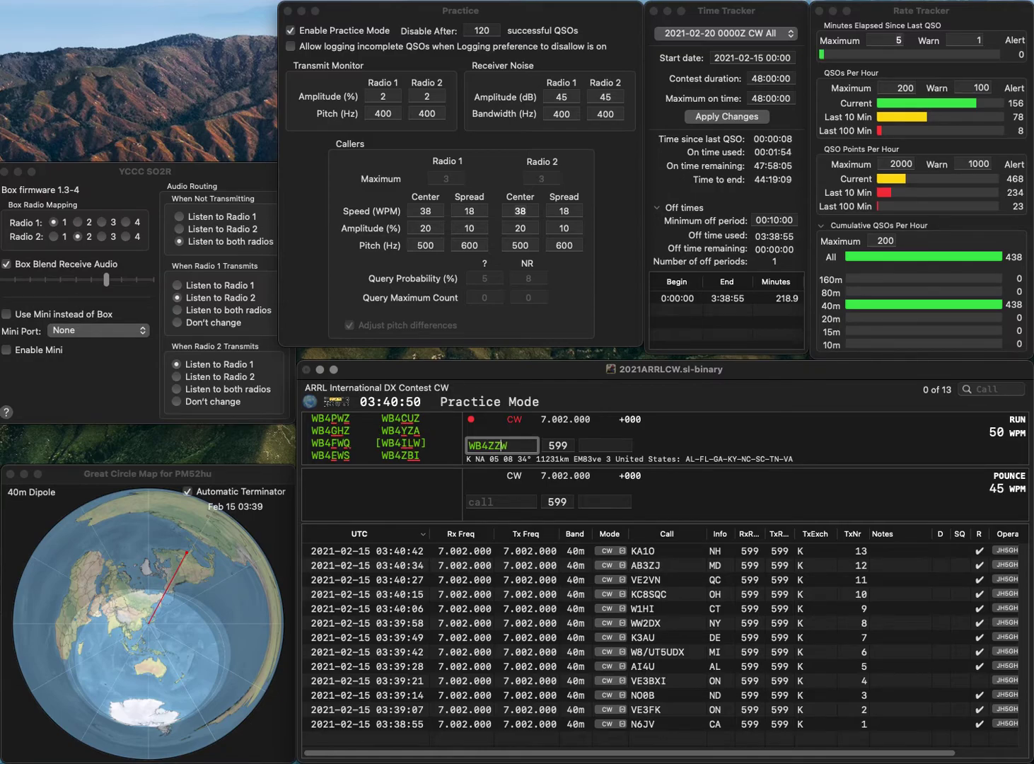
pyautogui.write('Z')
pyautogui.press('BackSpace')
pyautogui.write('G')
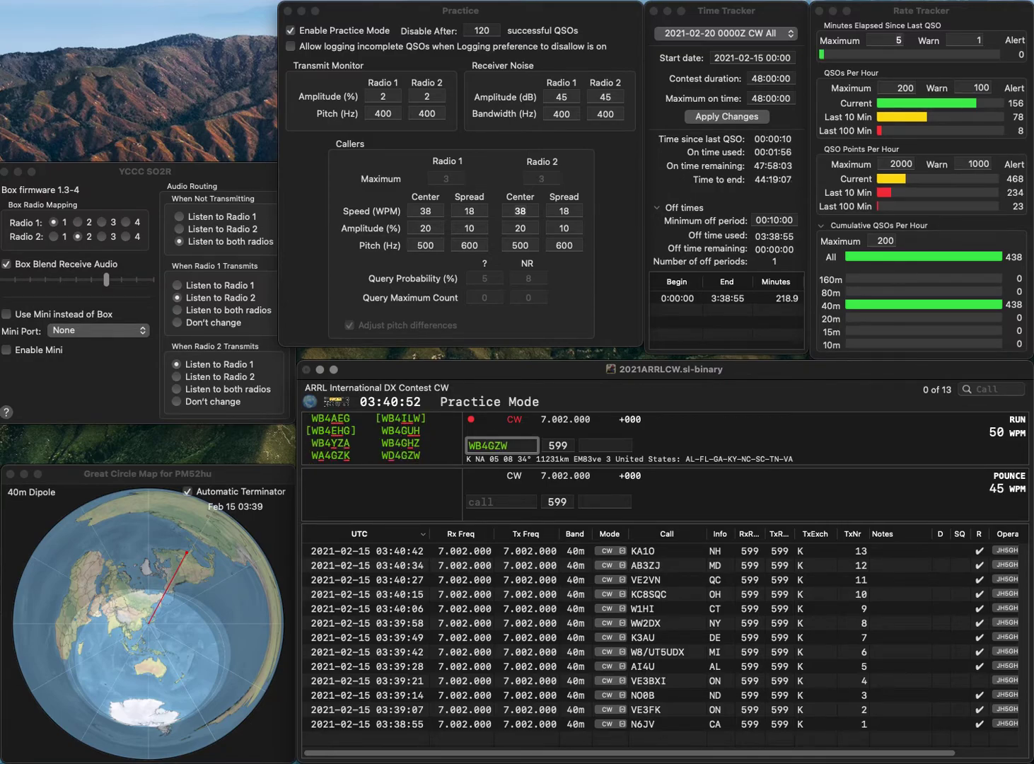
pyautogui.press('Delete')
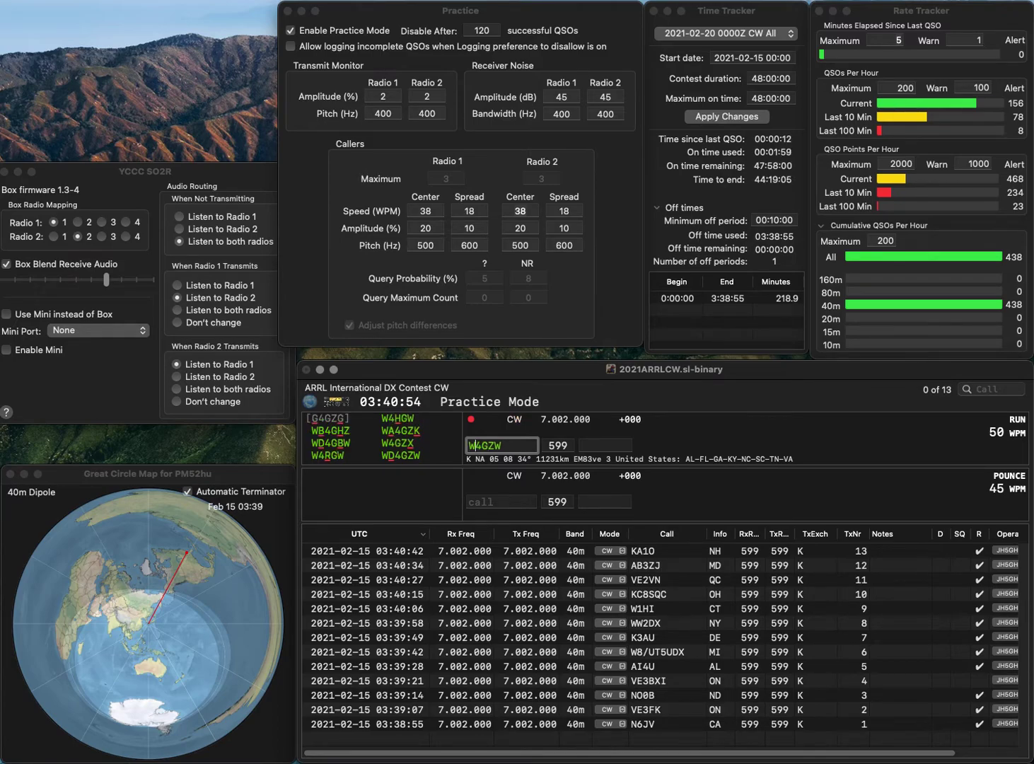
pyautogui.write('D')
pyautogui.press('Tab')
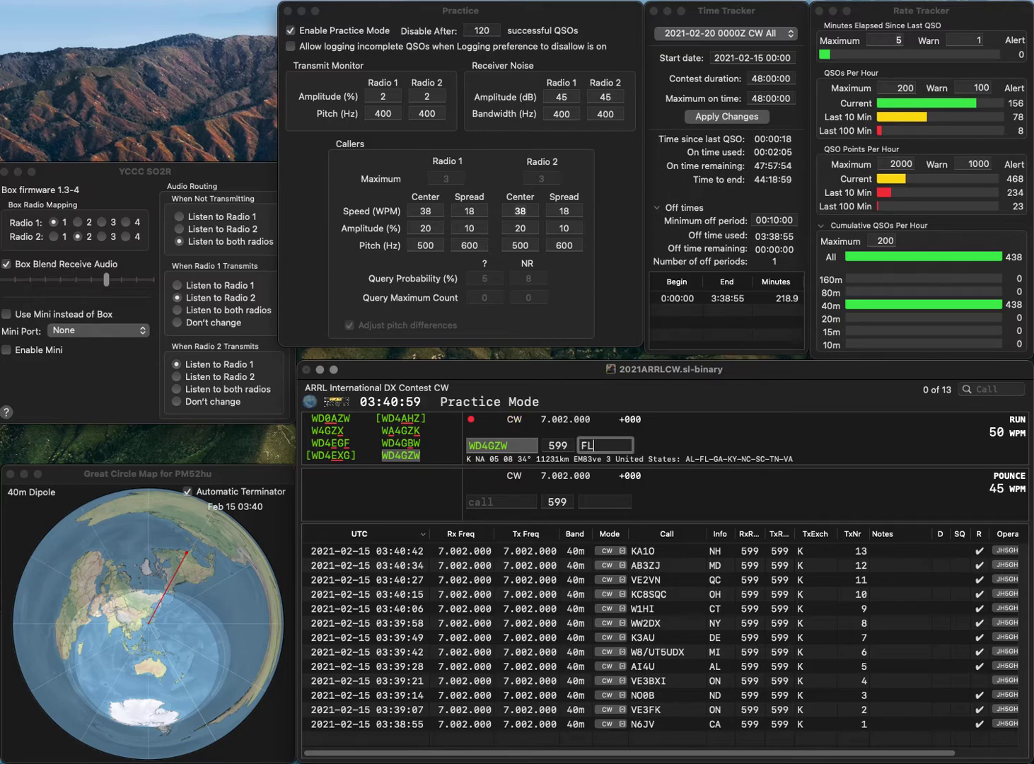
pyautogui.press('Return')
# - Enter call N6BQ on the Run radio, correct it to NB6Q, and log the contact with CA as the received exchange
pyautogui.write('N6')
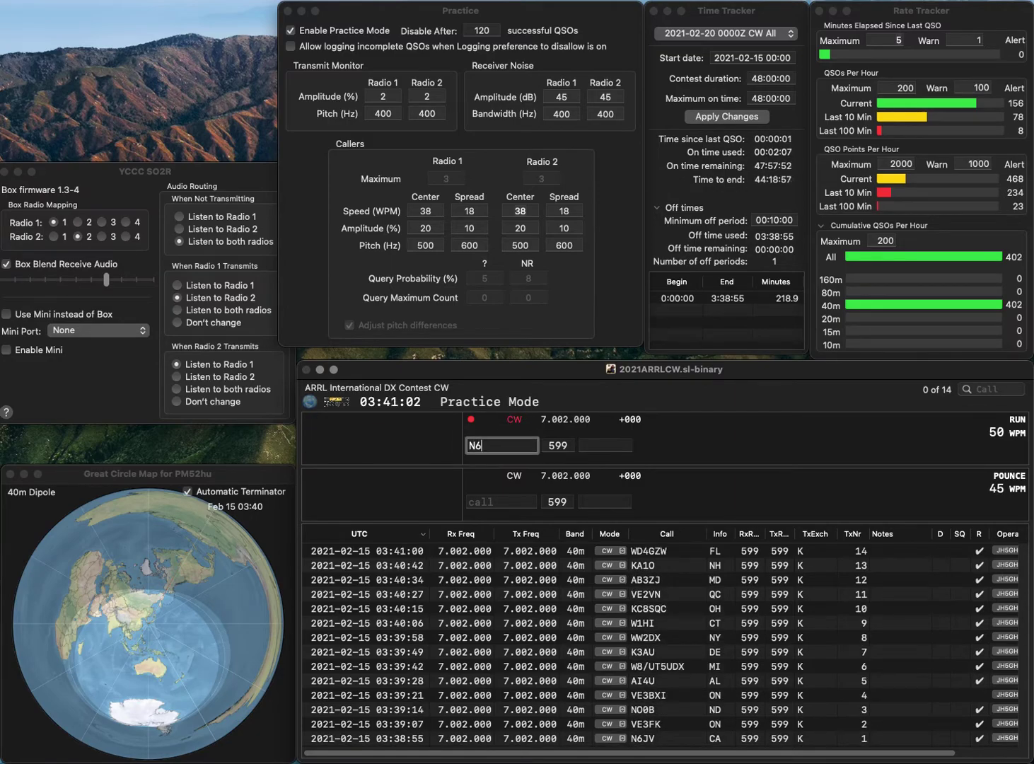
pyautogui.write('BQ')
pyautogui.press('Return')
pyautogui.press('Tab')
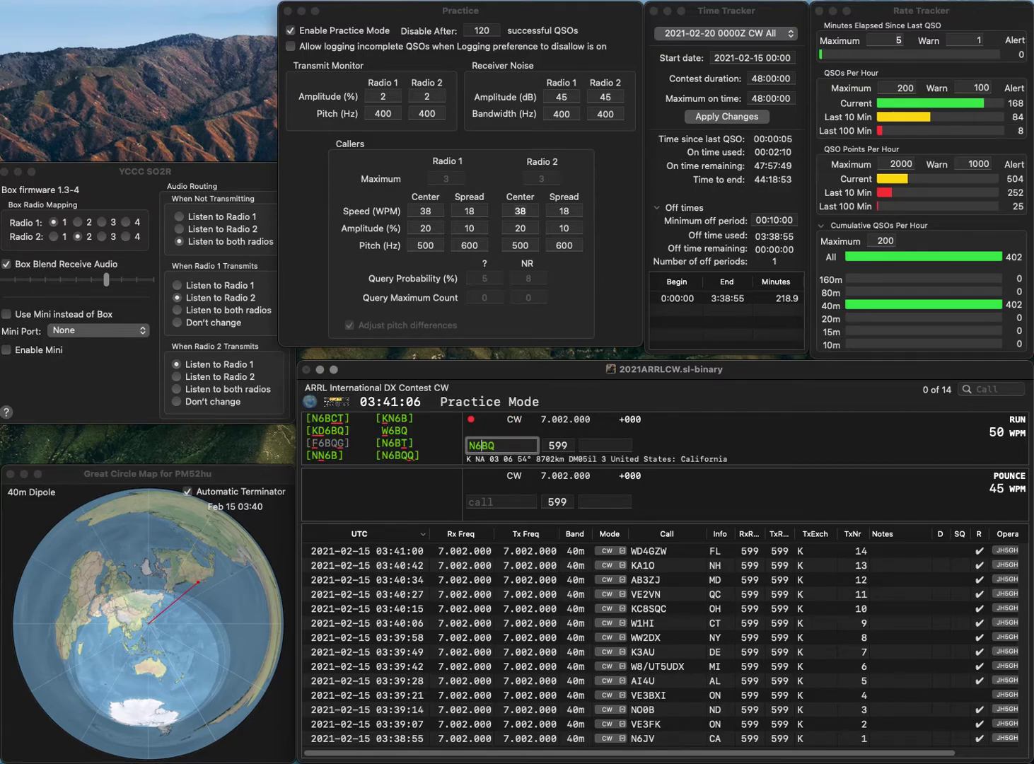
pyautogui.hotkey('ctrl', 't')
pyautogui.press('Return')
pyautogui.write('CA')
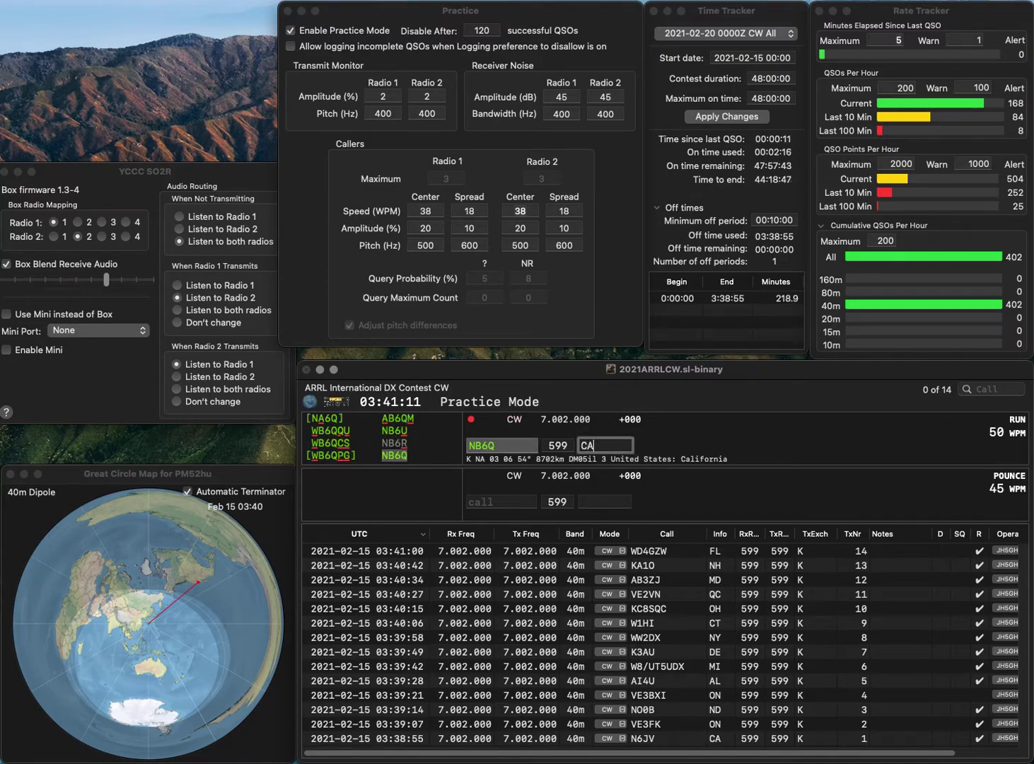
pyautogui.press('Return')
pyautogui.write('WA7')
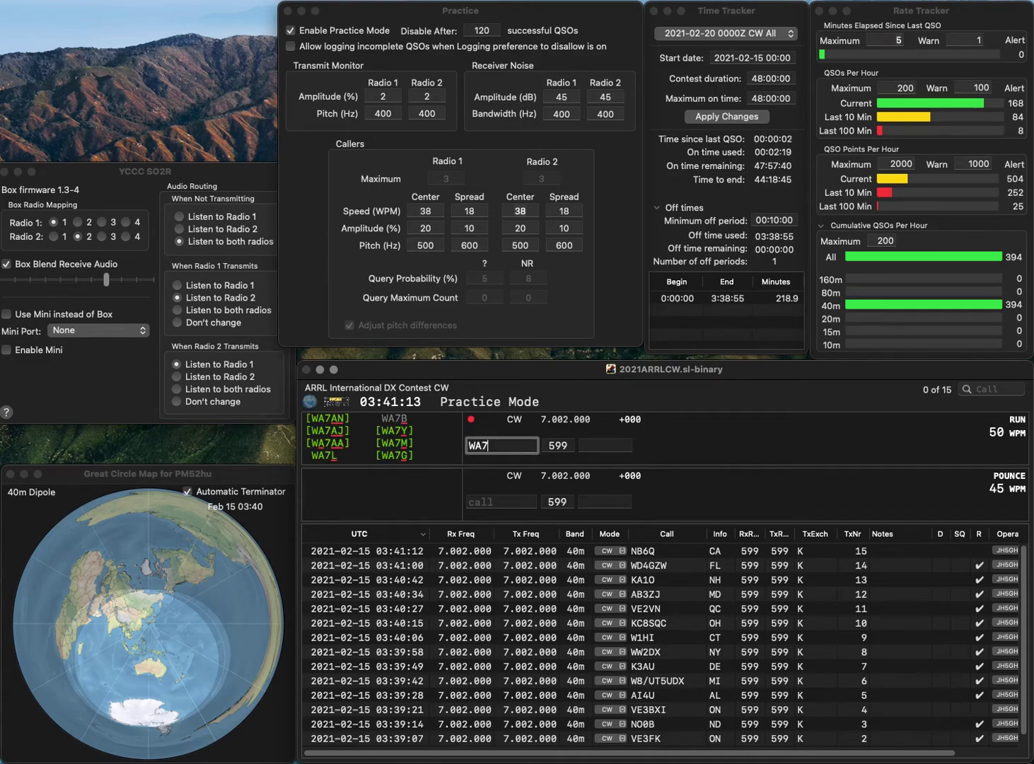
pyautogui.write('ZIT')
pyautogui.press('Return')
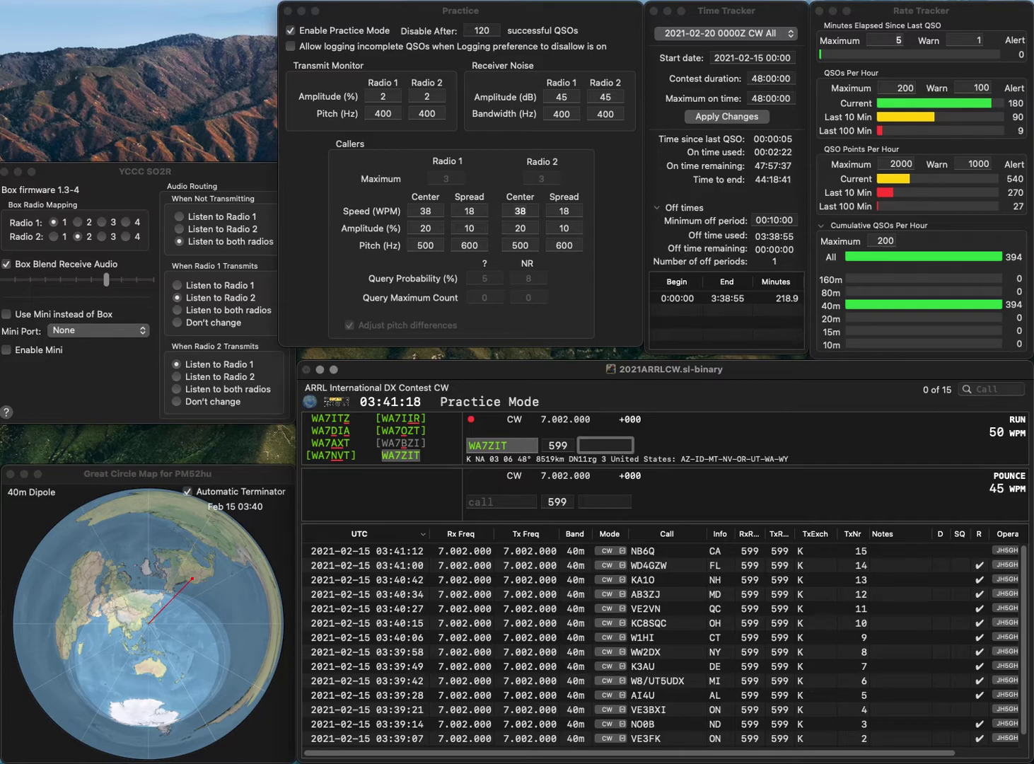
pyautogui.write('MT')
pyautogui.press('Return')
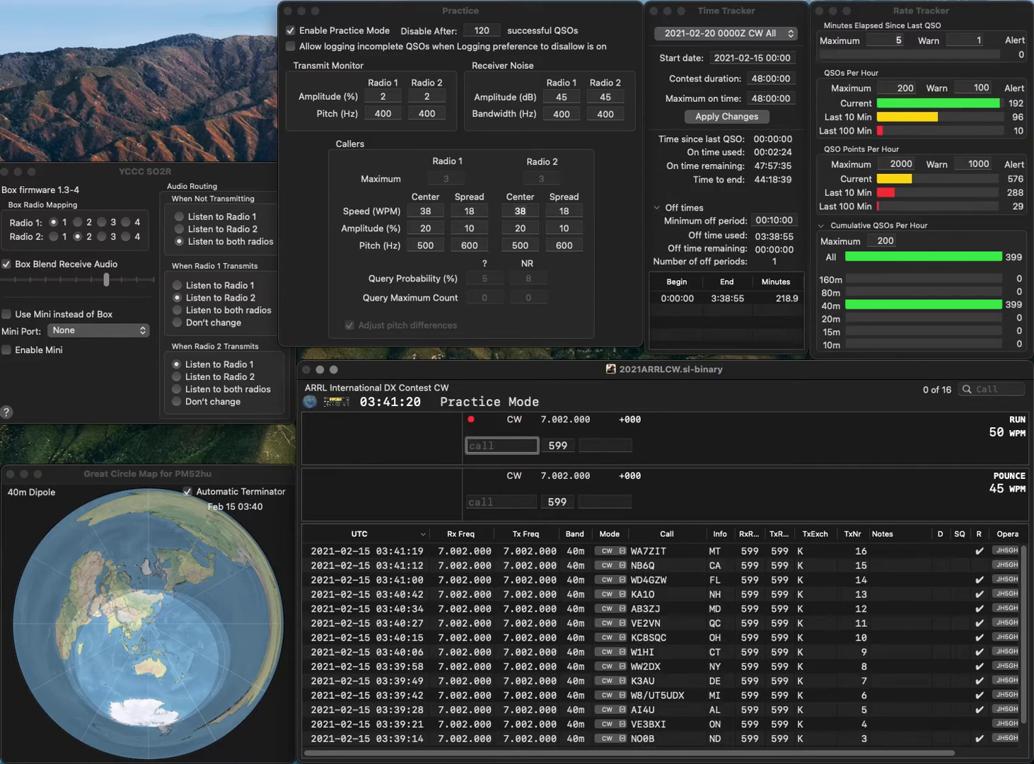
pyautogui.write('AA0U')
pyautogui.press('Return')
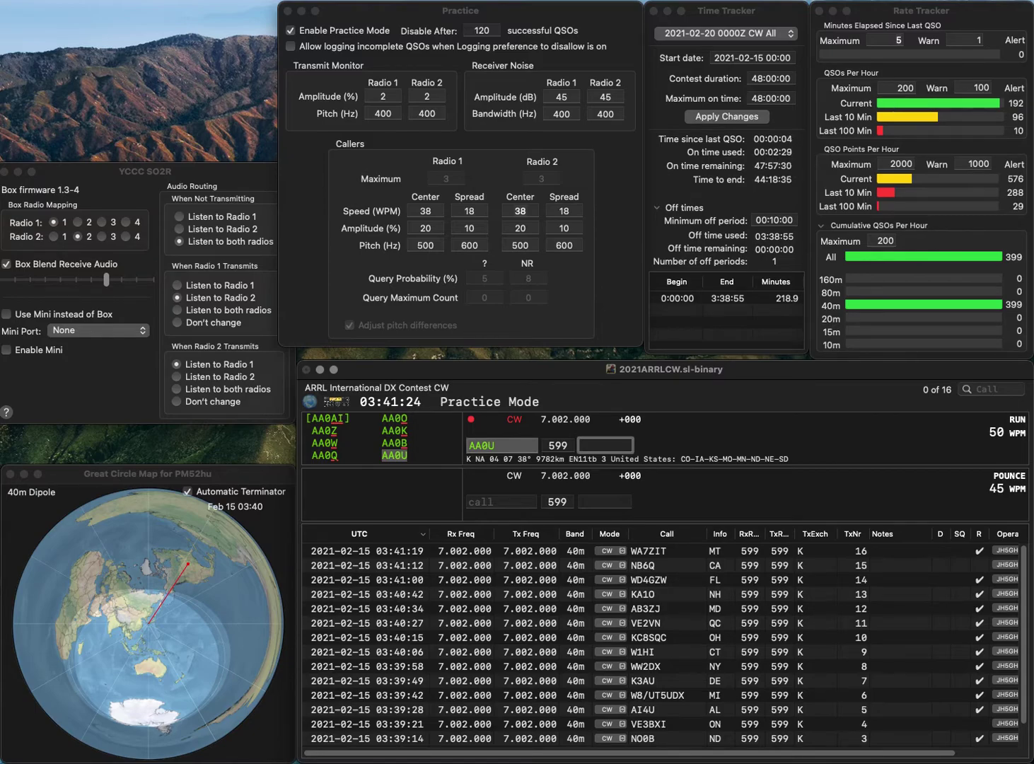
pyautogui.write('ND')
pyautogui.press('Return')
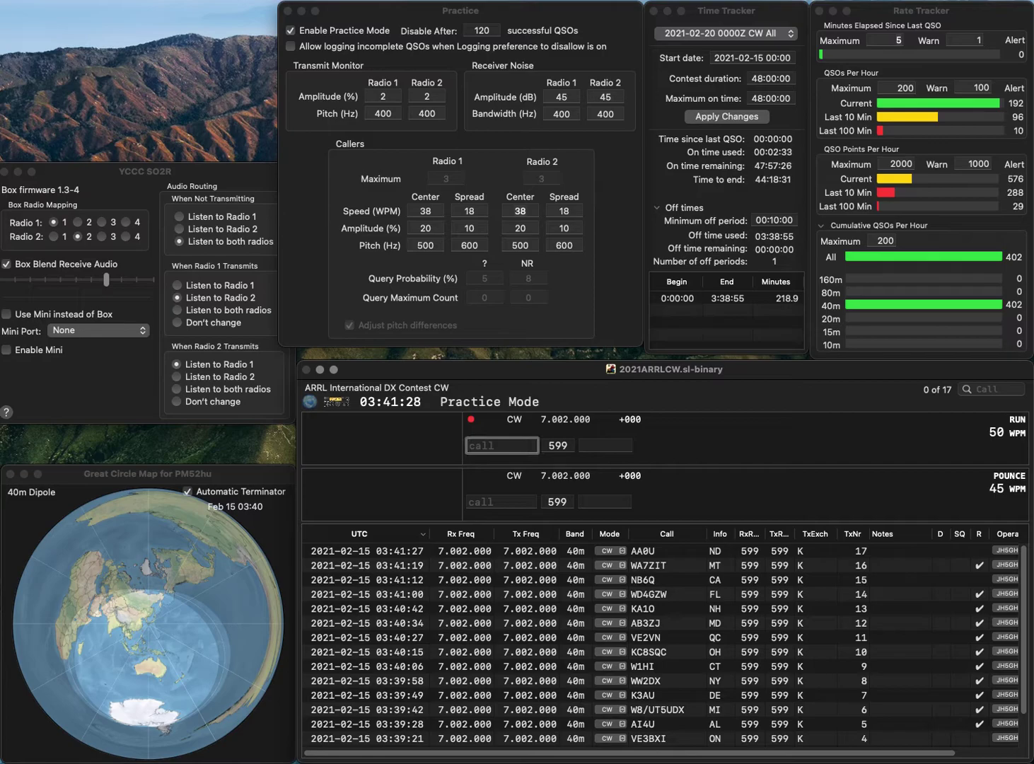
# - Log a contact with call W2FDJ on the Run radio, with NJ as the received exchange
pyautogui.write('W2FDJ')
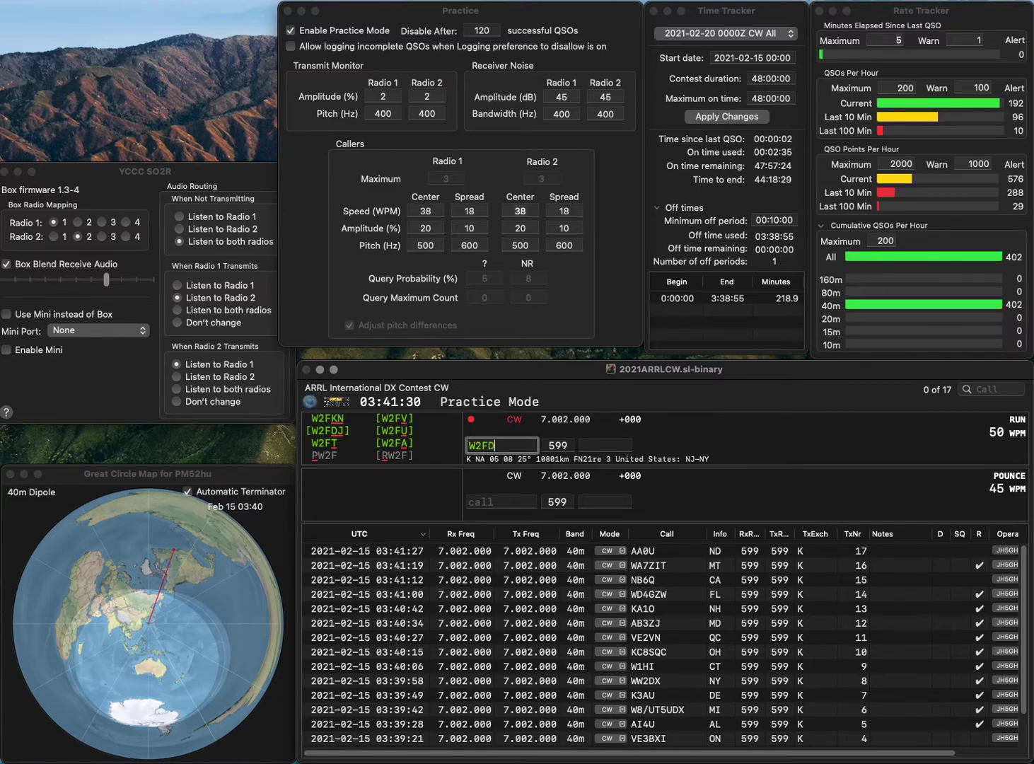
pyautogui.press('space')
pyautogui.write('NJ')
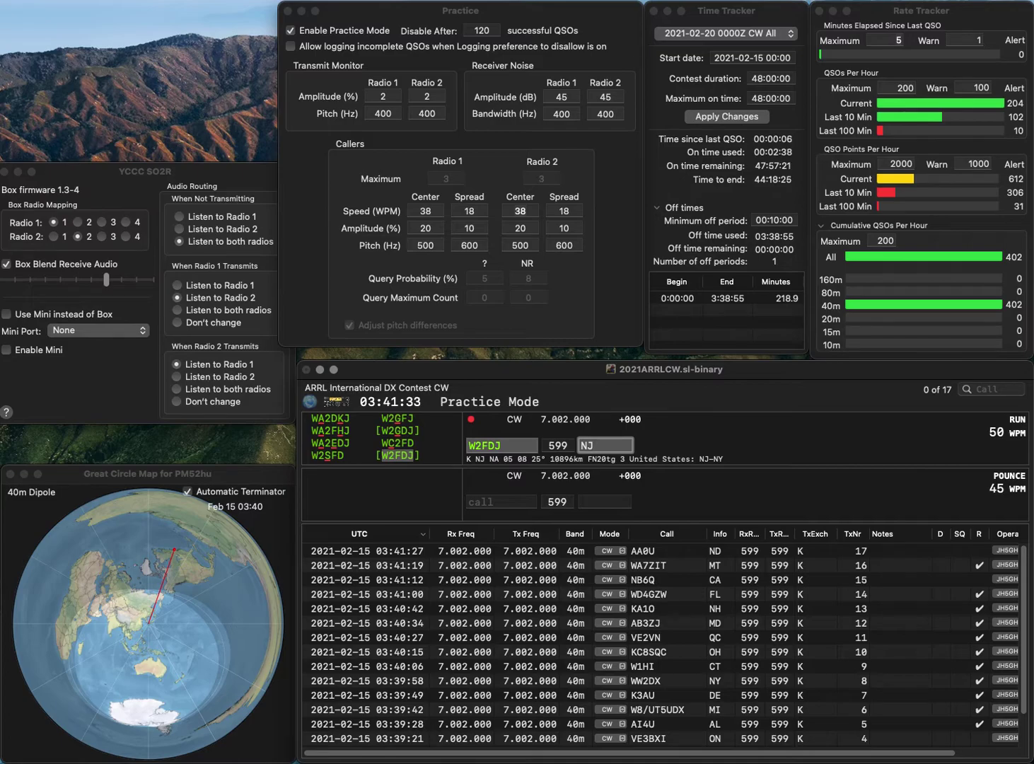
pyautogui.press('Return')
# - Log a contact with call K9XW on the Run radio, with IL as the received exchange
pyautogui.write('K9')
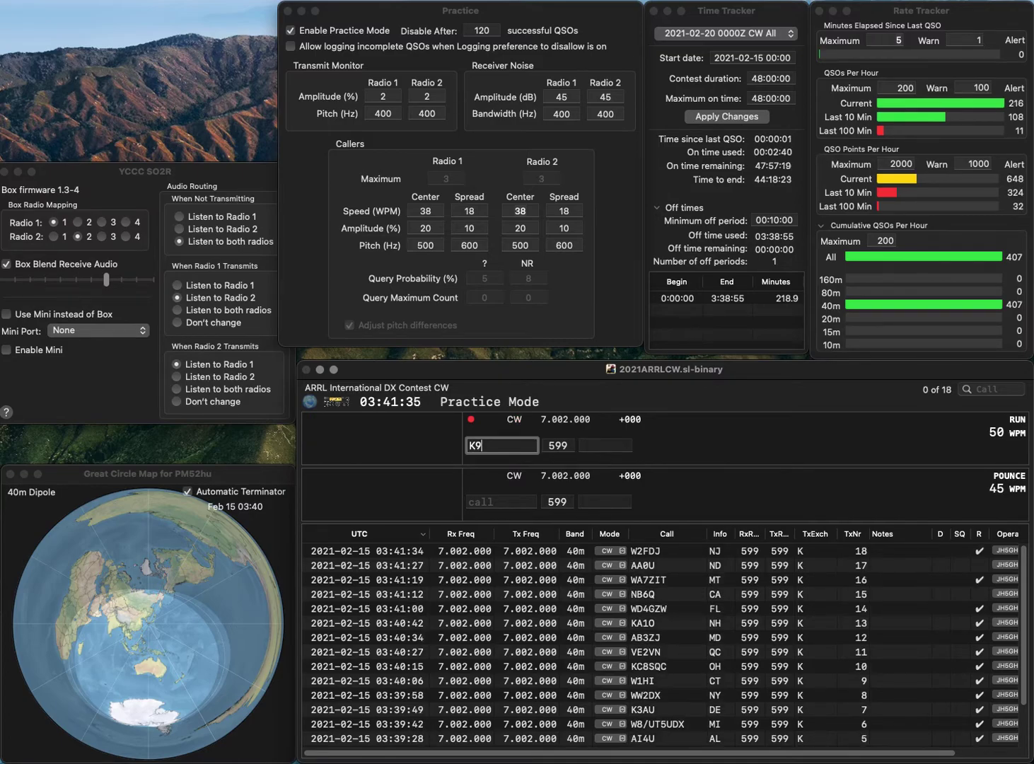
pyautogui.write('XW')
pyautogui.press('space')
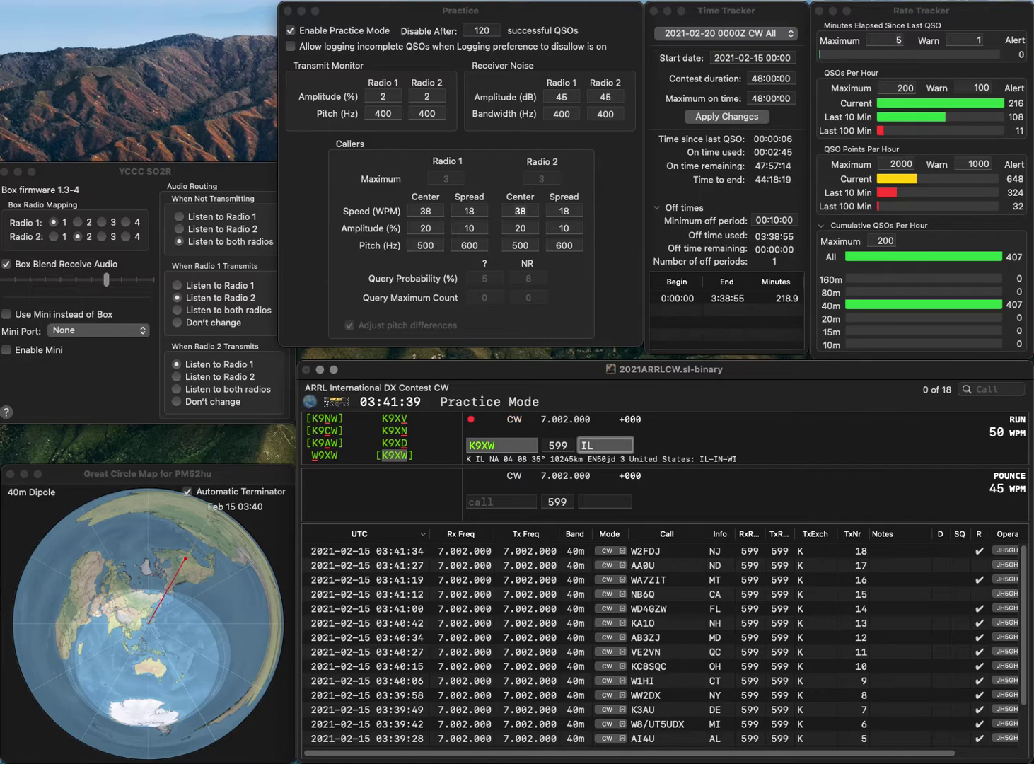
pyautogui.press('Return')
pyautogui.write('AI')
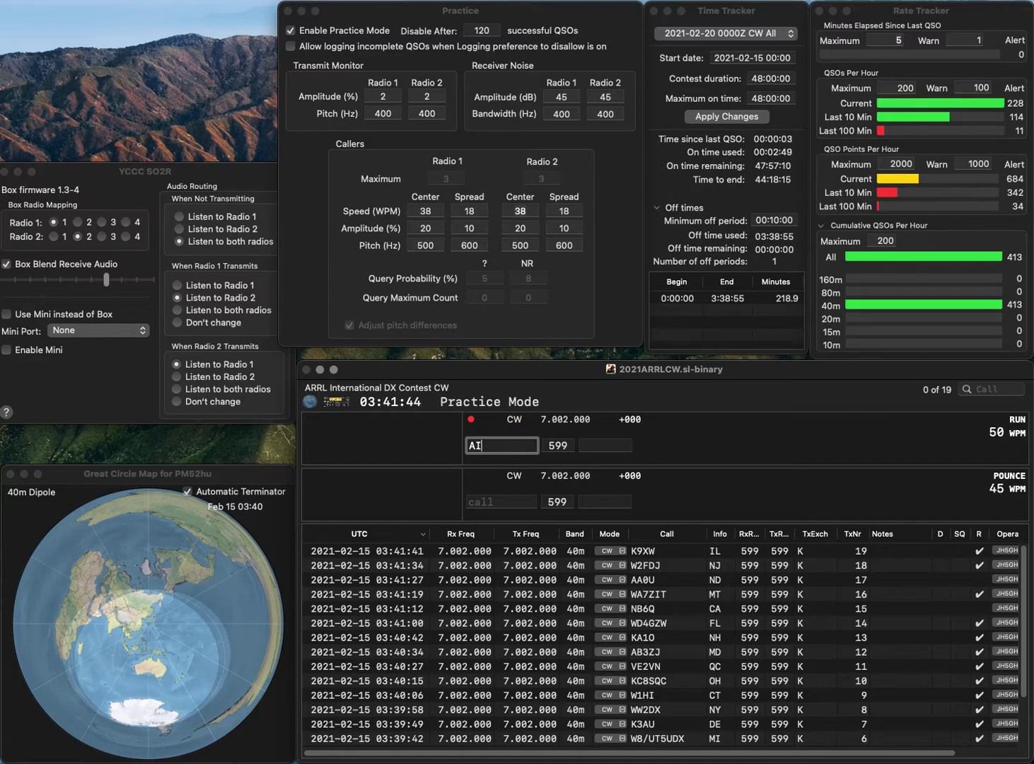
pyautogui.press('BackSpace')
pyautogui.write('E6AA')
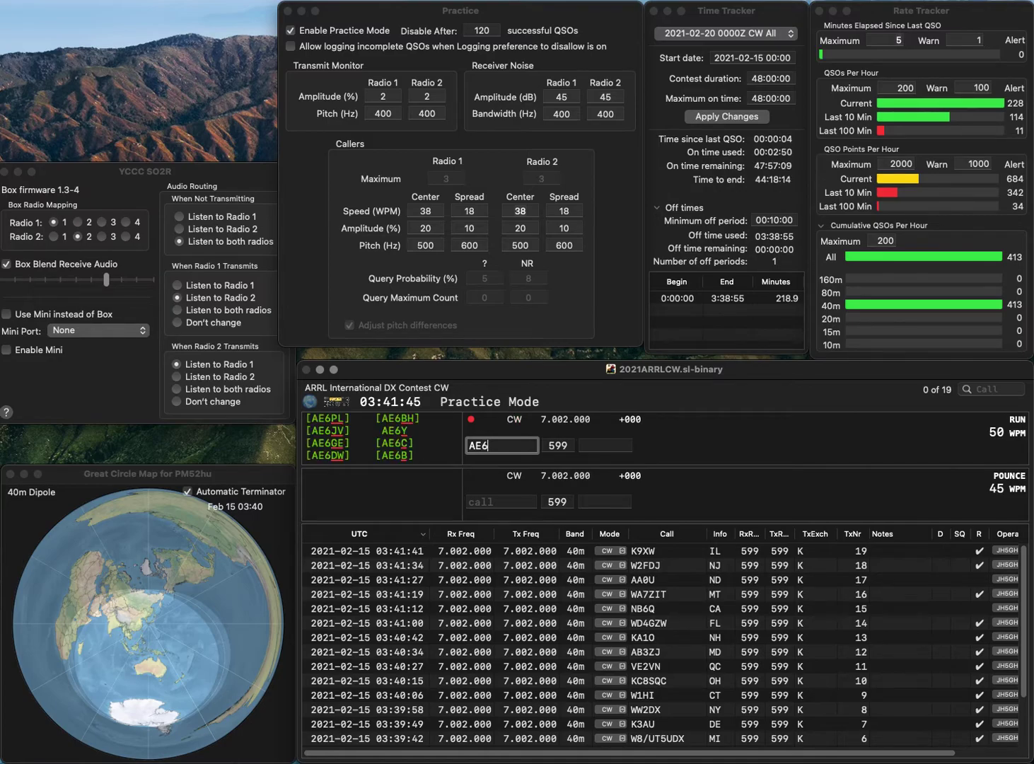
pyautogui.press('Left')
pyautogui.press('Left')
pyautogui.press('BackSpace')
pyautogui.write('7')
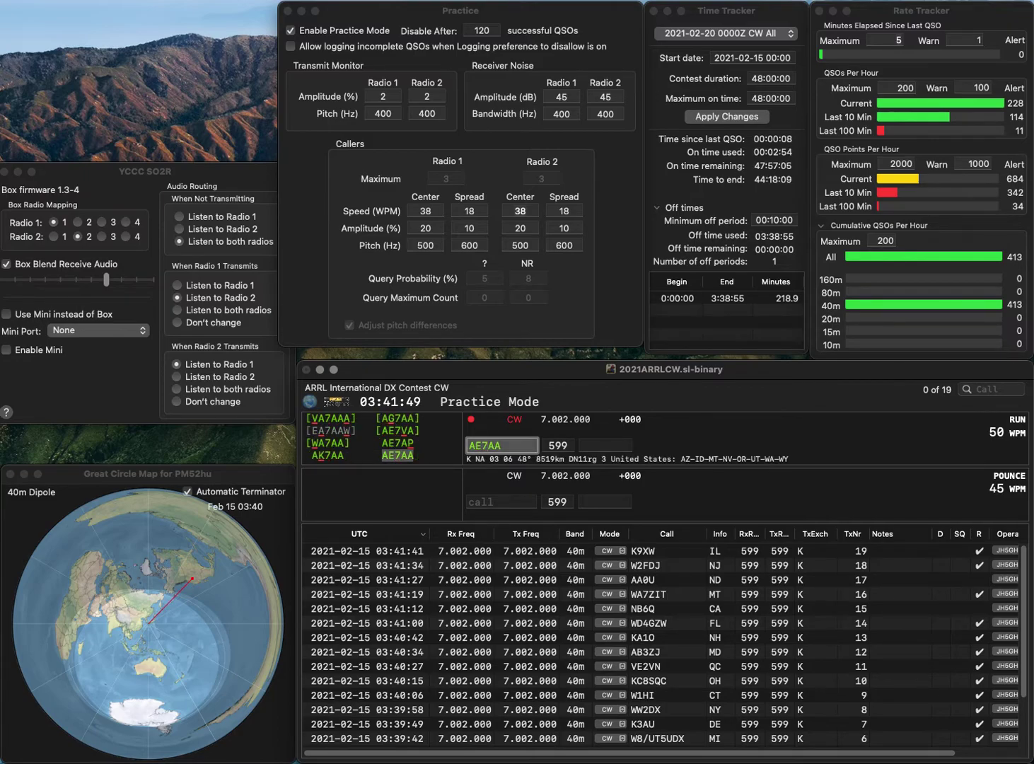
pyautogui.press('Return')
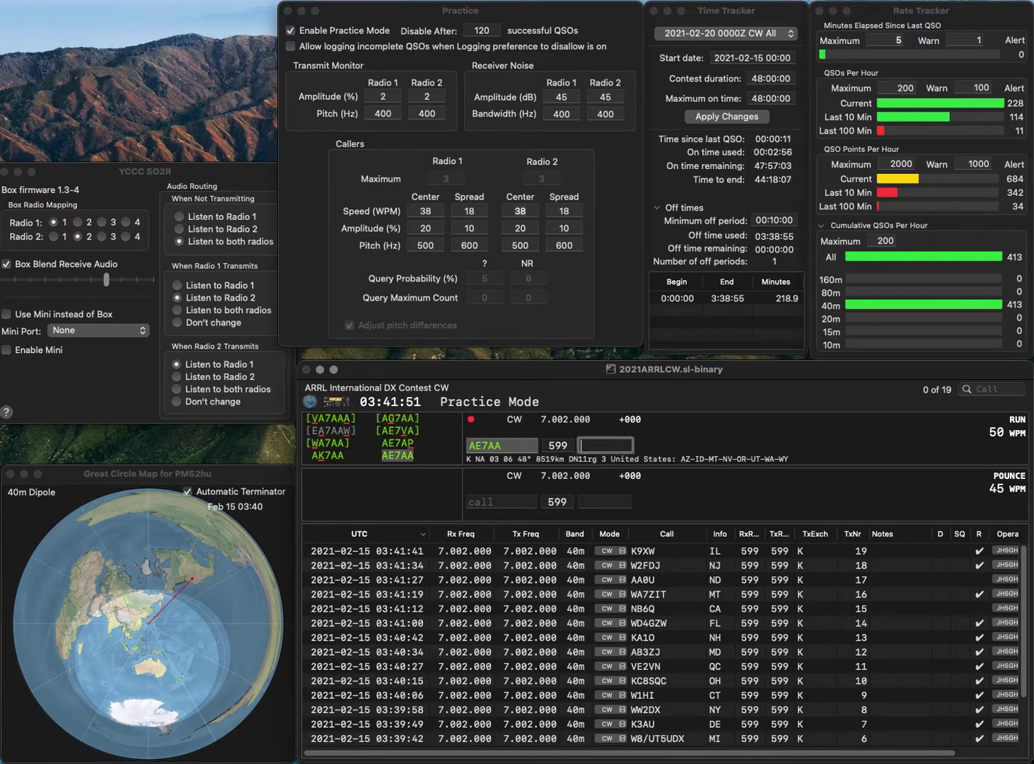
pyautogui.write('ID')
pyautogui.press('Return')
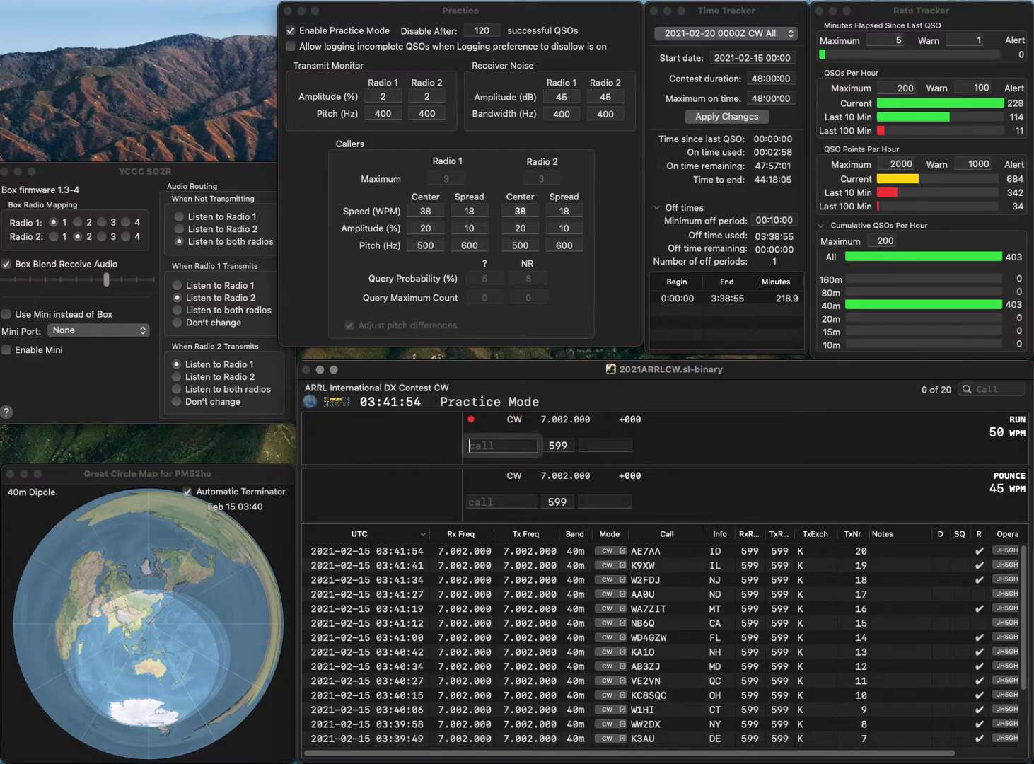
pyautogui.write('N3S')
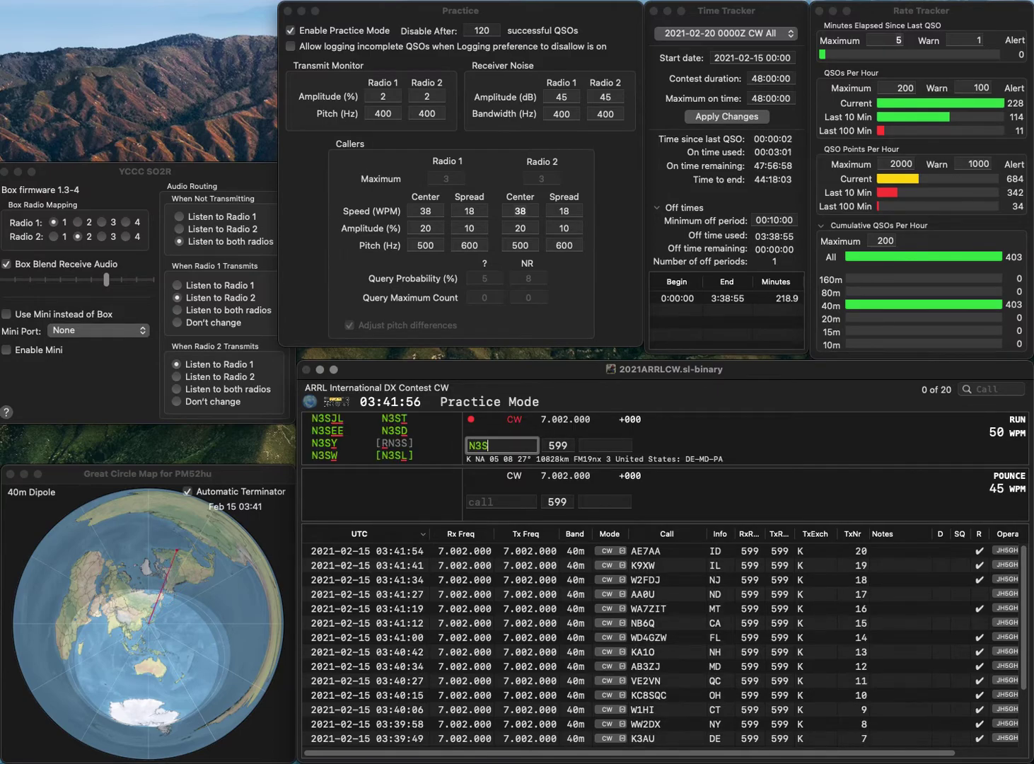
pyautogui.write('T')
pyautogui.press('Return')
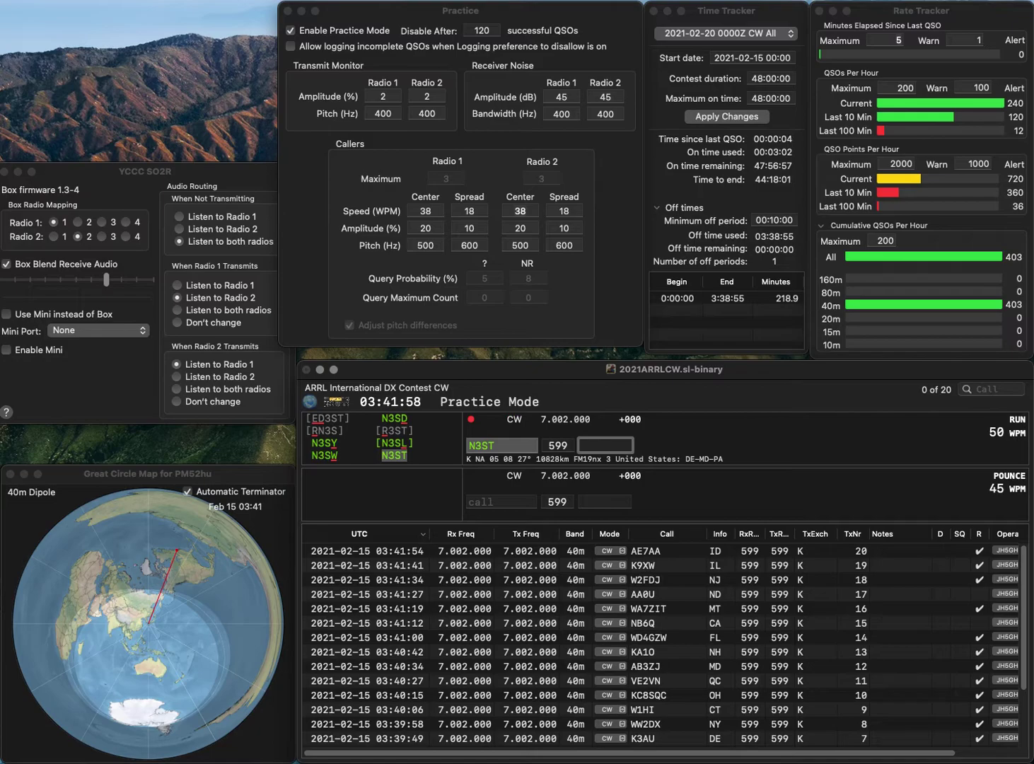
pyautogui.write('DE')
pyautogui.press('Return')
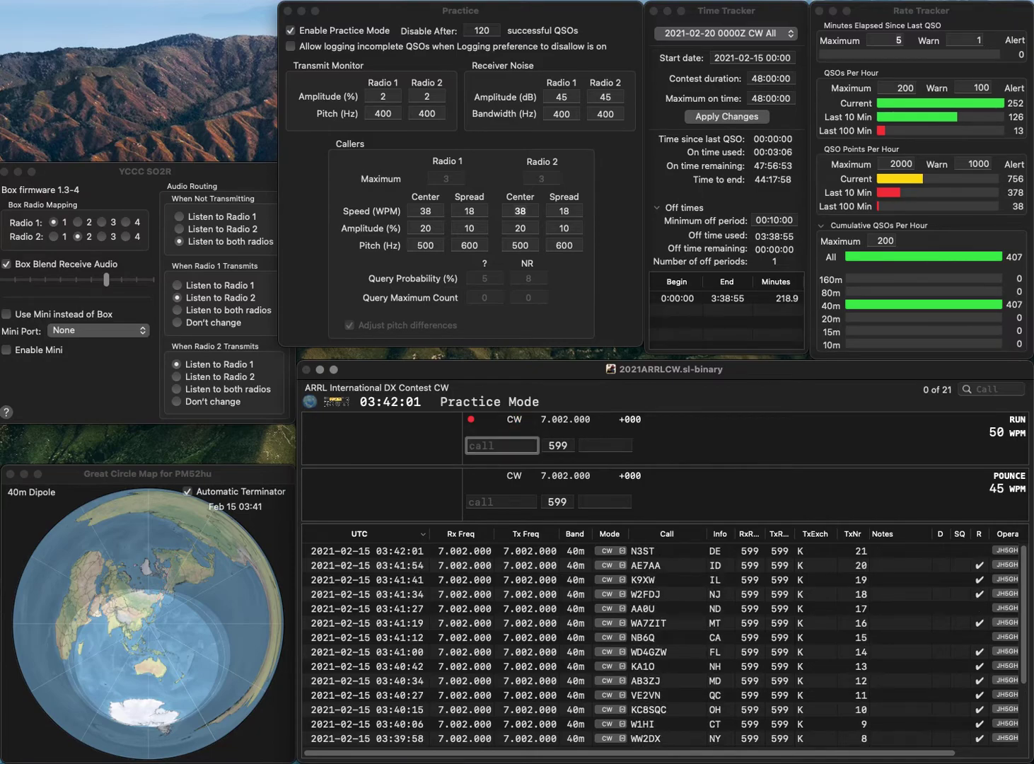
pyautogui.write('N7AU')
pyautogui.press('Return')
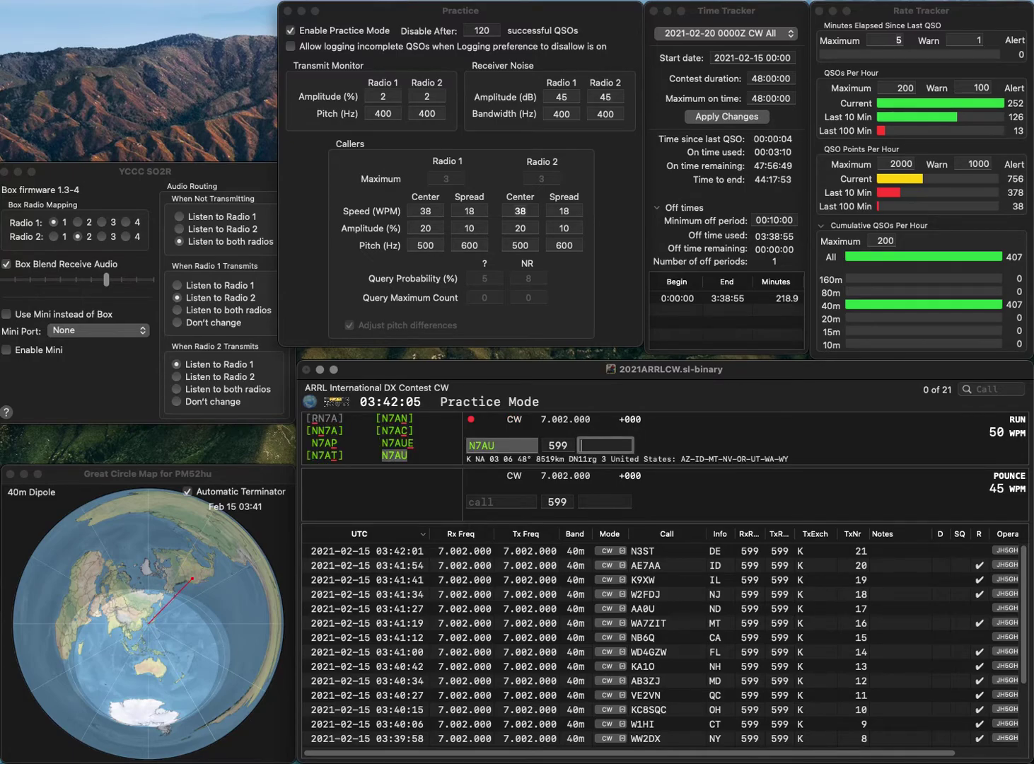
pyautogui.write('WY')
pyautogui.press('Return')
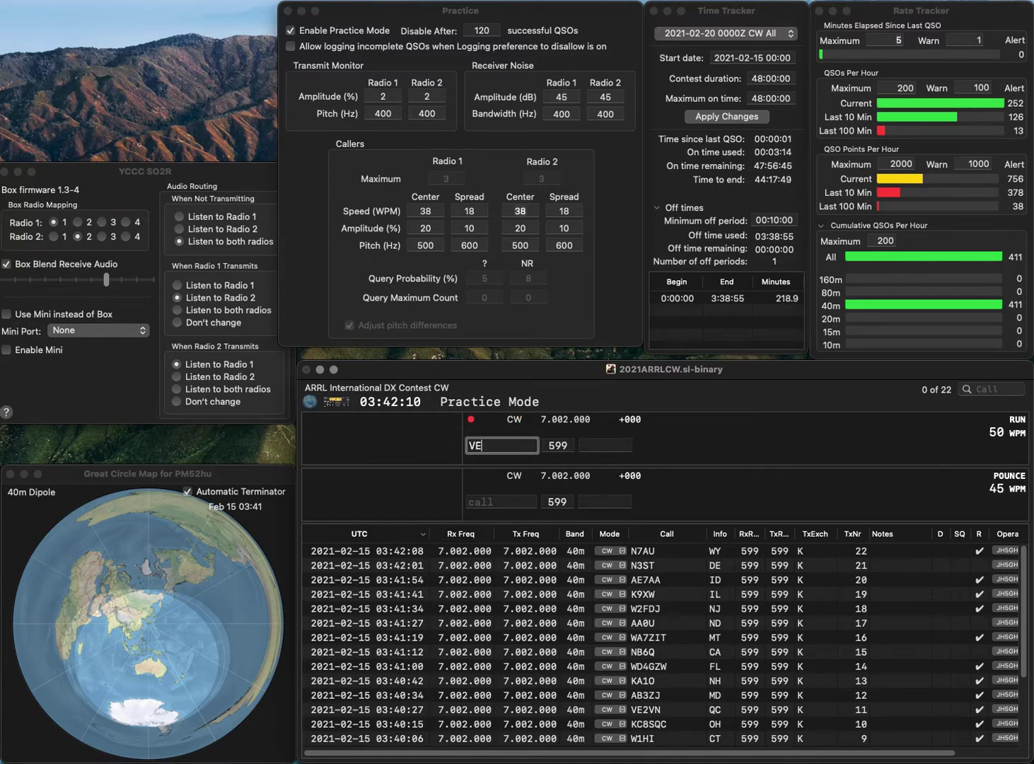
pyautogui.write('VE3WZI')
pyautogui.press('Return')
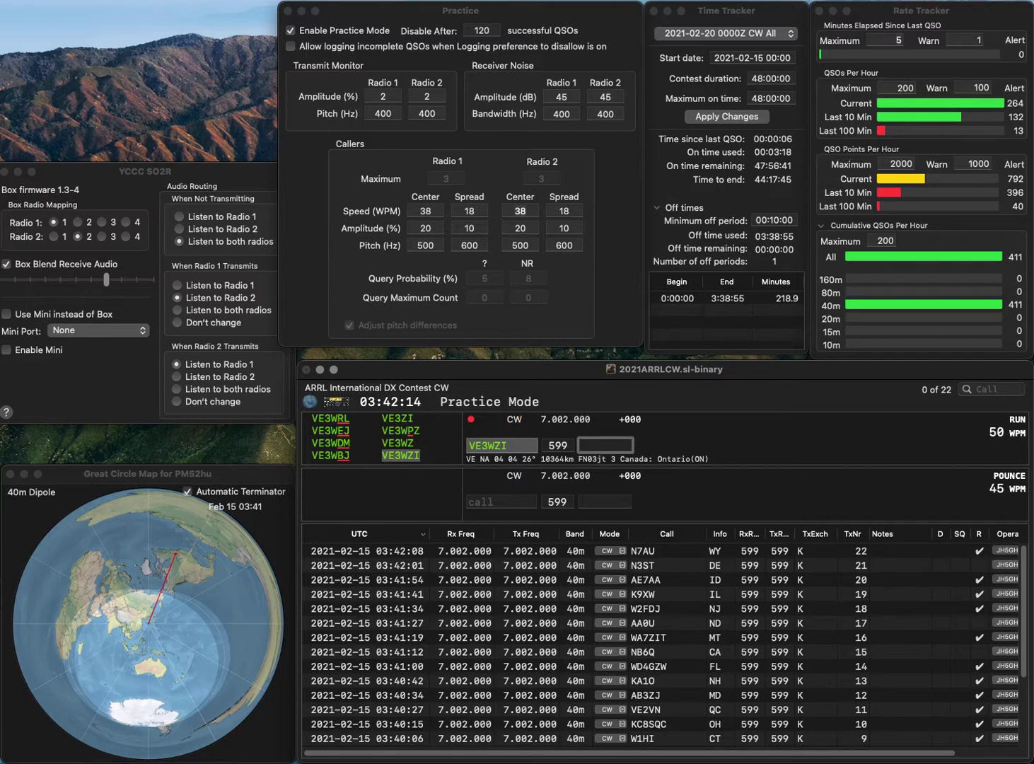
pyautogui.write('ON')
pyautogui.press('Return')
# - Log a contact with call K6RC on the Run radio, with CA as the received exchange
pyautogui.write('K6RC')
pyautogui.press('space')
pyautogui.write('CA')
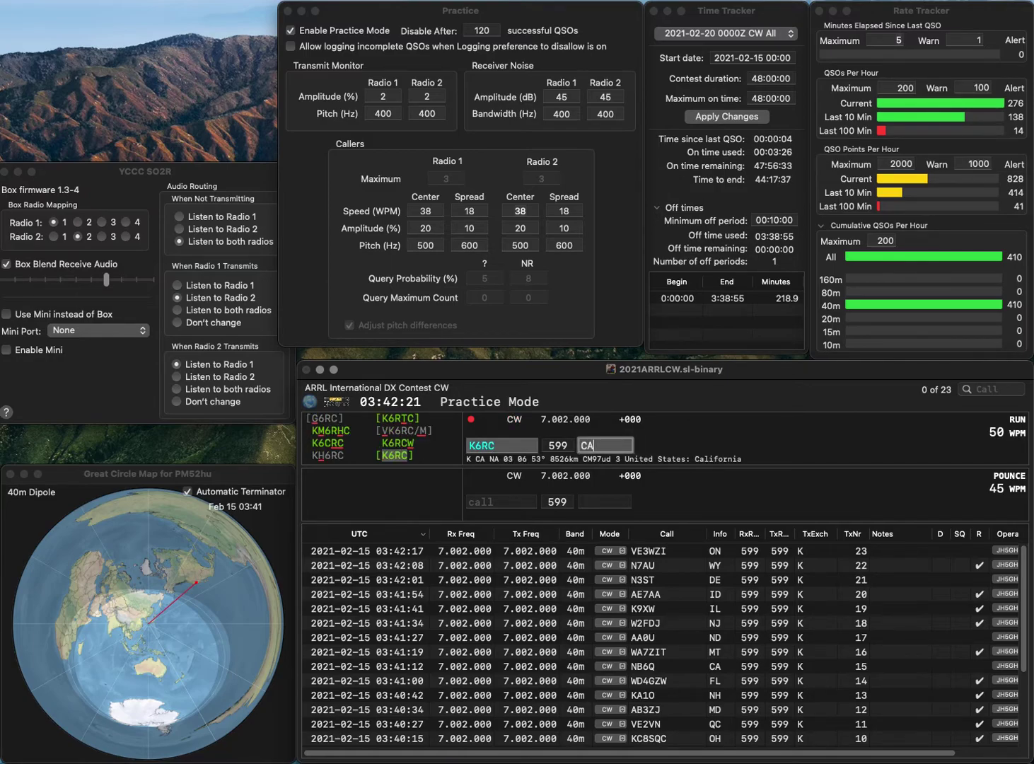
pyautogui.press('Return')
pyautogui.write('NA6TT')
pyautogui.press('space')
pyautogui.write('CA')
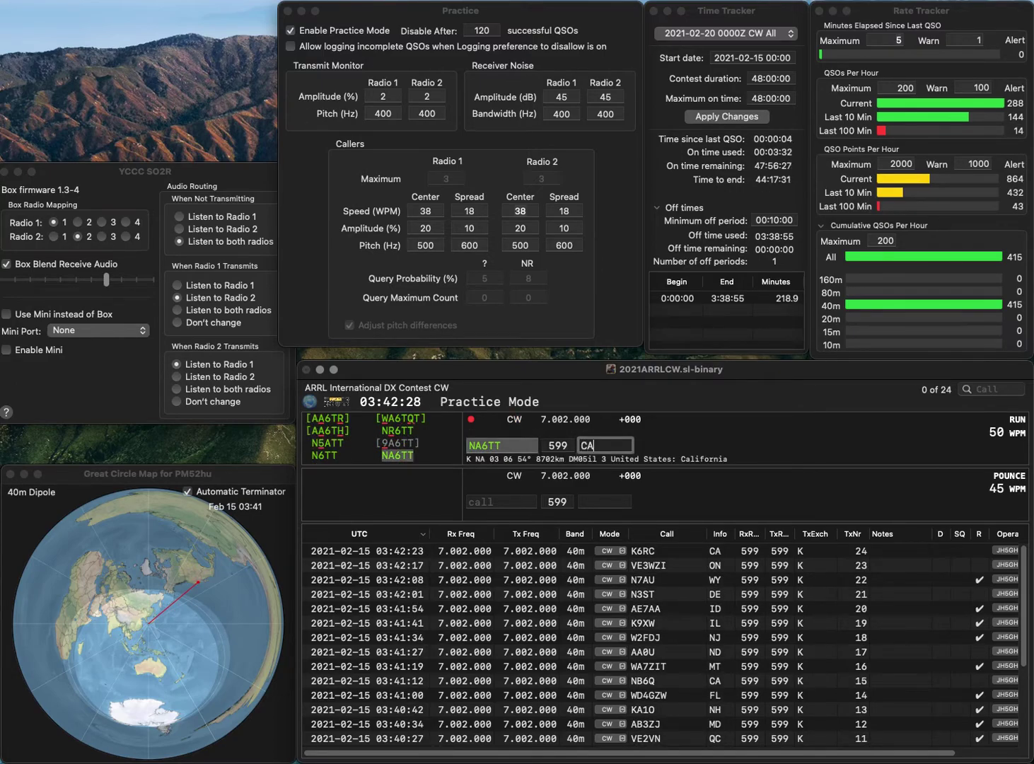
pyautogui.press('Return')
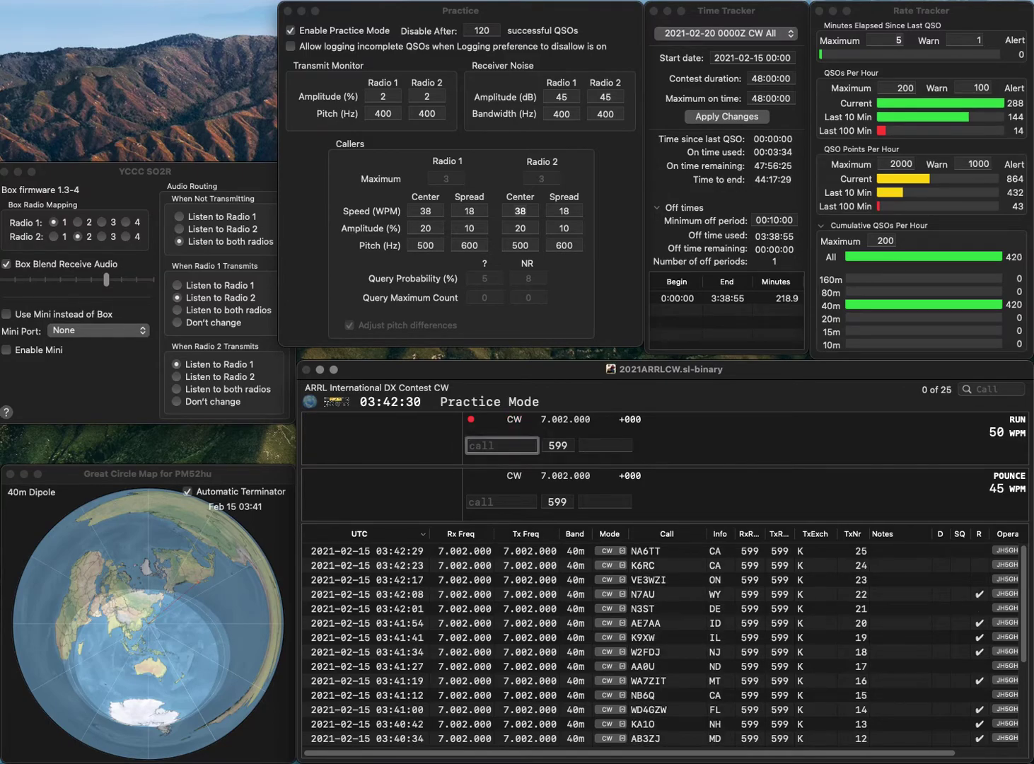
# - Log a contact with call K3VA on the Run radio, with PA as the received exchange
pyautogui.write('K3VA')
pyautogui.press('space')
pyautogui.write('PA')
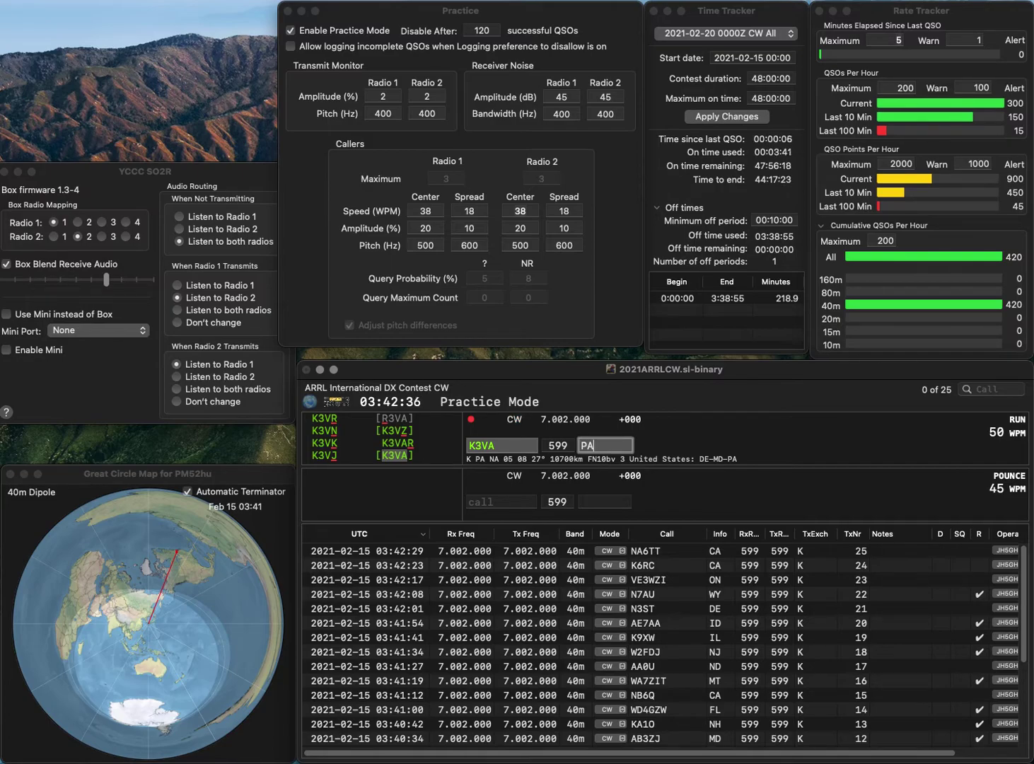
pyautogui.press('Return')
pyautogui.write('VE3DZ')
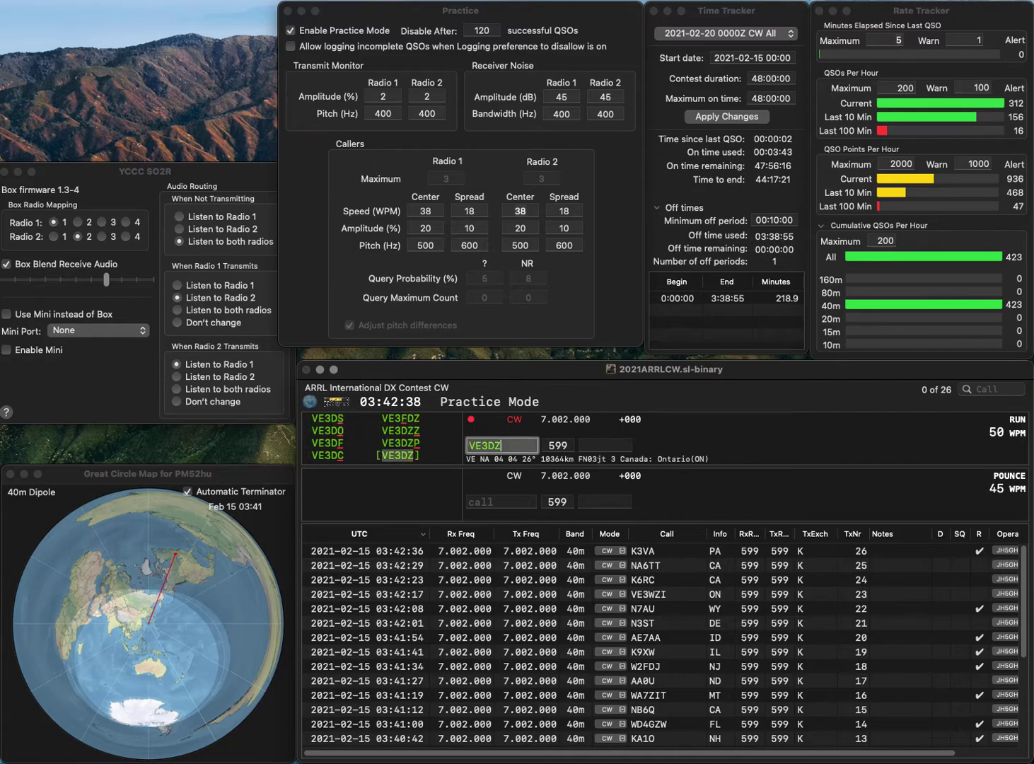
pyautogui.press('space')
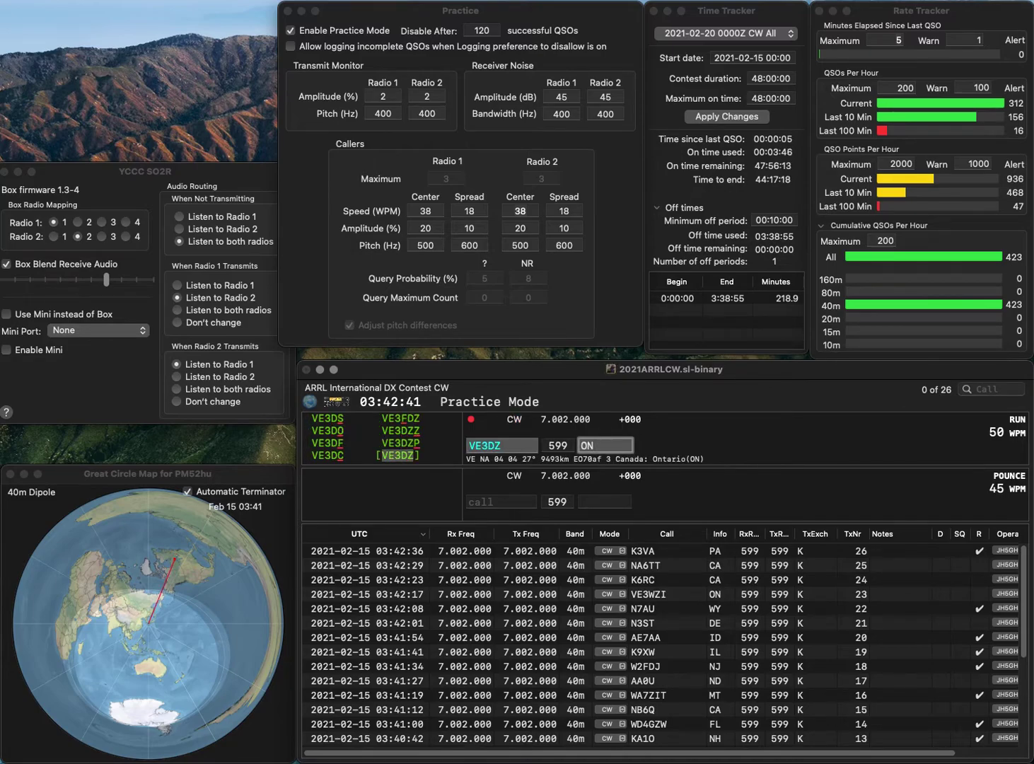
pyautogui.press('Return')
# - Log a contact with call W1DX on the Run radio, with CT as the received exchange
pyautogui.write('W')
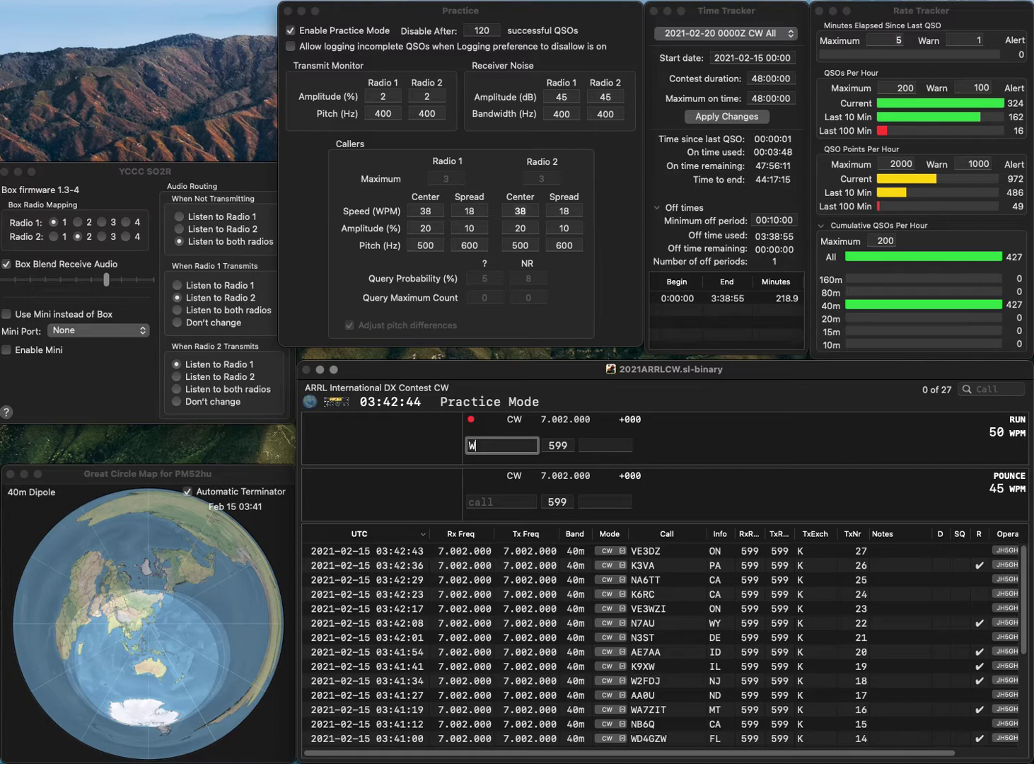
pyautogui.write('1DX')
pyautogui.press('space')
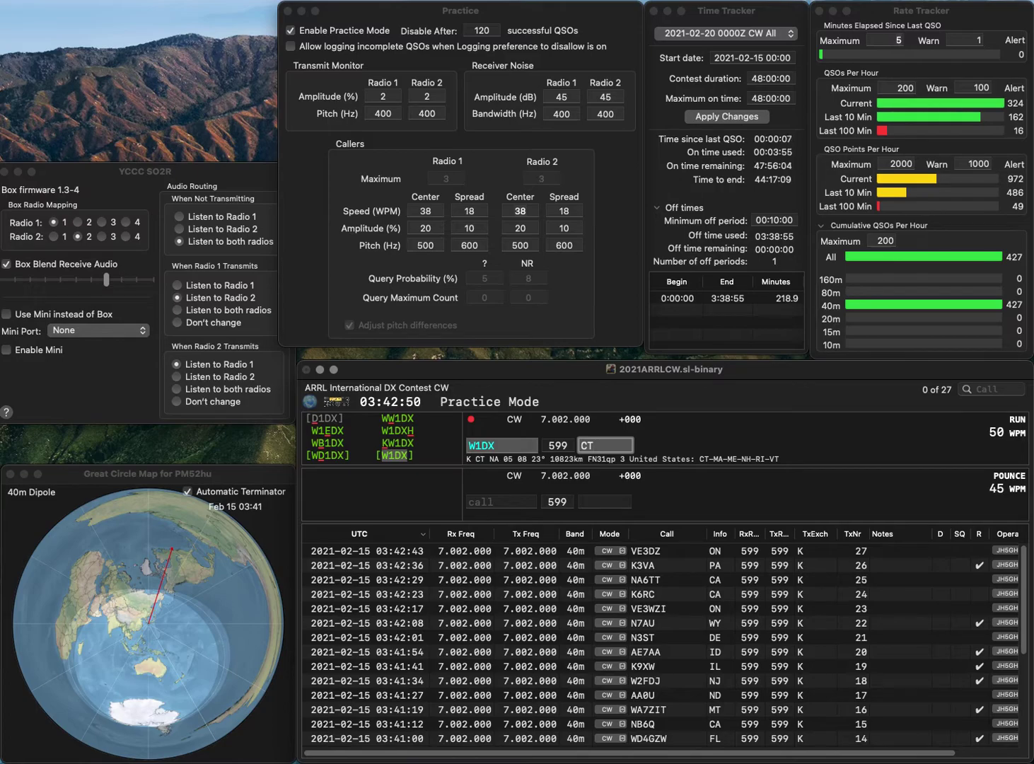
pyautogui.press('Return')
pyautogui.write('K')
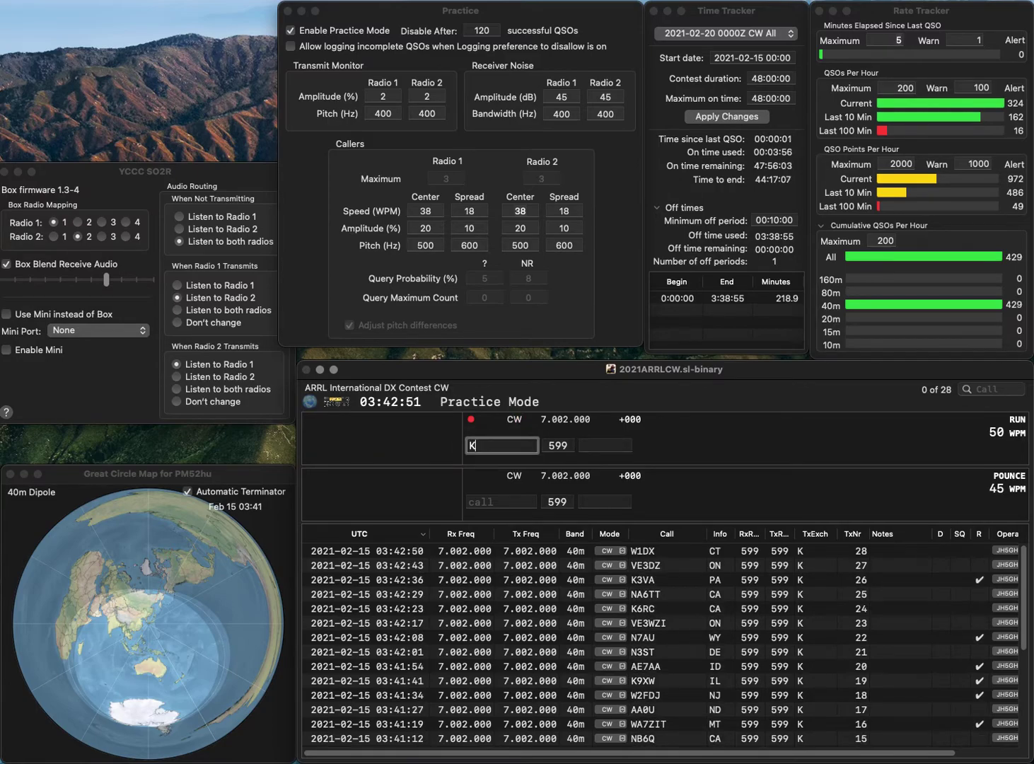
pyautogui.write('N4QCD')
pyautogui.press('Tab')
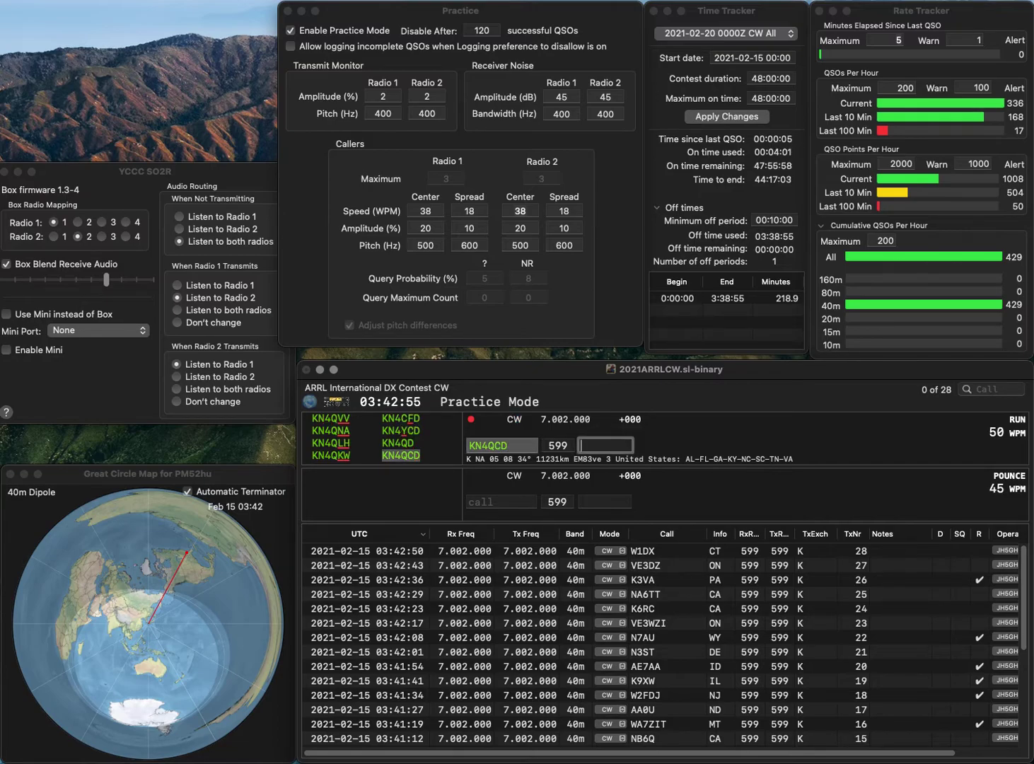
pyautogui.write('GA')
pyautogui.press('Return')
pyautogui.write('W')
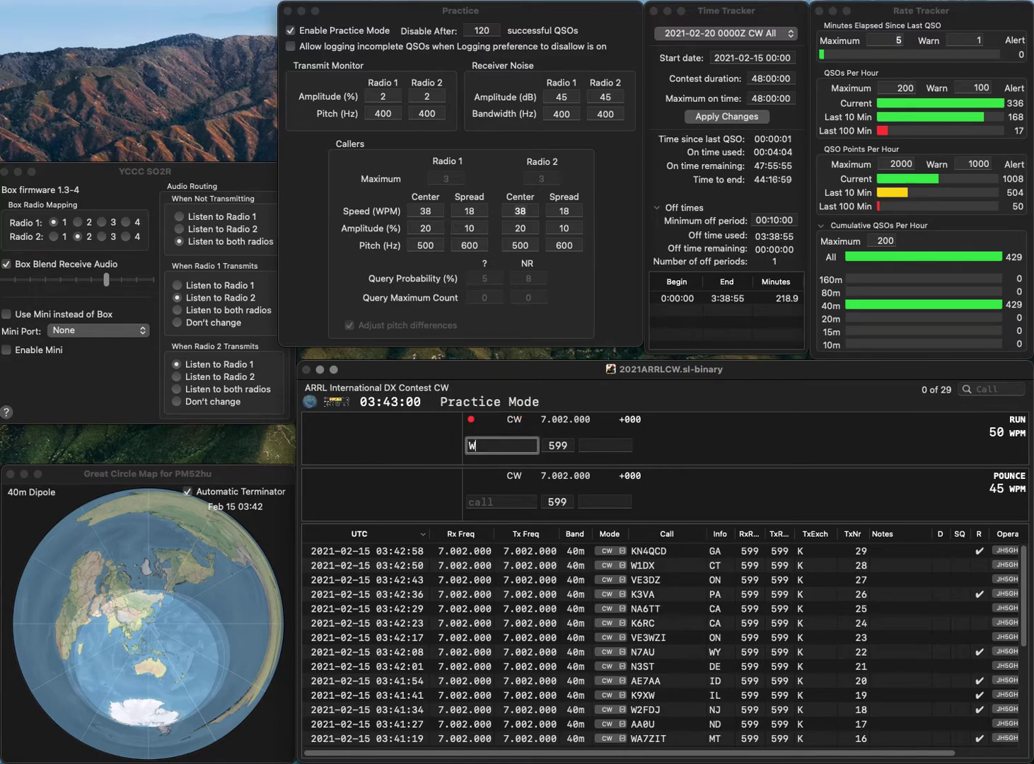
pyautogui.write('D4AXJ')
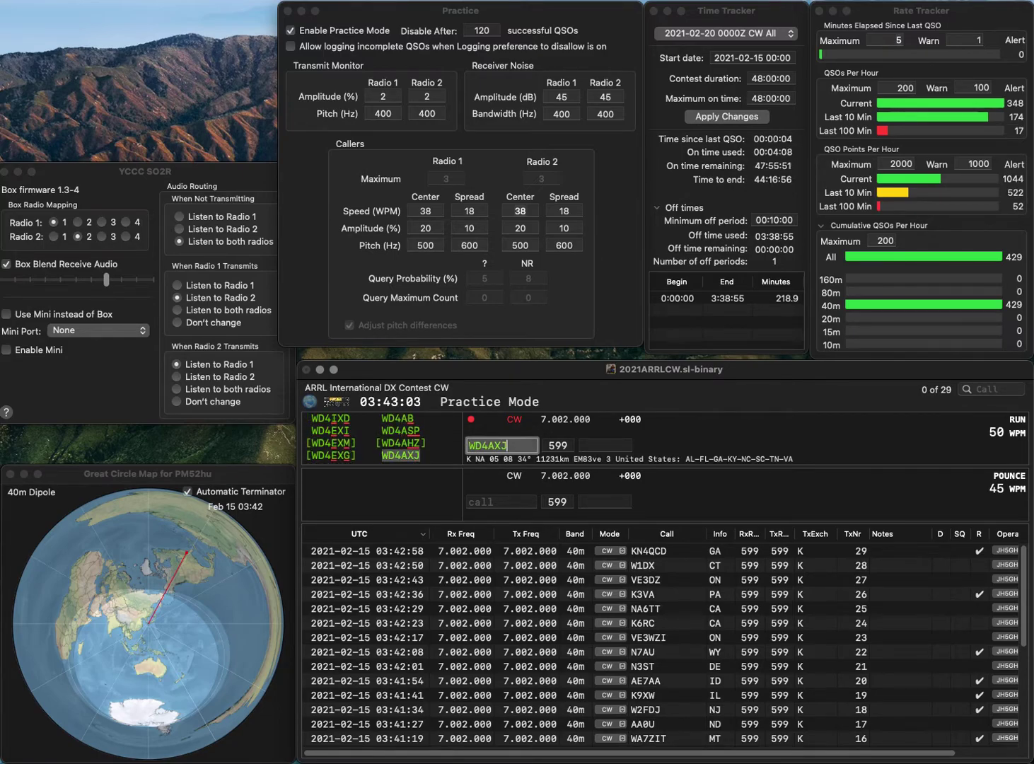
pyautogui.press('Return')
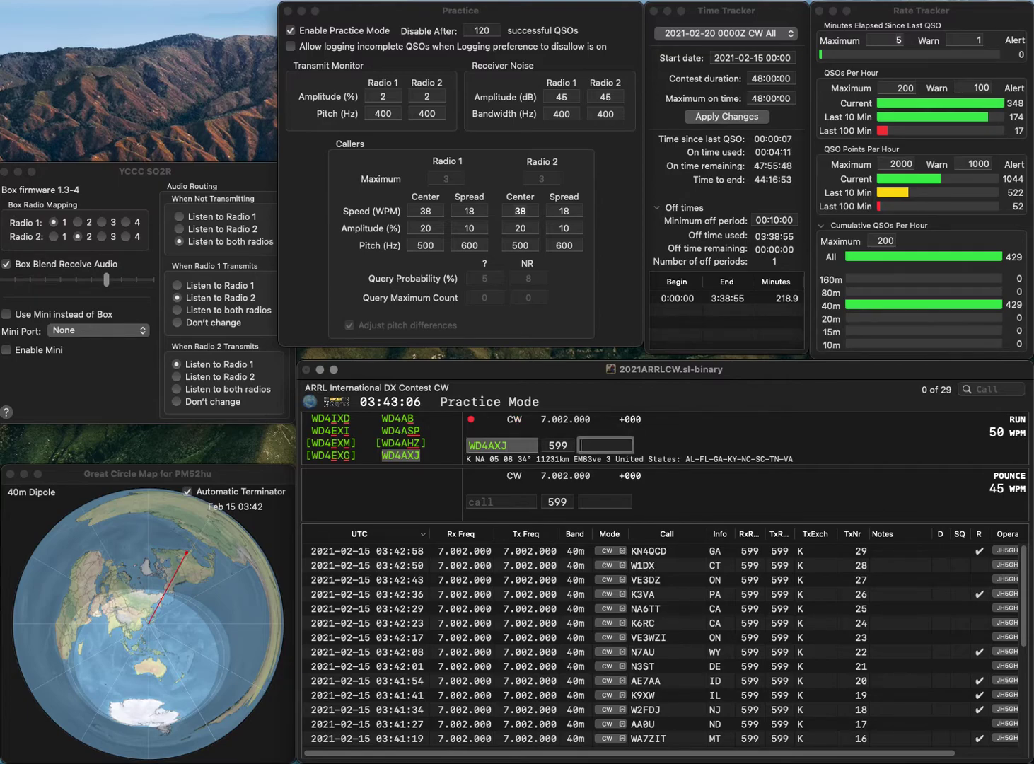
pyautogui.write('FL')
pyautogui.press('Return')
pyautogui.write('N7ECM')
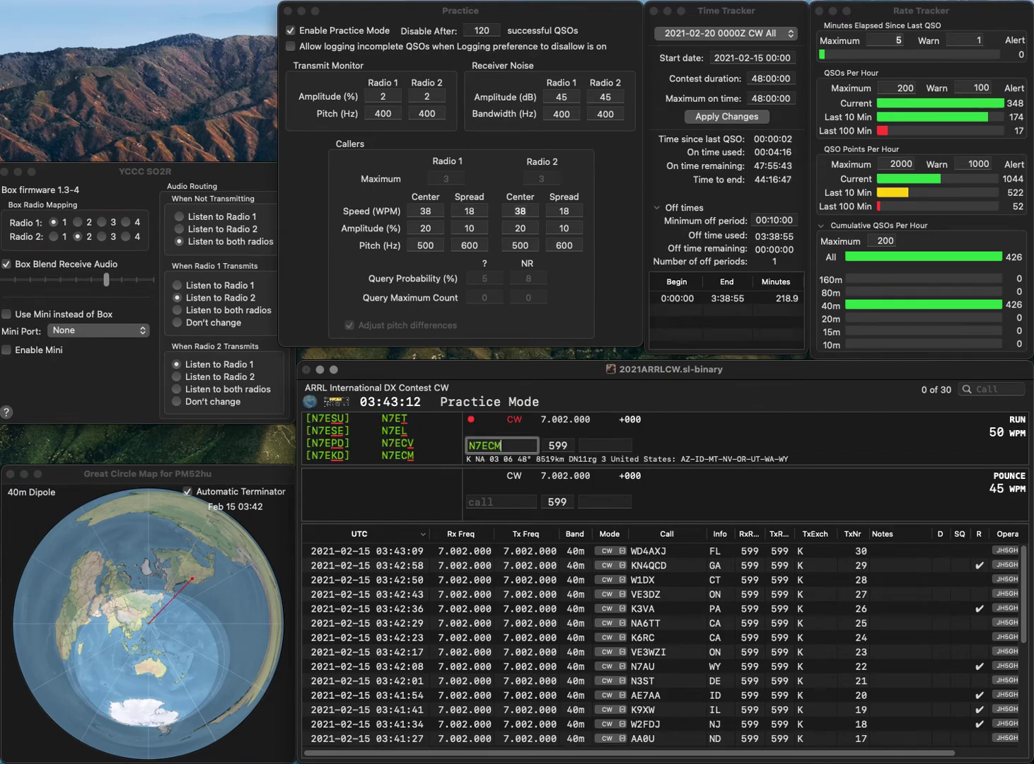
pyautogui.press('Return')
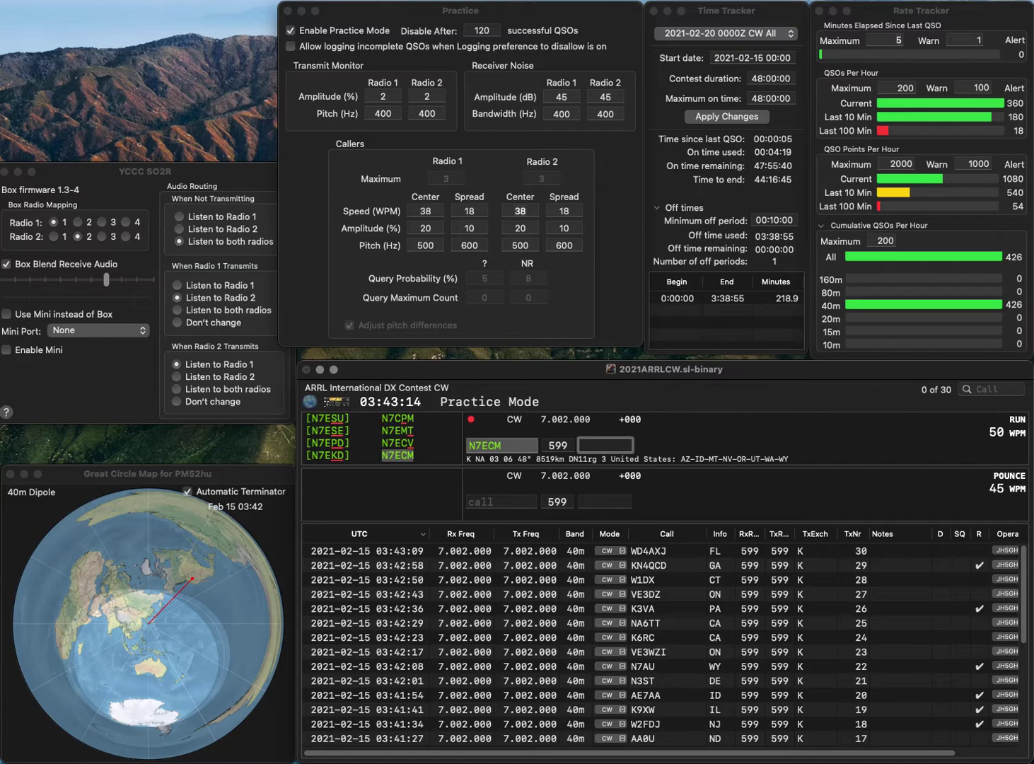
pyautogui.write('WY')
pyautogui.press('Return')
# - Log a contact with call KI4ODO on the Run radio, with FL as the received exchange
pyautogui.write('KI4ODO')
pyautogui.press('space')
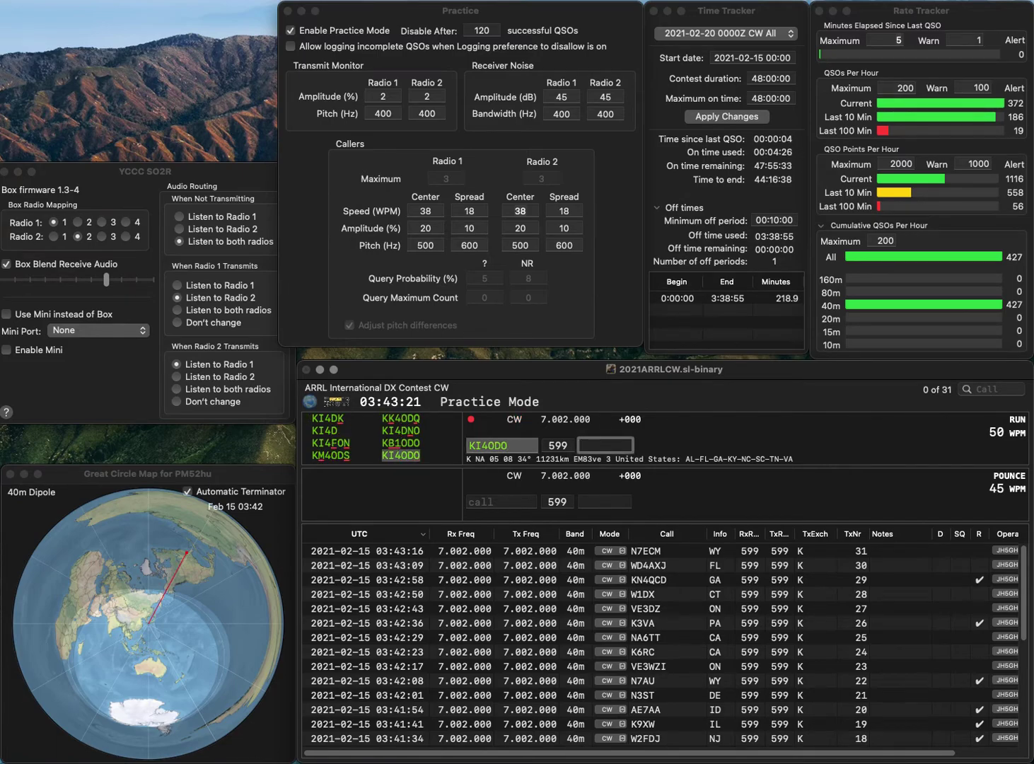
pyautogui.write('FL')
pyautogui.press('Return')
# - Log a contact with call W7VO on the Run radio, with OR as the received exchange
pyautogui.write('W7VO')
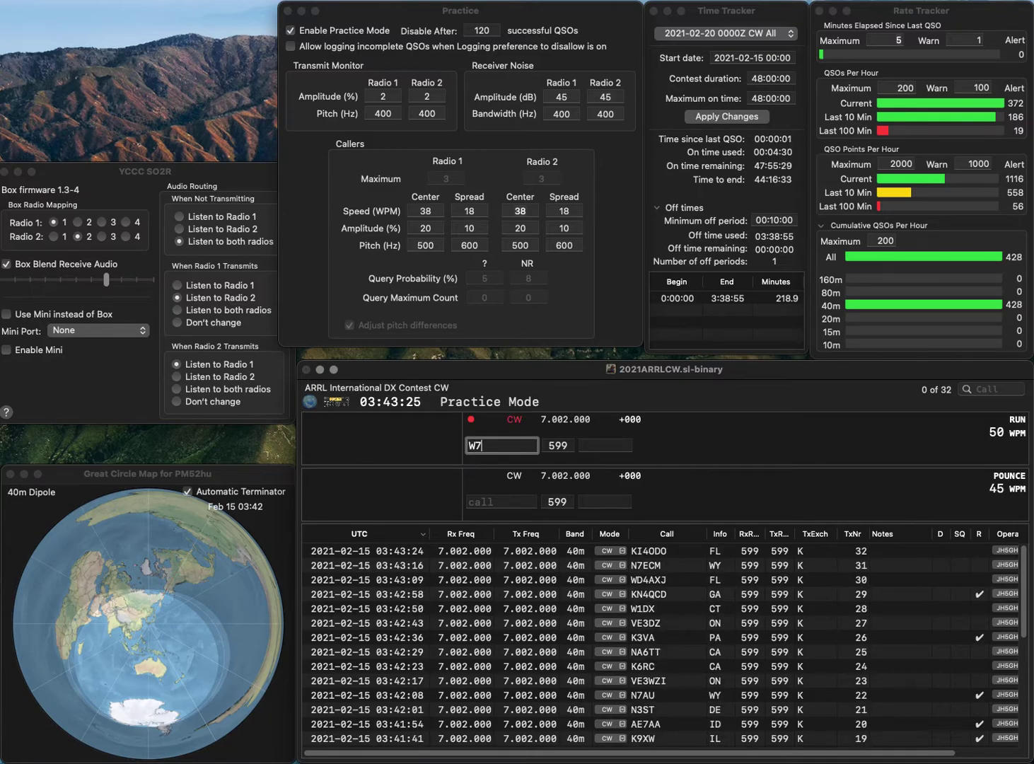
pyautogui.press('space')
pyautogui.write('OR')
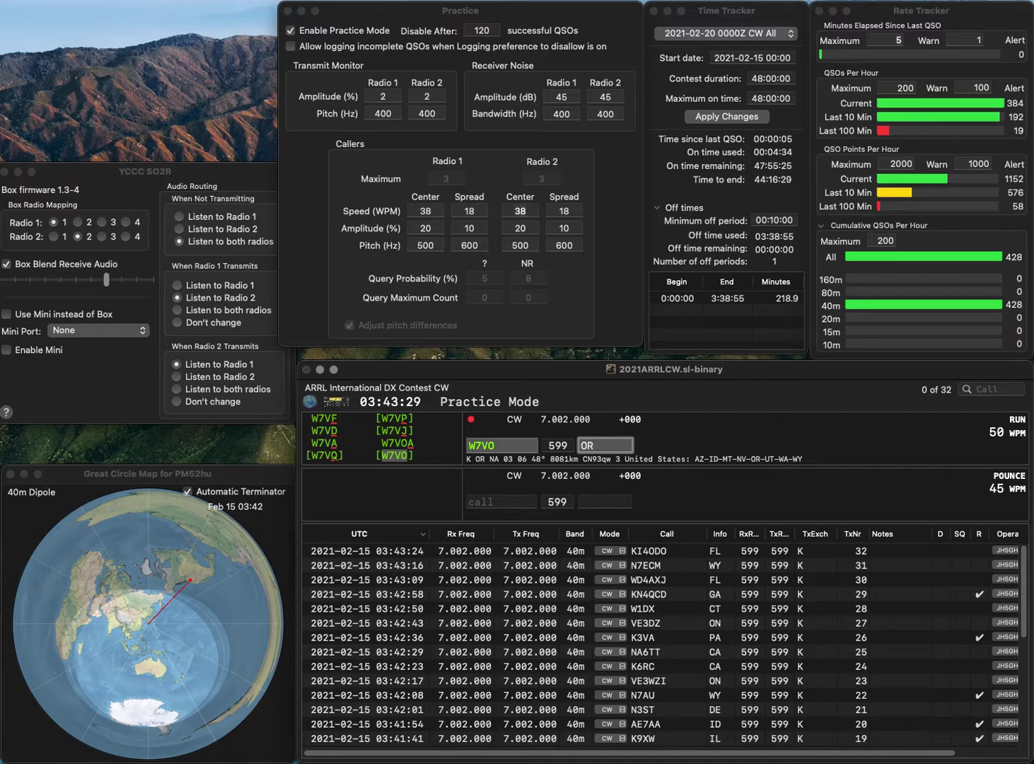
pyautogui.press('Return')
pyautogui.write('NN')
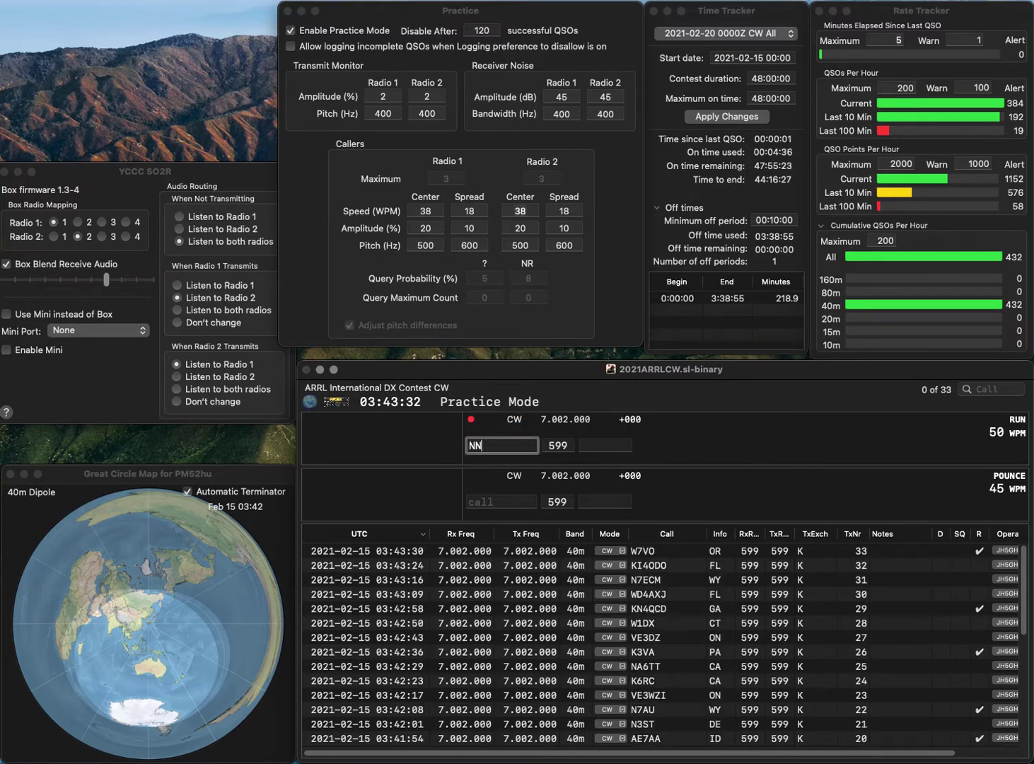
pyautogui.write('1D')
pyautogui.press('Return')
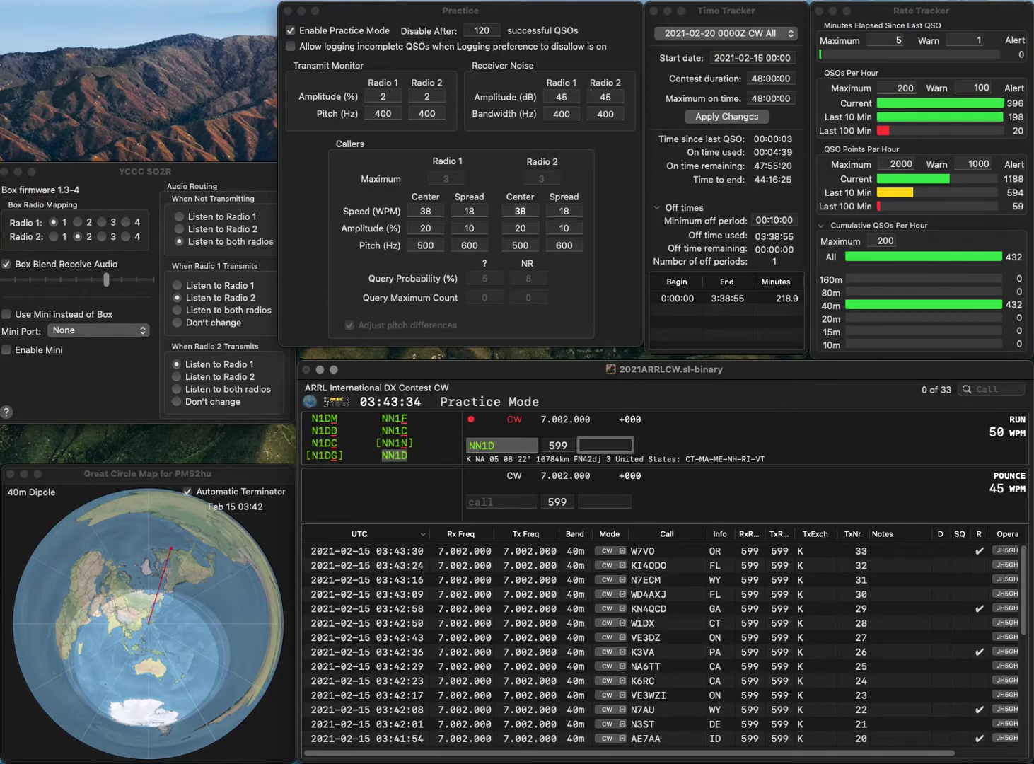
pyautogui.write('RI')
pyautogui.press('Return')
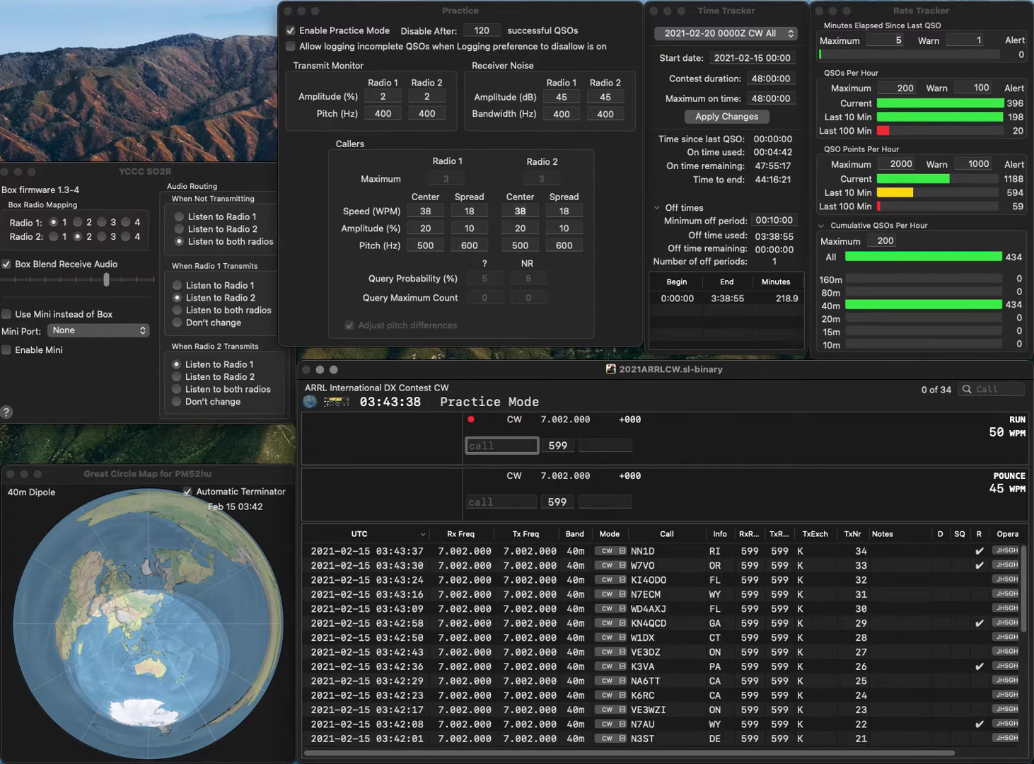
# - Log a contact with call NJ2J on the Run radio, with NY as the received exchange
pyautogui.write('NJ2J')
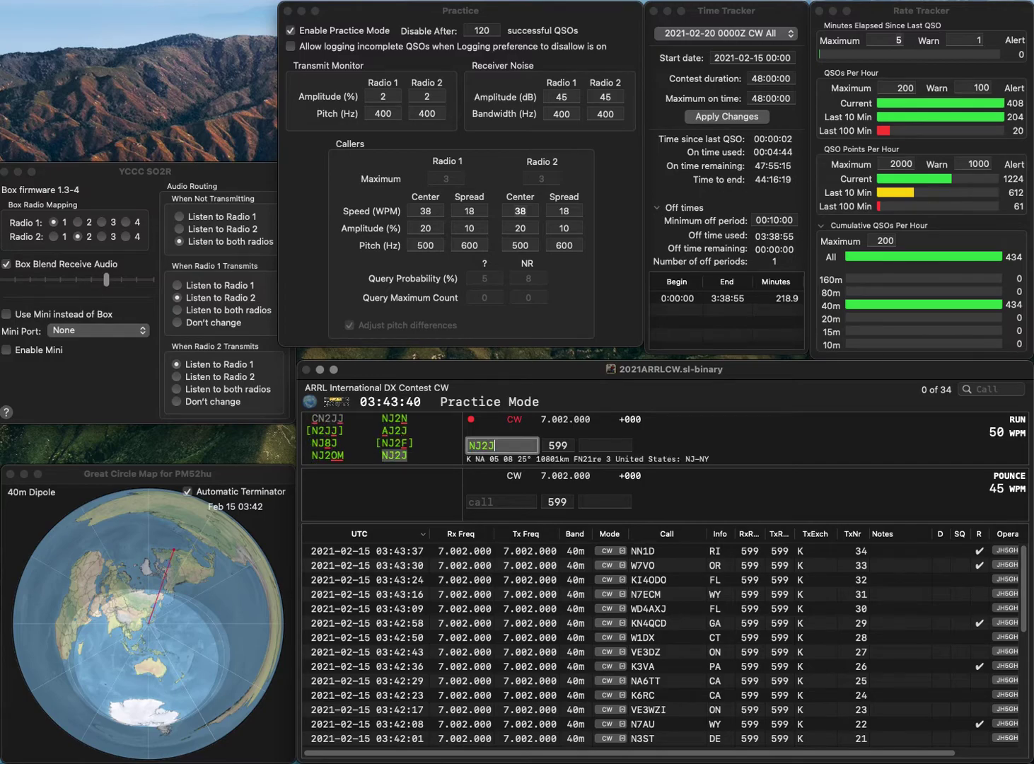
pyautogui.press('space')
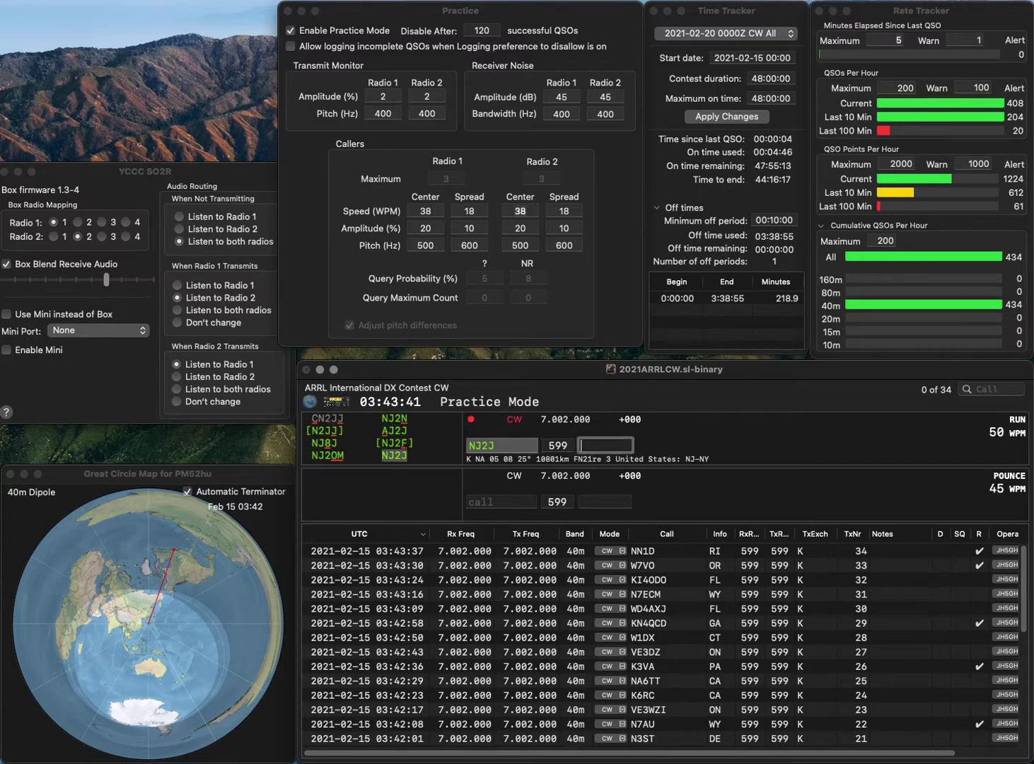
pyautogui.write('NY')
pyautogui.press('Return')
pyautogui.write('K6RLIE')
pyautogui.press('BackSpace')
pyautogui.press('BackSpace')
pyautogui.press('BackSpace')
pyautogui.press('BackSpace')
pyautogui.write('LIE')
pyautogui.press('Return')
pyautogui.write('CA')
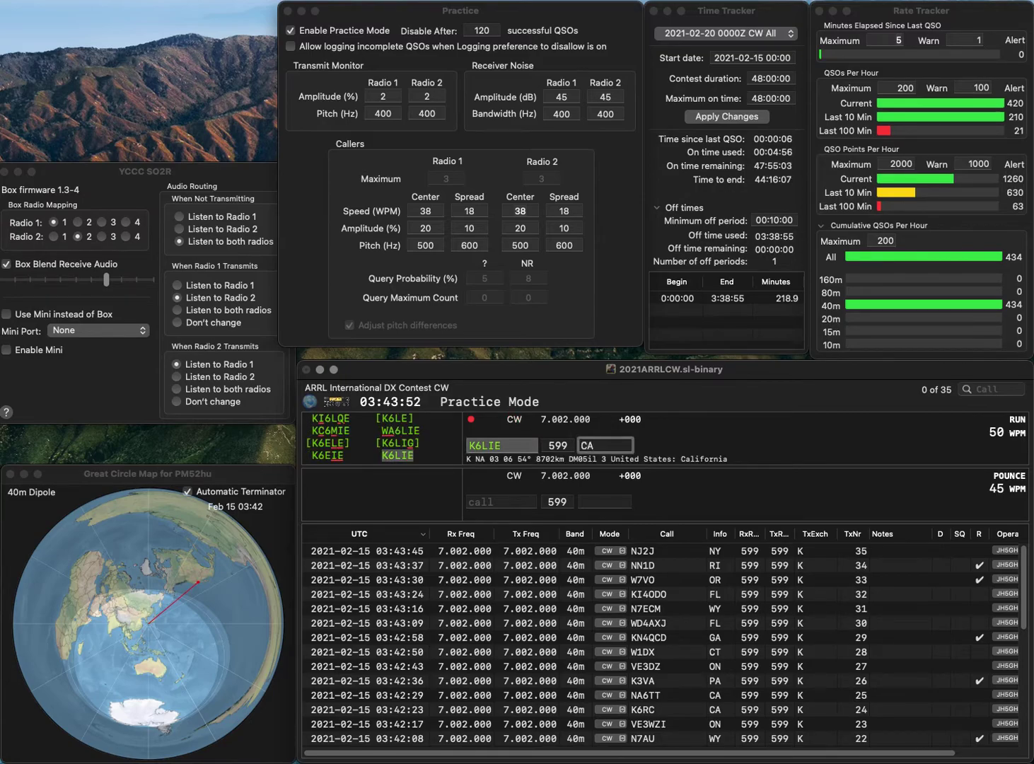
pyautogui.press('Return')
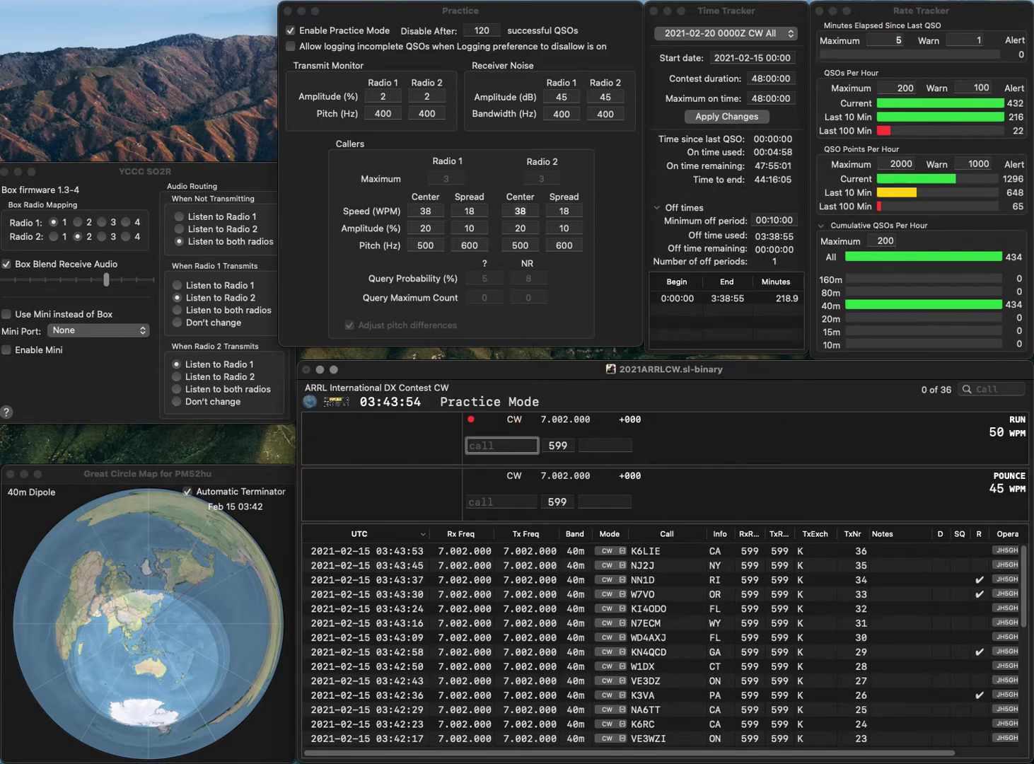
pyautogui.write('K1')
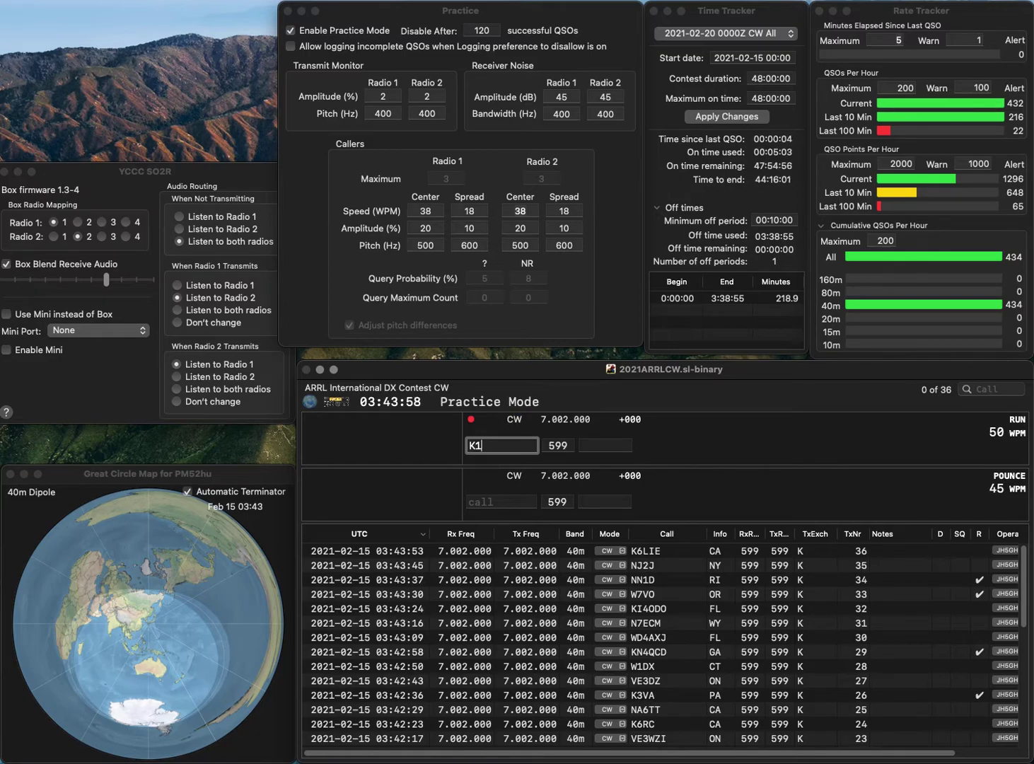
pyautogui.write('KXN')
pyautogui.press('space')
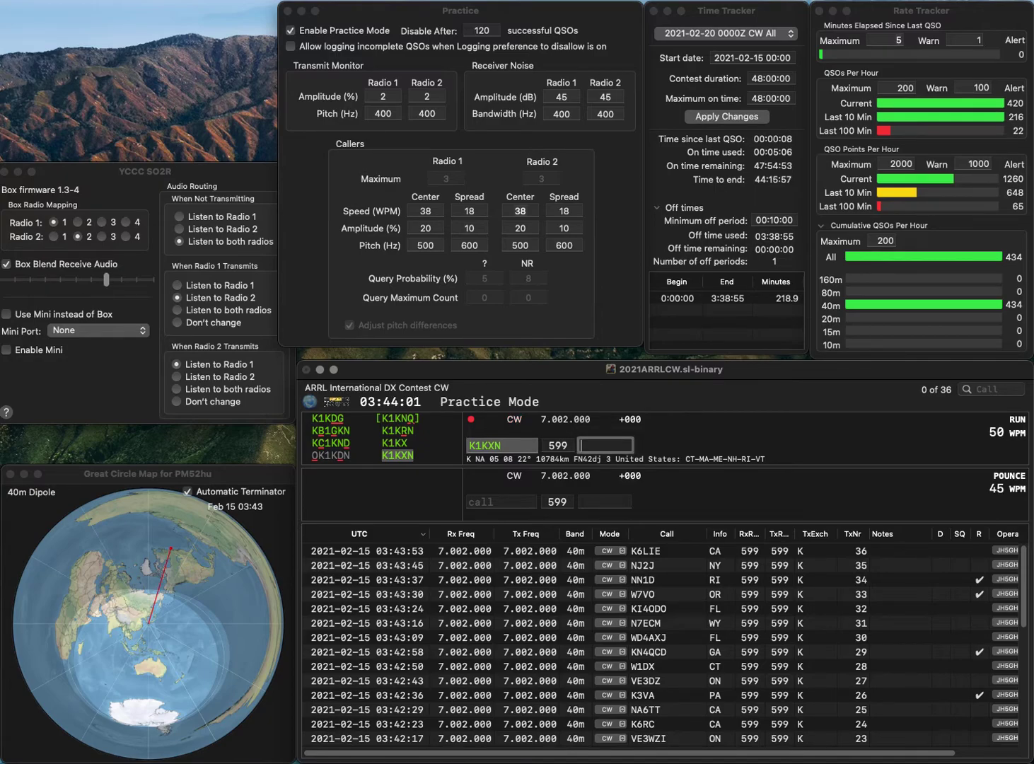
pyautogui.write('NH')
pyautogui.press('Return')
pyautogui.write('AB')
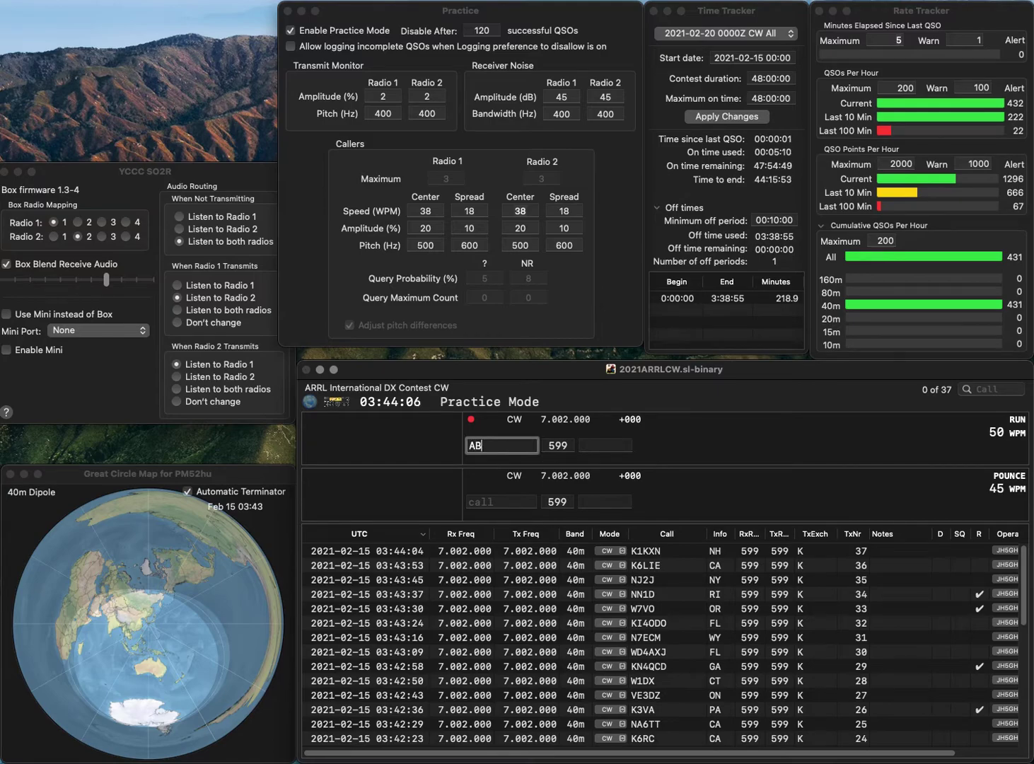
pyautogui.write('0RX')
pyautogui.press('space')
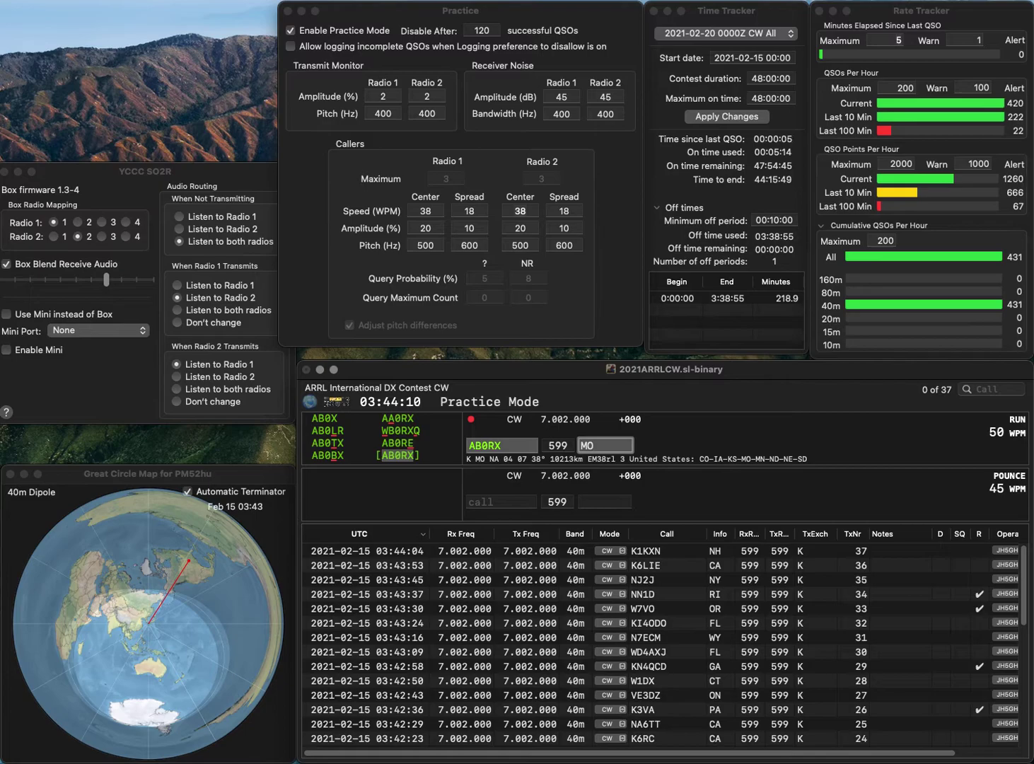
pyautogui.press('Return')
pyautogui.write('N6QD')
pyautogui.press('space')
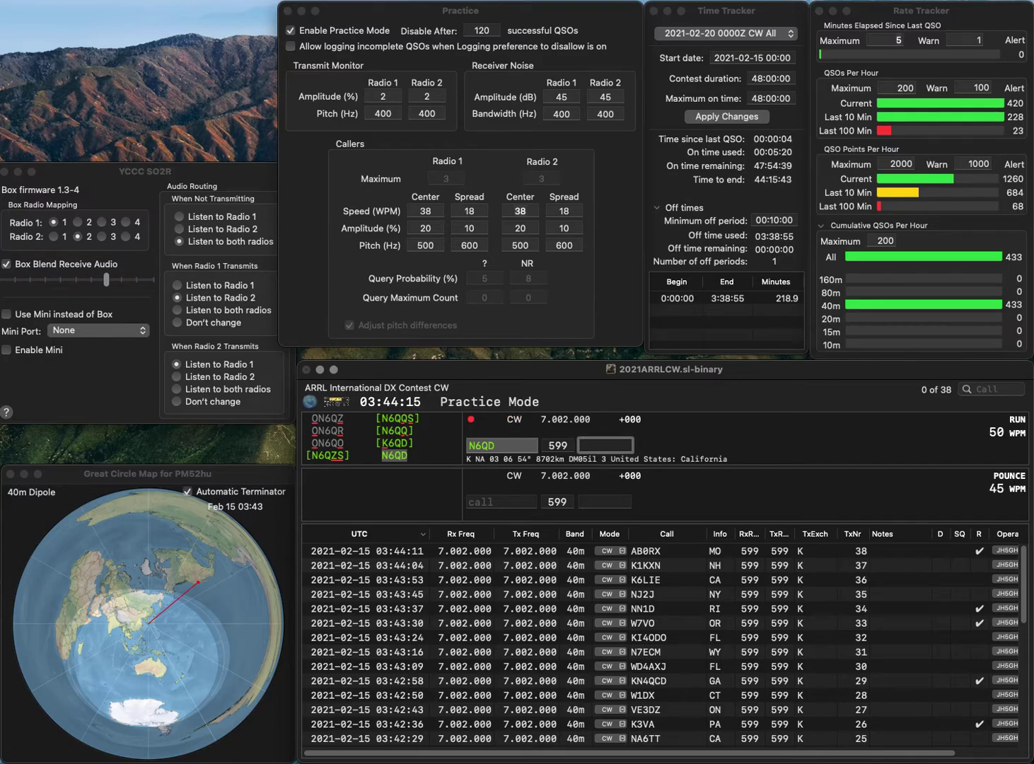
pyautogui.write('CA')
pyautogui.press('Return')
pyautogui.write('NE')
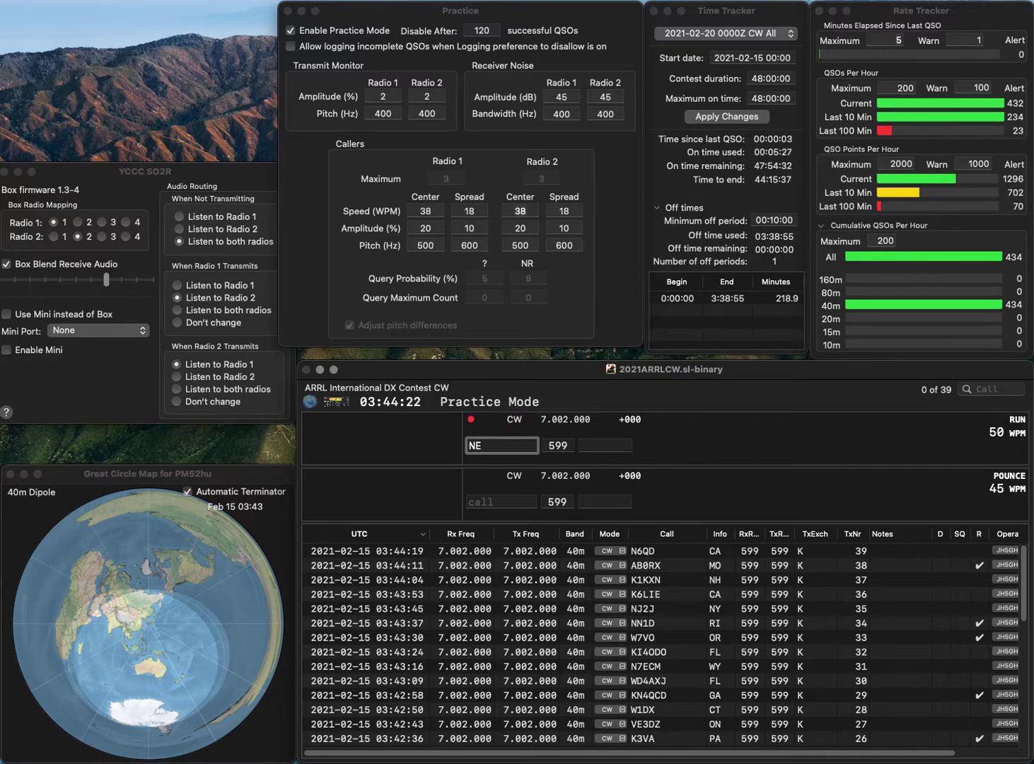
pyautogui.write('7O/')
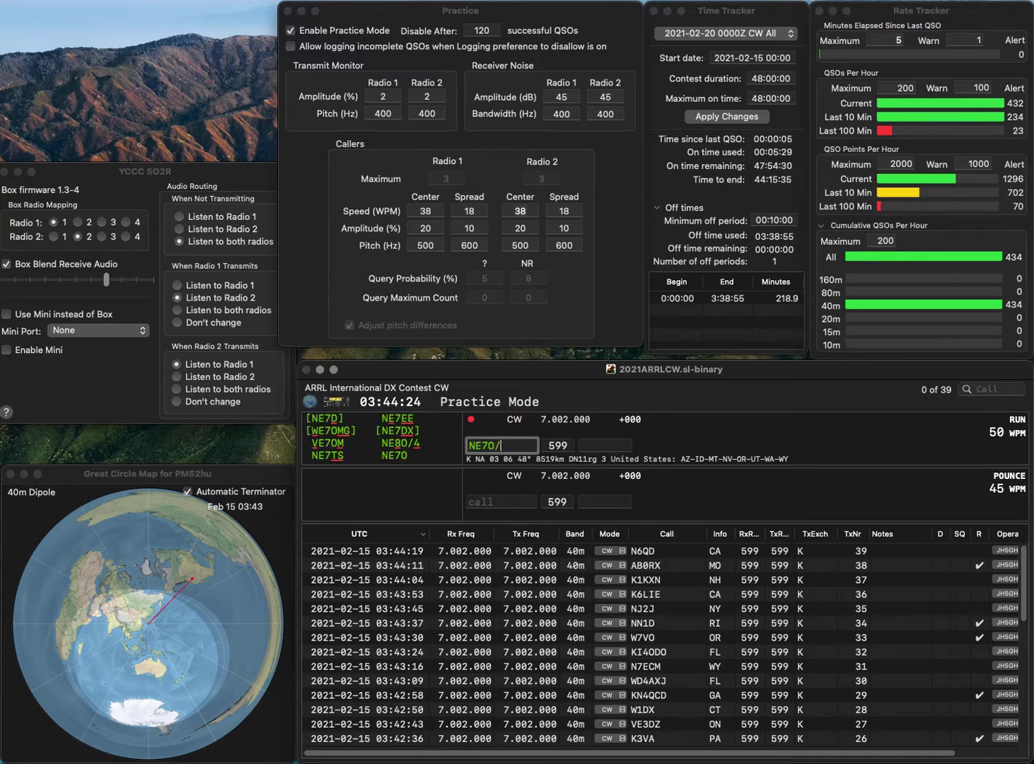
pyautogui.press('Left')
pyautogui.press('Left')
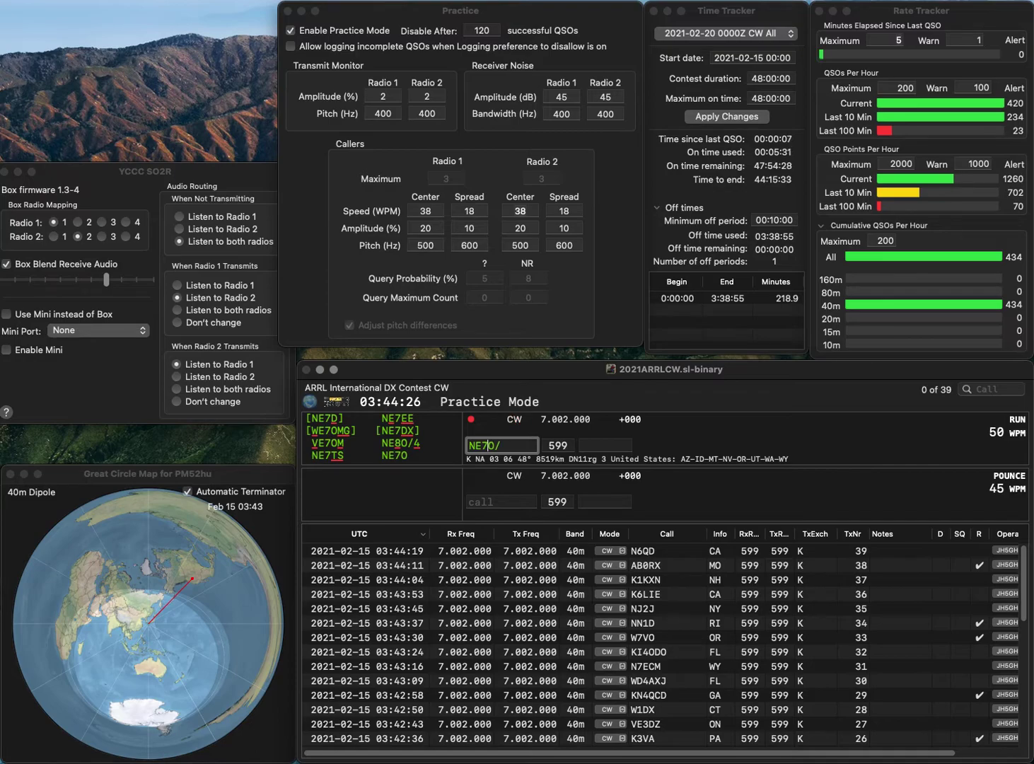
pyautogui.press('BackSpace')
pyautogui.write('8')
pyautogui.press('End')
pyautogui.write('4')
pyautogui.press('space')
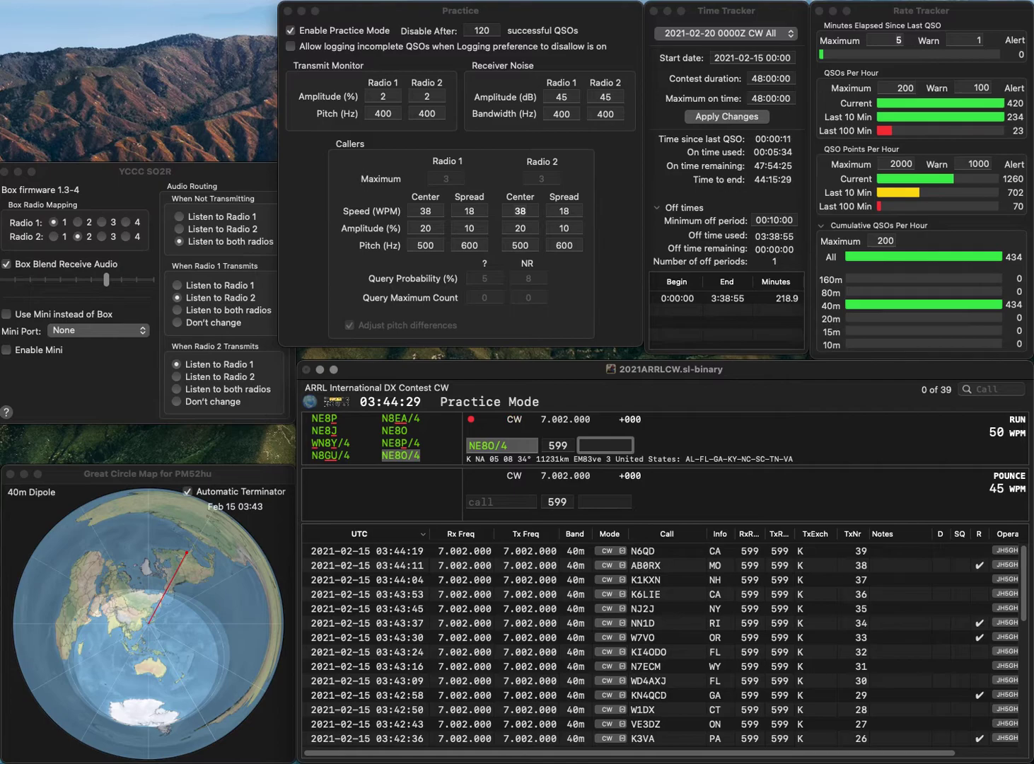
pyautogui.press('space')
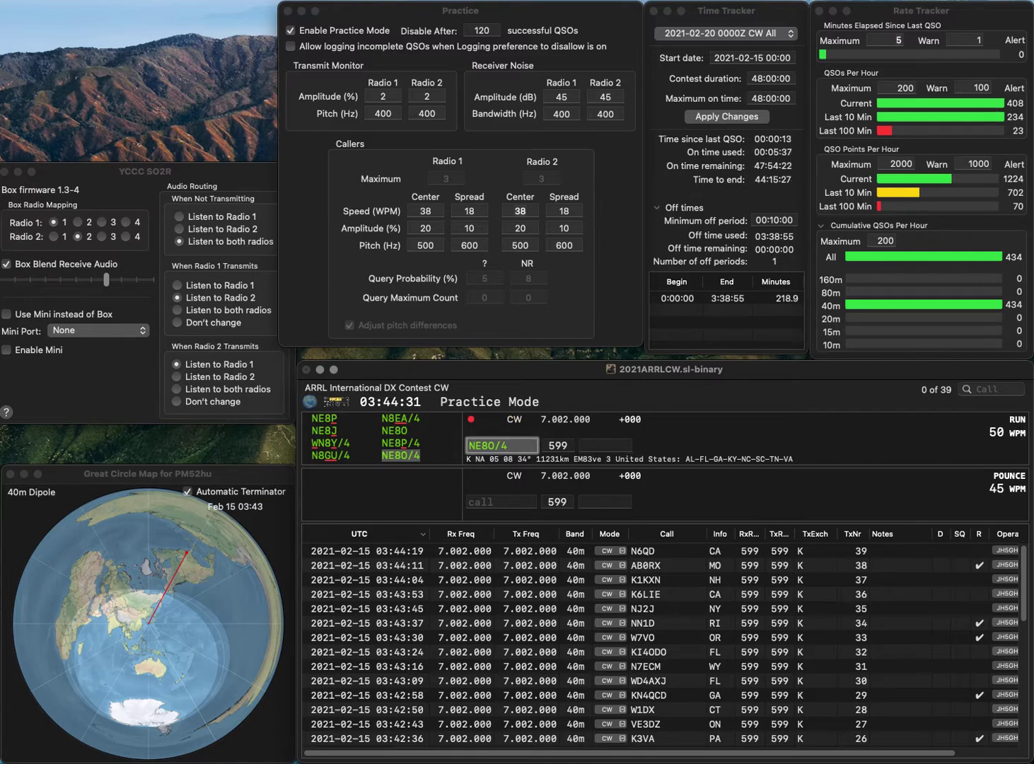
pyautogui.press('space')
pyautogui.write('NC')
pyautogui.press('Return')
pyautogui.write('WB0S')
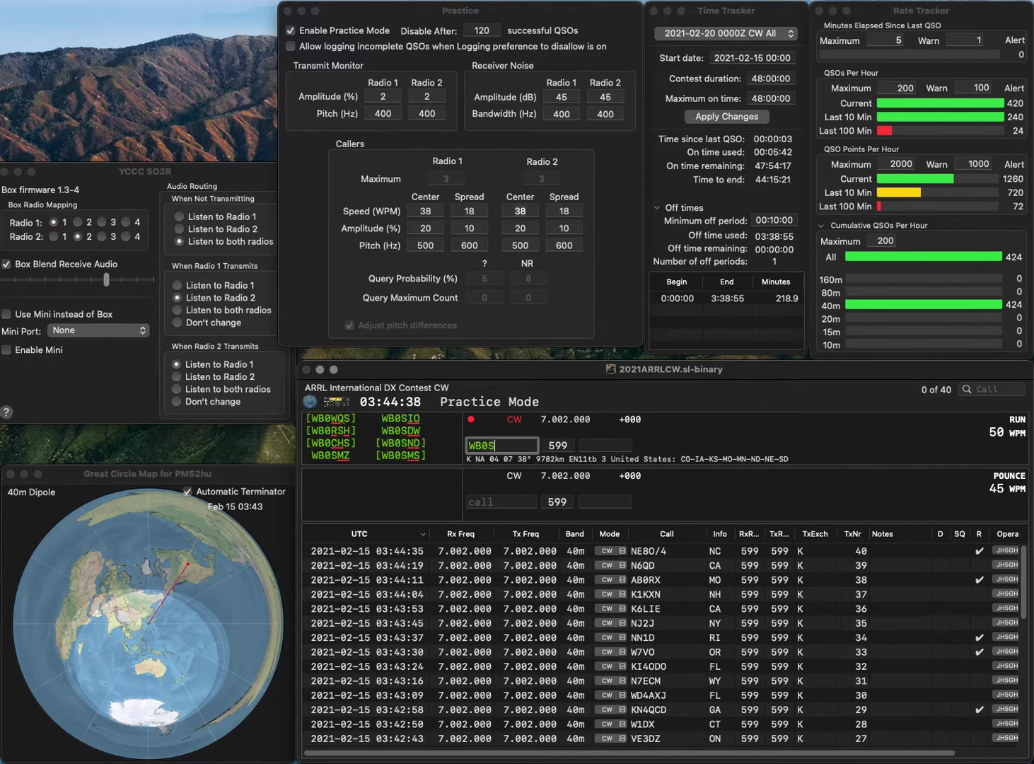
pyautogui.write('MZ')
pyautogui.press('space')
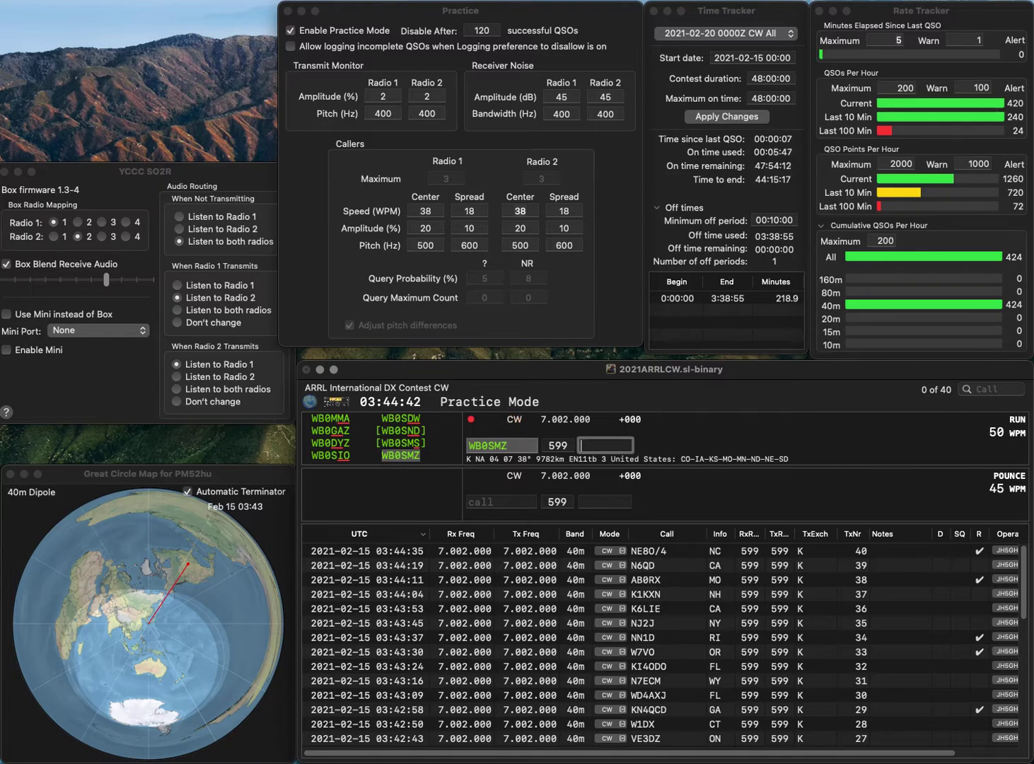
pyautogui.write('CO')
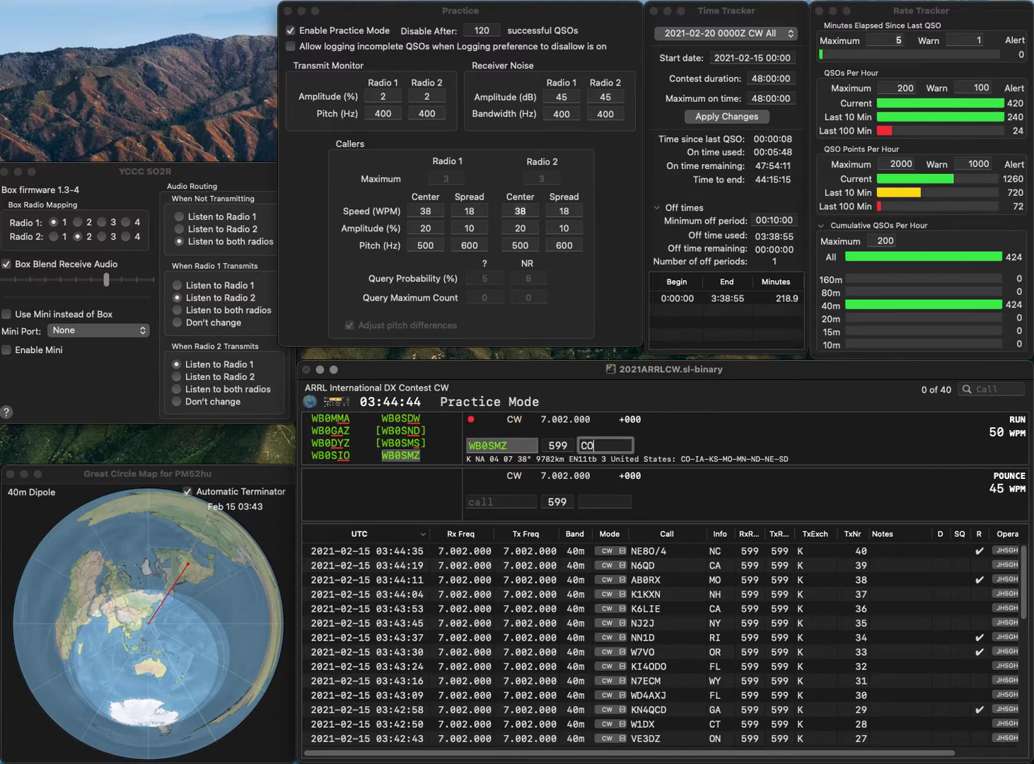
pyautogui.press('Return')
pyautogui.write('KN')
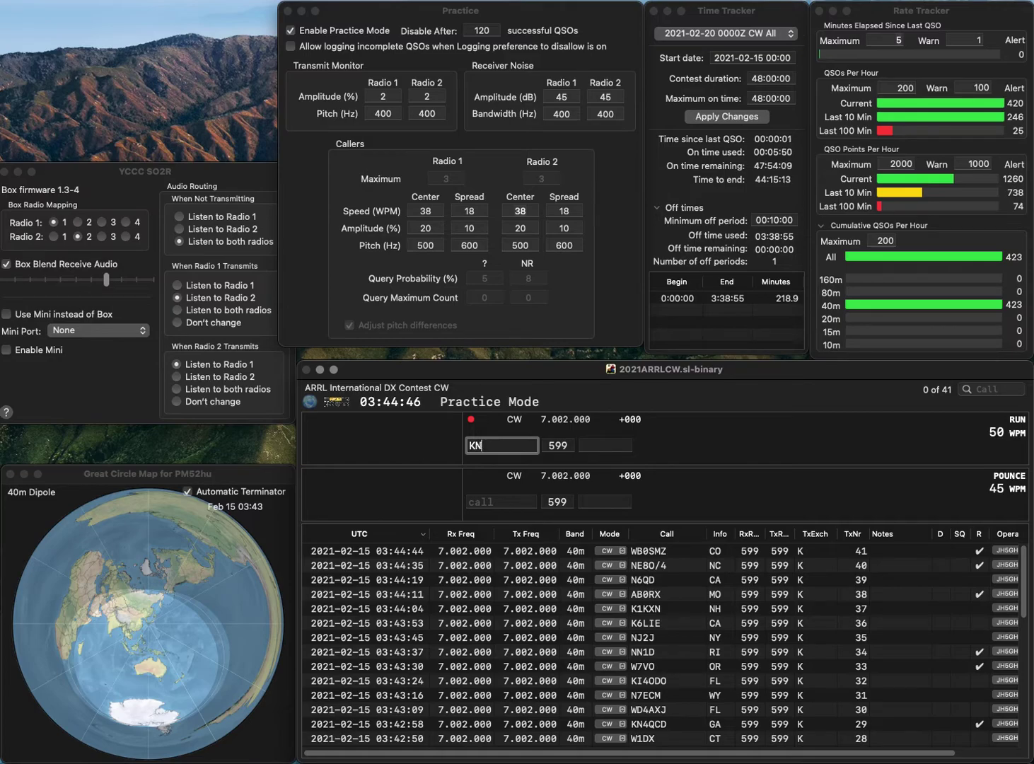
pyautogui.write('4DUA')
pyautogui.press('Return')
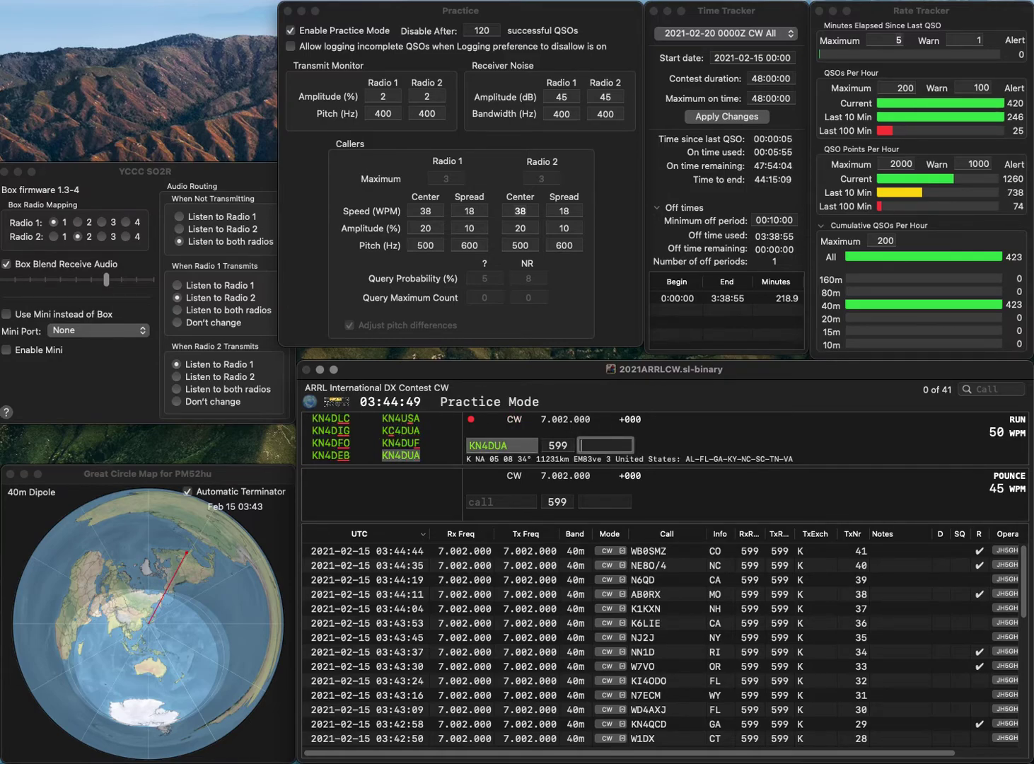
pyautogui.write('GA')
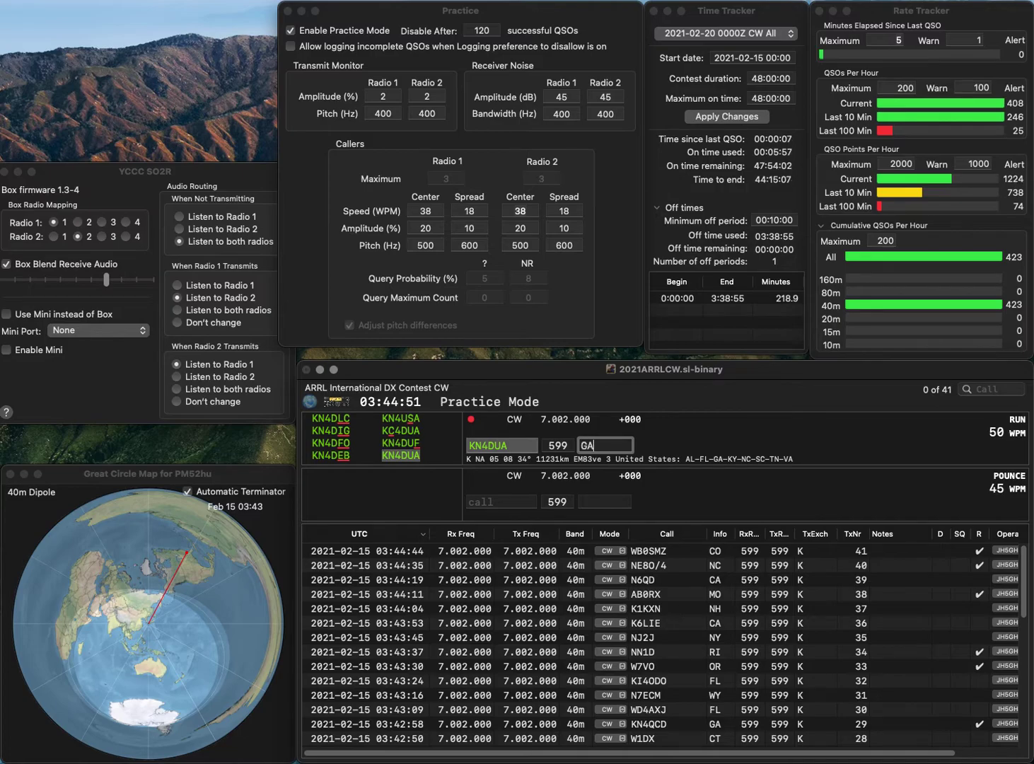
pyautogui.press('Return')
# - Log a contact with call NF1H on the Run radio, with NH as the received exchange
pyautogui.write('N')
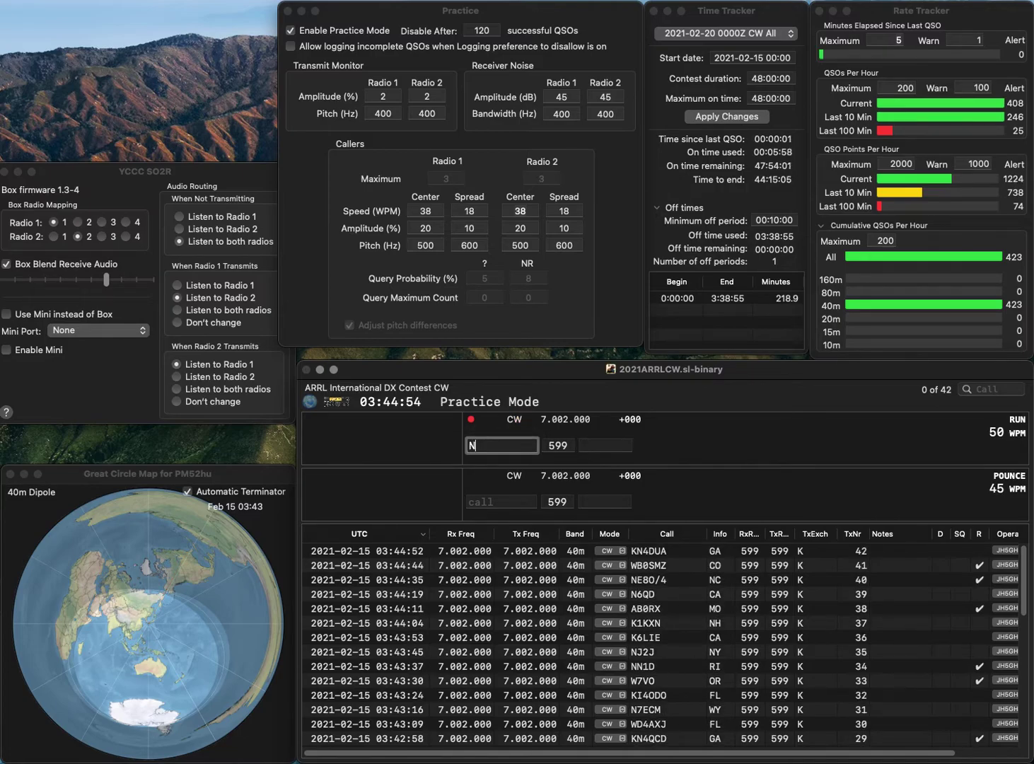
pyautogui.write('F1H')
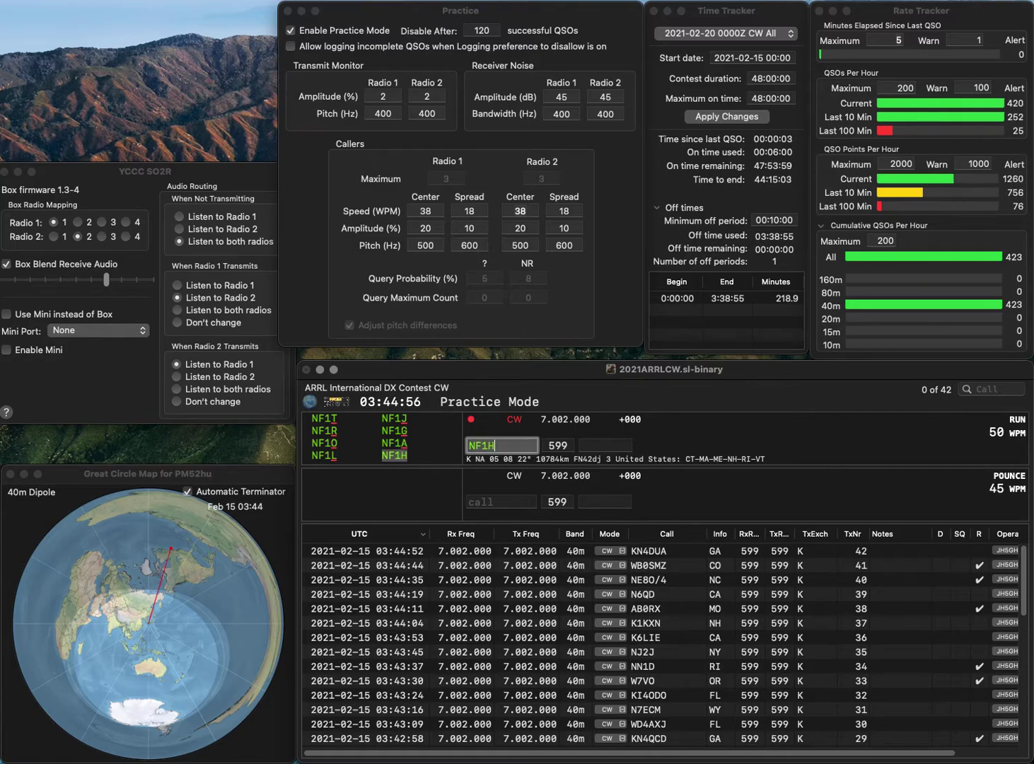
pyautogui.press('Return')
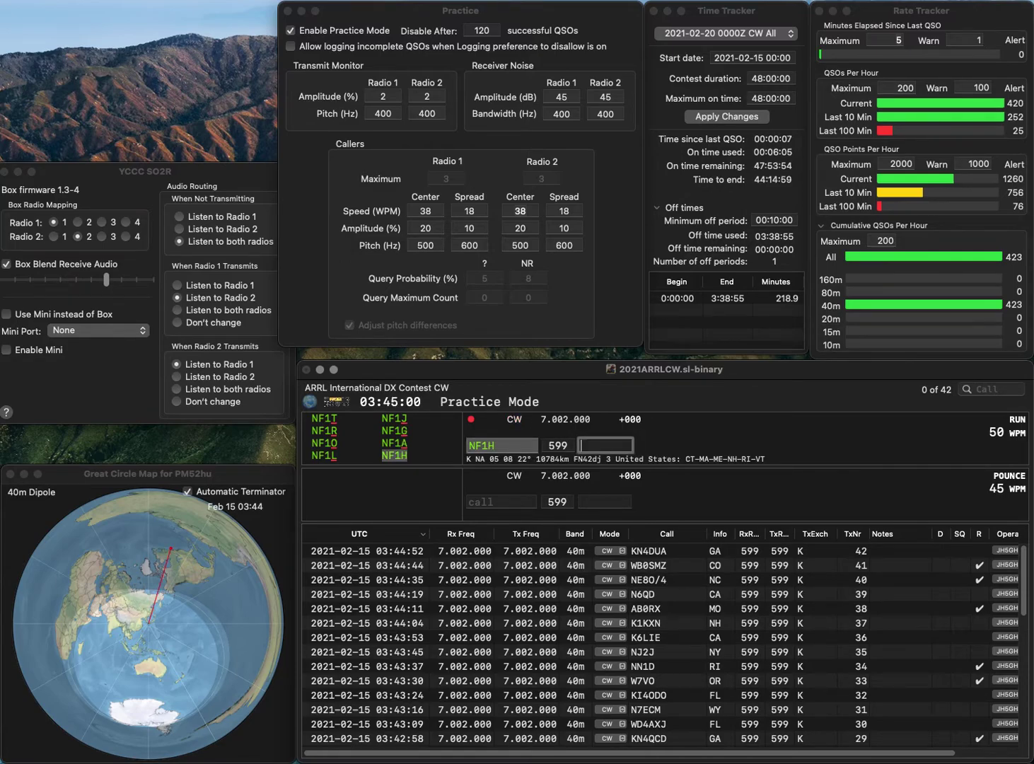
pyautogui.write('NH')
pyautogui.press('Return')
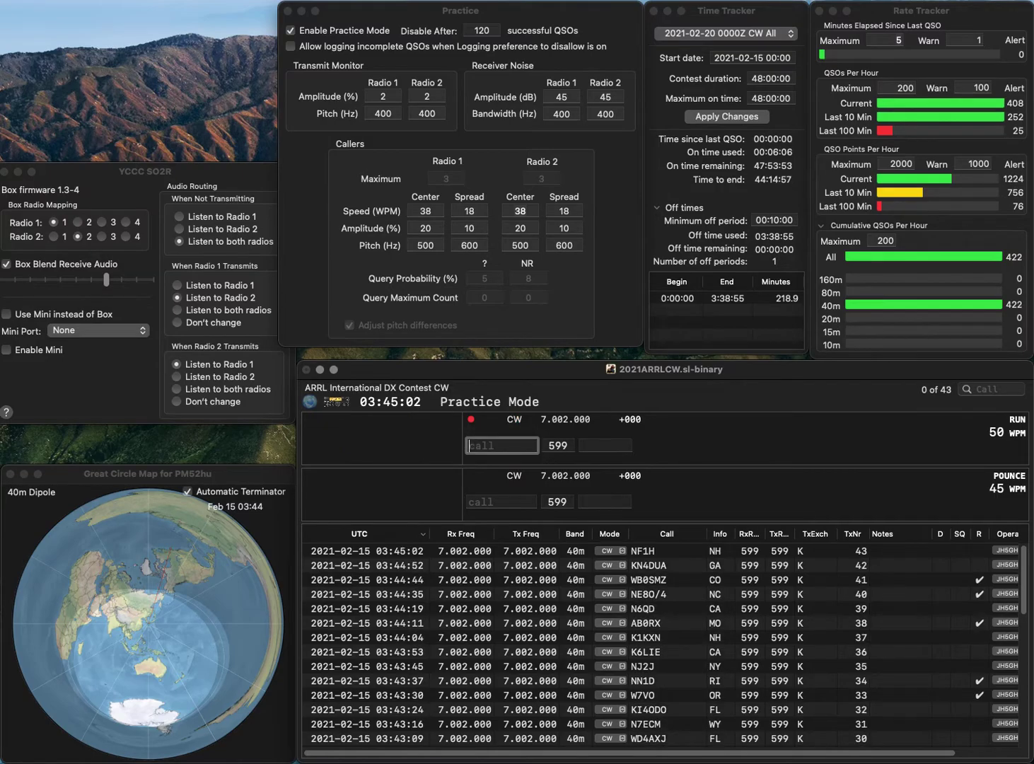
# - Log a contact with call KA2OSV on the Run radio, with NJ as the received exchange
pyautogui.write('KA2')
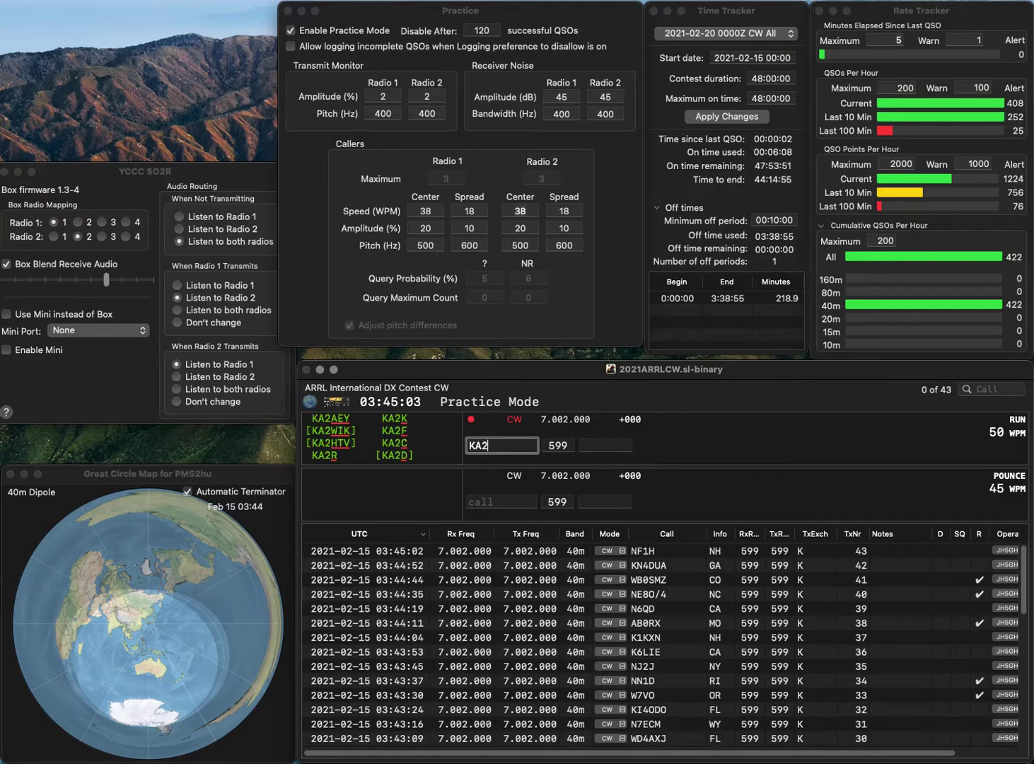
pyautogui.write('OSUH')
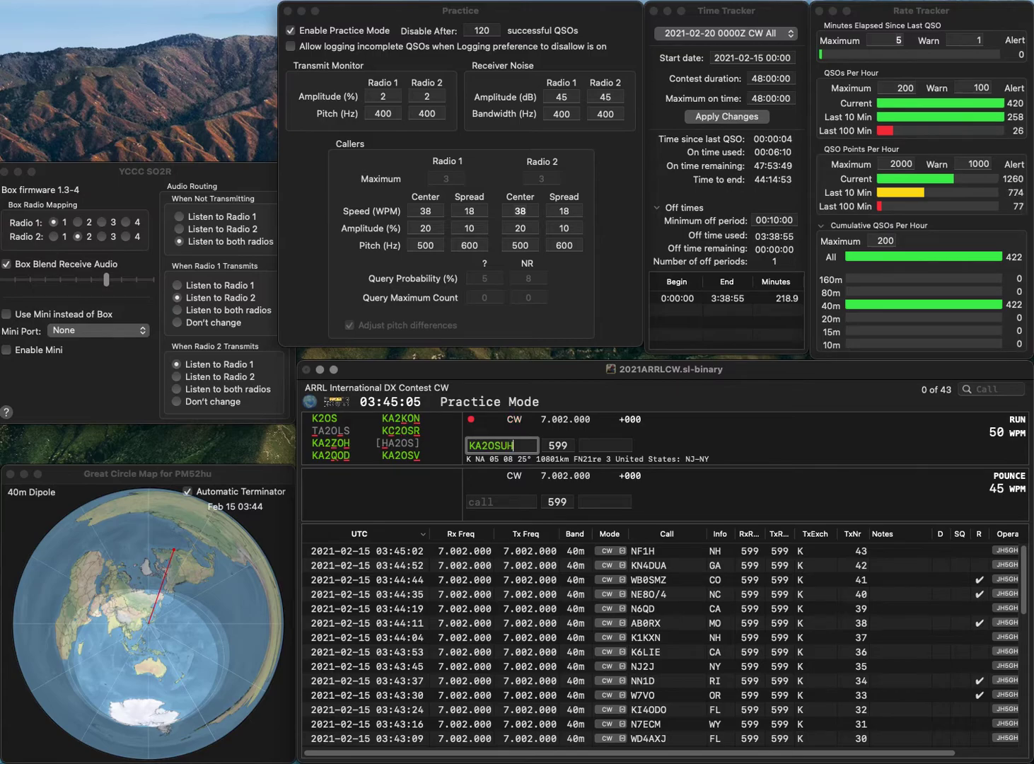
pyautogui.press('BackSpace')
pyautogui.press('BackSpace')
pyautogui.write('V')
pyautogui.press('space')
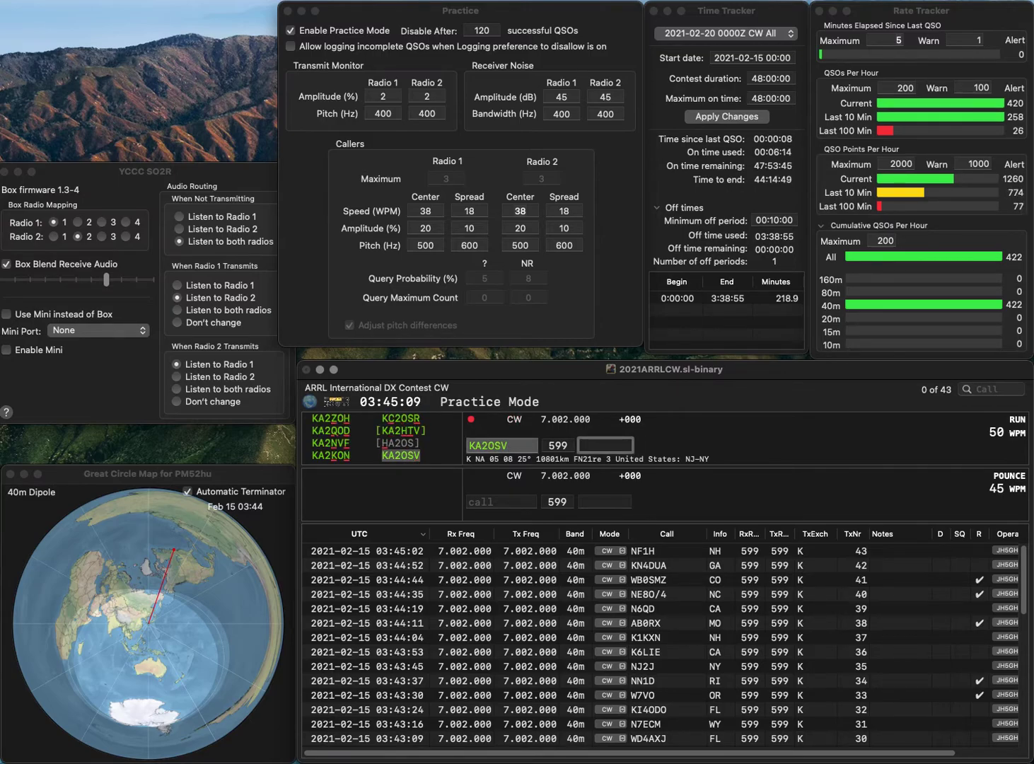
pyautogui.write('NJ')
pyautogui.press('Return')
# - Log a contact with call K1BIF on the Run radio, with CT as the received exchange
pyautogui.write('K1')
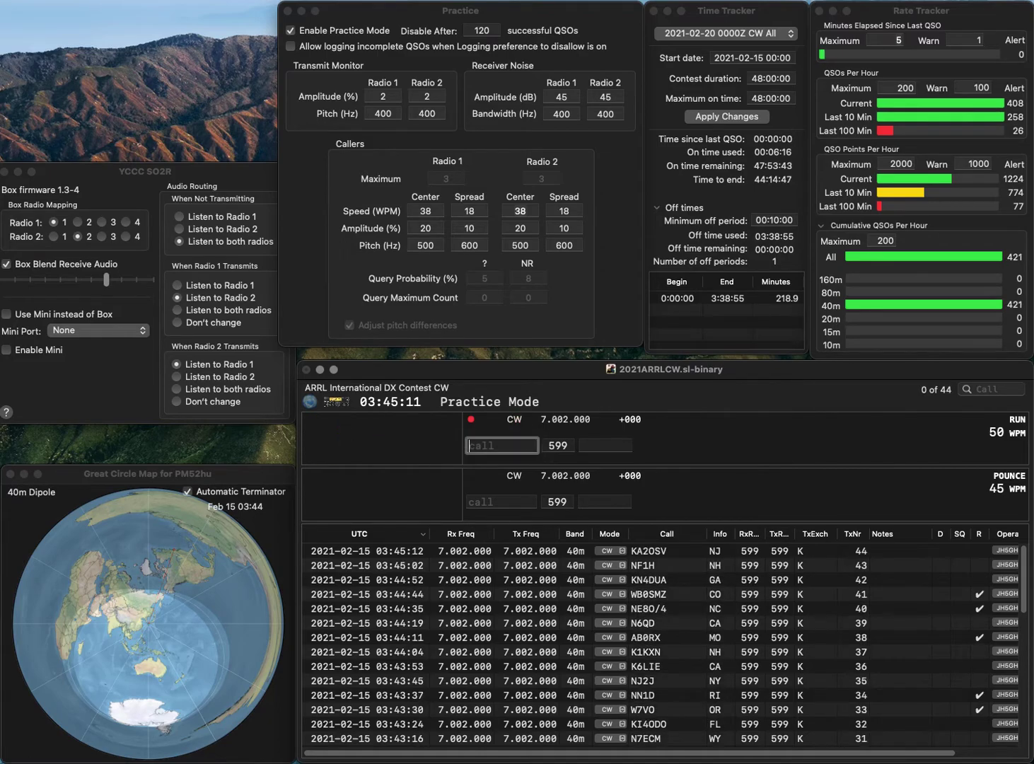
pyautogui.write('BIF')
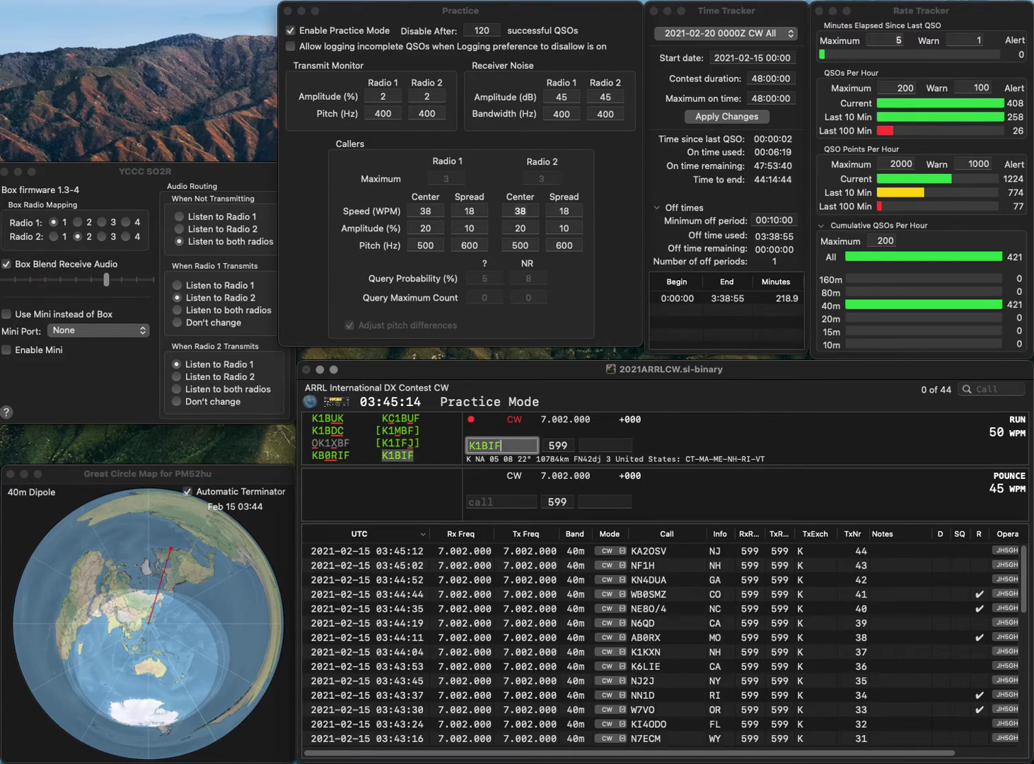
pyautogui.press('space')
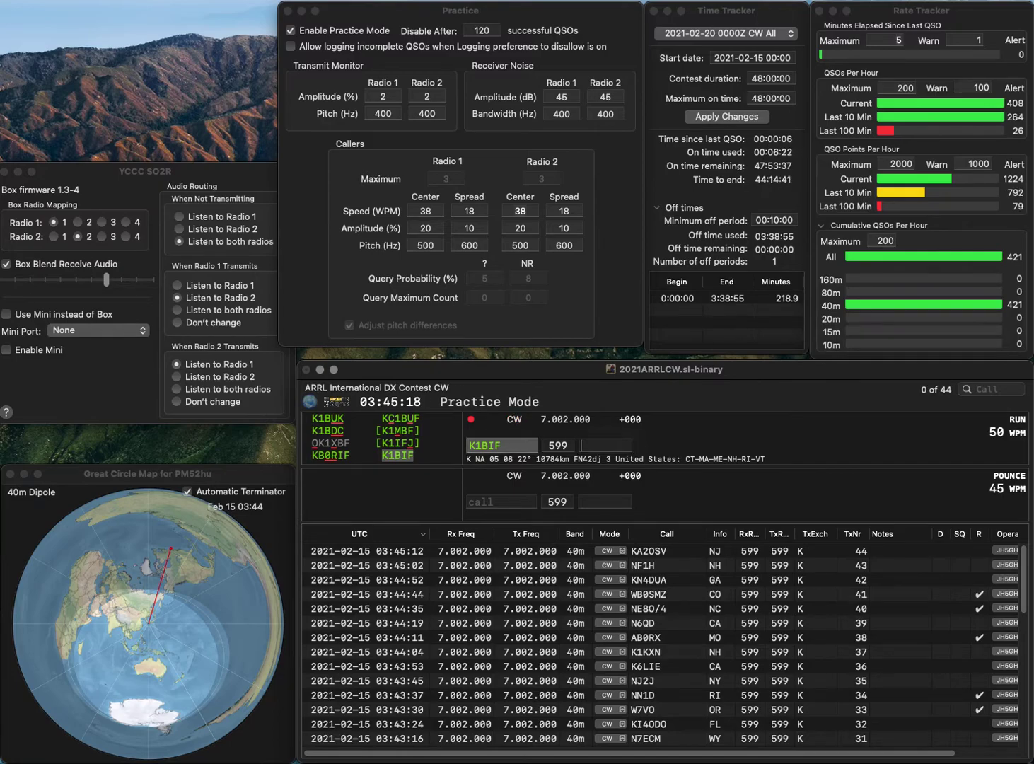
pyautogui.write('CT')
pyautogui.press('Return')
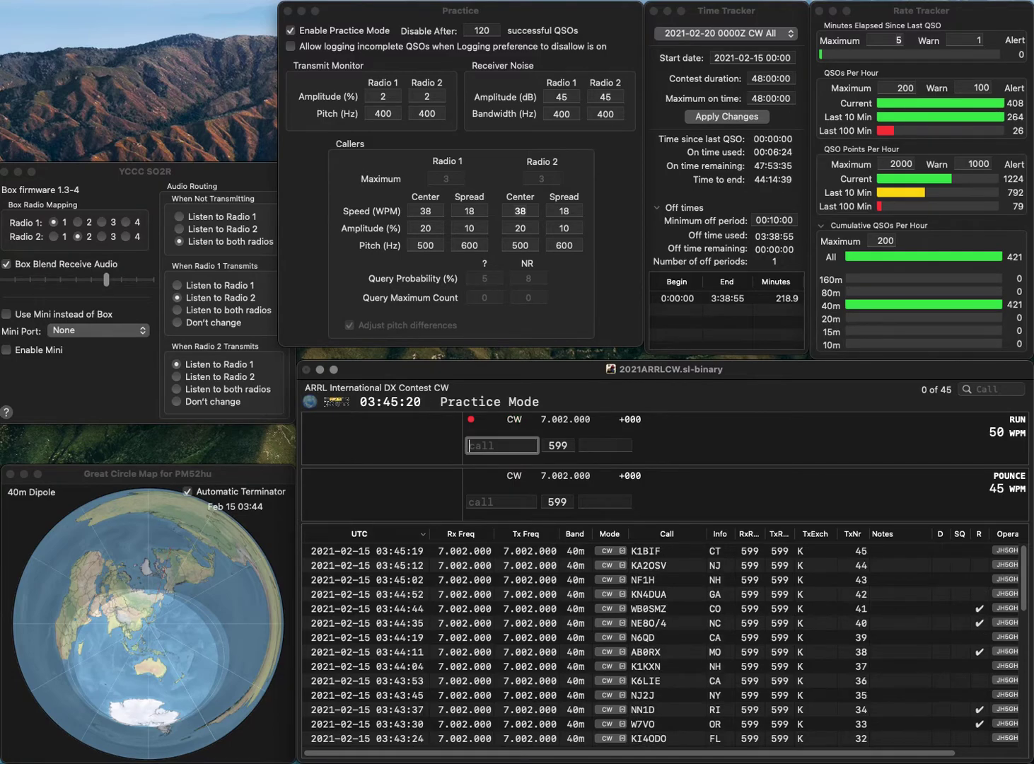
pyautogui.write('KC')
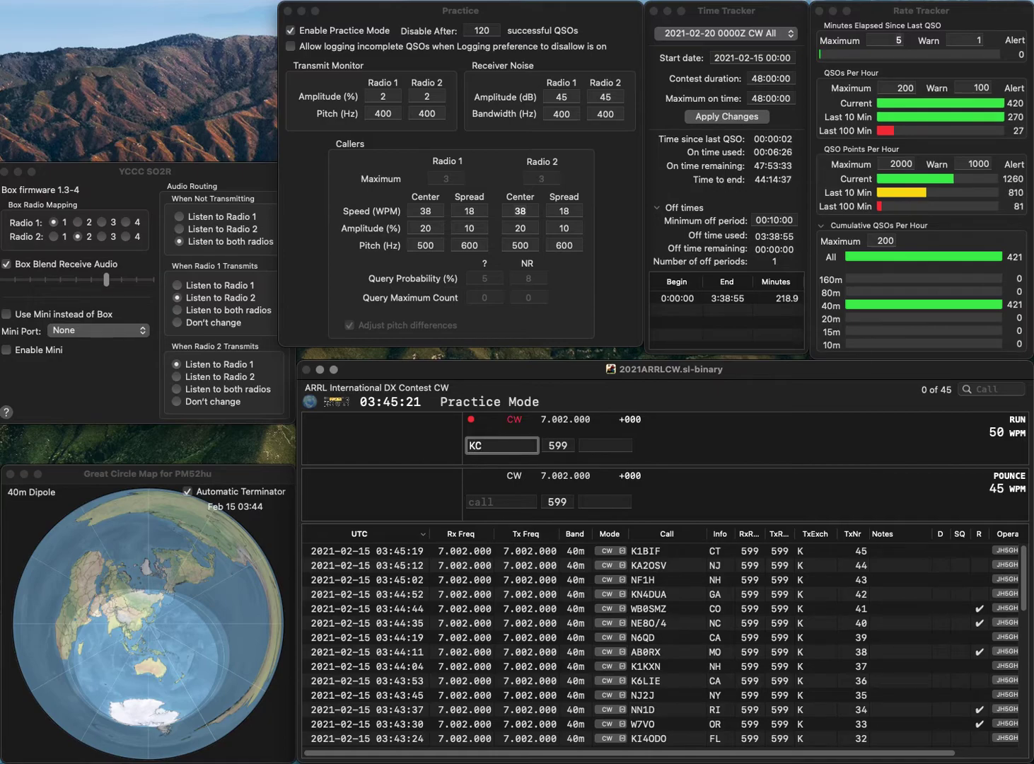
pyautogui.write('3RCV')
pyautogui.press('BackSpace')
pyautogui.press('BackSpace')
pyautogui.press('BackSpace')
pyautogui.write('SRC')
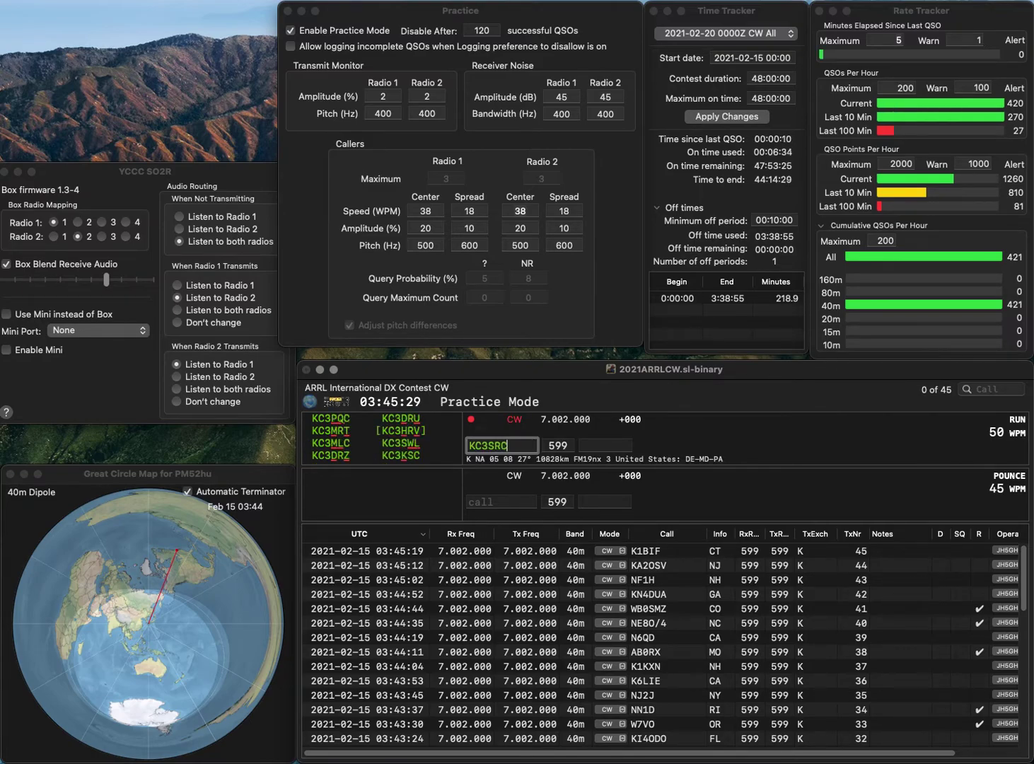
pyautogui.press('BackSpace')
pyautogui.write('V')
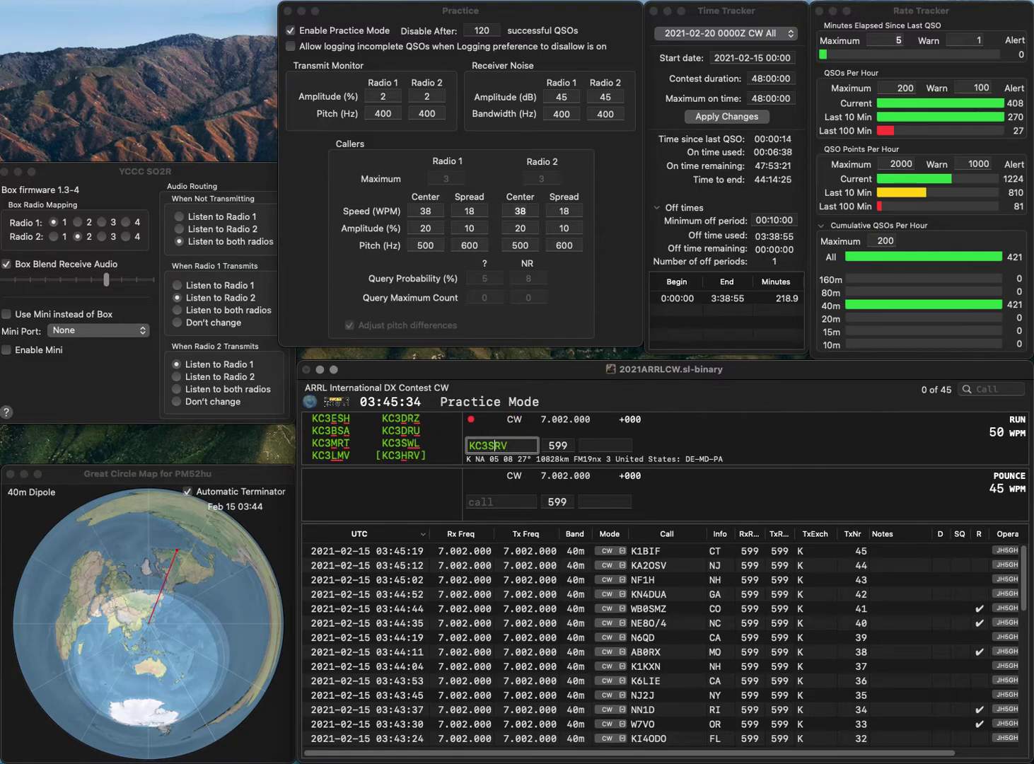
pyautogui.press('Return')
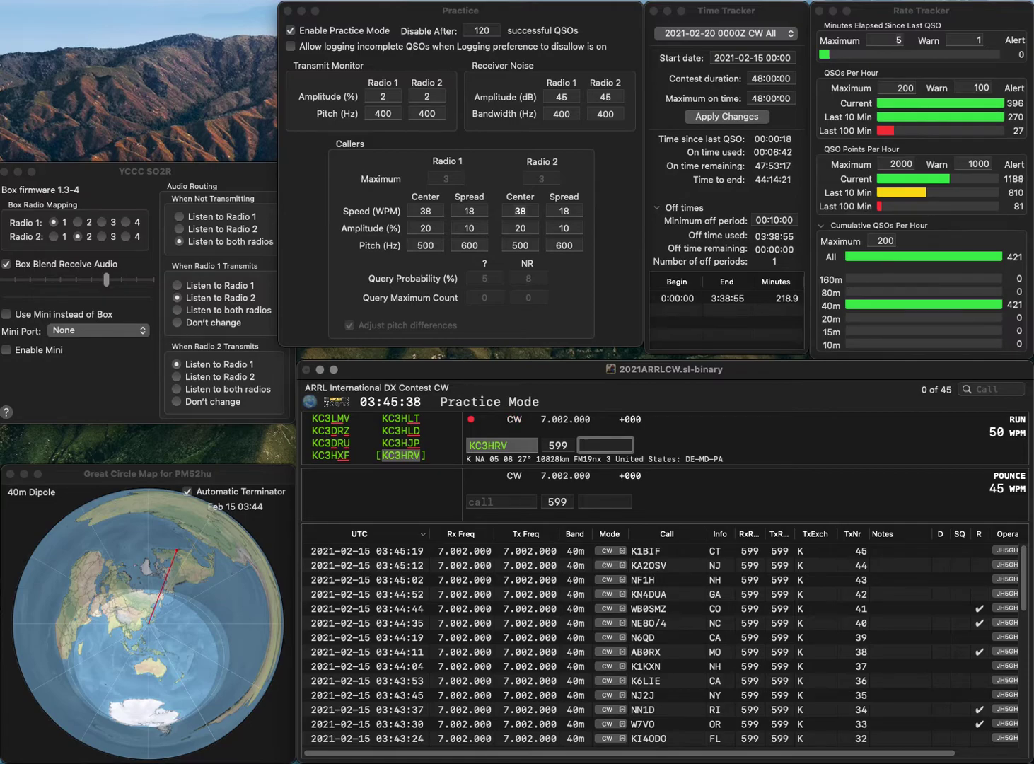
pyautogui.write('PA')
pyautogui.press('Return')
pyautogui.write('W')
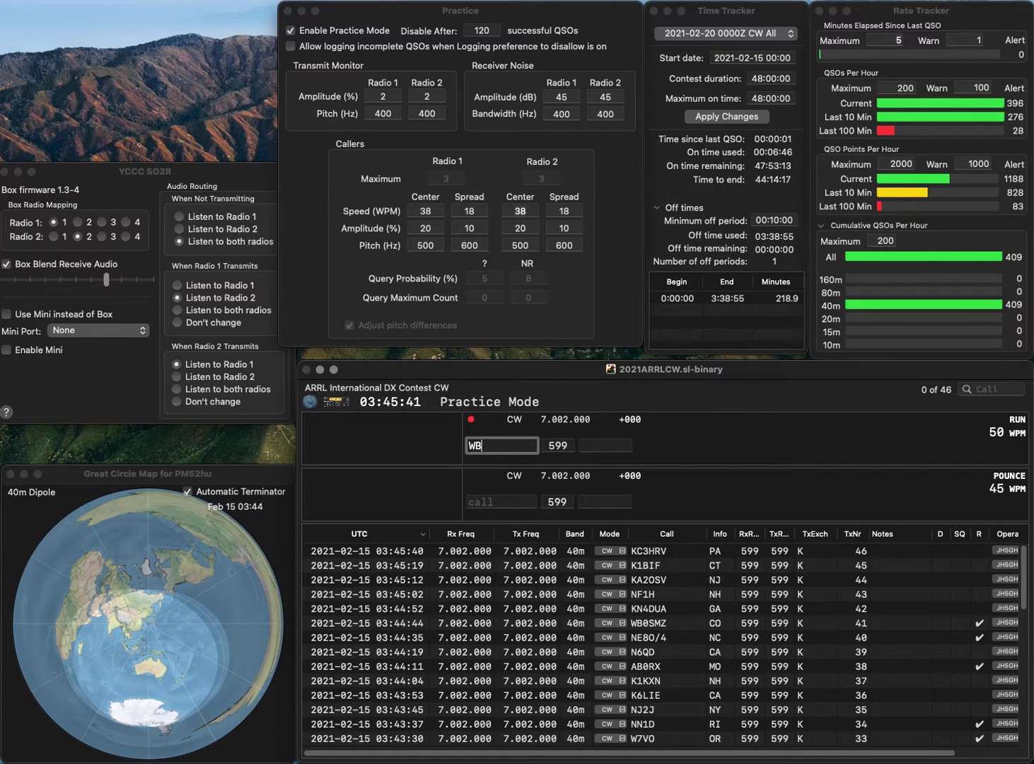
pyautogui.write('6CYX')
pyautogui.press('Return')
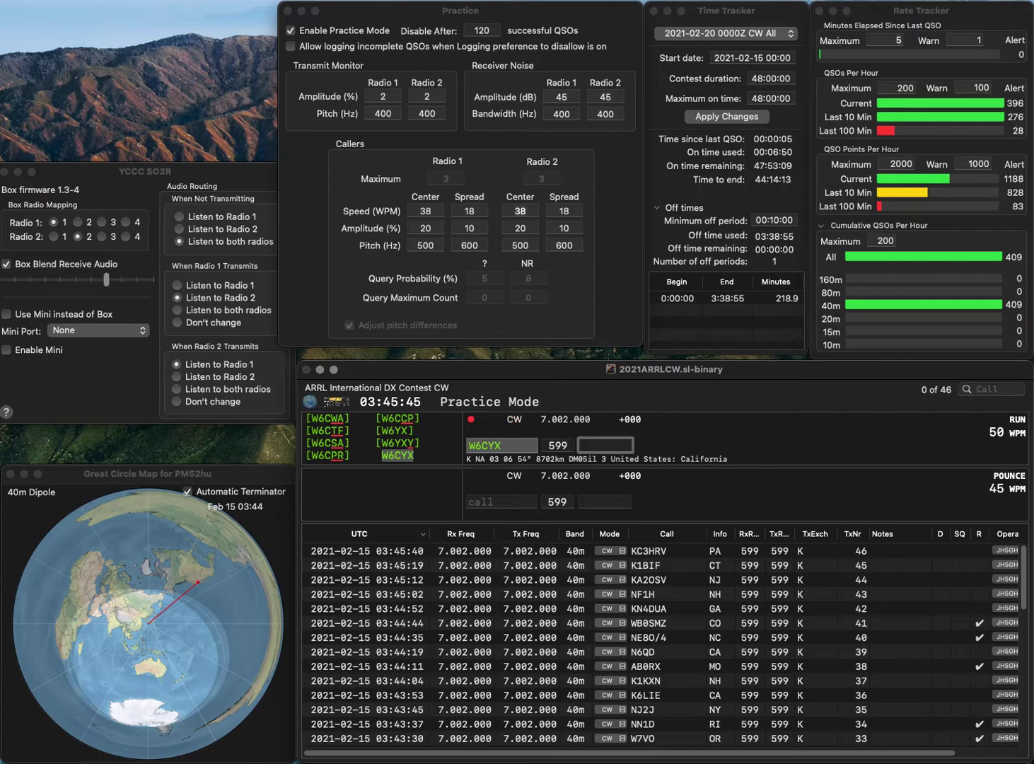
pyautogui.write('CT')
pyautogui.press('BackSpace')
pyautogui.write('A')
pyautogui.press('Return')
pyautogui.write('K4MA')
pyautogui.press('BackSpace')
pyautogui.write('WM')
pyautogui.press('Return')
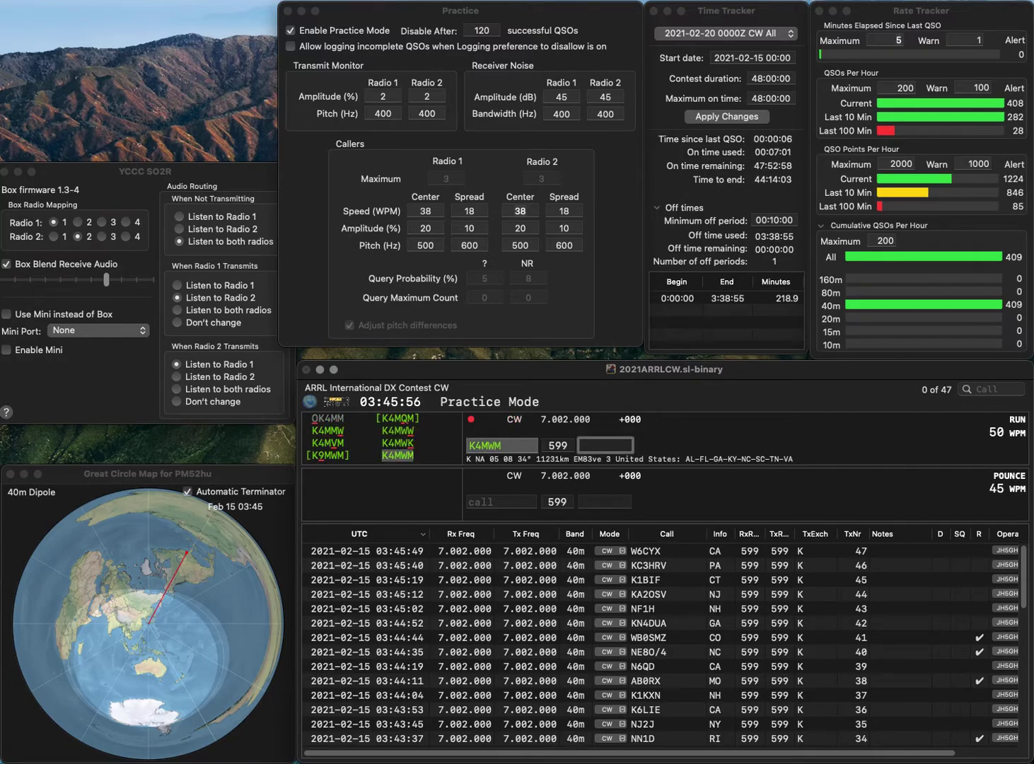
pyautogui.write('AL')
pyautogui.press('Return')
# - Log a contact with call WX8C/0 on the Run radio, with SD as the received exchange
pyautogui.write('W')
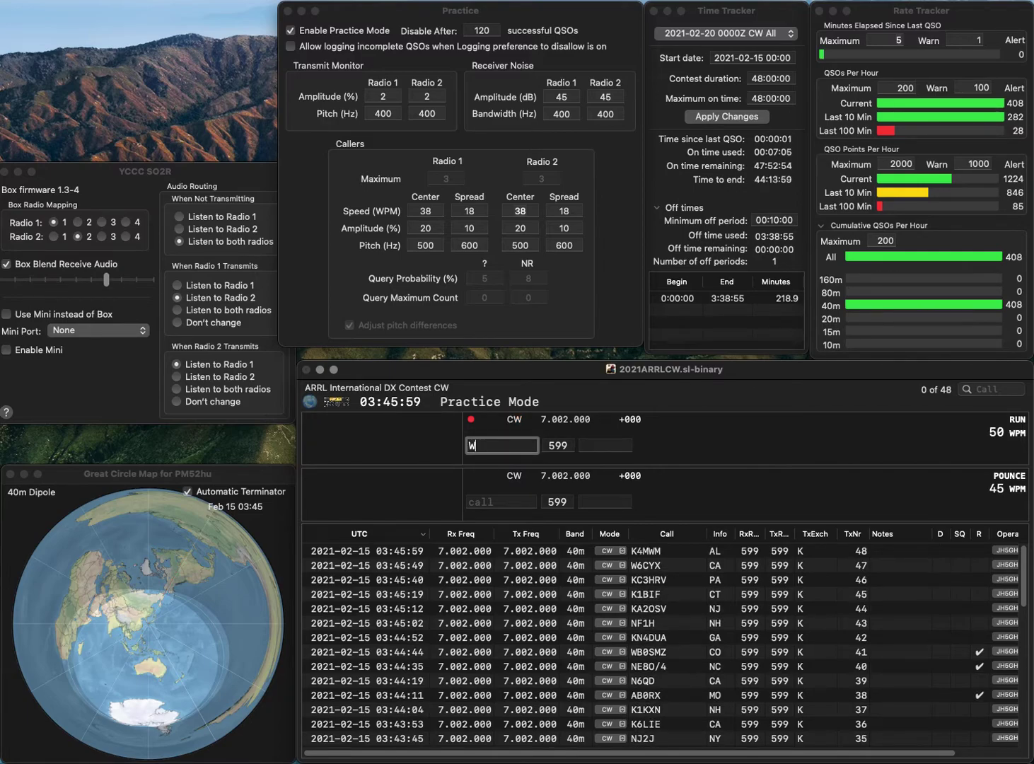
pyautogui.write('X8C/0')
pyautogui.press('space')
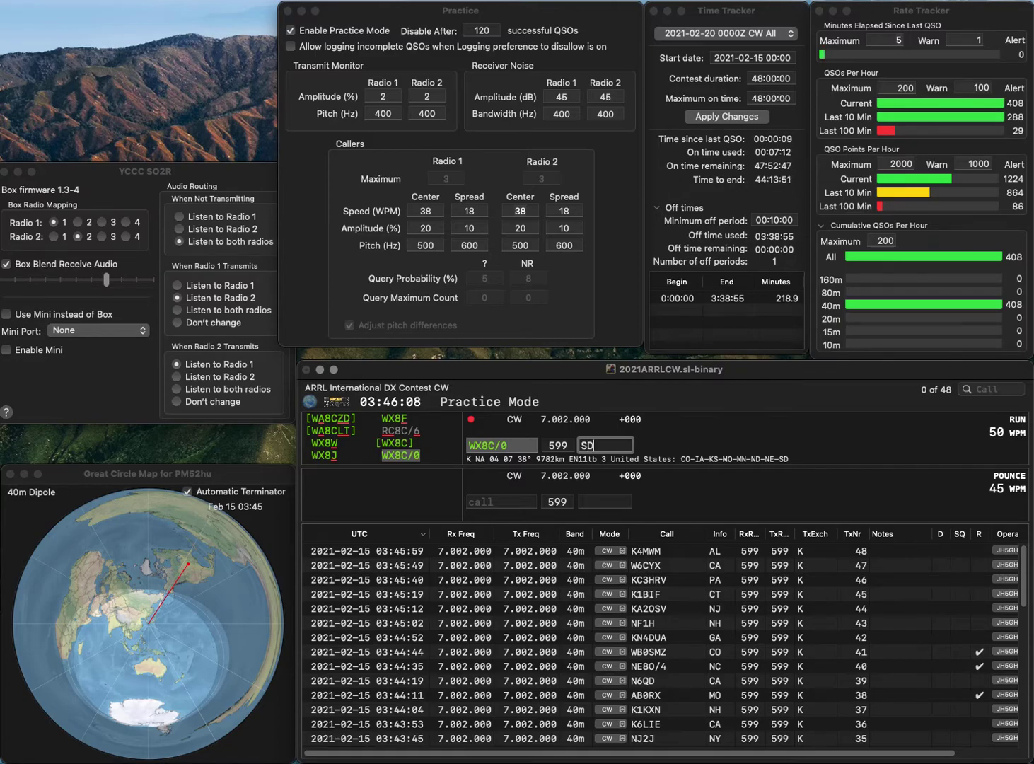
pyautogui.press('Return')
pyautogui.write('W')
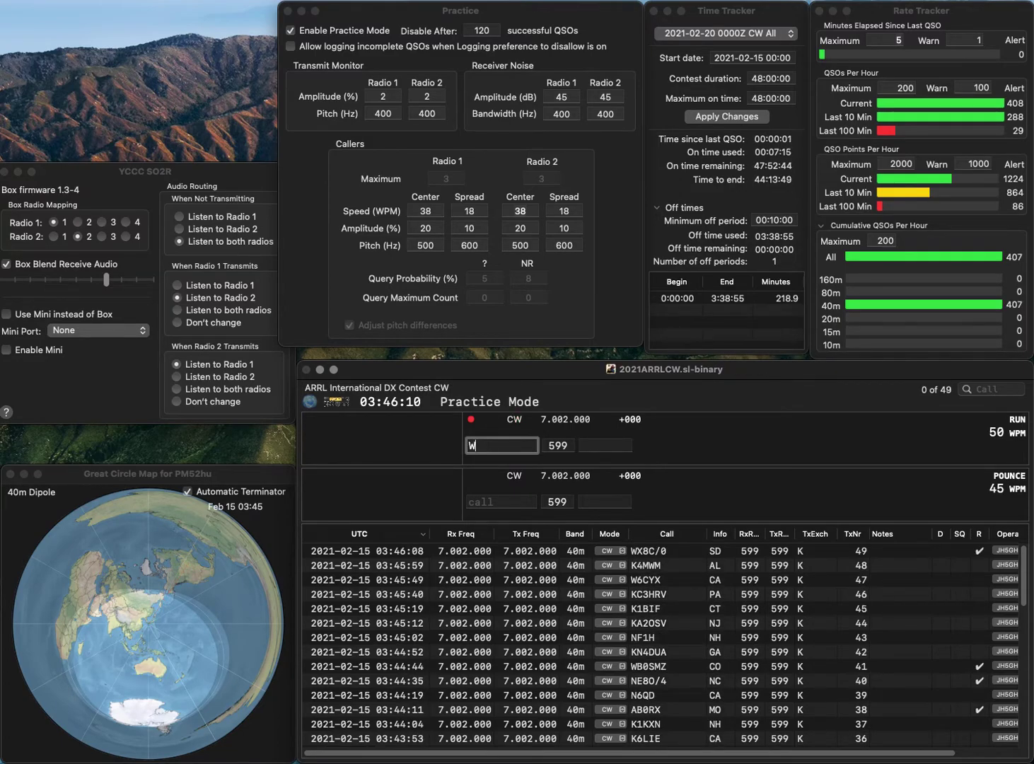
pyautogui.write('1UE')
pyautogui.press('space')
pyautogui.write('MA')
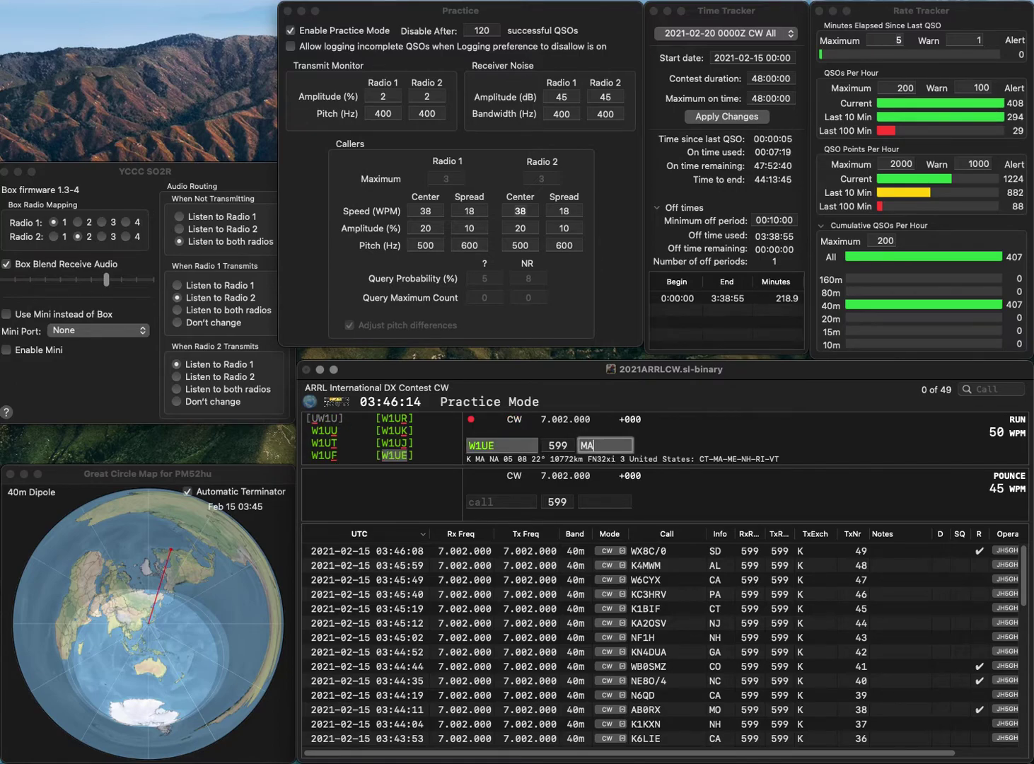
pyautogui.press('Return')
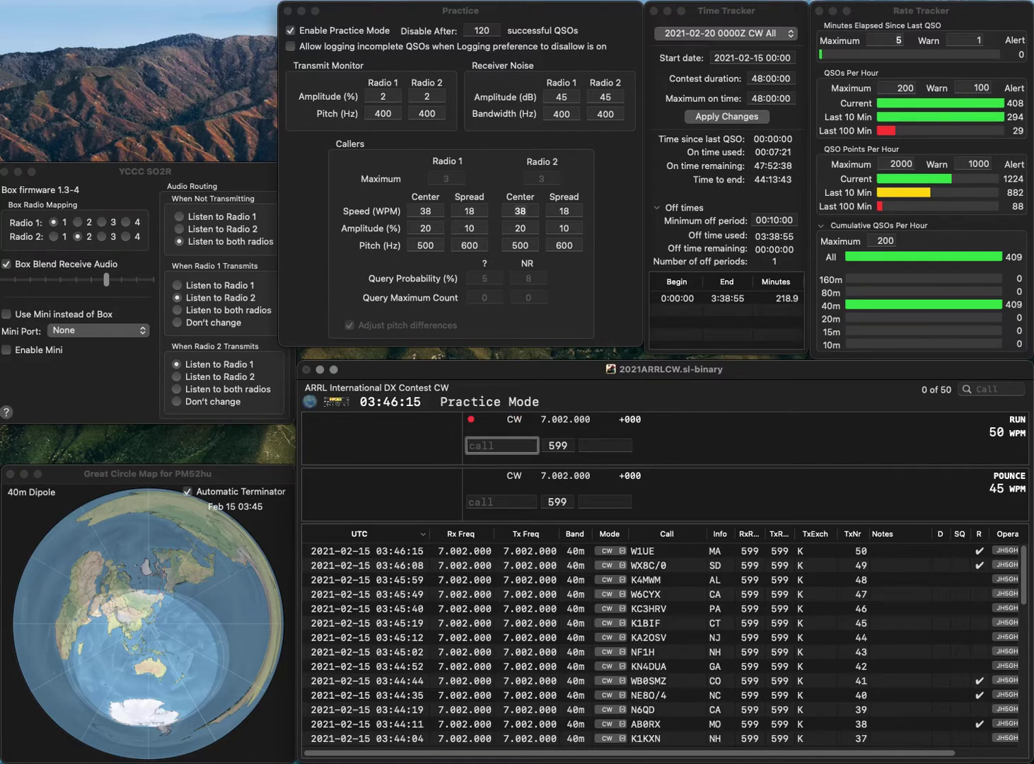
pyautogui.write('KG5WR')
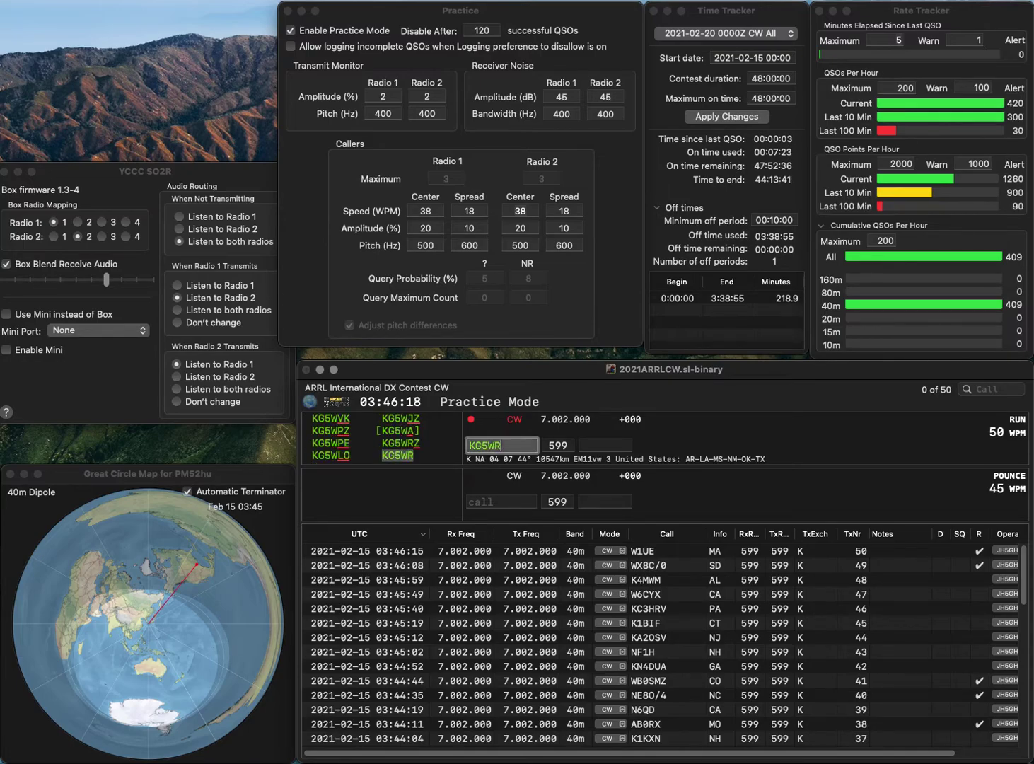
pyautogui.press('Tab')
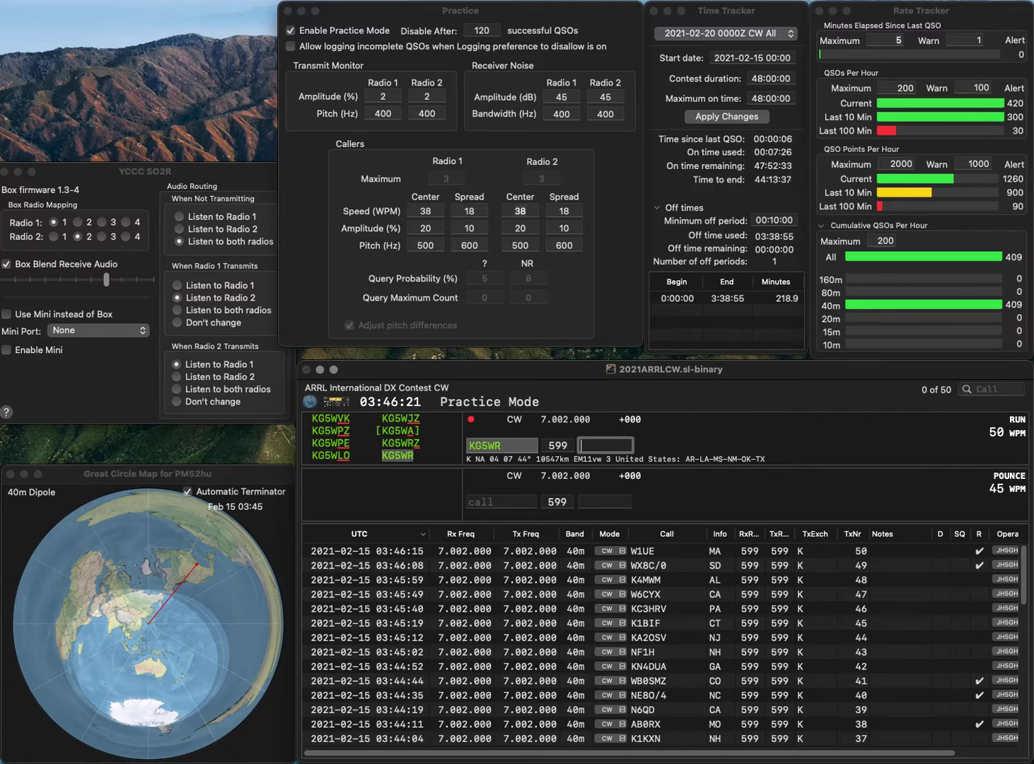
pyautogui.write('TX')
pyautogui.press('Return')
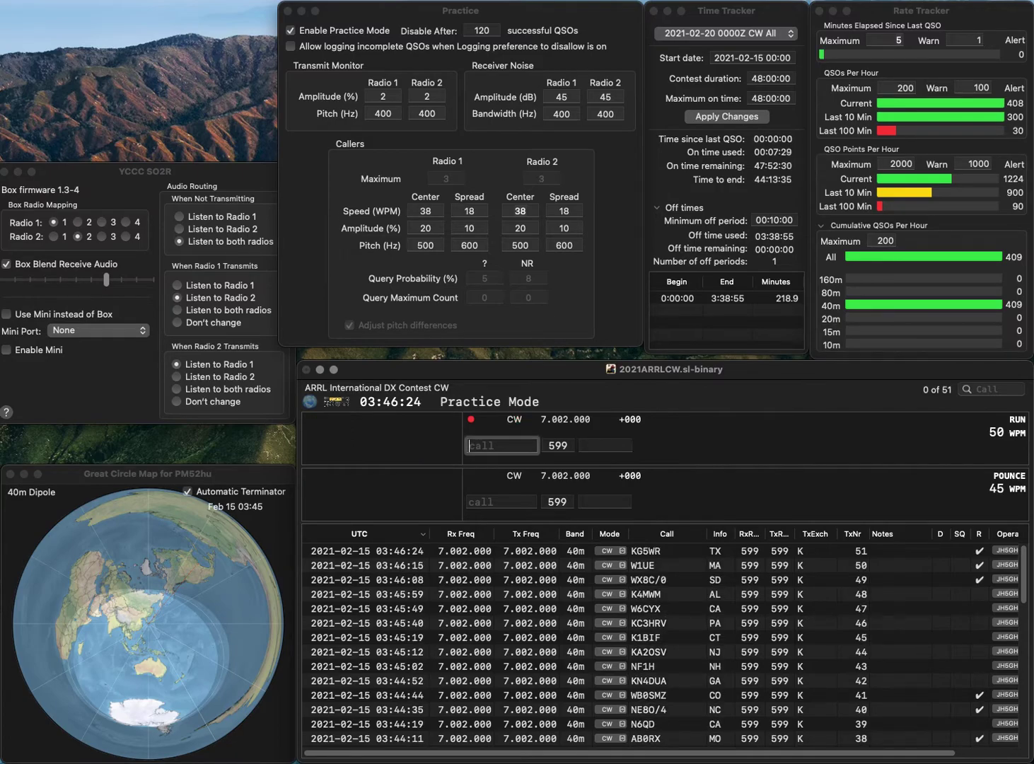
pyautogui.write('K')
pyautogui.press('BackSpace')
pyautogui.write('WB')
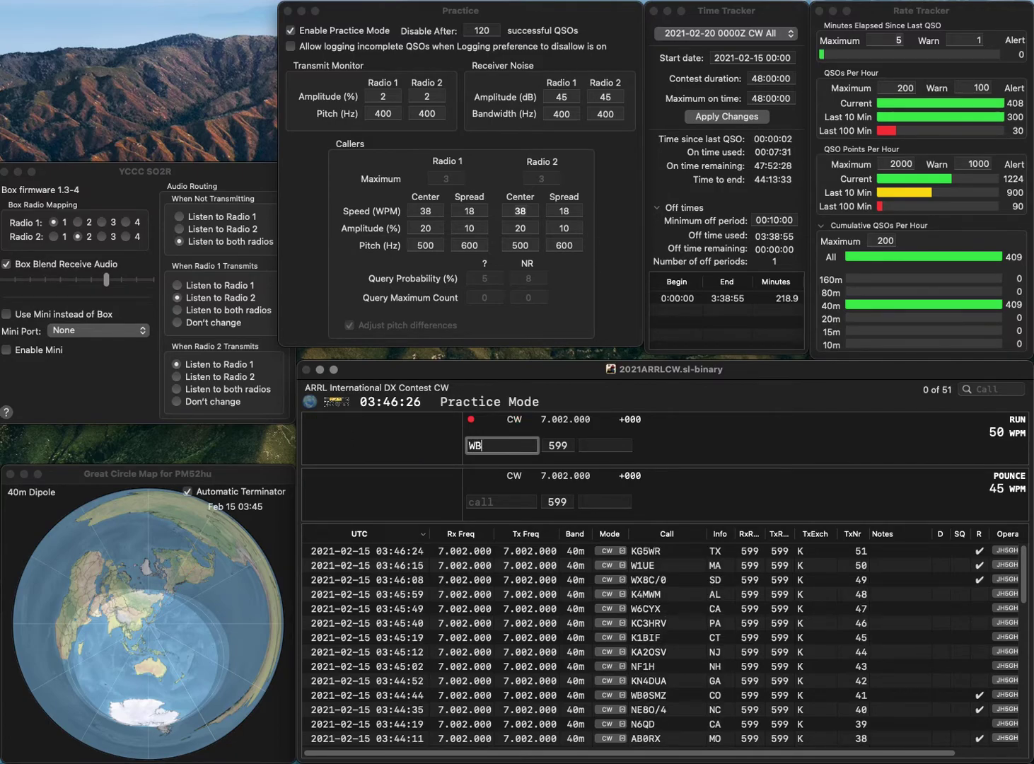
pyautogui.write('0DSB')
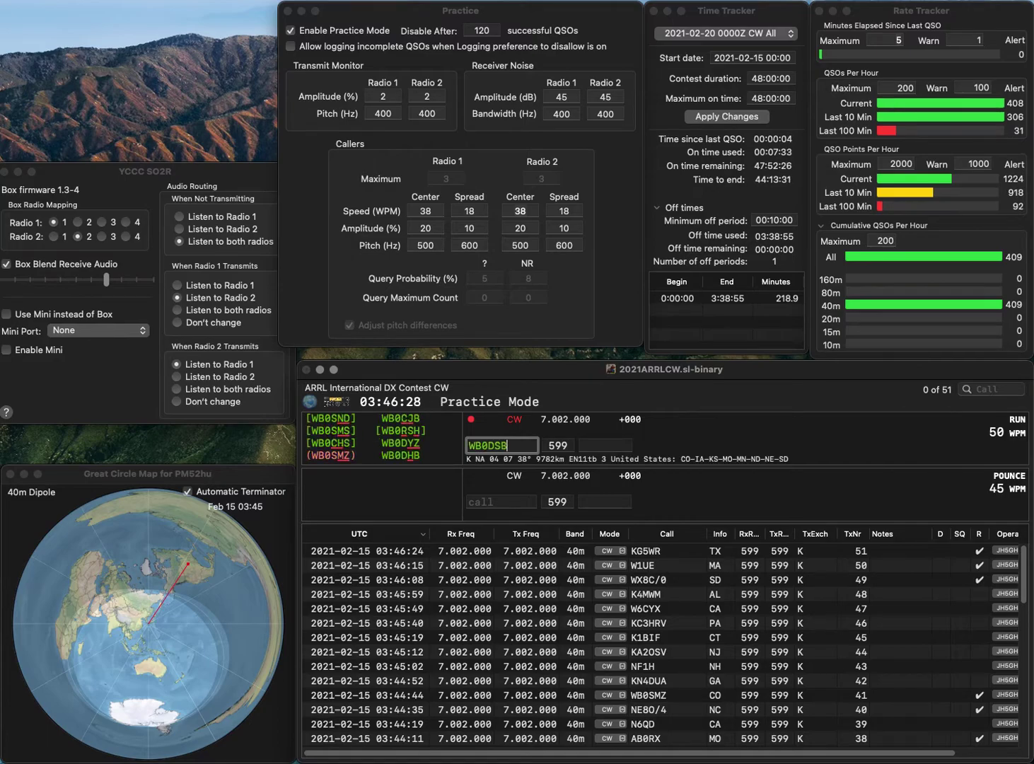
pyautogui.press('BackSpace')
pyautogui.write('H')
pyautogui.press('Return')
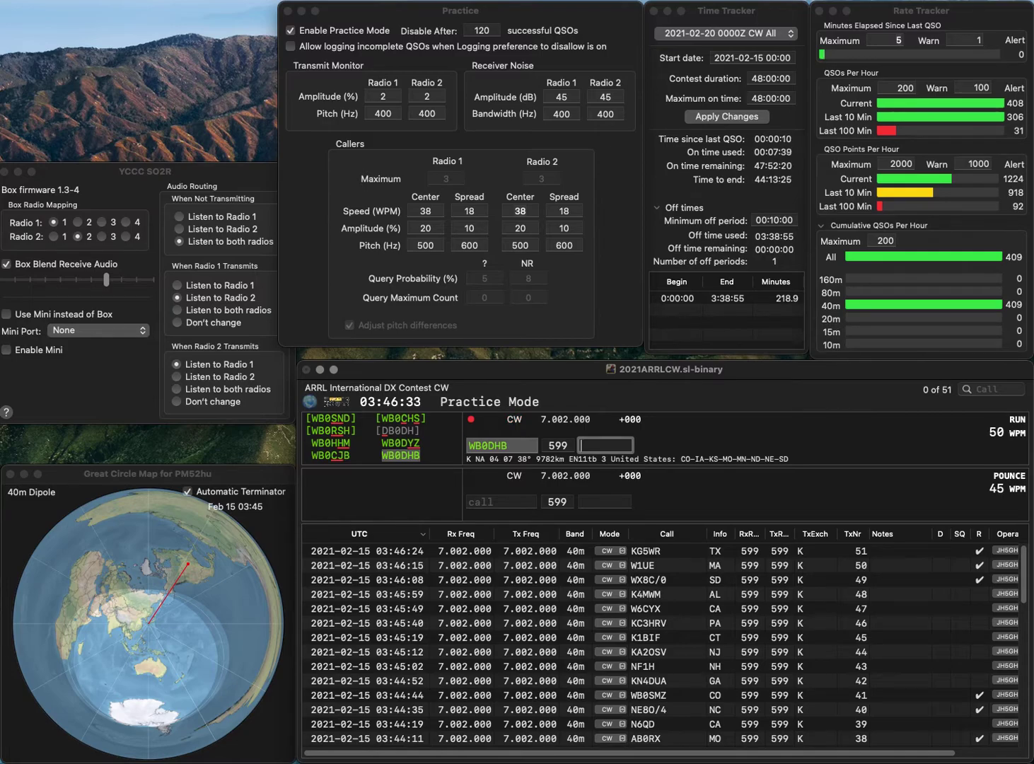
pyautogui.write('D')
pyautogui.press('Return')
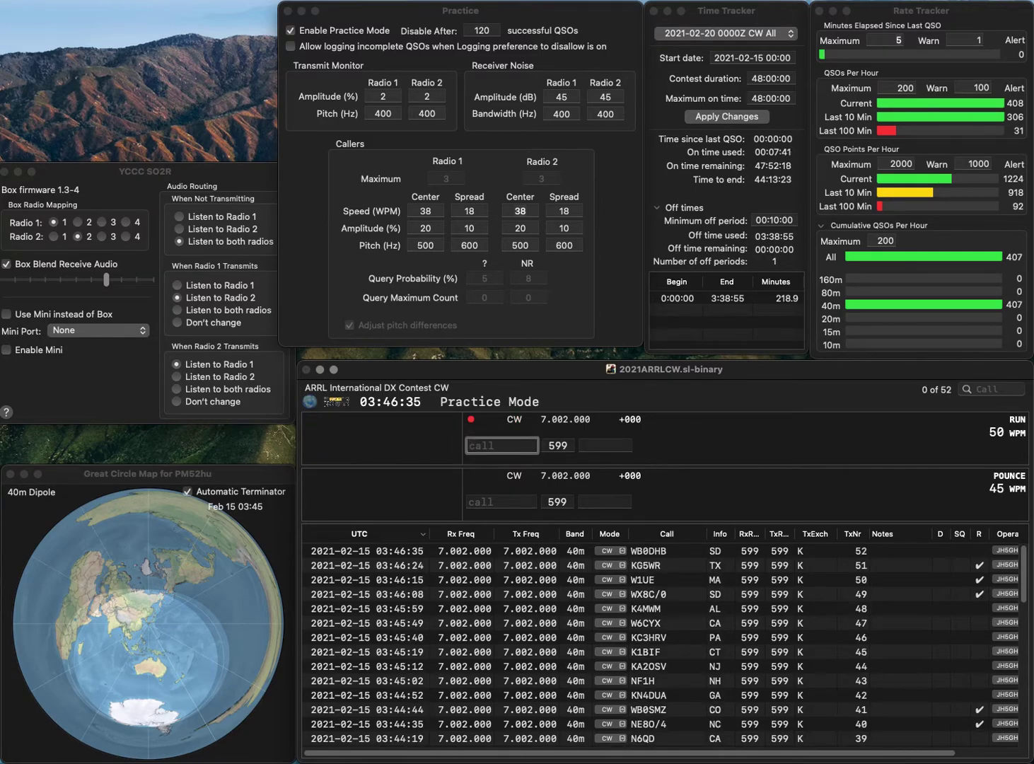
pyautogui.write('K1LK')
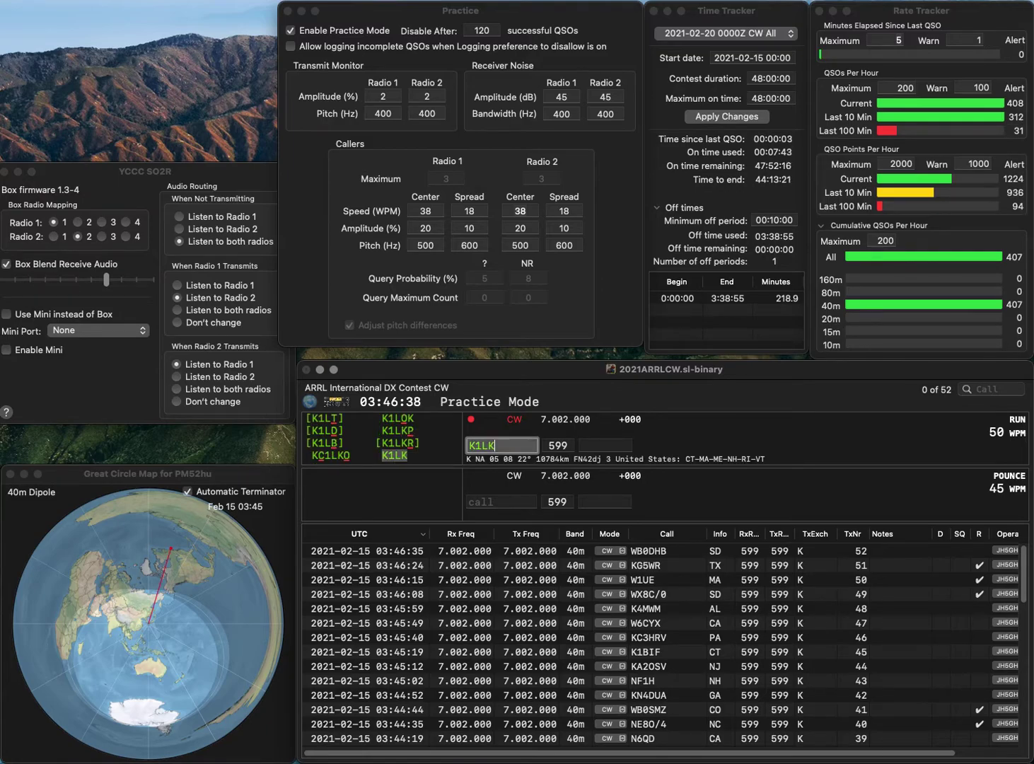
pyautogui.press('Return')
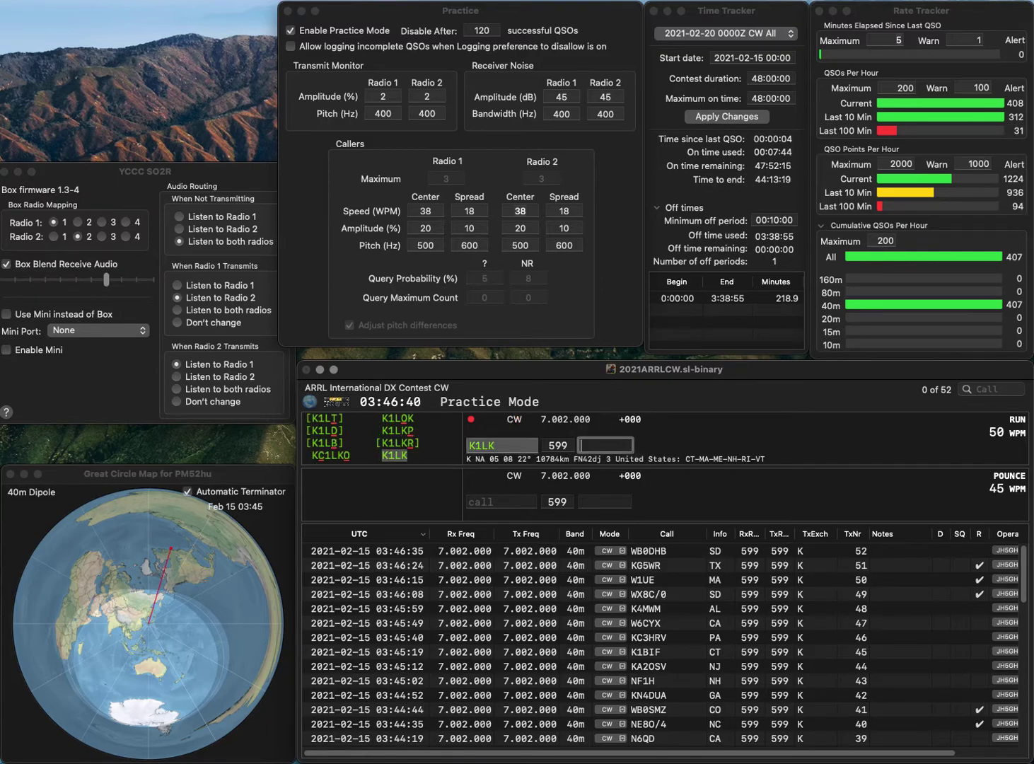
pyautogui.write('VT')
pyautogui.press('Return')
# - Log a contact with call KZ2V on the Run radio, with NY as the received exchange
pyautogui.write('KZ2V')
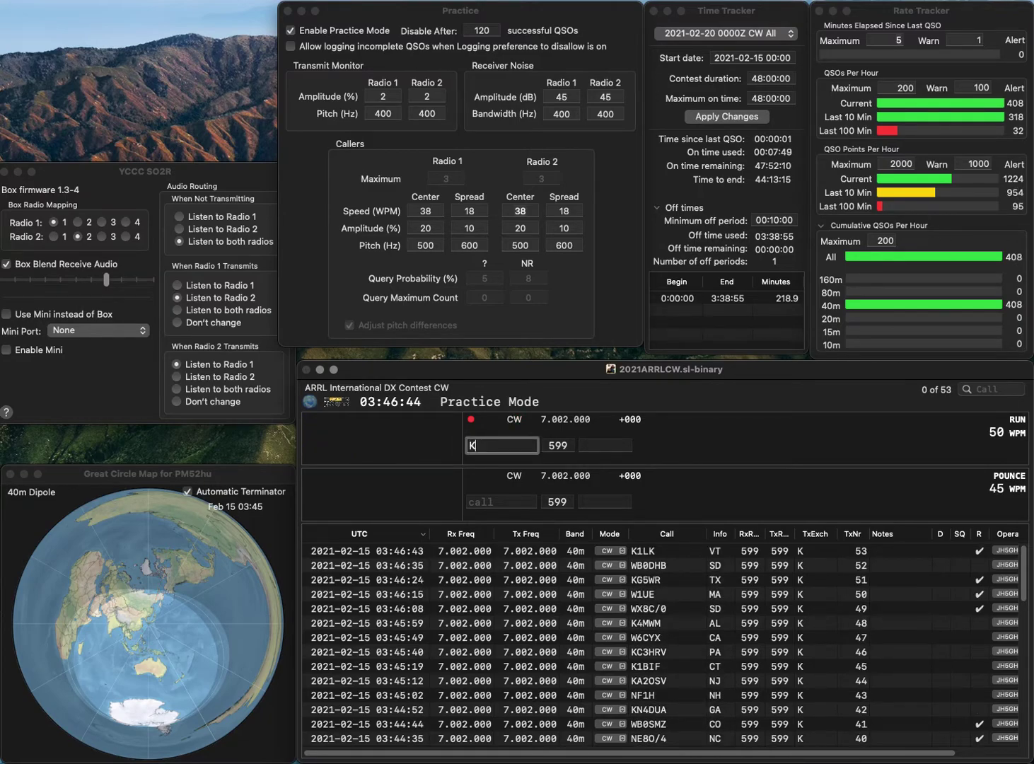
pyautogui.press('Return')
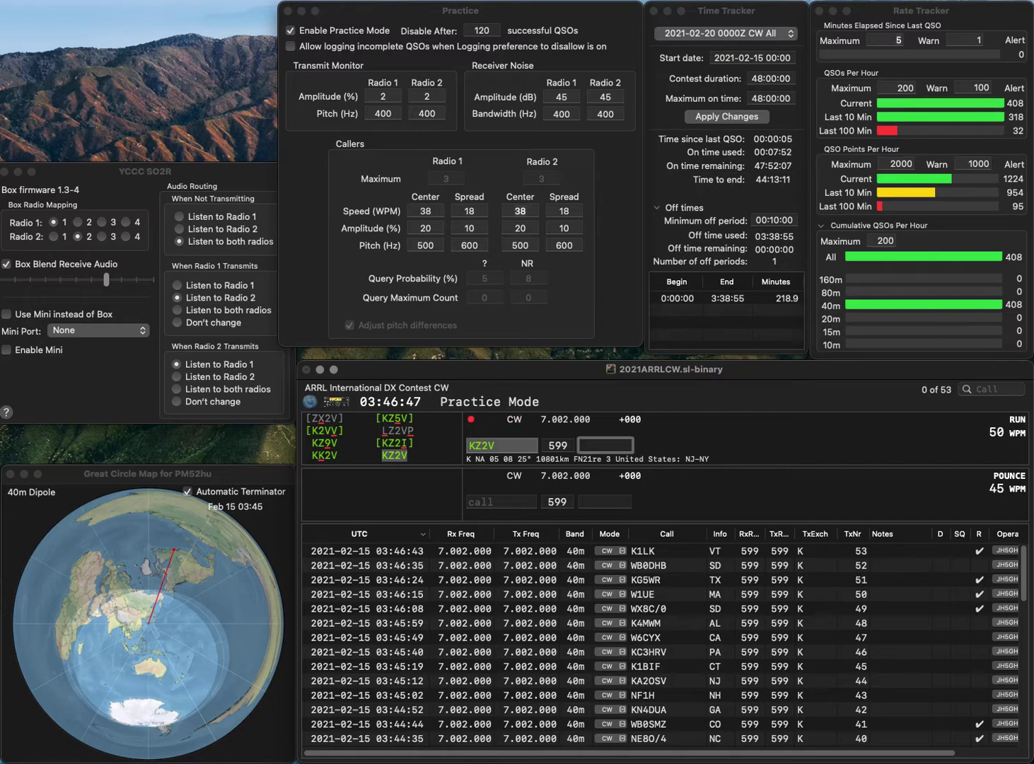
pyautogui.write('N')
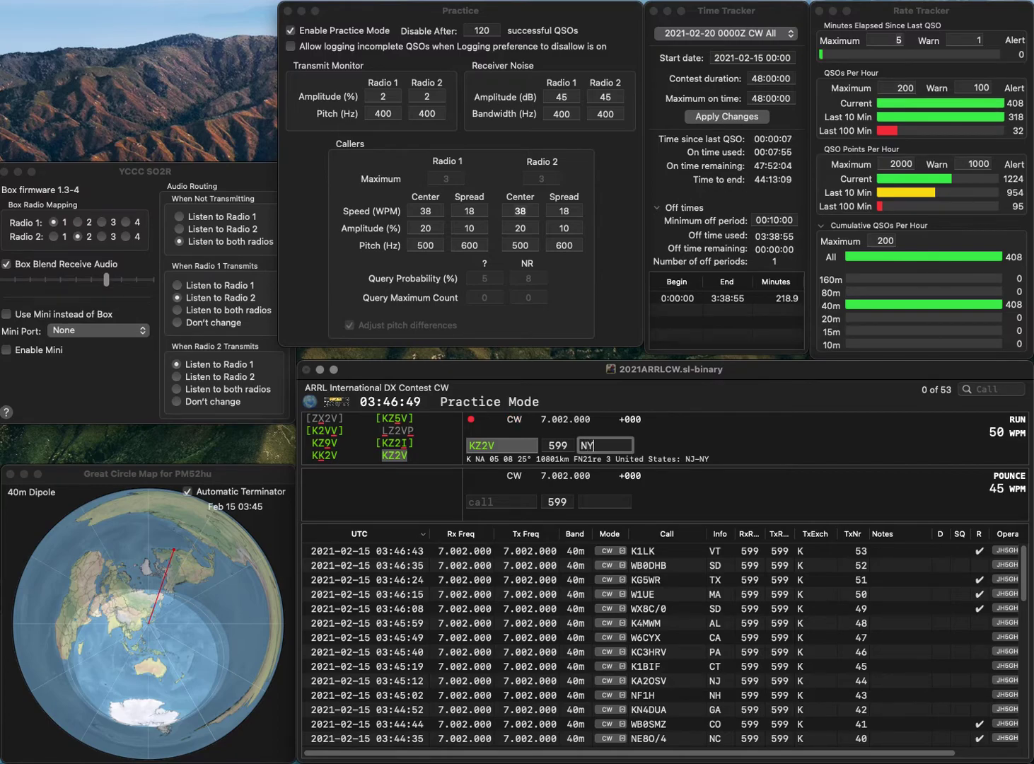
pyautogui.write('Y')
pyautogui.press('Return')
# - Log a contact with call N7FG on the Run radio, with AZ as the received exchange
pyautogui.write('N7FG')
pyautogui.press('space')
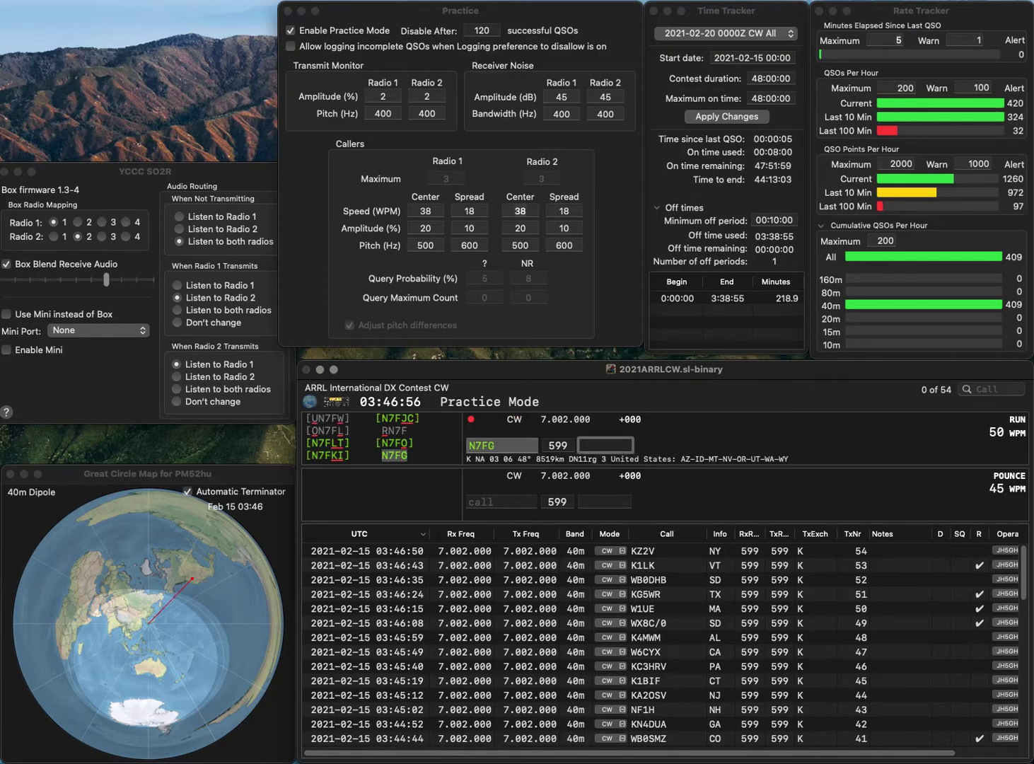
pyautogui.write('AZ')
pyautogui.press('Return')
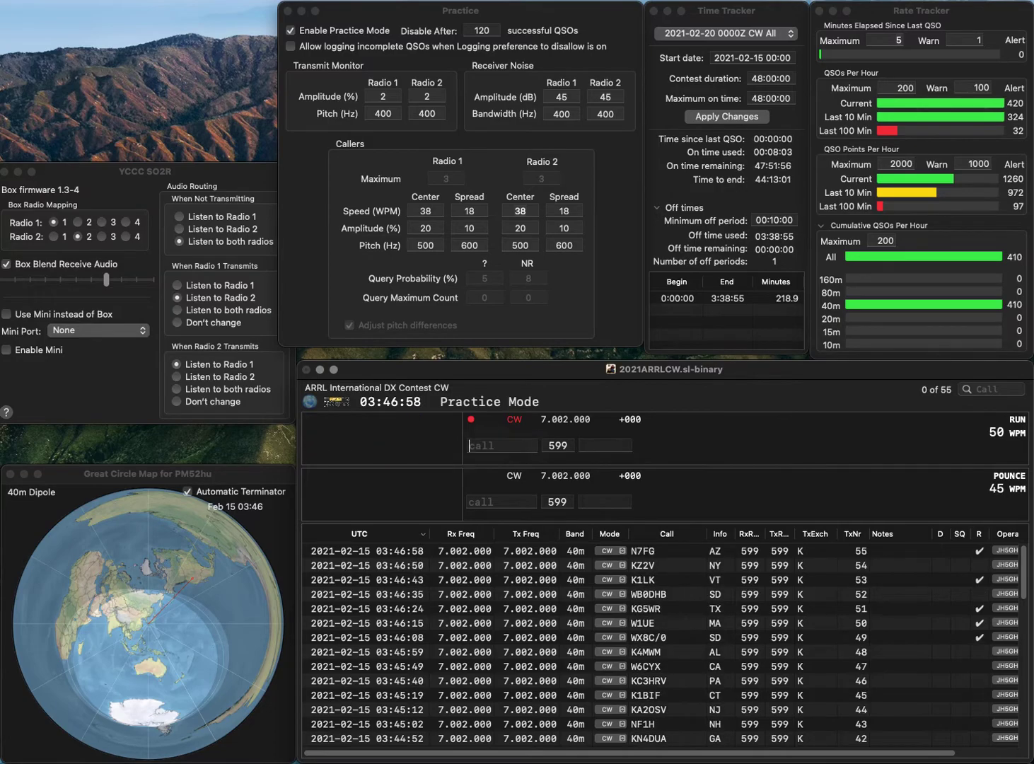
# - Log a contact with call W8HGH on the Run radio, with AL as the received exchange
pyautogui.write('W8HGH')
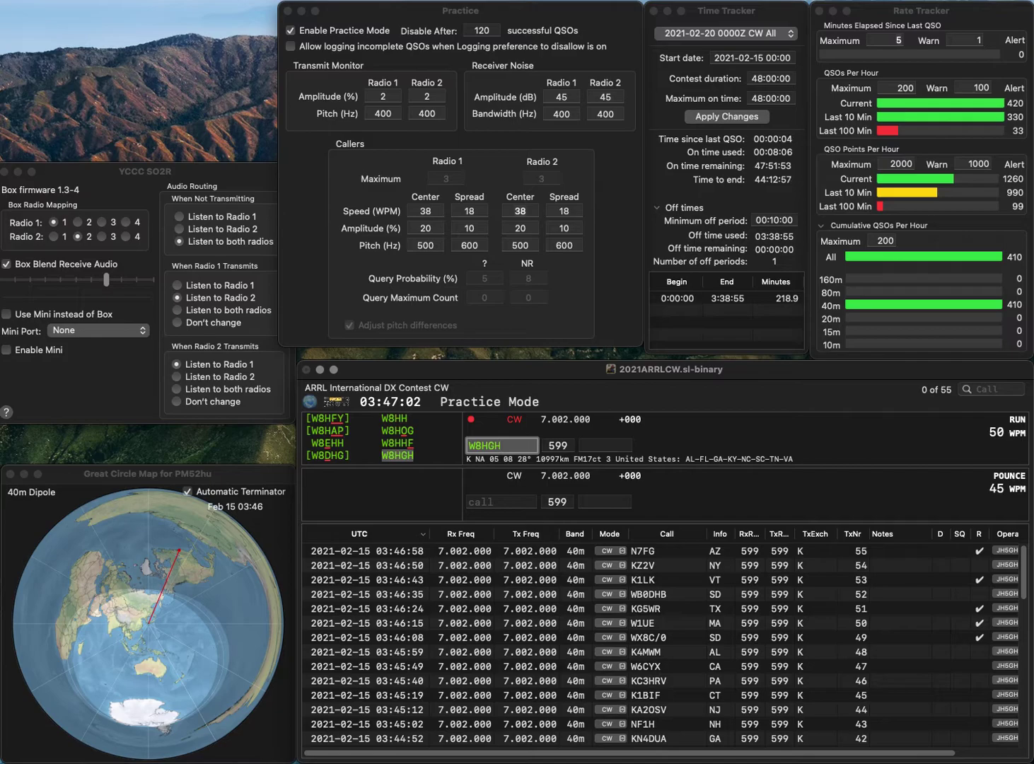
pyautogui.press('Tab')
pyautogui.write('AL')
pyautogui.press('Return')
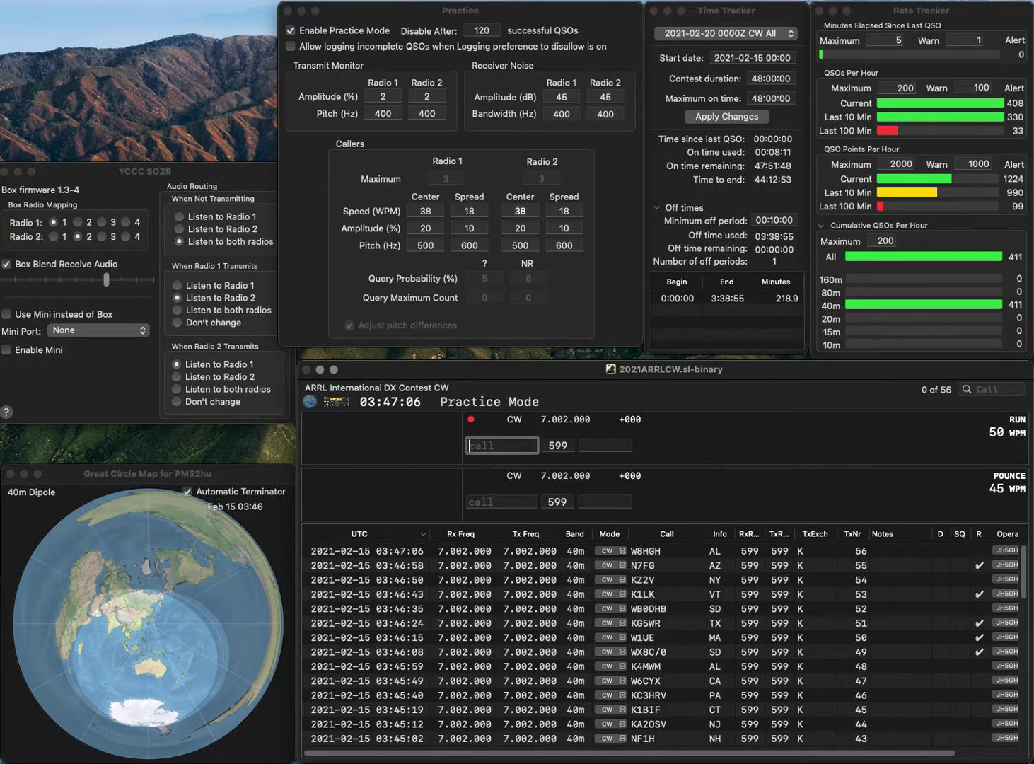
# - Log a contact with call K4ITB on the Run radio, with NC as the received exchange
pyautogui.write('K4')
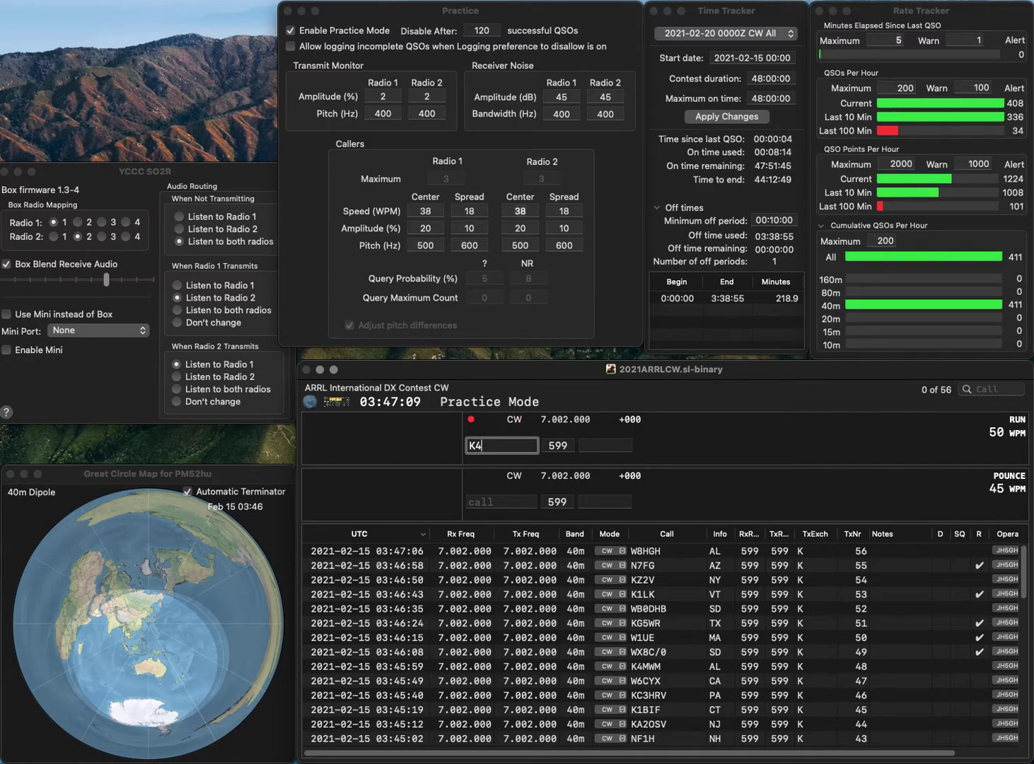
pyautogui.write('ITB')
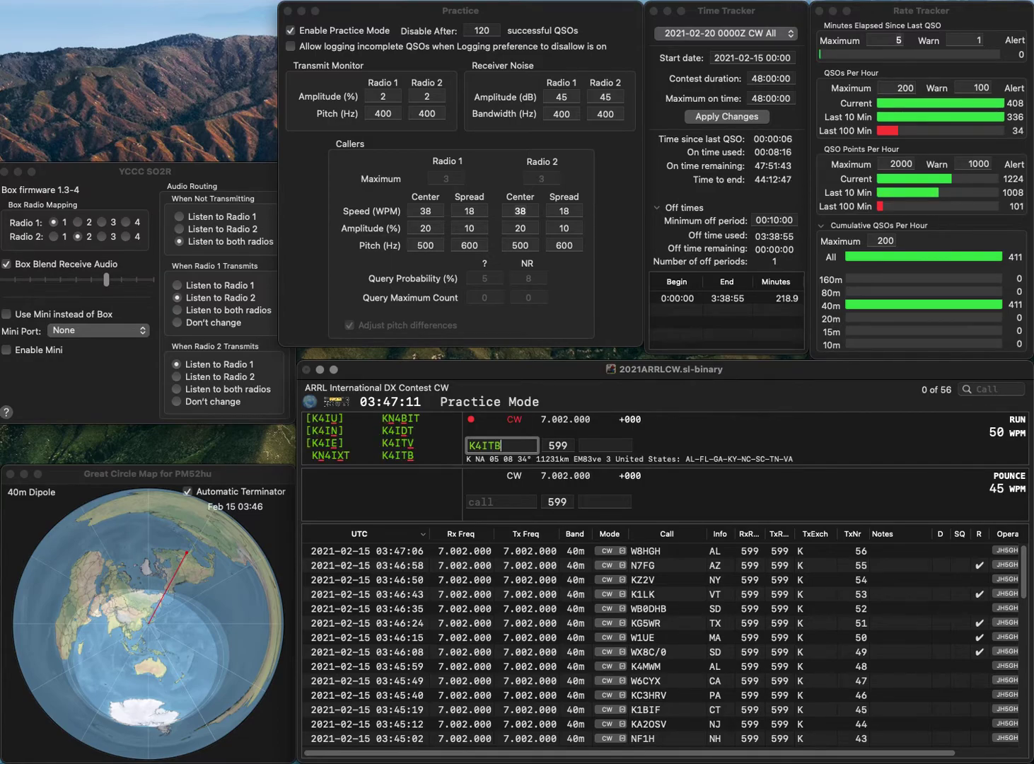
pyautogui.press('Return')
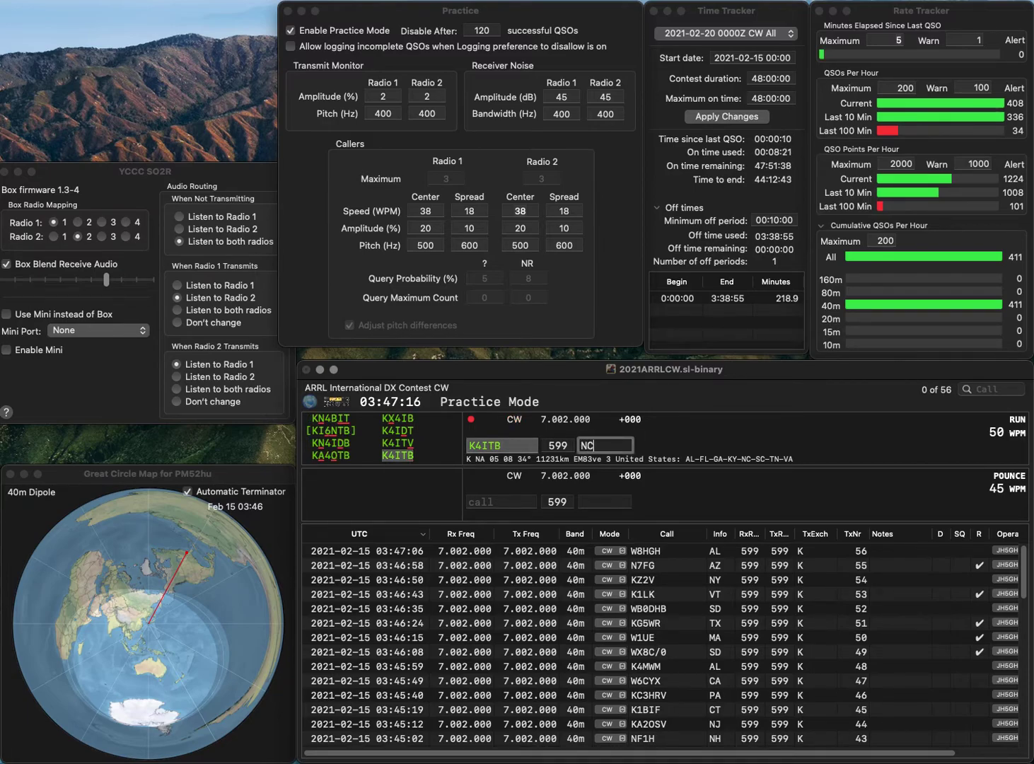
pyautogui.press('Return')
# - Log a contact with call K1VW on the Run radio, with NH as the received exchange
pyautogui.write('K1UW')
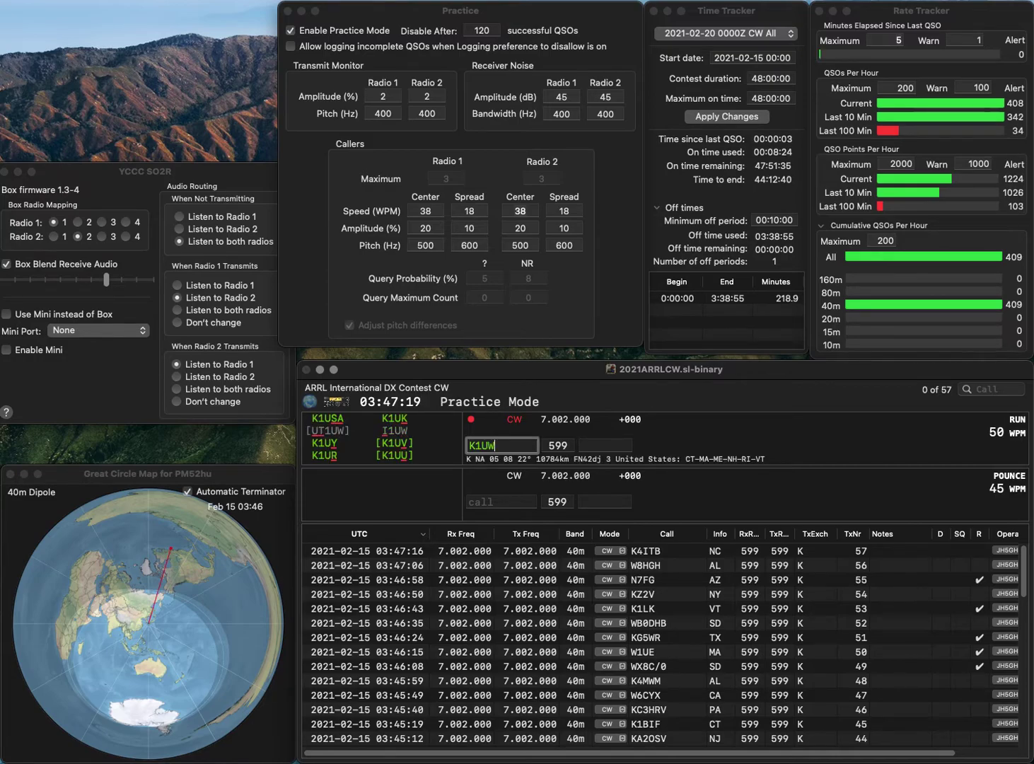
pyautogui.press('Tab')
pyautogui.click(481, 445)
pyautogui.press('Delete')
pyautogui.write('V')
pyautogui.press('Tab')
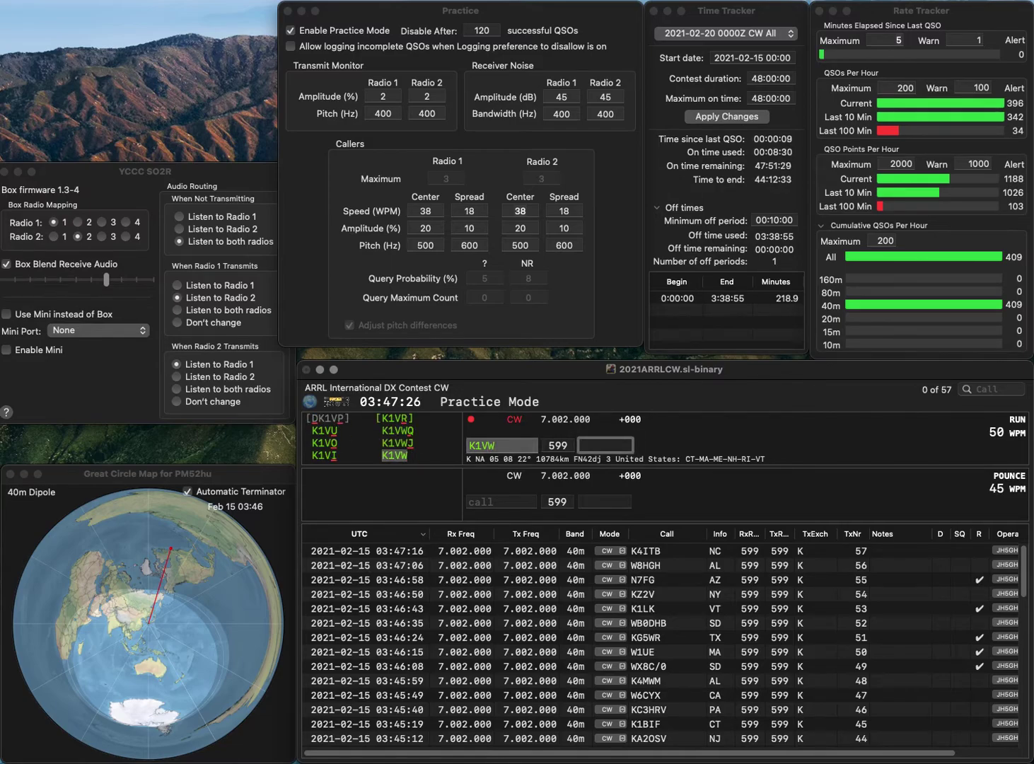
pyautogui.write('NH')
pyautogui.press('Return')
# - Log a contact with call KD0UNI on the Run radio, with KS as the received exchange
pyautogui.write('KD0UNI')
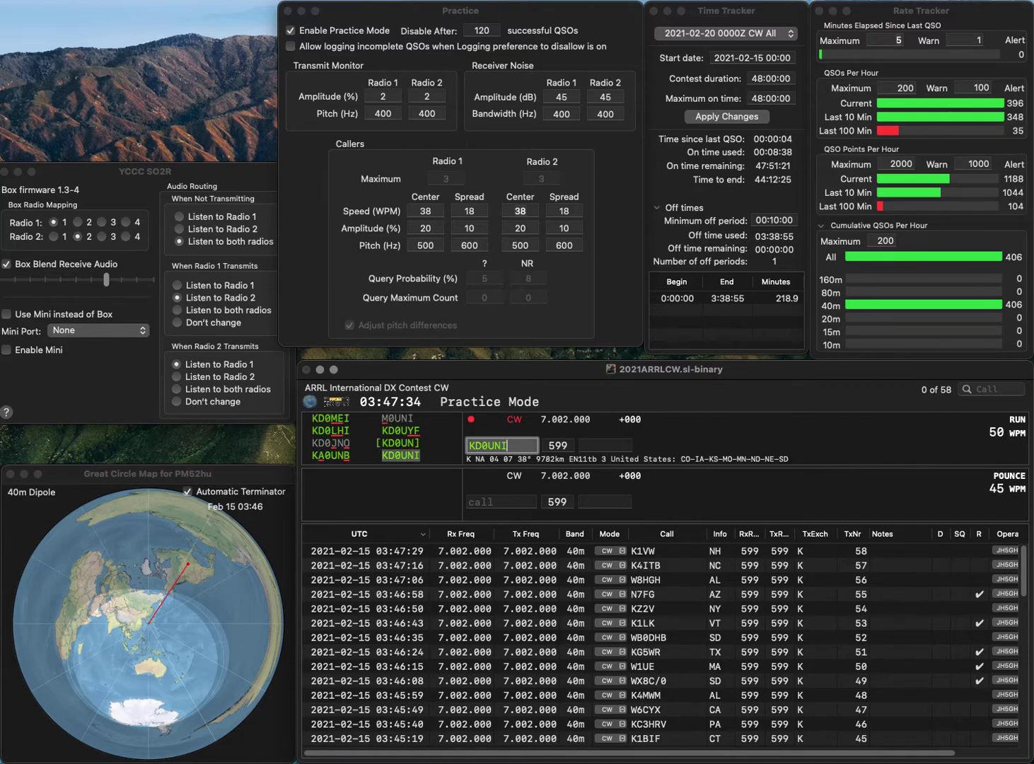
pyautogui.press('Tab')
pyautogui.write('C')
pyautogui.write('S')
pyautogui.press('Return')
pyautogui.write('K')
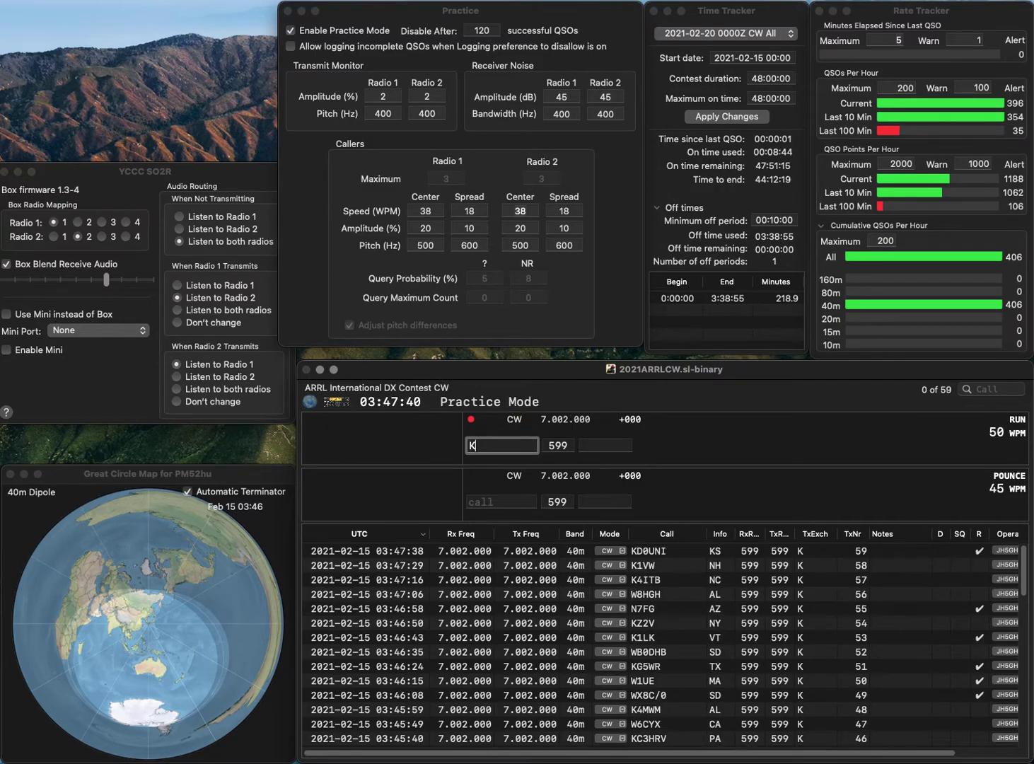
pyautogui.write('4LRG')
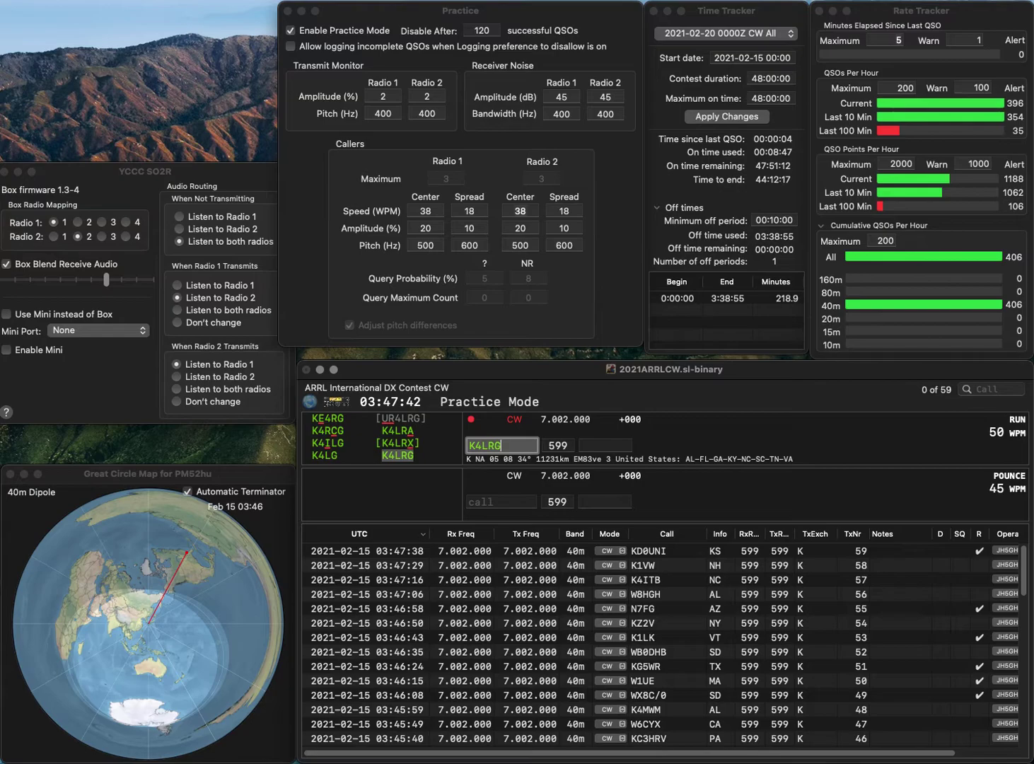
pyautogui.press('Tab')
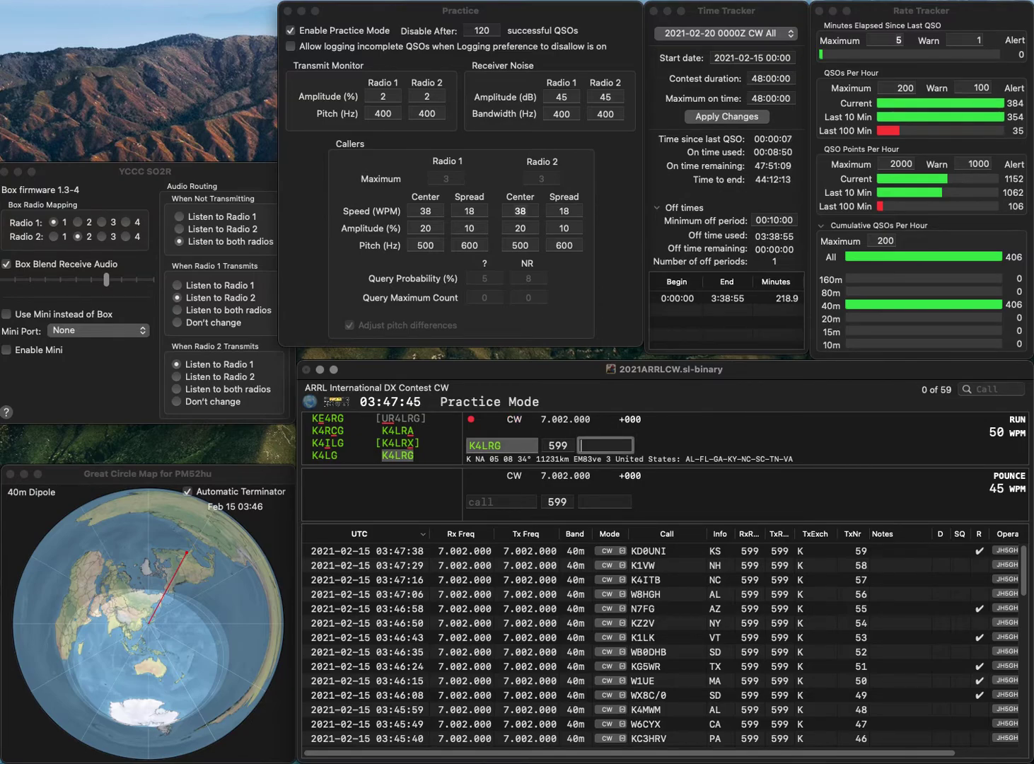
pyautogui.write('TN')
pyautogui.press('Return')
pyautogui.write('N')
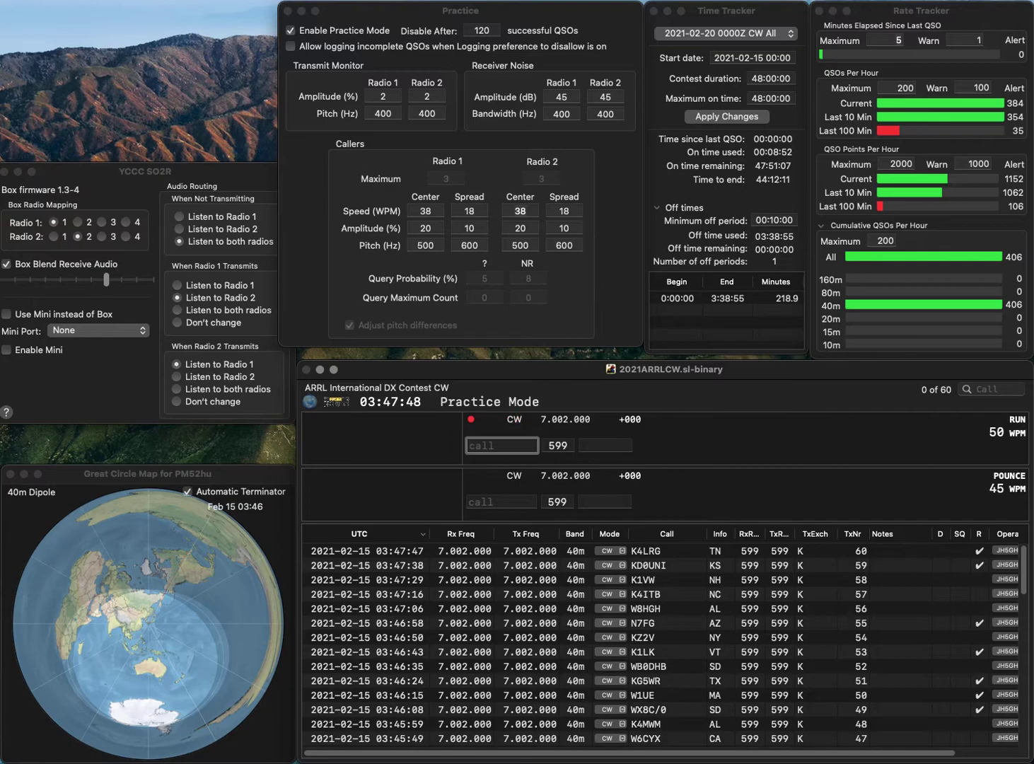
pyautogui.write('3')
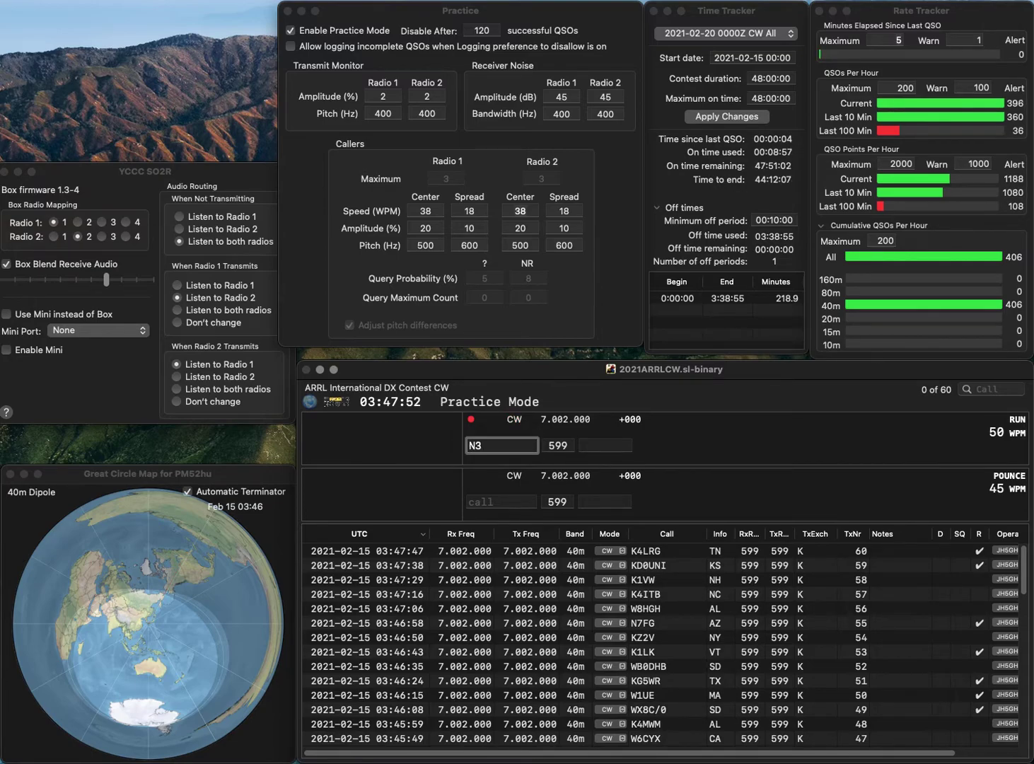
pyautogui.write('AB')
pyautogui.press('Left')
pyautogui.press('BackSpace')
pyautogui.write('2')
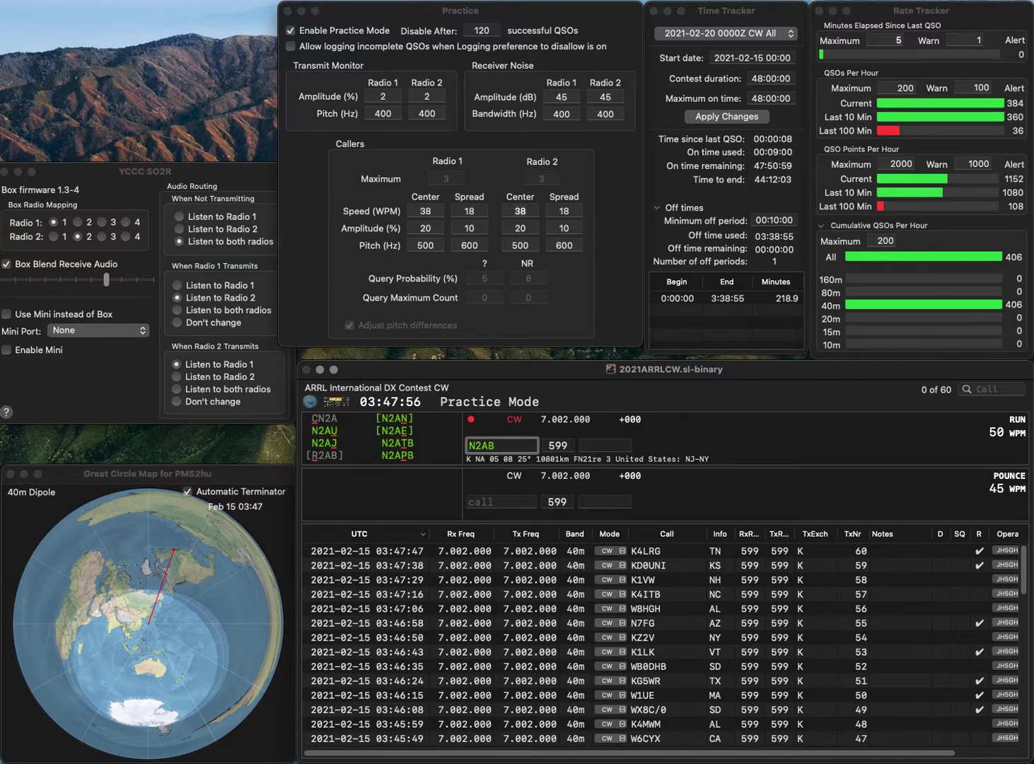
pyautogui.press('BackSpace')
pyautogui.write('4')
pyautogui.press('Return')
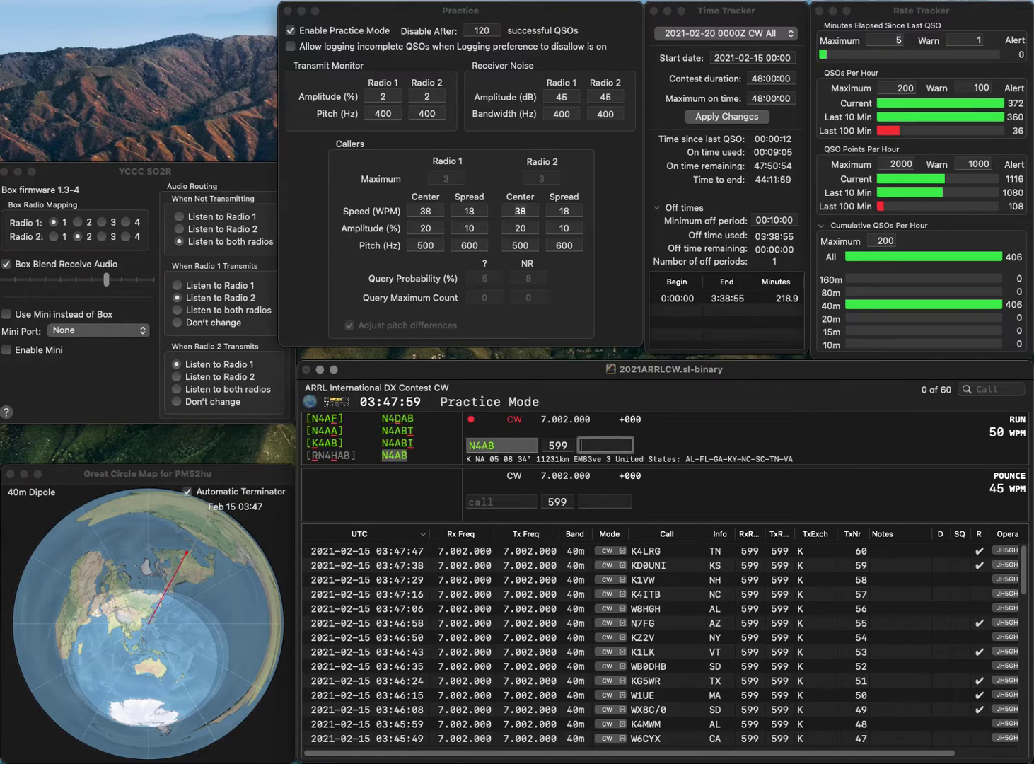
pyautogui.write('AL')
pyautogui.press('Return')
pyautogui.write('W7YT')
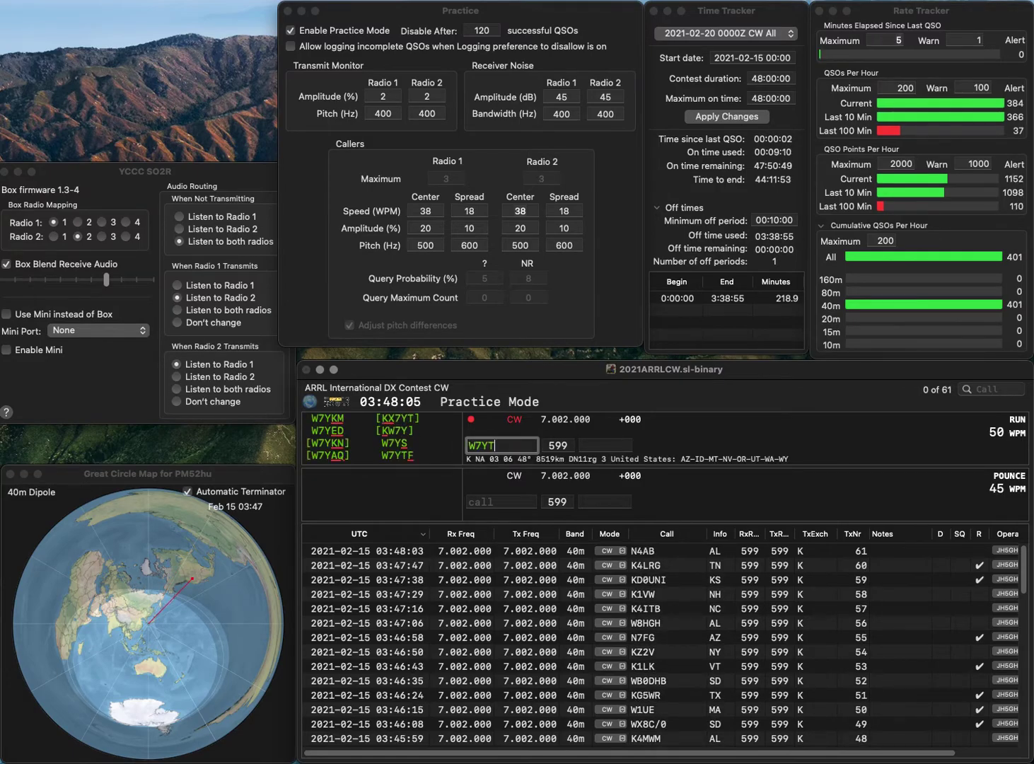
pyautogui.write('F')
pyautogui.press('Return')
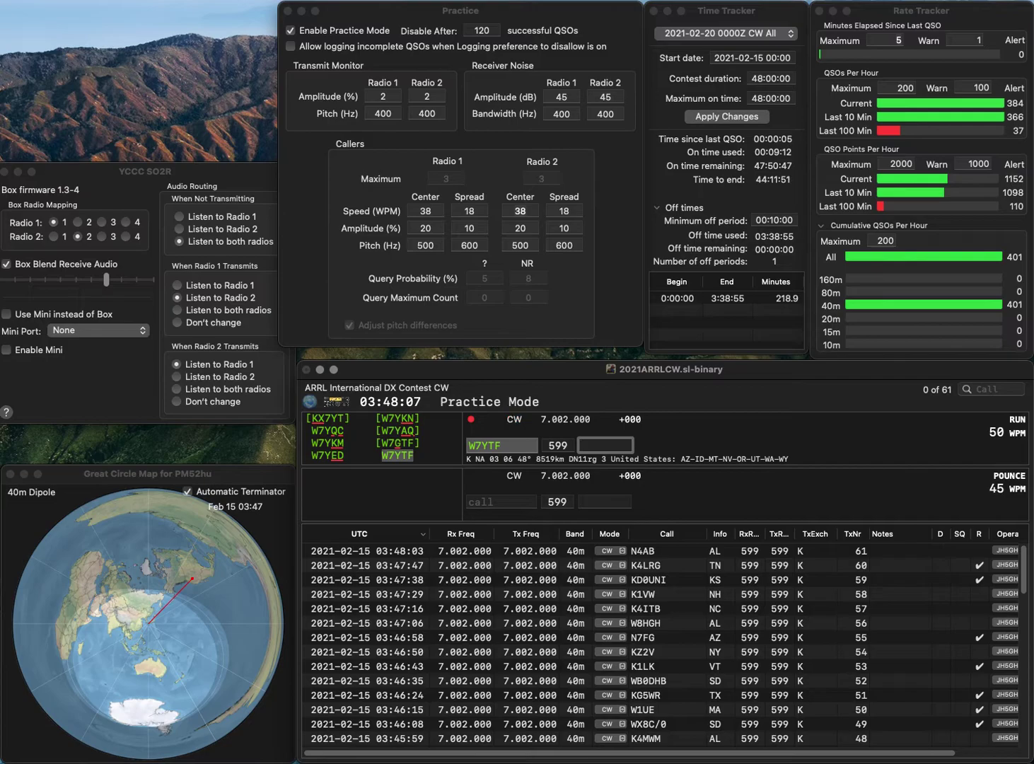
pyautogui.write('0')
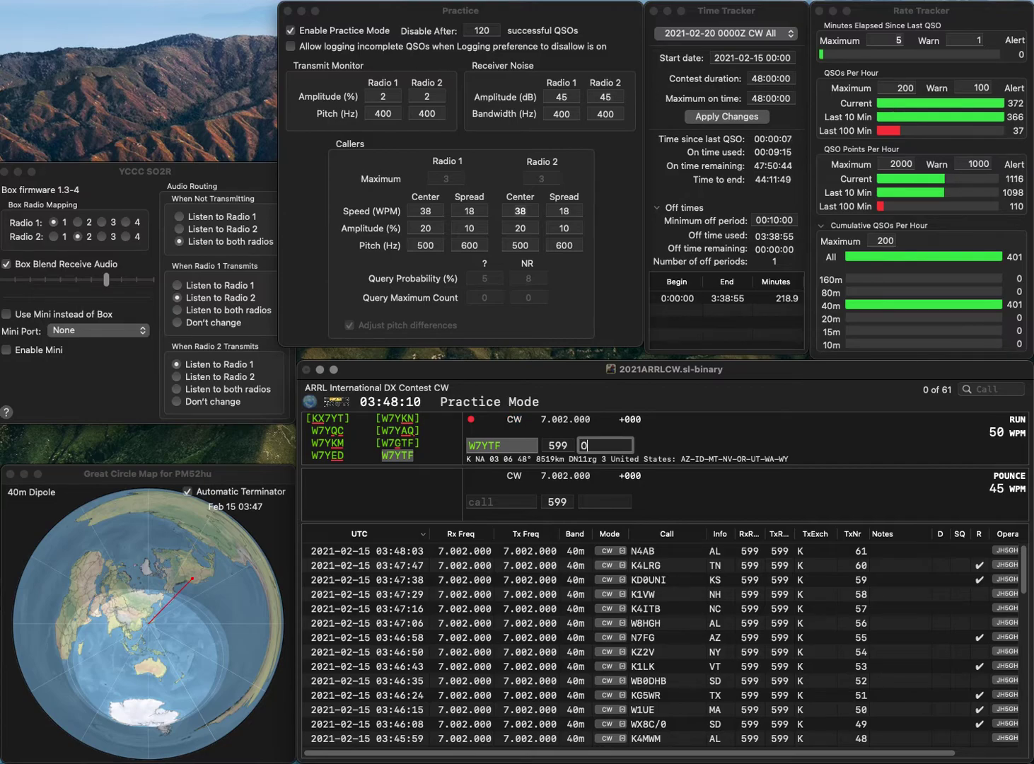
pyautogui.press('Return')
# - Log a contact with call VY1XY on the Run radio, with YT as the received exchange
pyautogui.write('VY1XY')
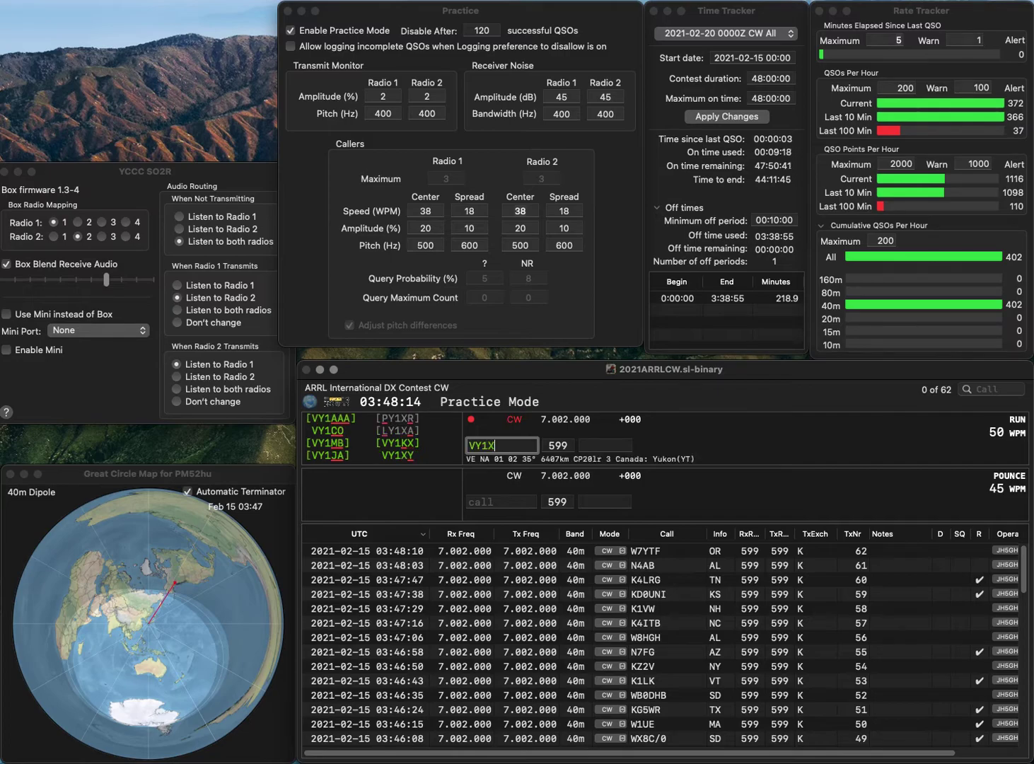
pyautogui.press('Return')
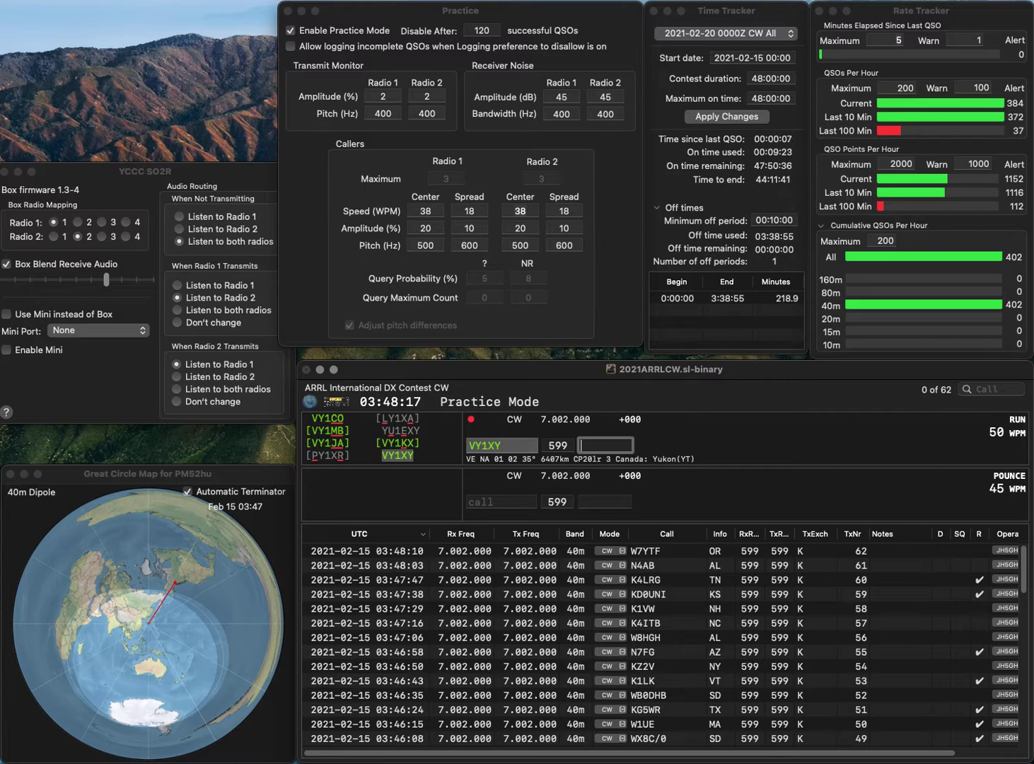
pyautogui.write('K')
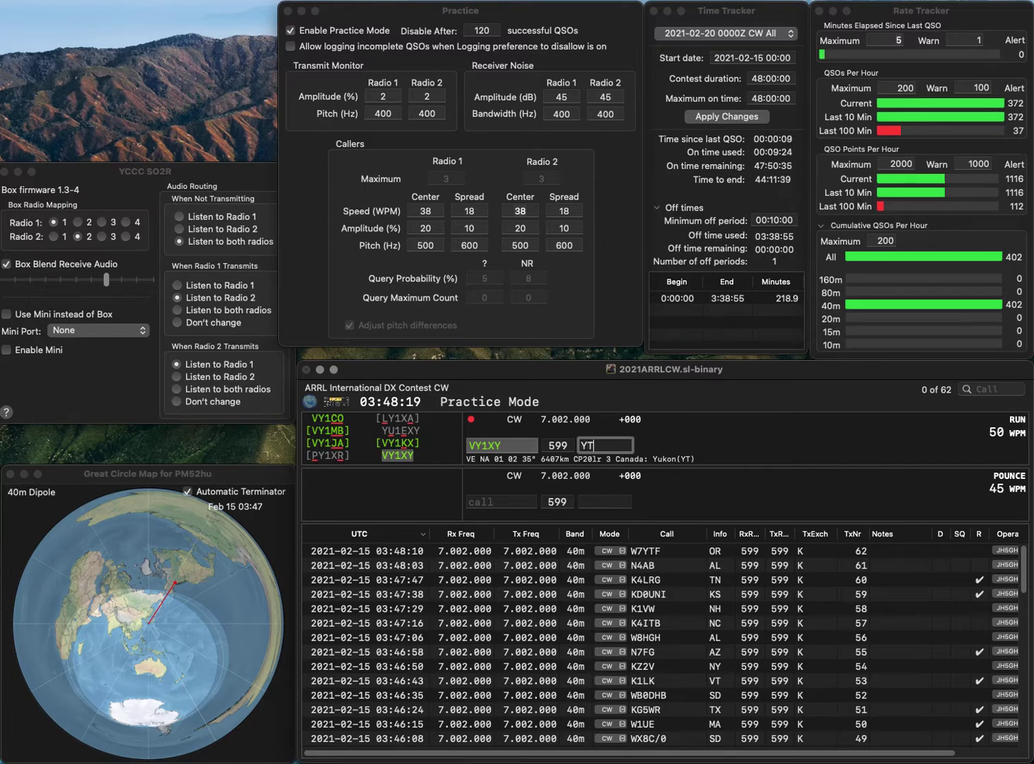
pyautogui.press('Return')
# - Log a contact with call KN4BEV on the Run radio, with SC as the received exchange
pyautogui.write('KN')
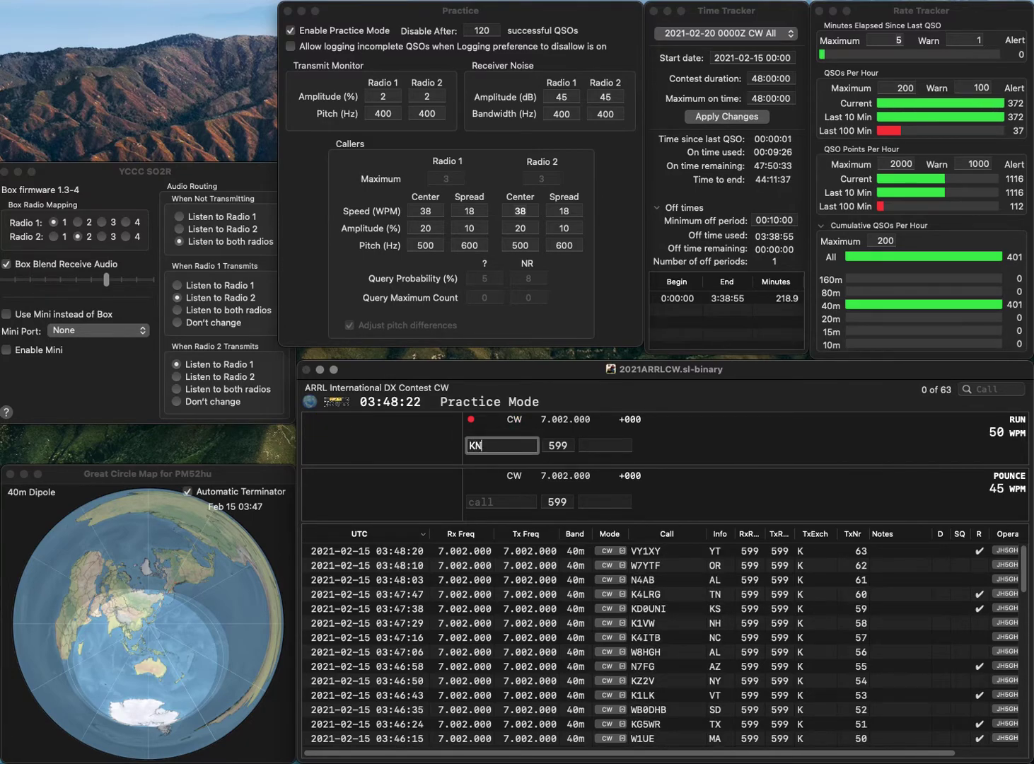
pyautogui.write('4DEV')
pyautogui.press('BackSpace')
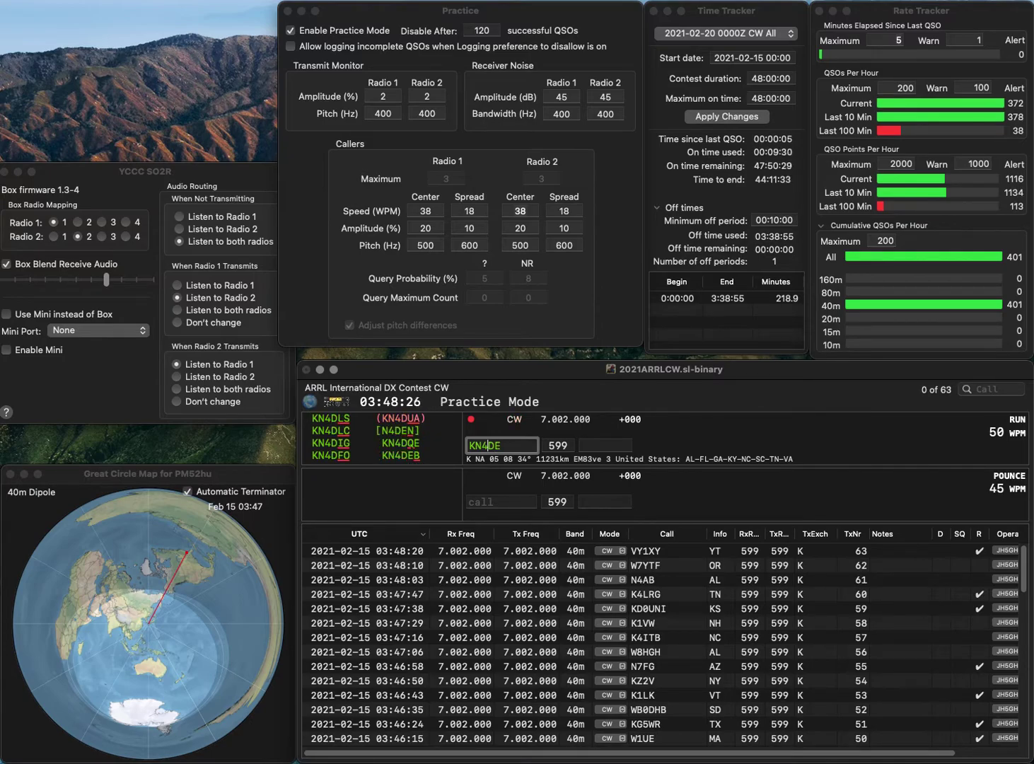
pyautogui.press('BackSpace')
pyautogui.write('E')
pyautogui.press('Left')
pyautogui.press('BackSpace')
pyautogui.write('B')
pyautogui.press('Right')
pyautogui.write('V')
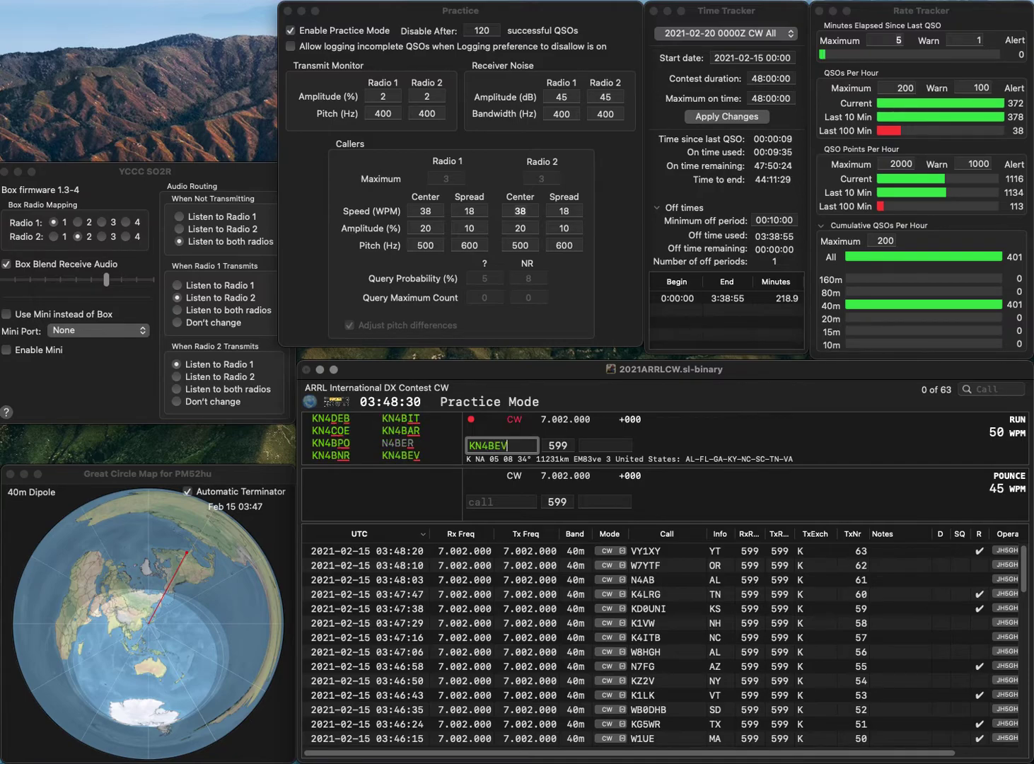
pyautogui.press('Return')
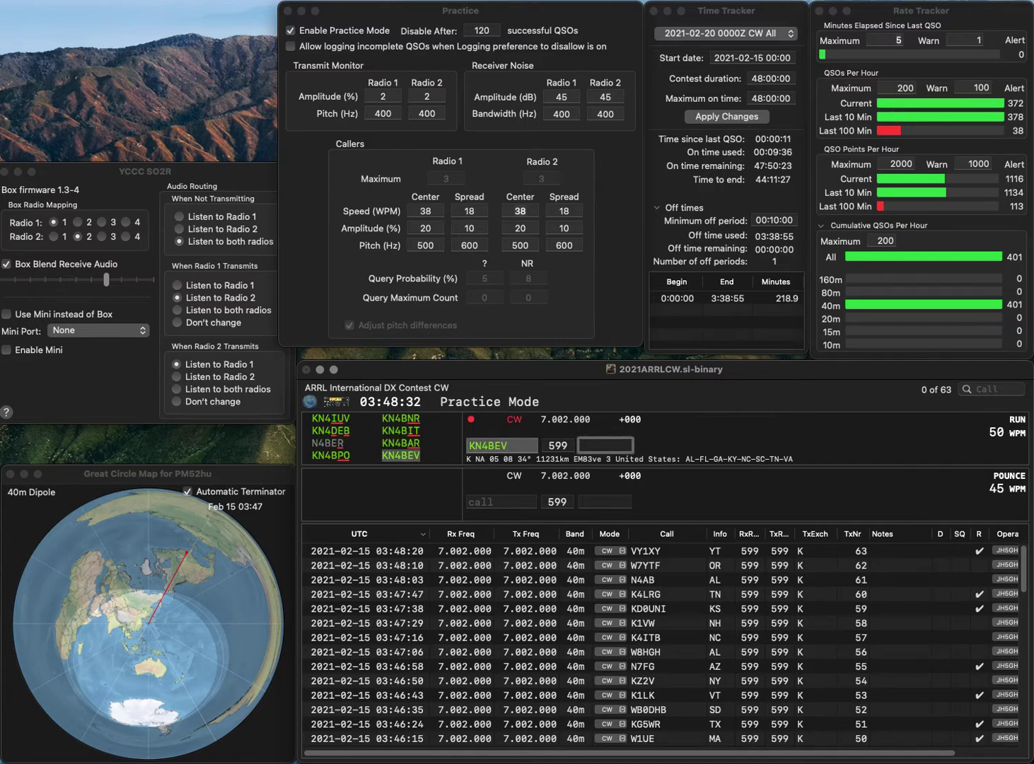
pyautogui.write('SC')
pyautogui.press('Return')
pyautogui.write('W7WLL')
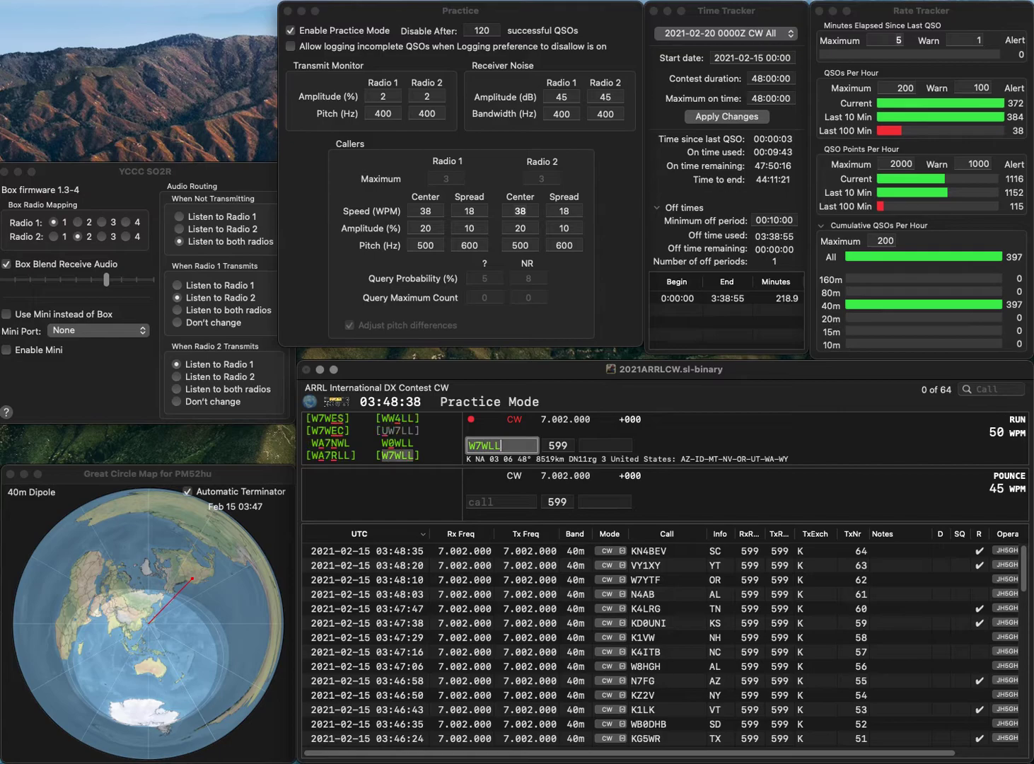
pyautogui.press('Return')
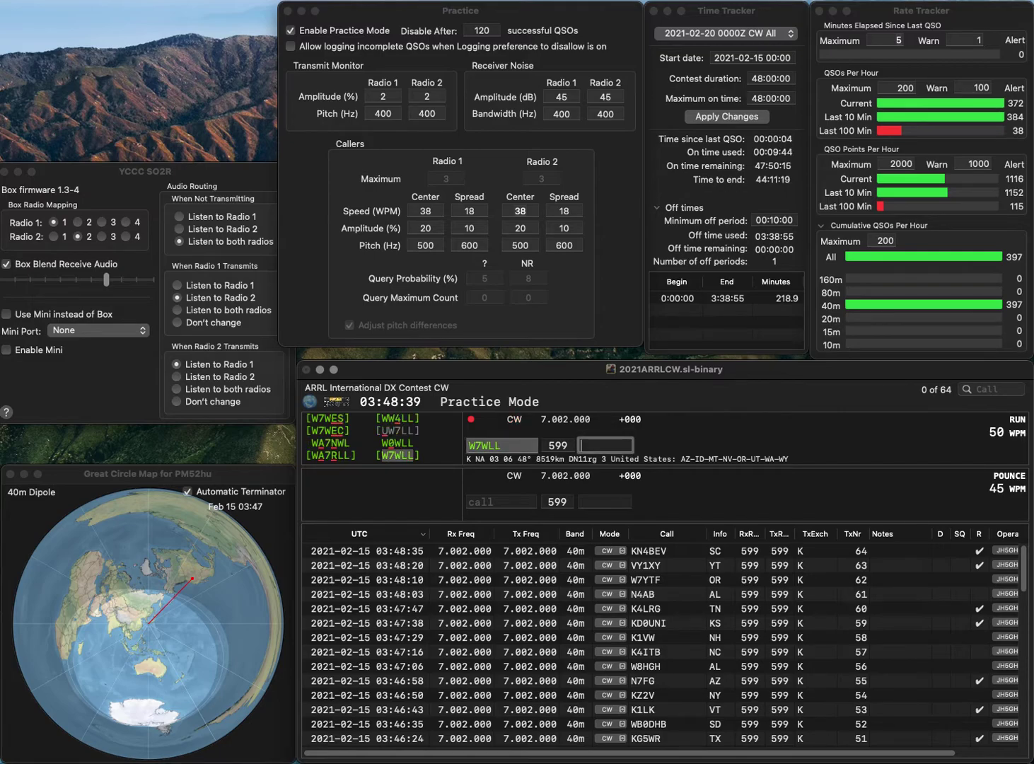
pyautogui.write('NV')
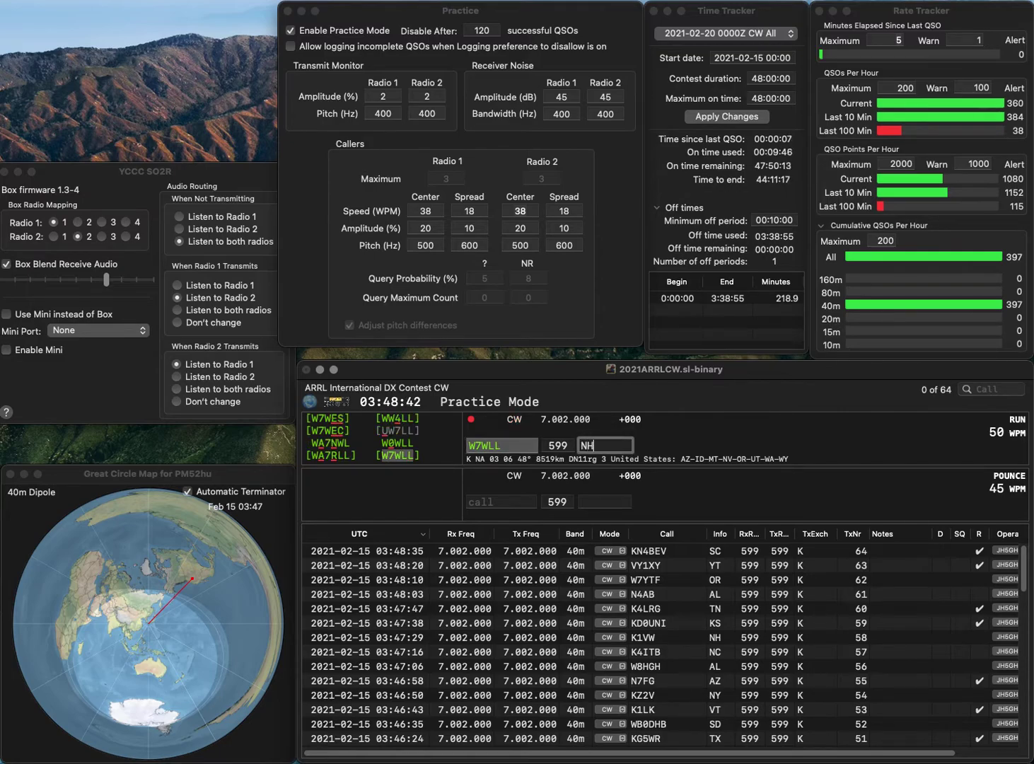
pyautogui.press('Return')
# - Log a contact with call KD8OZS on the Run radio, with MI as the received exchange
pyautogui.write('KD8OZS')
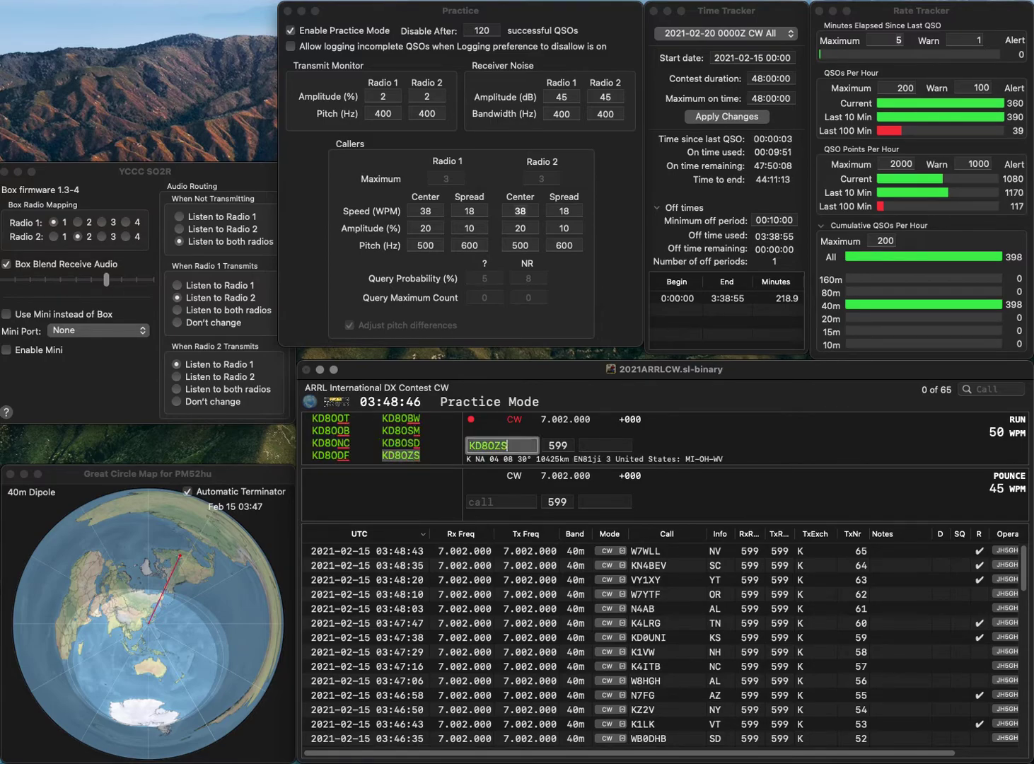
pyautogui.press('Return')
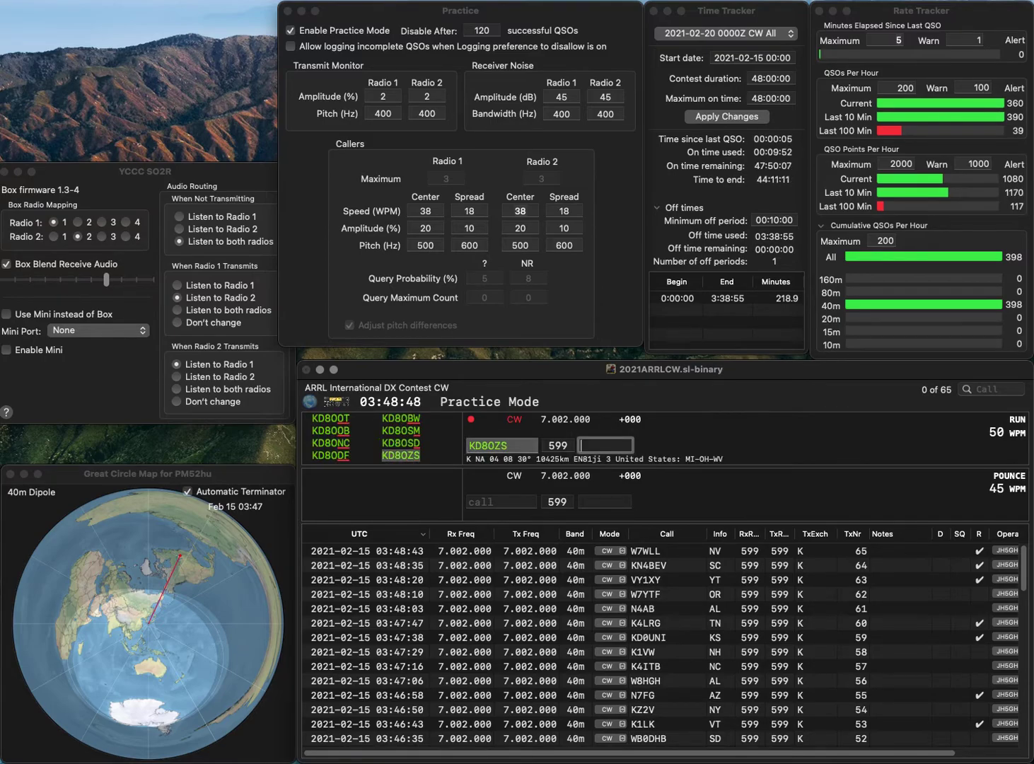
pyautogui.write('MI')
pyautogui.press('Return')
pyautogui.write('KD')
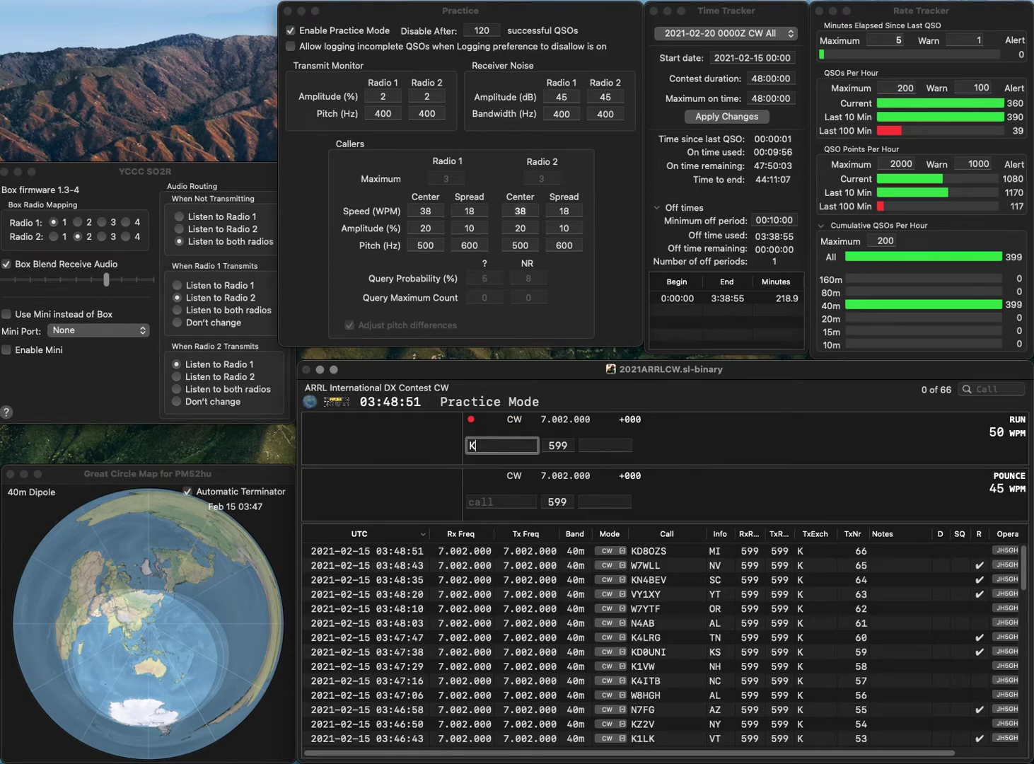
pyautogui.press('BackSpace')
pyautogui.write('KW')
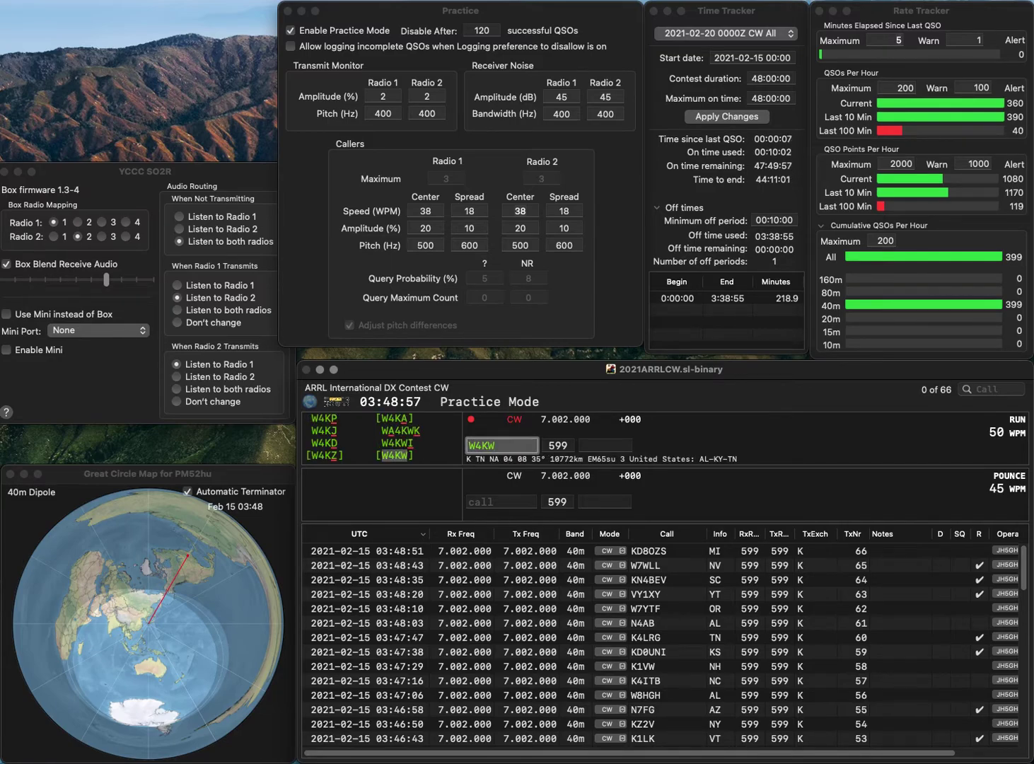
pyautogui.press('space')
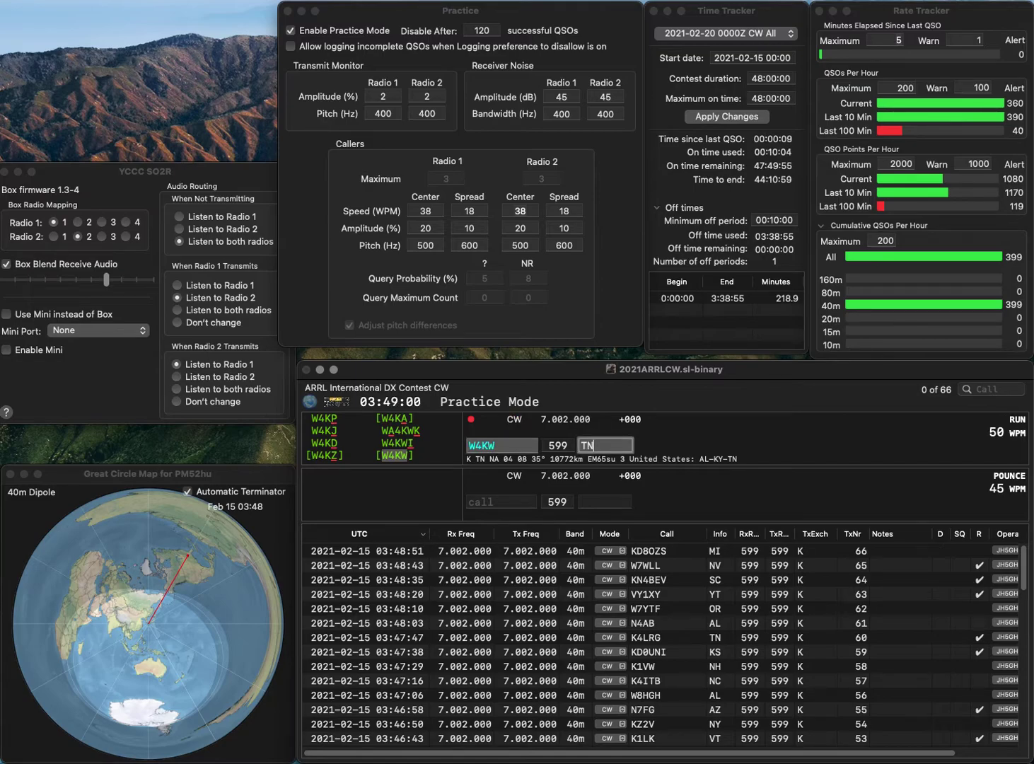
pyautogui.press('Return')
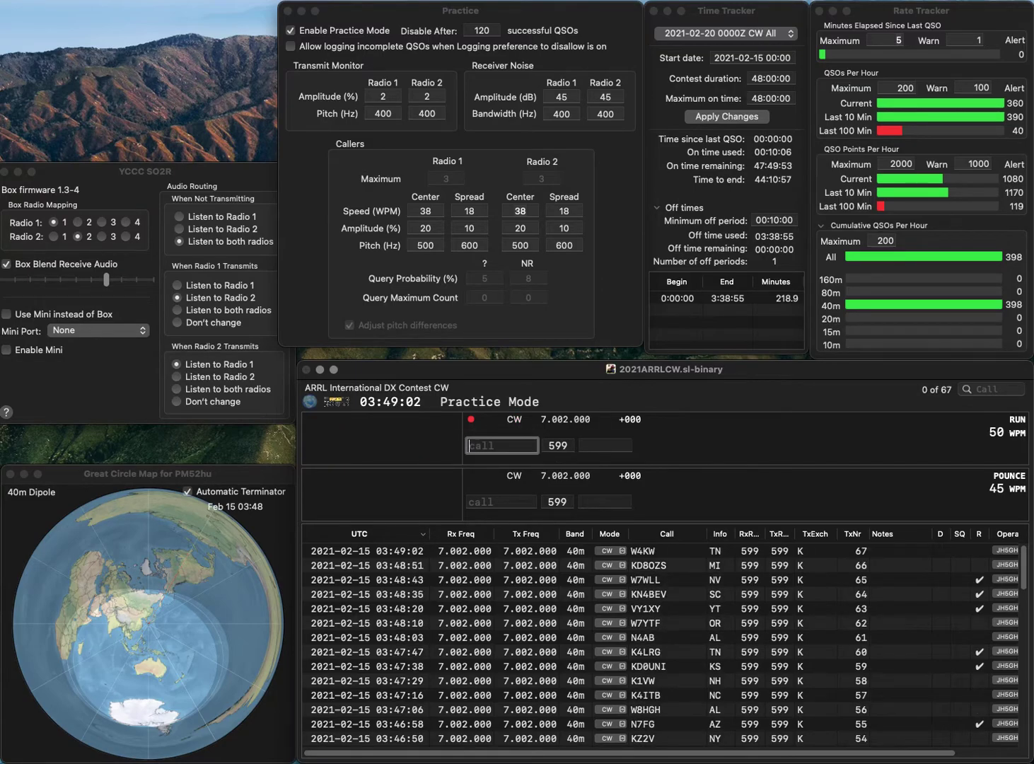
pyautogui.write('KB1ZZU')
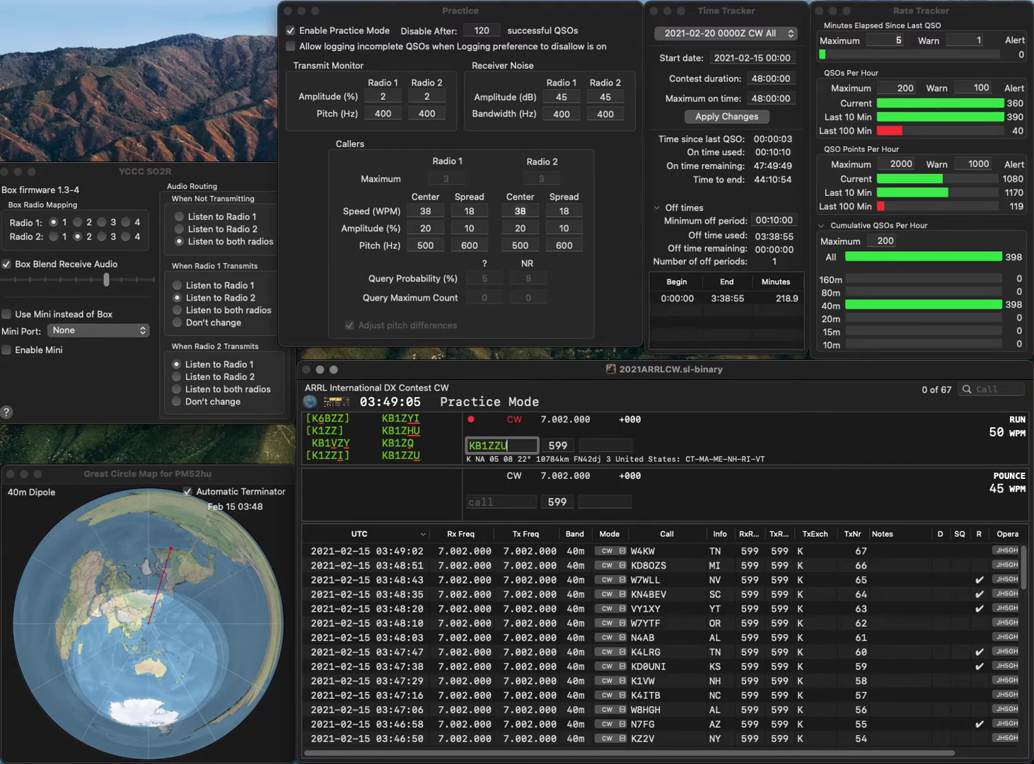
pyautogui.press('space')
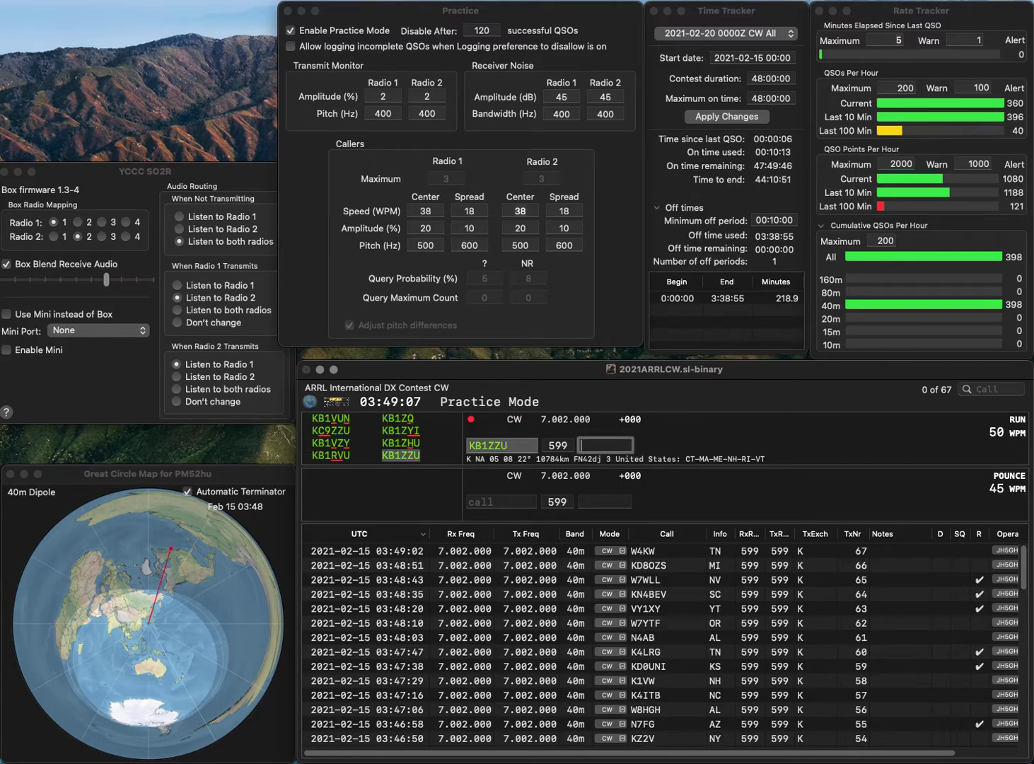
pyautogui.write('MA')
pyautogui.press('Return')
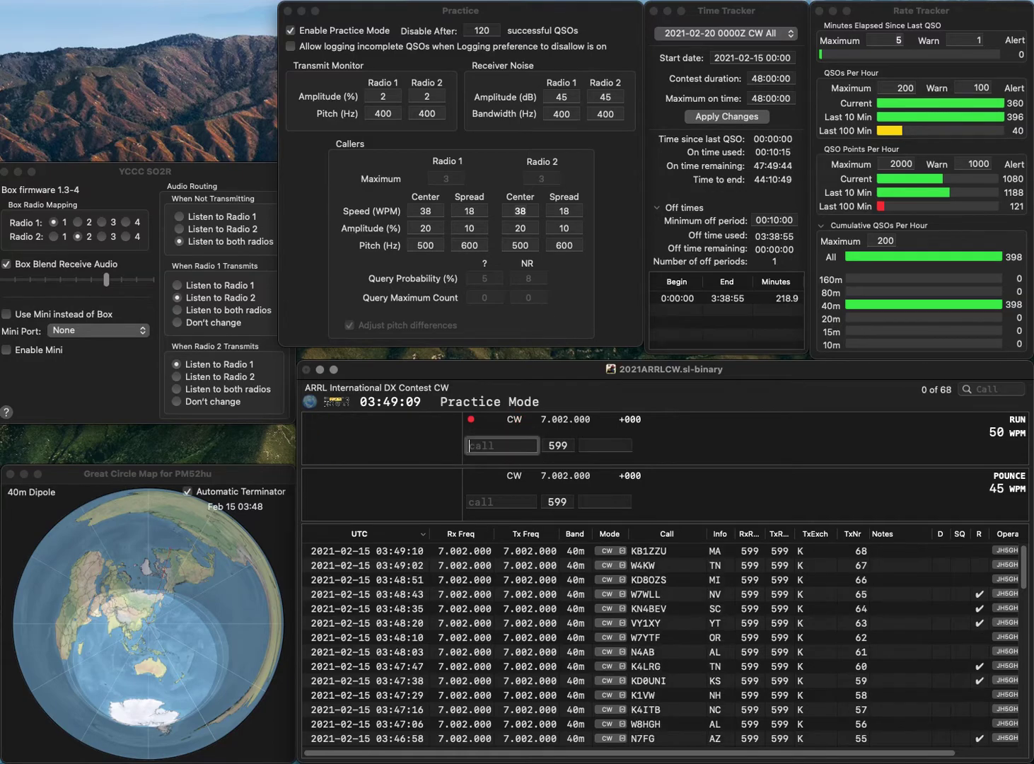
# - Log a contact with call NG7V on the Run radio, with NV as the received exchange
pyautogui.write('NG7V')
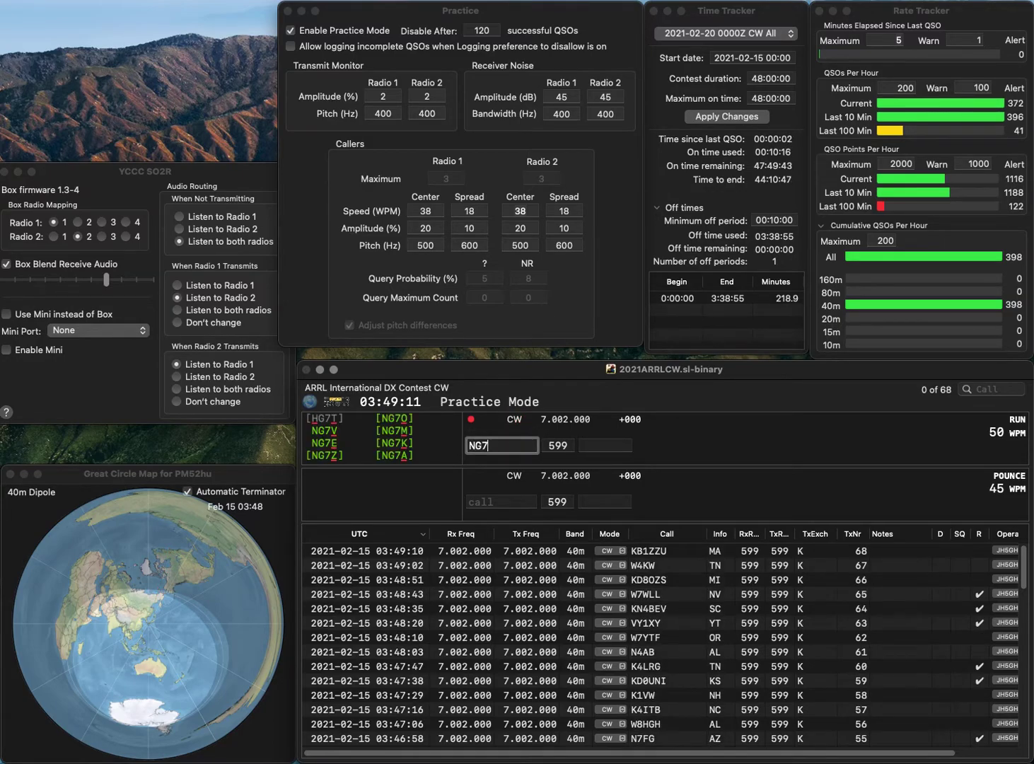
pyautogui.press('Return')
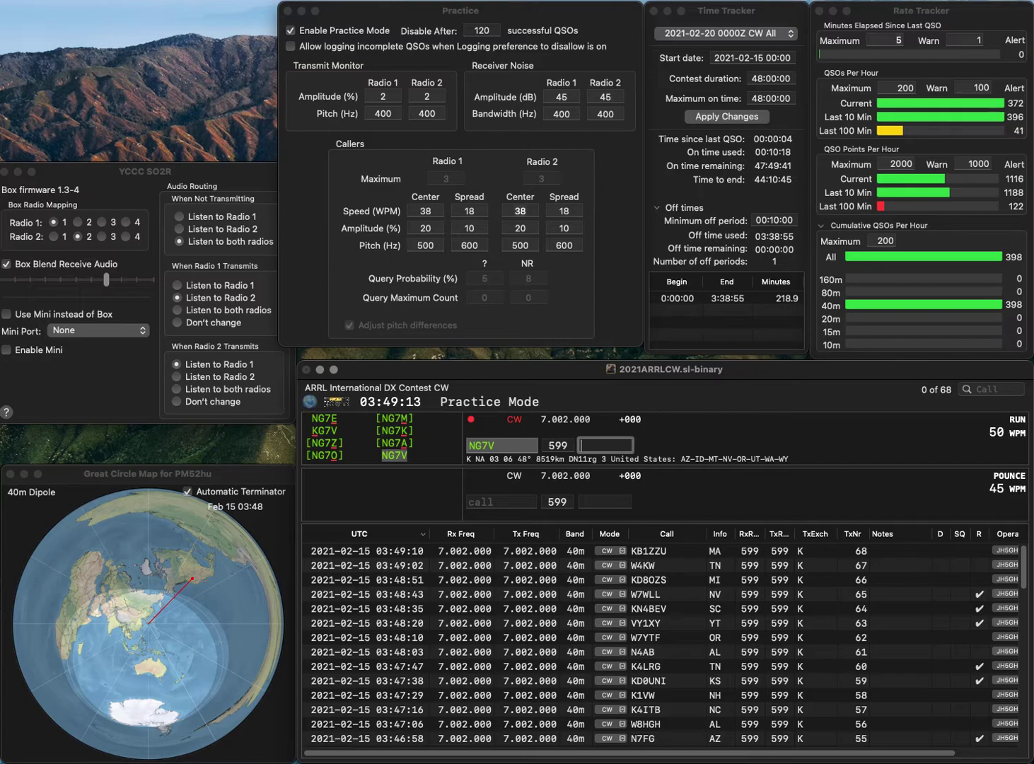
pyautogui.write('NV')
pyautogui.press('Return')
# - Log a contact with call W9SN on the Run radio, with TN as the received exchange
pyautogui.write('W')
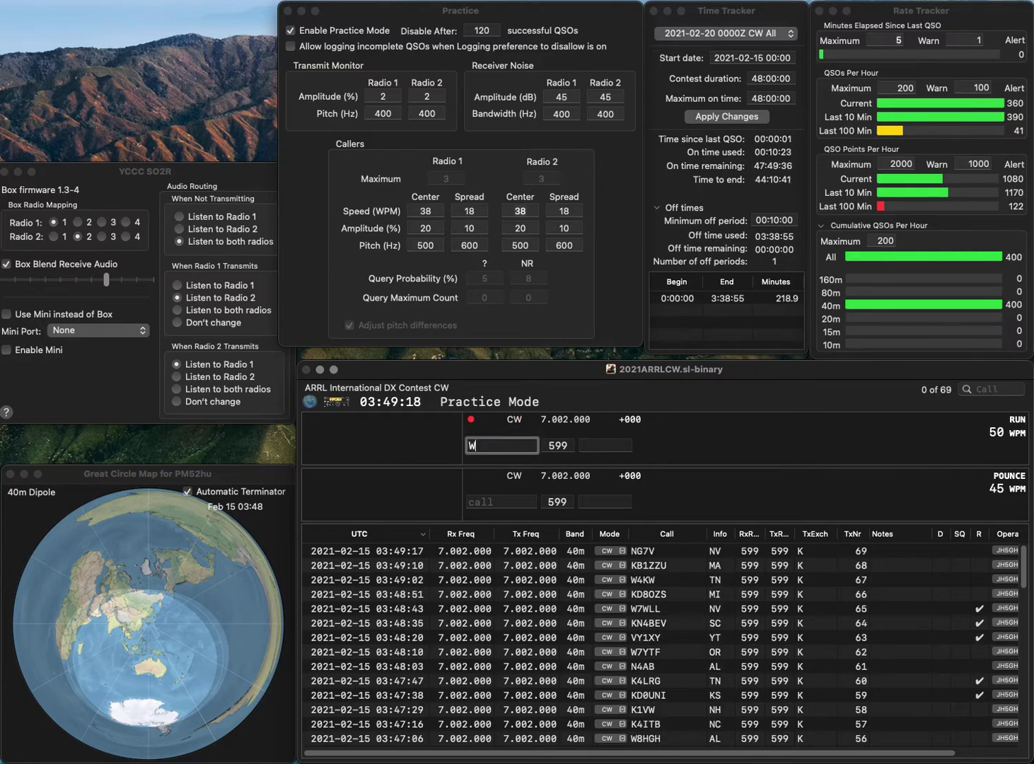
pyautogui.write('9SN')
pyautogui.press('Return')
pyautogui.write('TN')
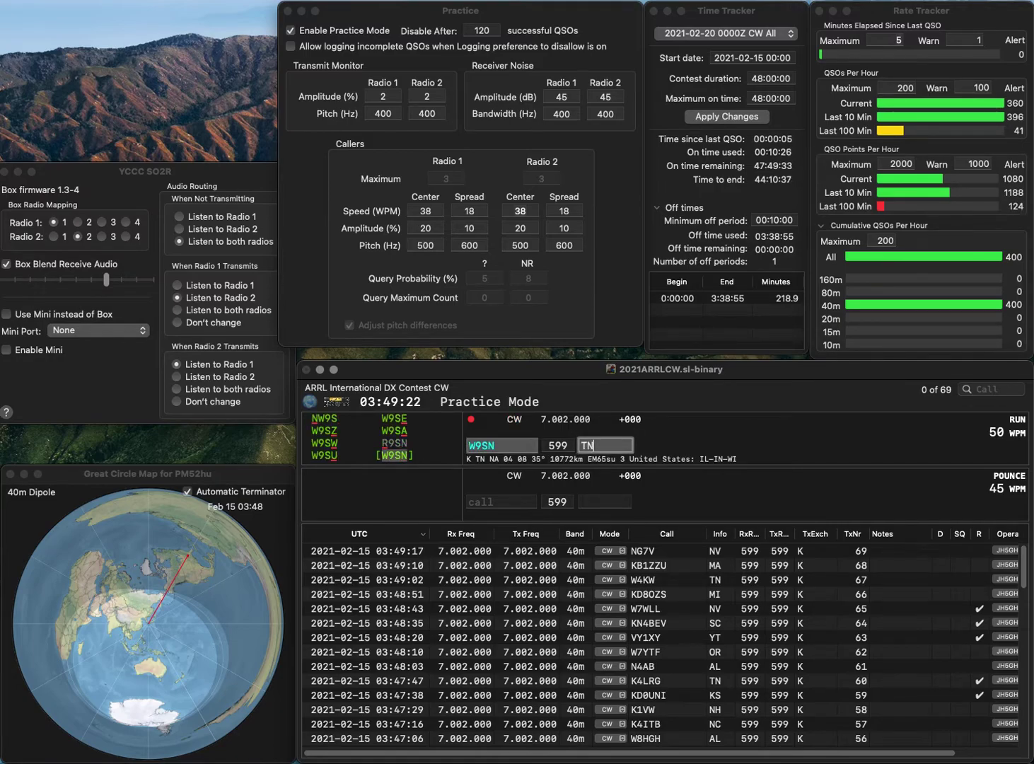
pyautogui.press('Return')
# - Log a contact with call WB2QJ on the Run radio, with NJ as the received exchange
pyautogui.write('WB2QJ')
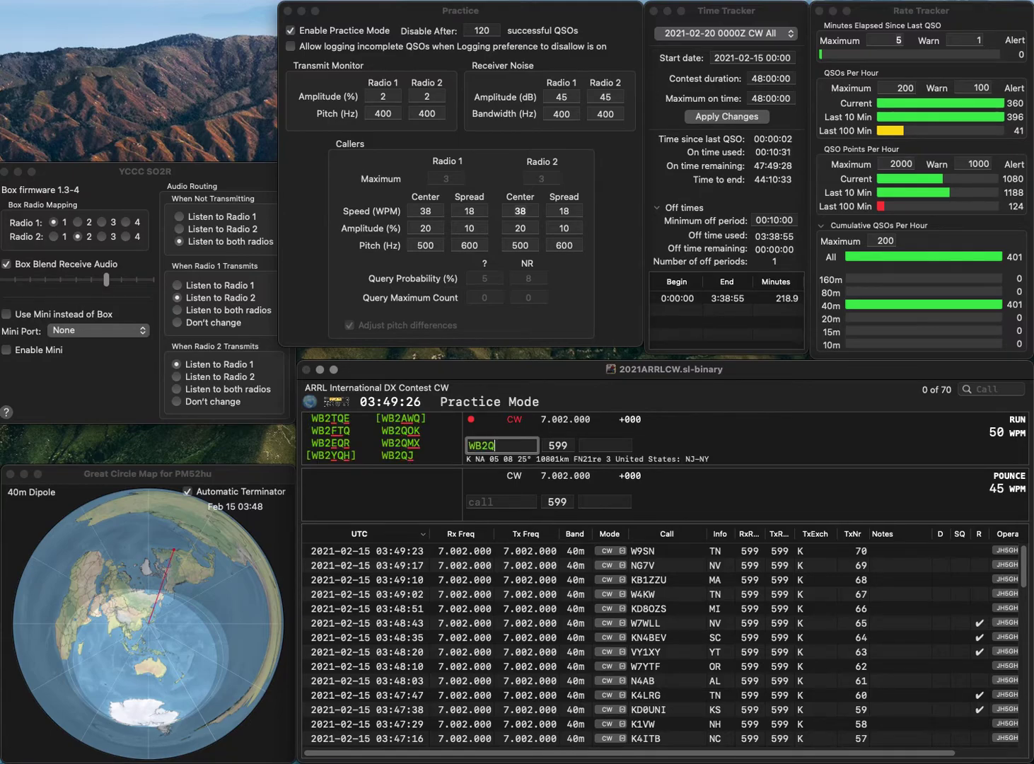
pyautogui.press('Return')
pyautogui.write('N')
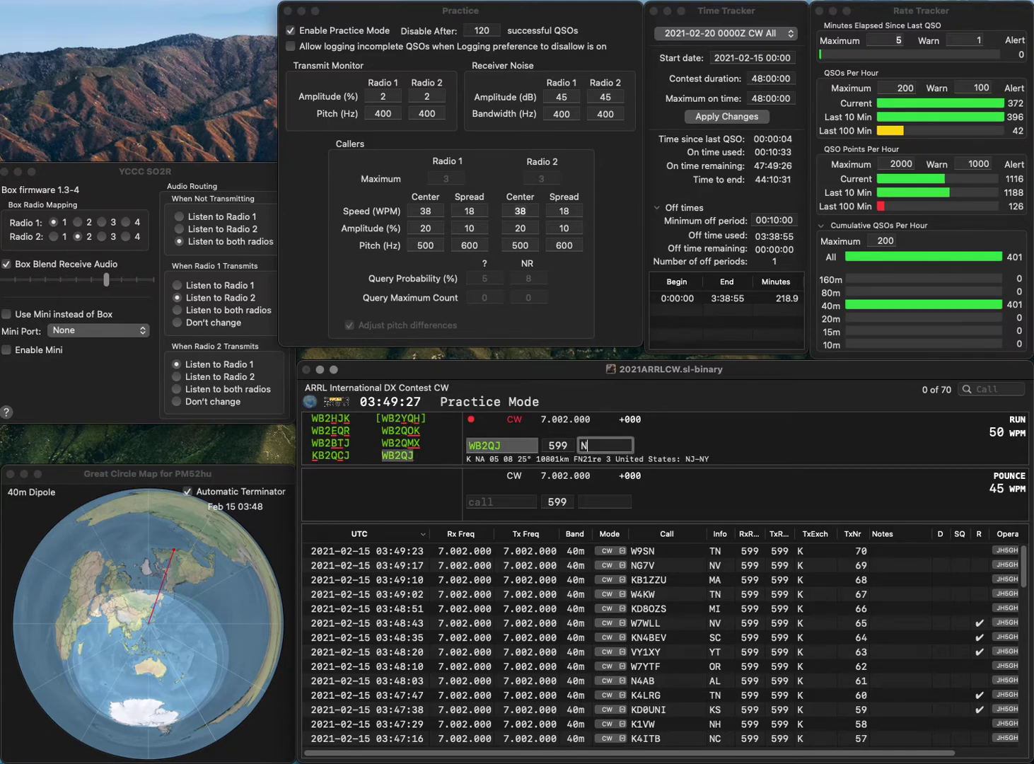
pyautogui.write('J')
pyautogui.press('Return')
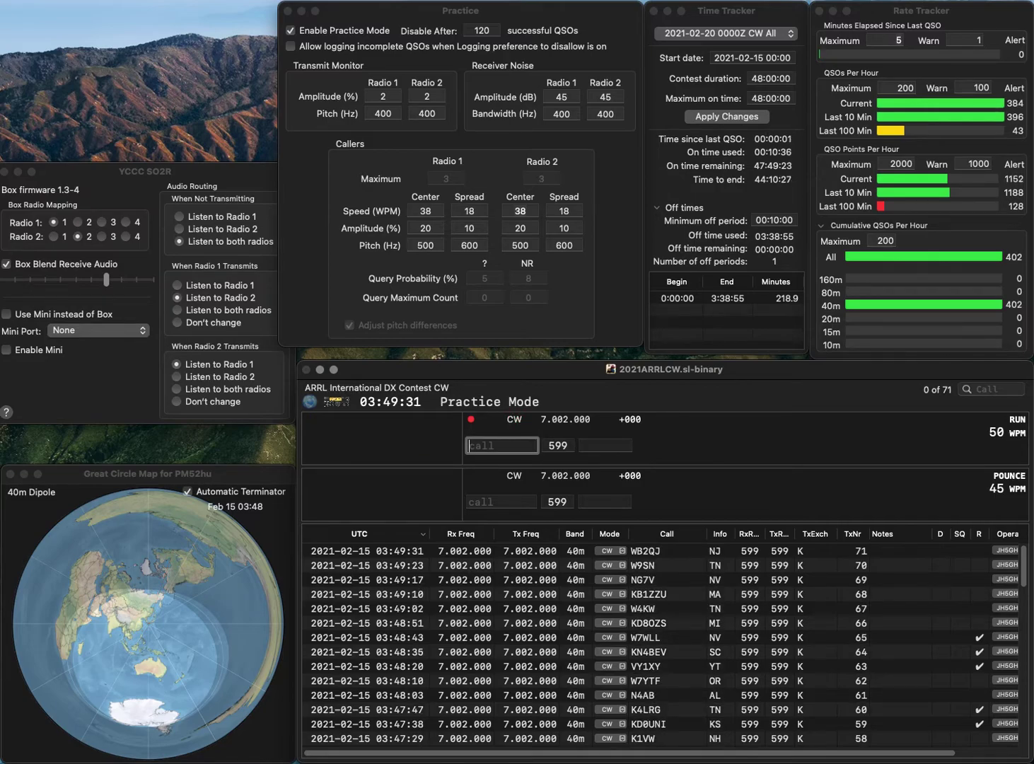
# - Log a contact with call WS7V on the Run radio, with WA as the received exchange
pyautogui.write('WS7V')
pyautogui.press('Return')
pyautogui.write('WA')
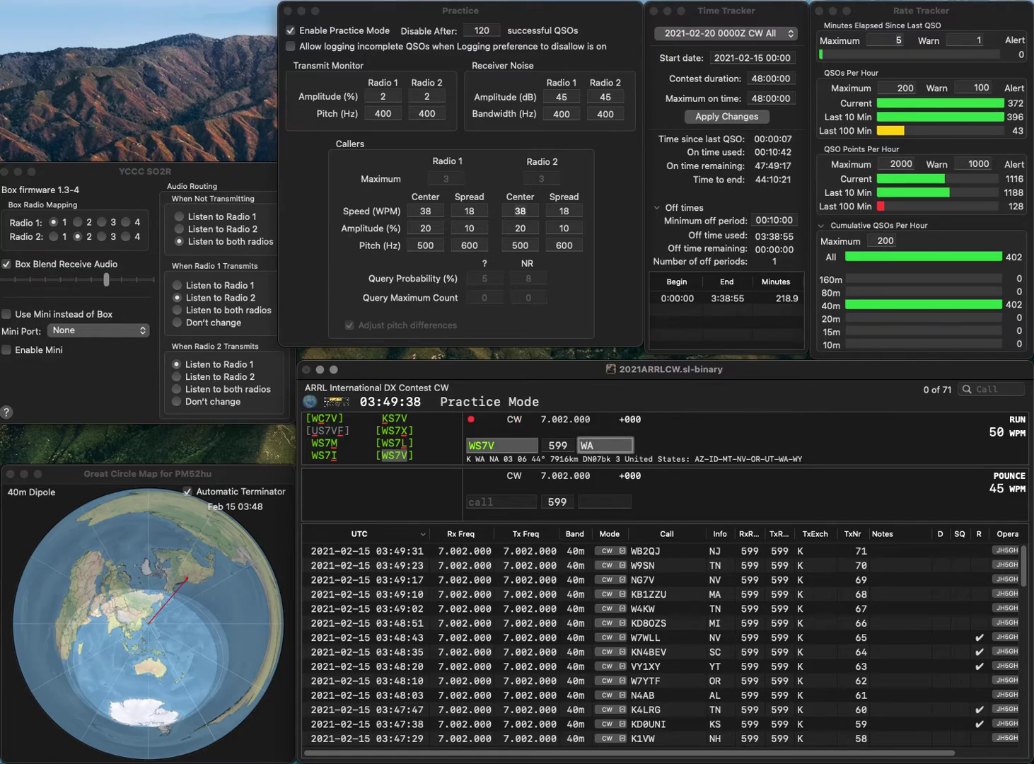
pyautogui.press('Return')
pyautogui.write('KO')
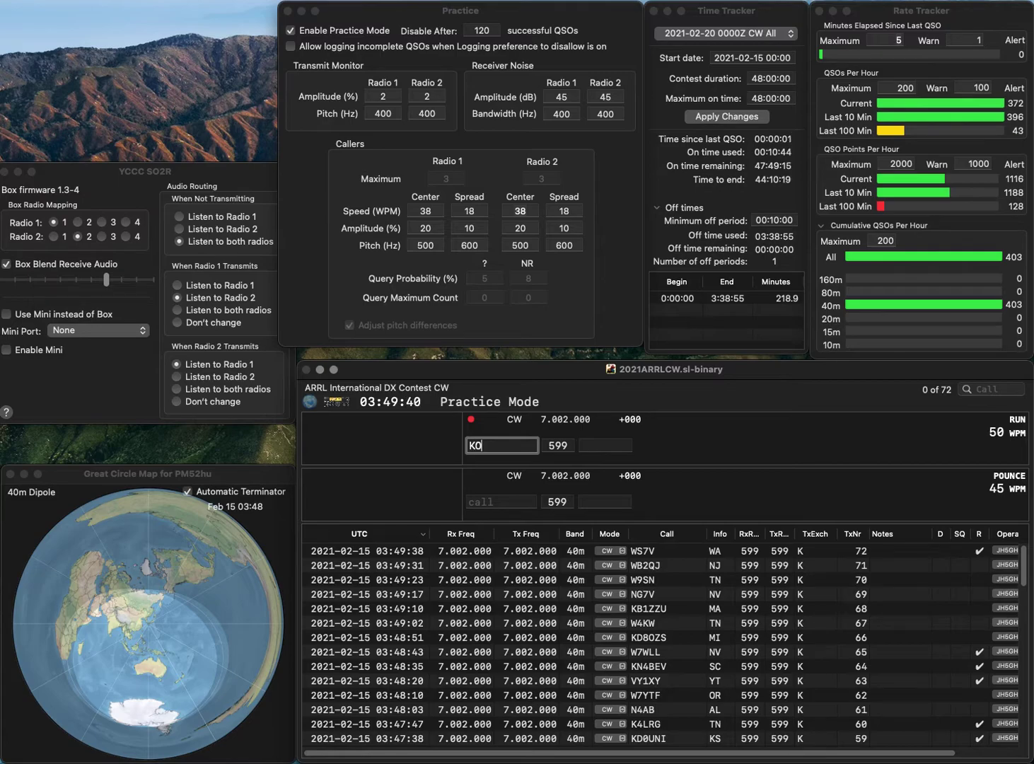
pyautogui.write('4XB')
pyautogui.press('Return')
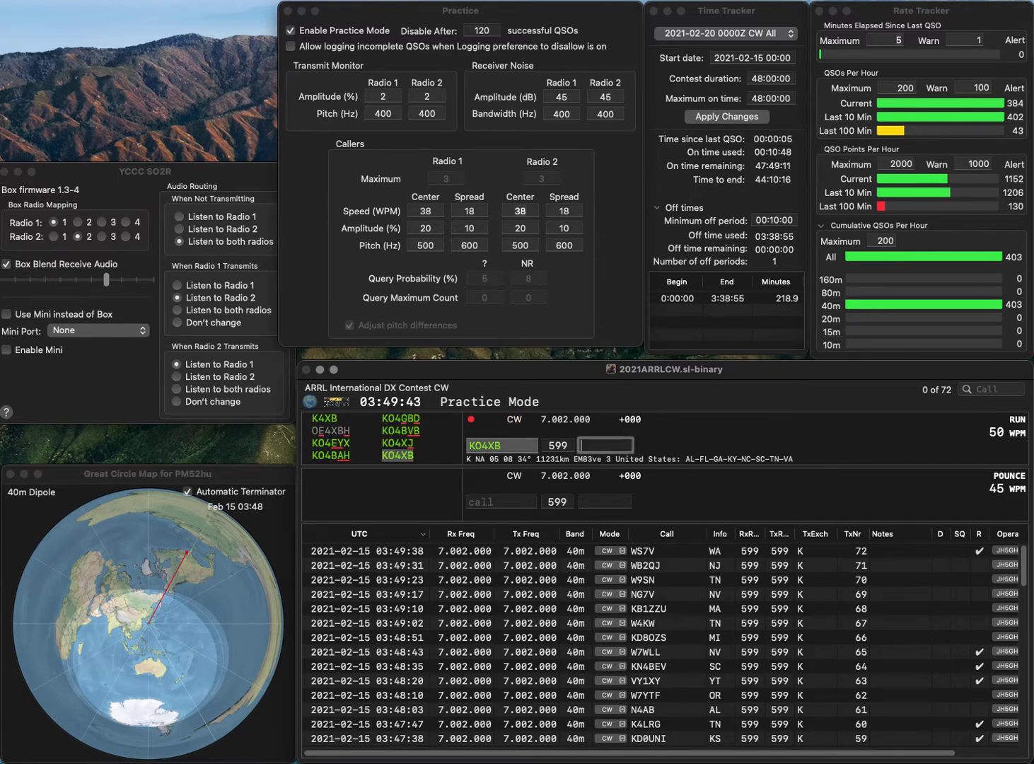
pyautogui.write('M')
pyautogui.press('BackSpace')
pyautogui.write('GA')
pyautogui.press('Return')
pyautogui.write('KL')
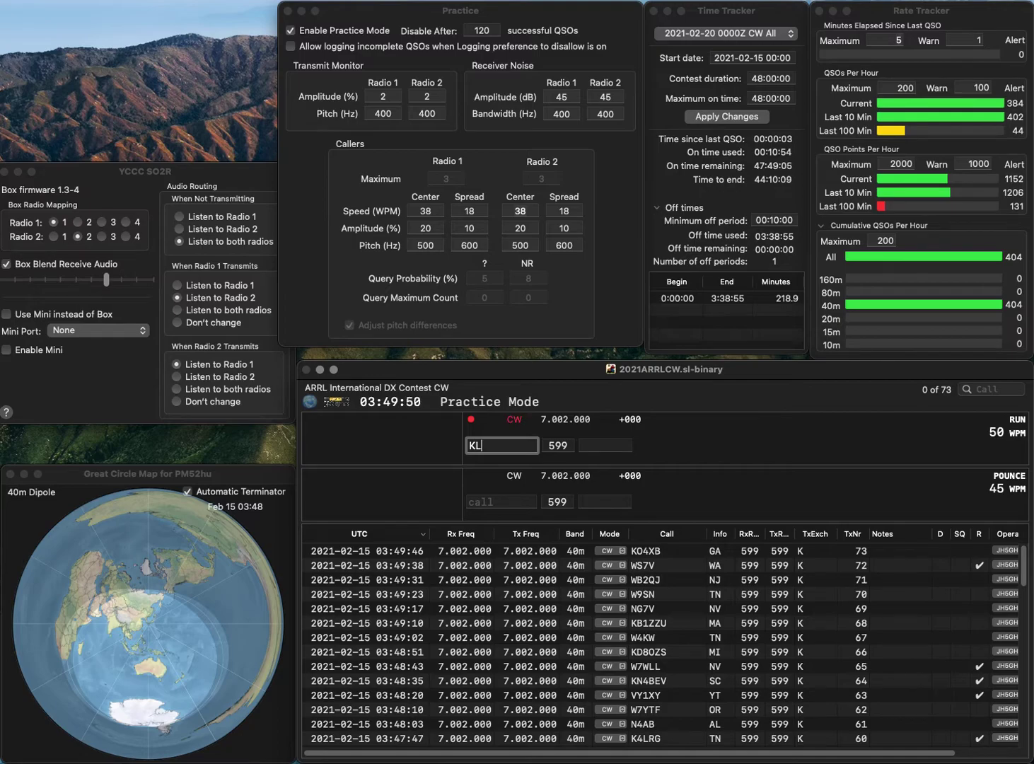
pyautogui.press('Left')
pyautogui.write('4J')
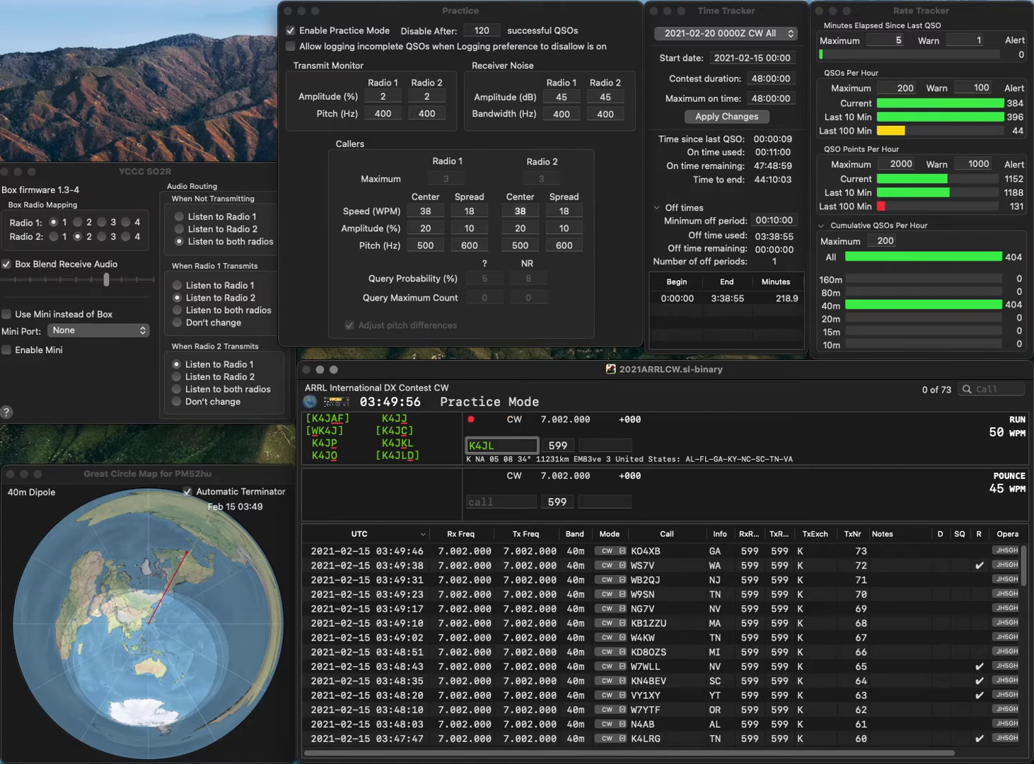
pyautogui.write('K')
pyautogui.press('Return')
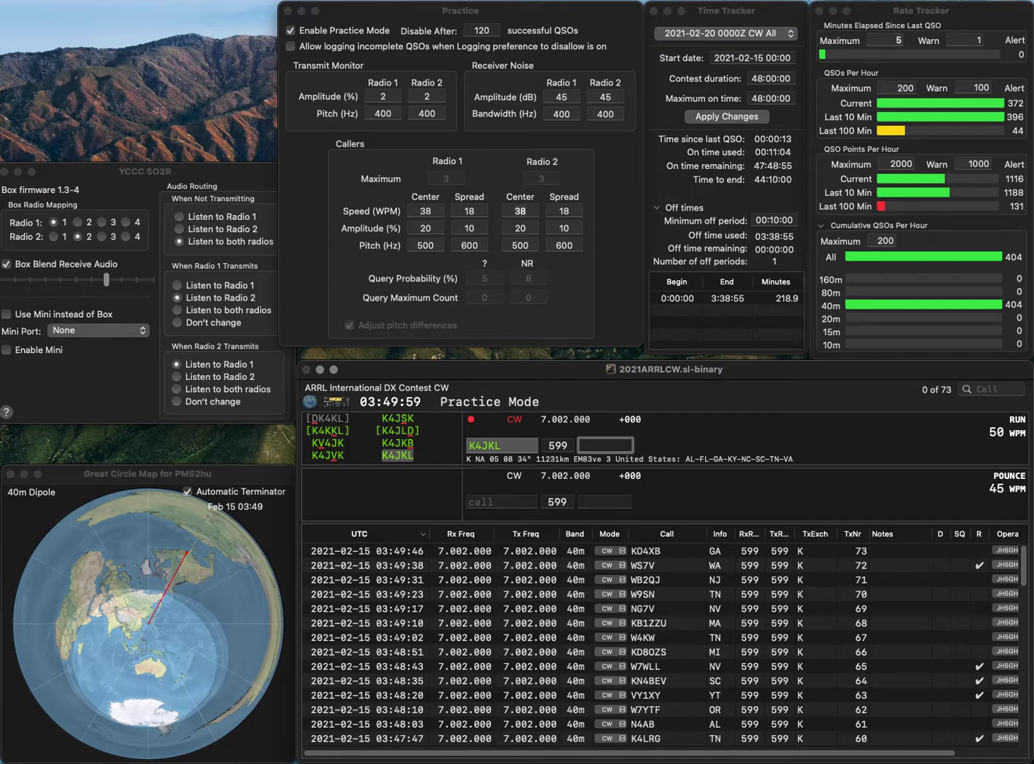
pyautogui.write('VA')
pyautogui.press('Return')
pyautogui.write('K8RD')
pyautogui.press('Return')
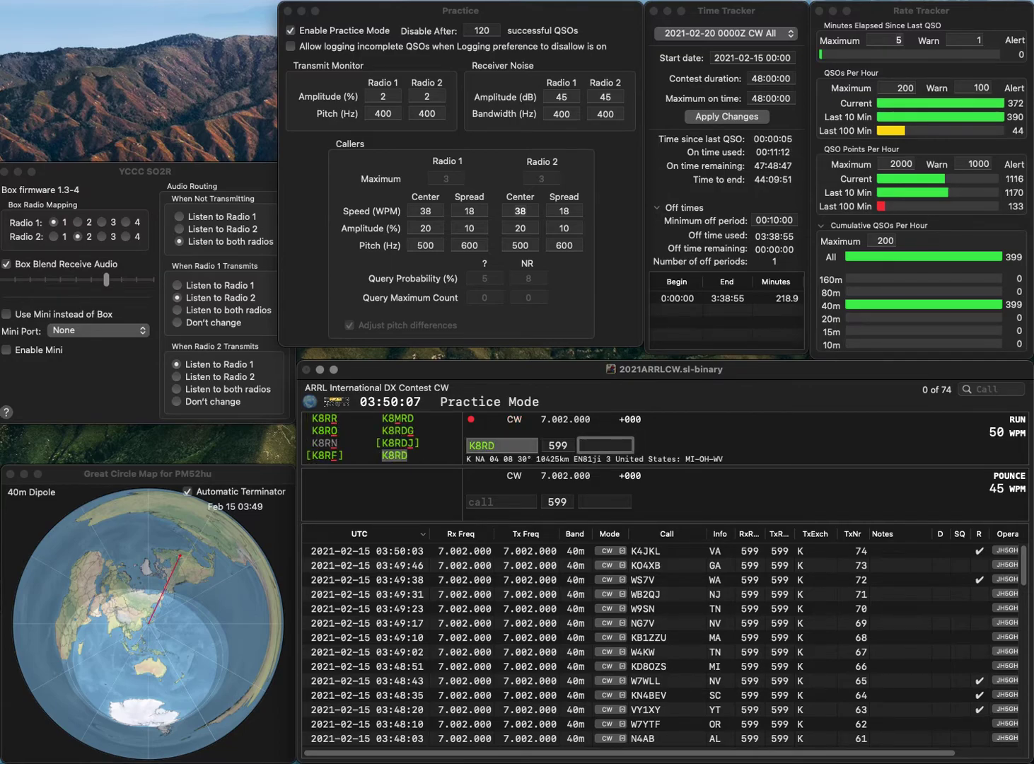
pyautogui.write('MI')
pyautogui.press('Return')
pyautogui.write('V')
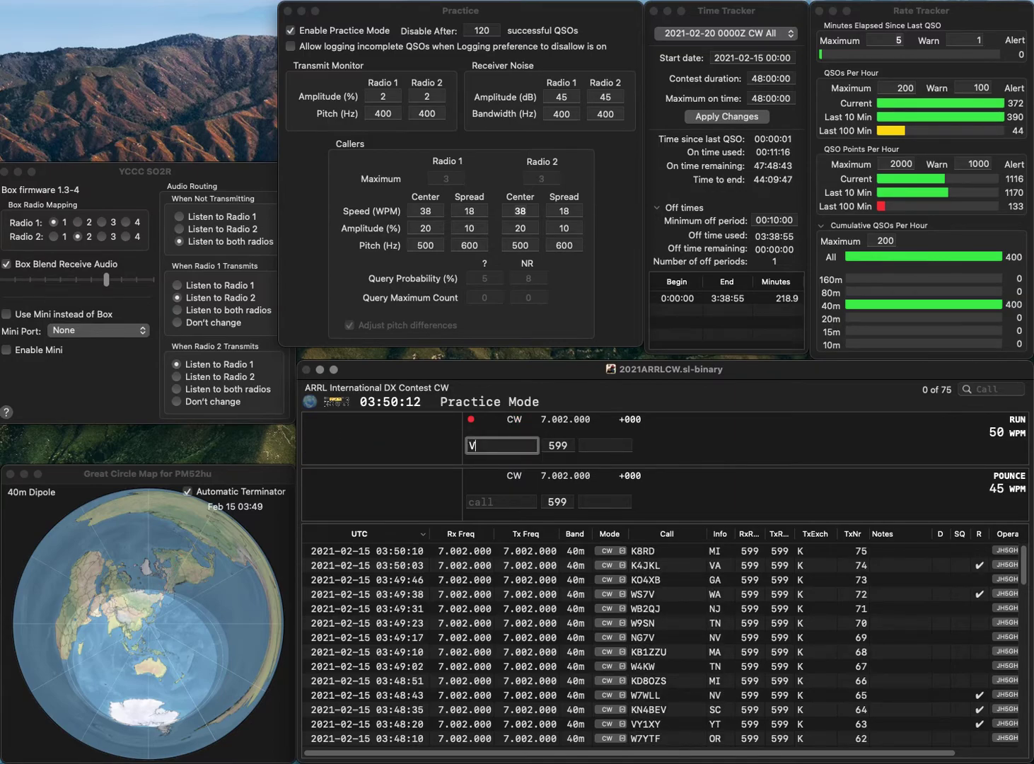
pyautogui.write('E7SXM')
pyautogui.press('Return')
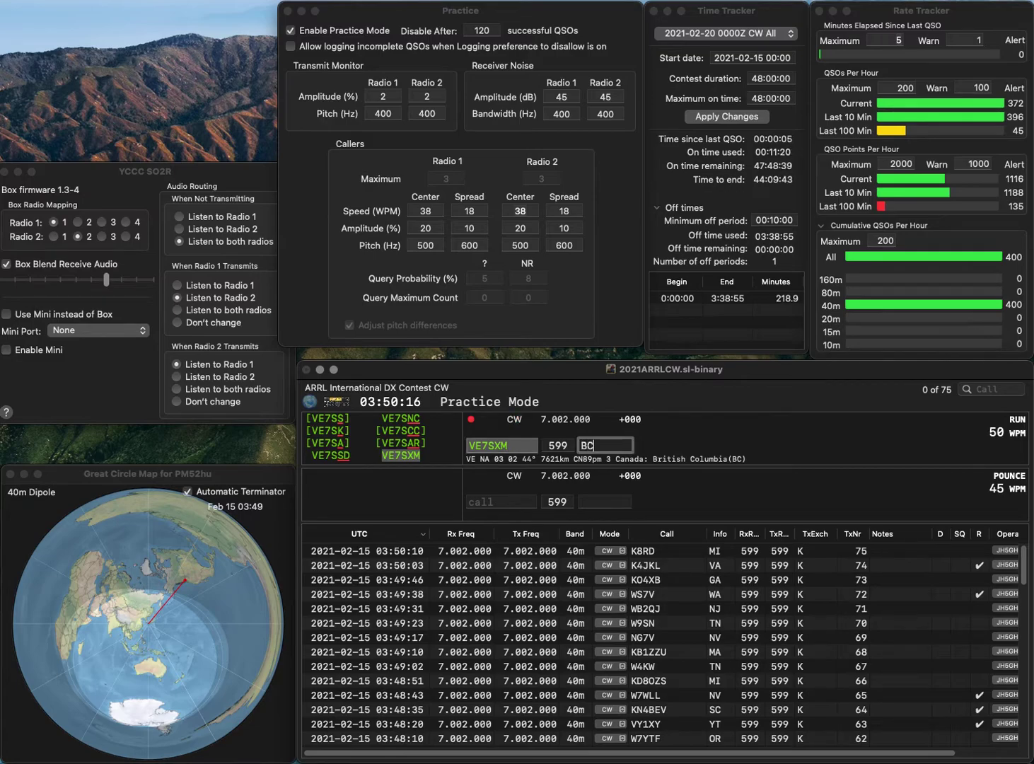
pyautogui.press('Return')
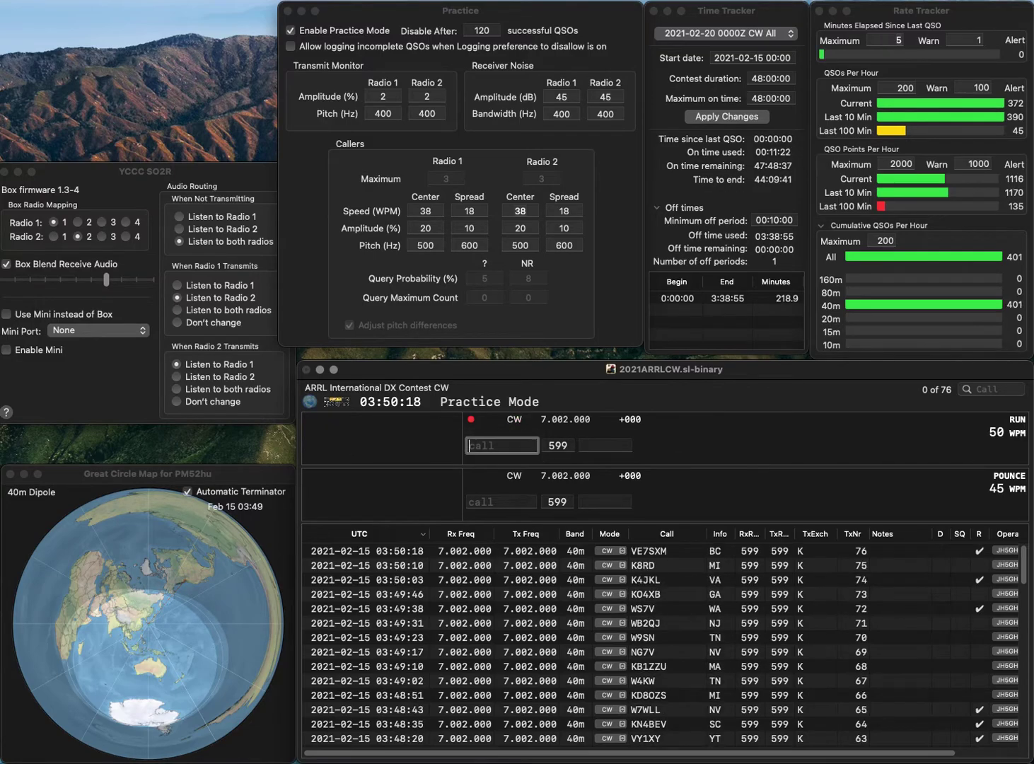
# - Log a contact with call KF6ZYD on the Run radio, with CA as the received exchange
pyautogui.write('KF')
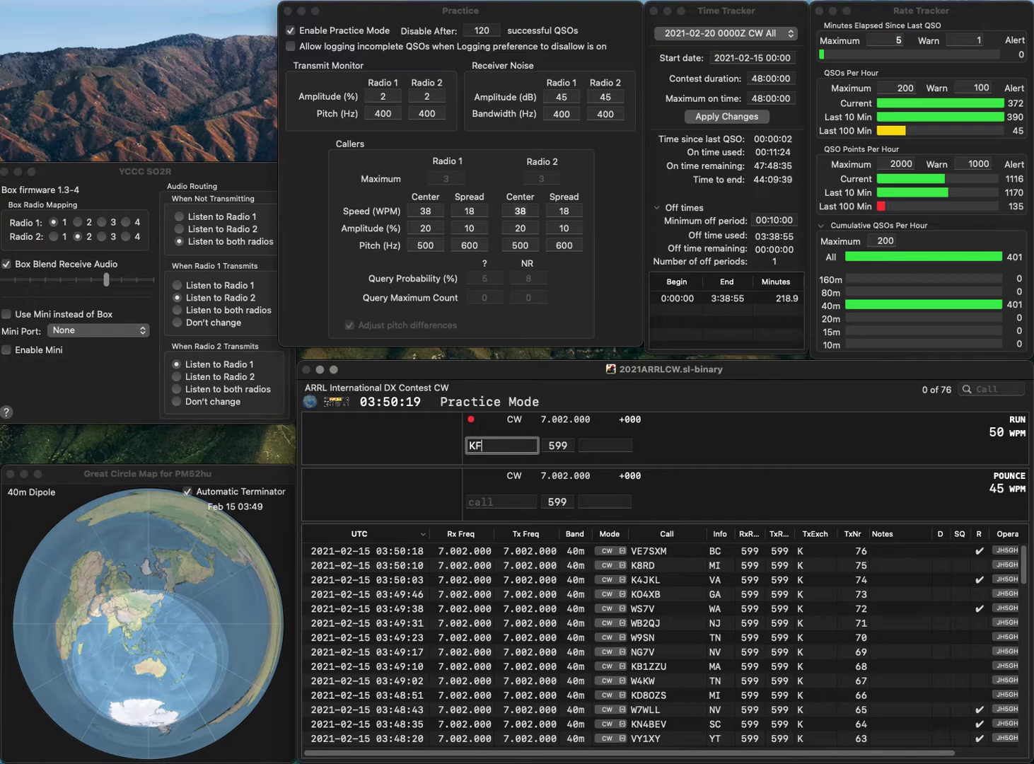
pyautogui.write('6ZYD')
pyautogui.press('space')
pyautogui.write('CA')
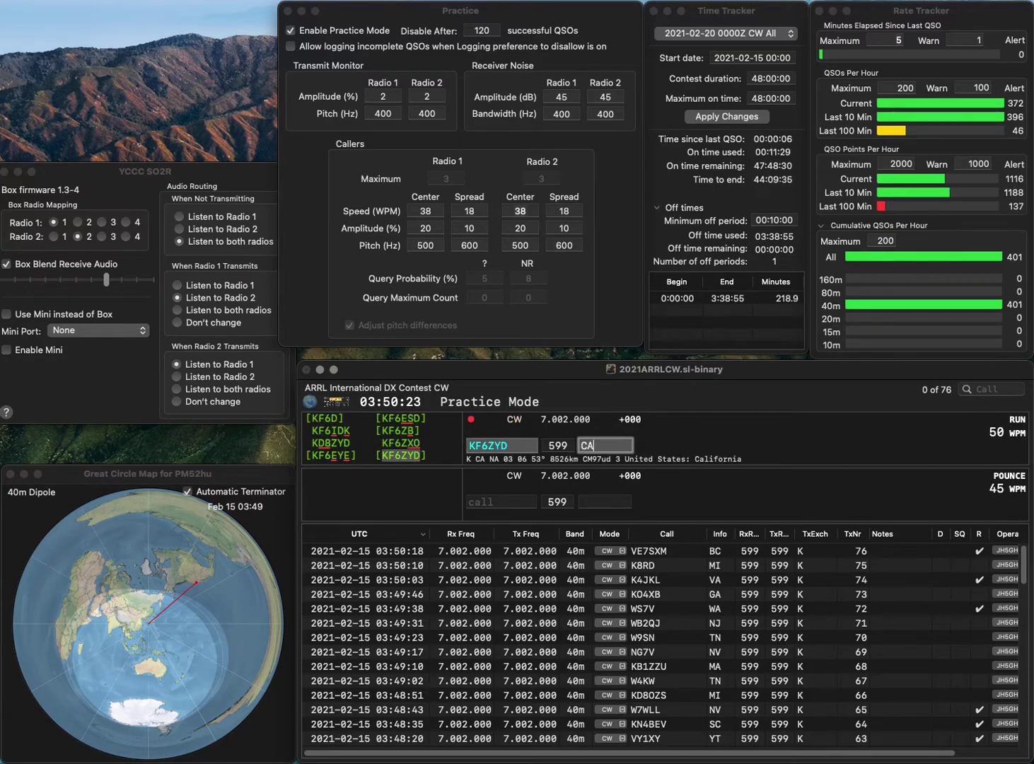
pyautogui.press('Return')
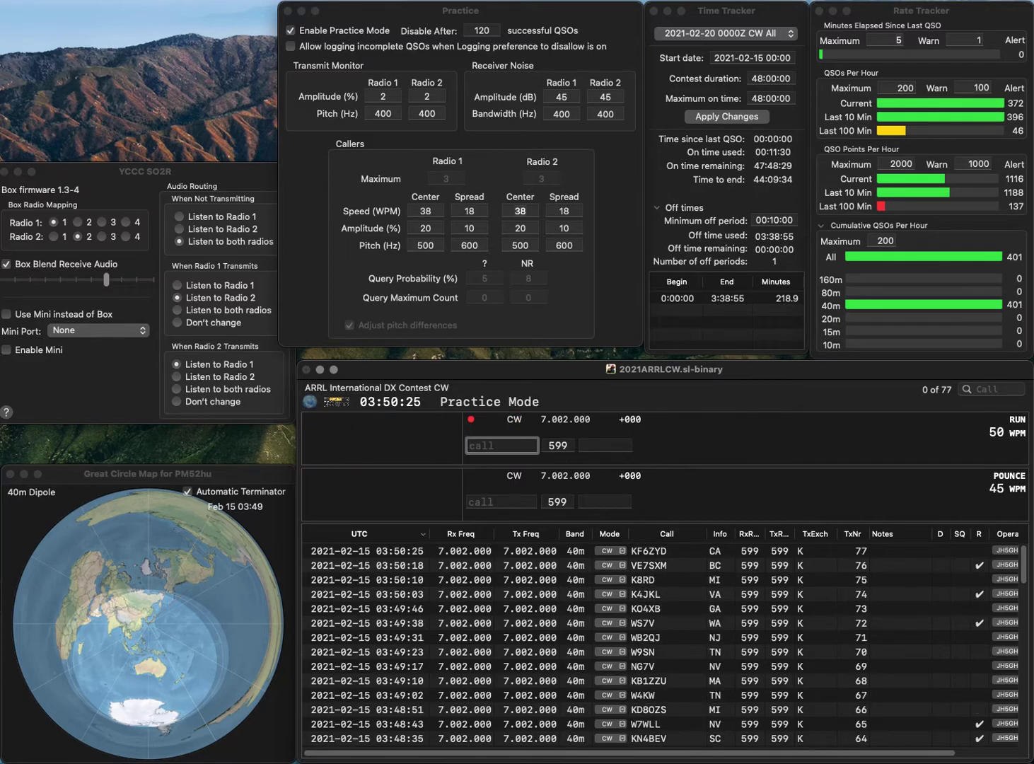
pyautogui.write('W4SAA')
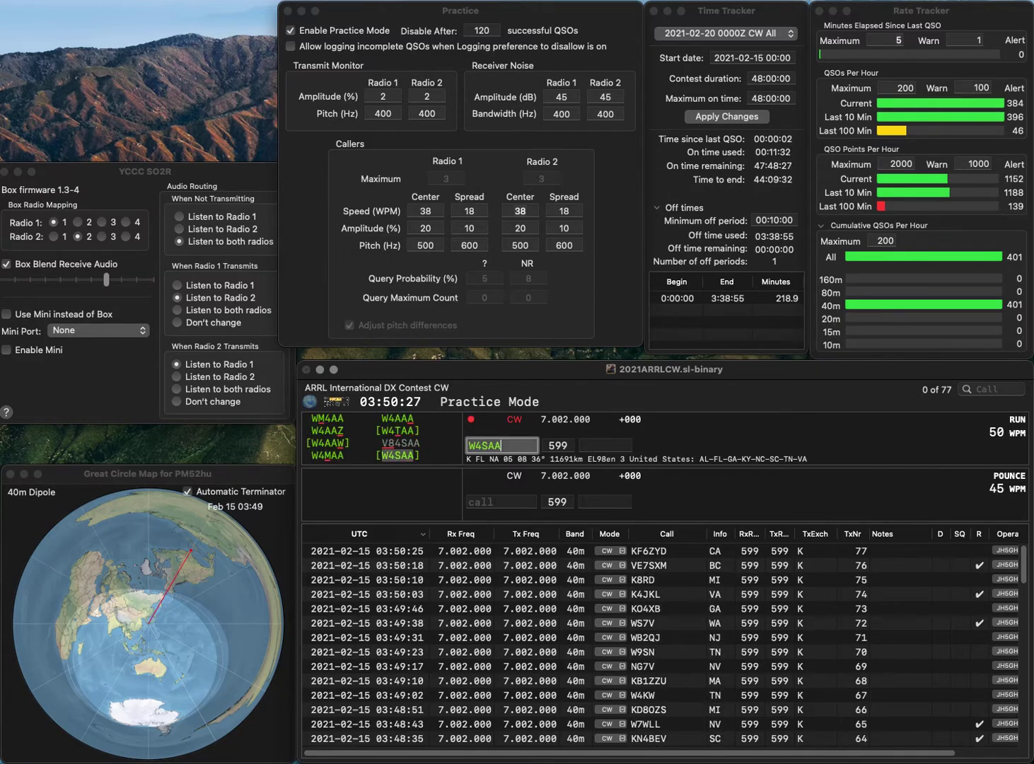
pyautogui.press('space')
pyautogui.write('FL')
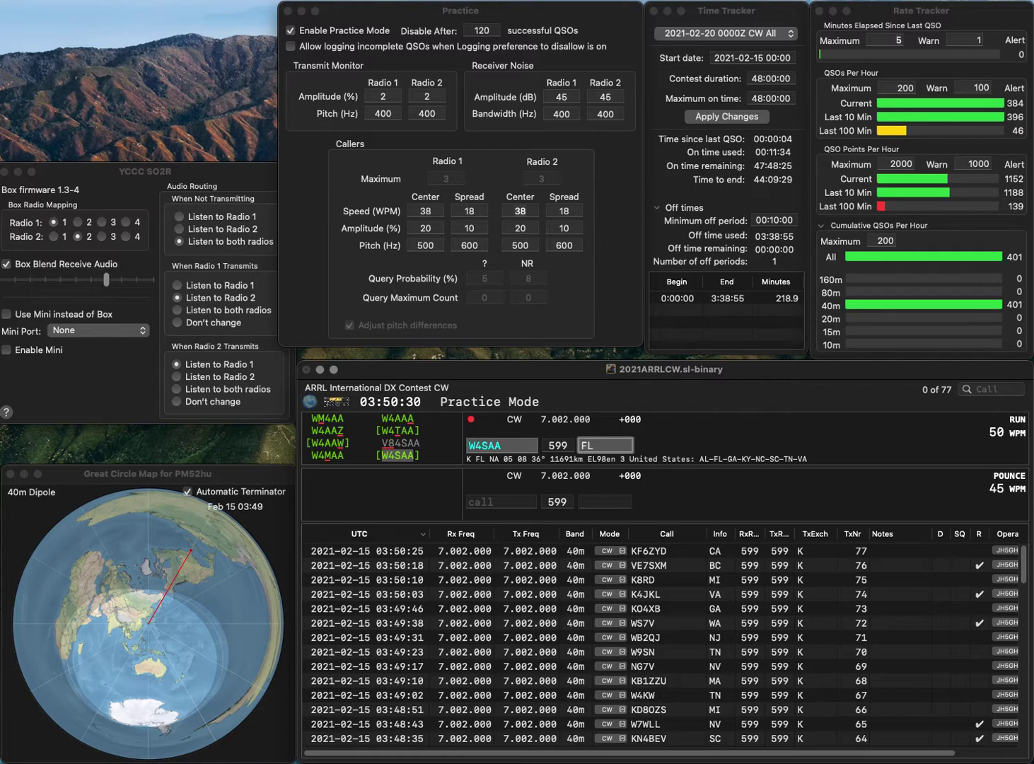
pyautogui.press('Return')
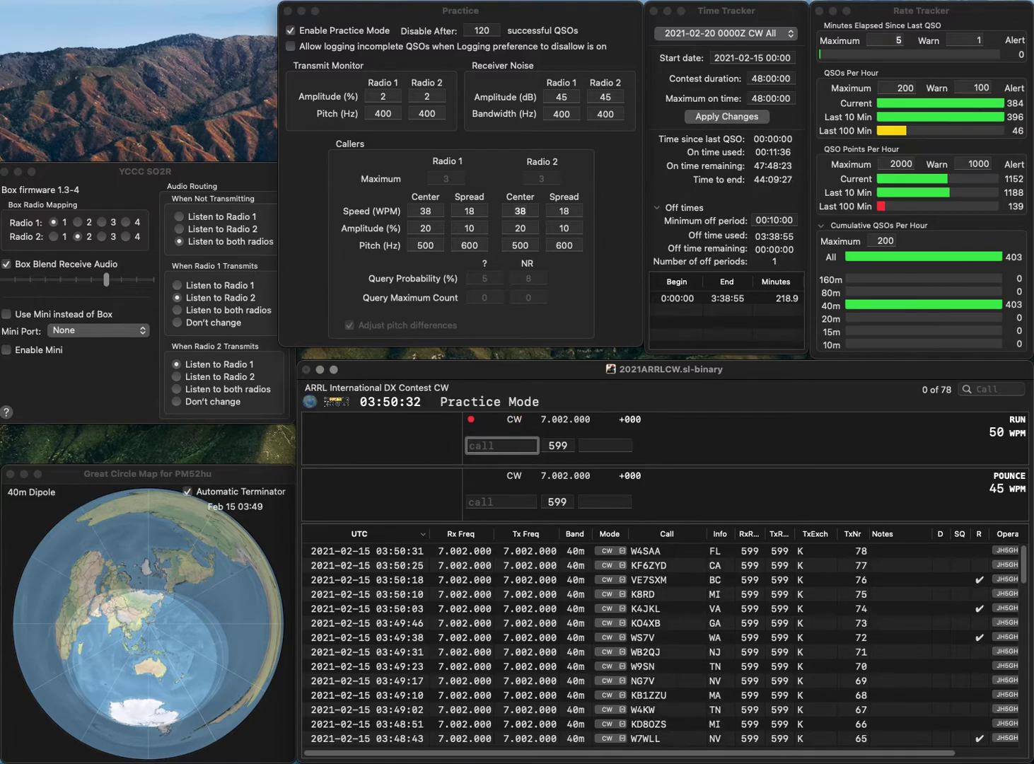
# - Log a contact with call AA5UK on the Run radio, with NM as the received exchange
pyautogui.write('AA5UK')
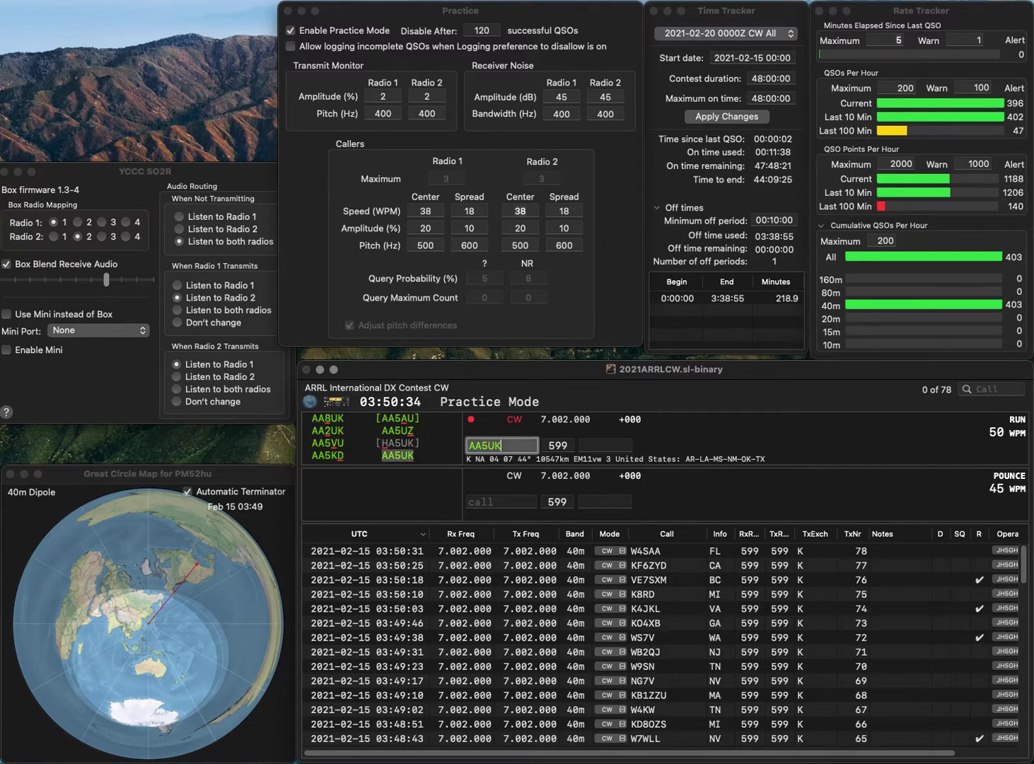
pyautogui.press('Return')
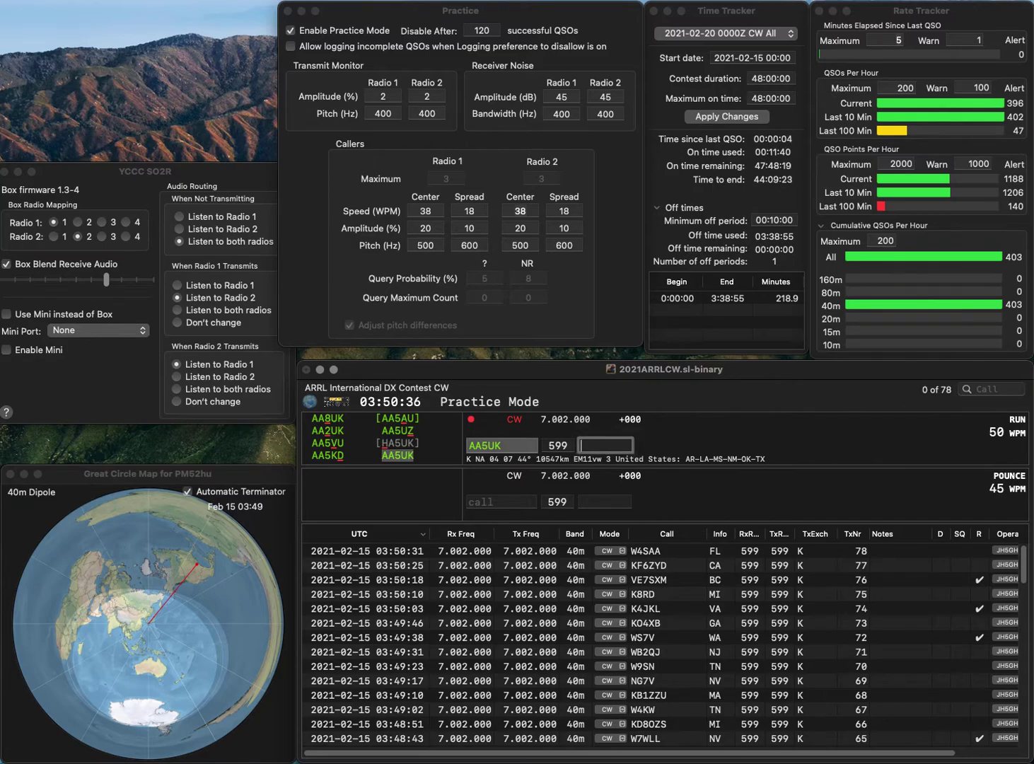
pyautogui.write('NM')
pyautogui.press('Return')
# - Log a contact with call K5UV on the Run radio, with OK as the received exchange
pyautogui.write('K5')
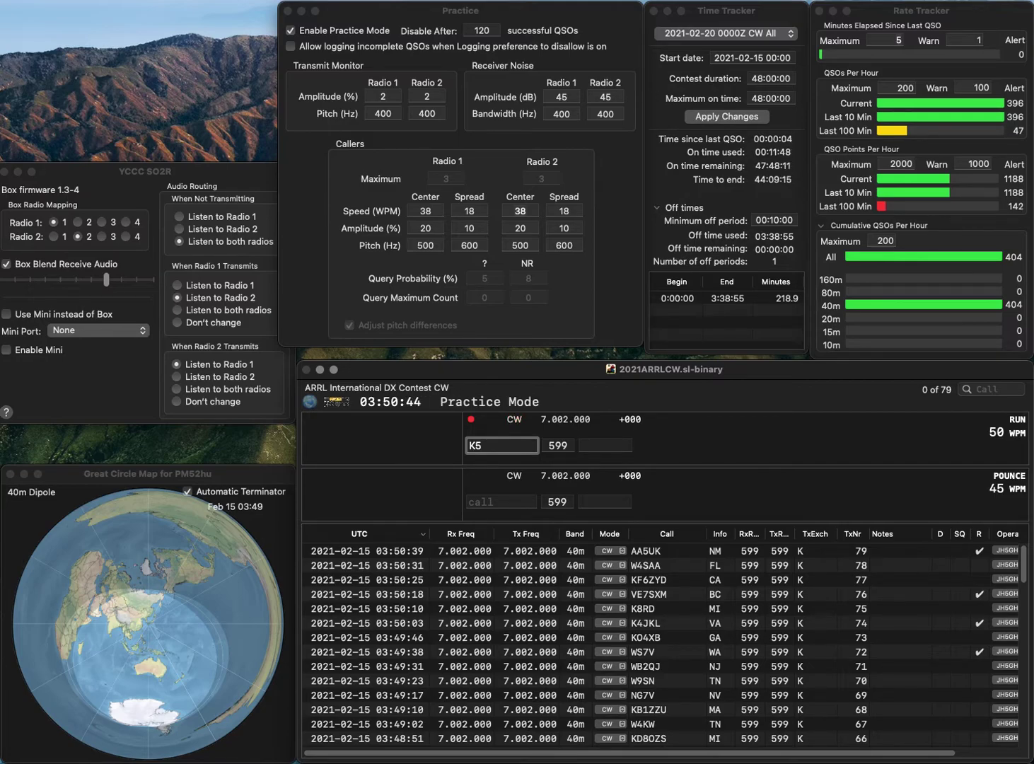
pyautogui.write('UV')
pyautogui.press('Tab')
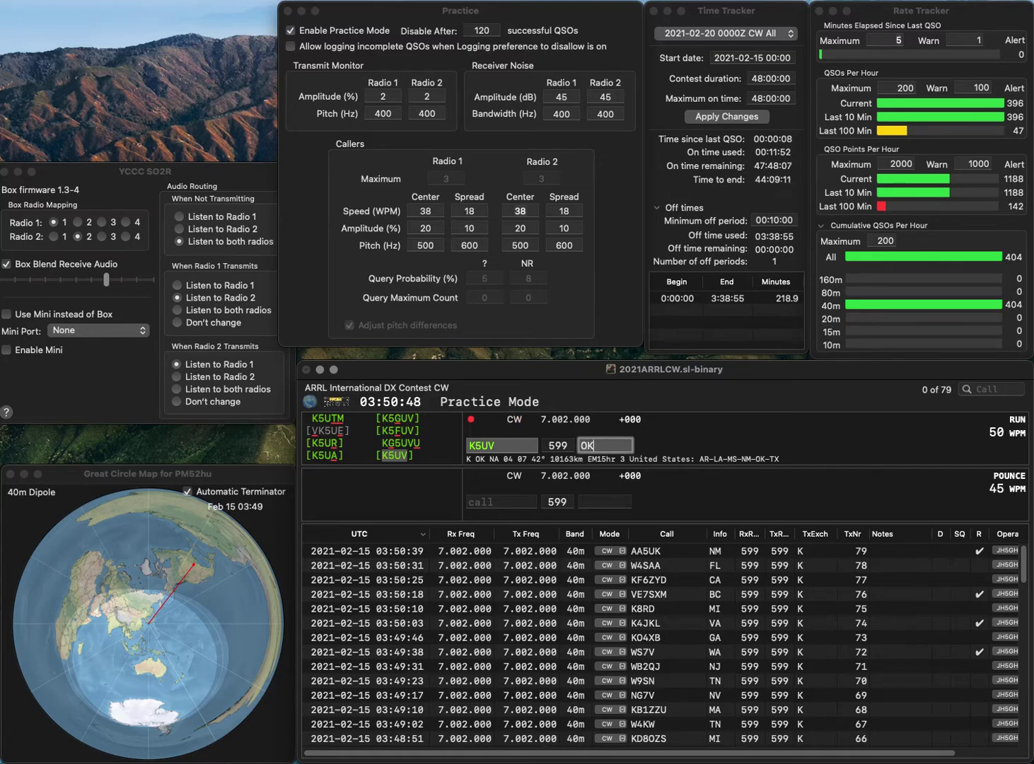
pyautogui.press('Return')
pyautogui.write('KC3M')
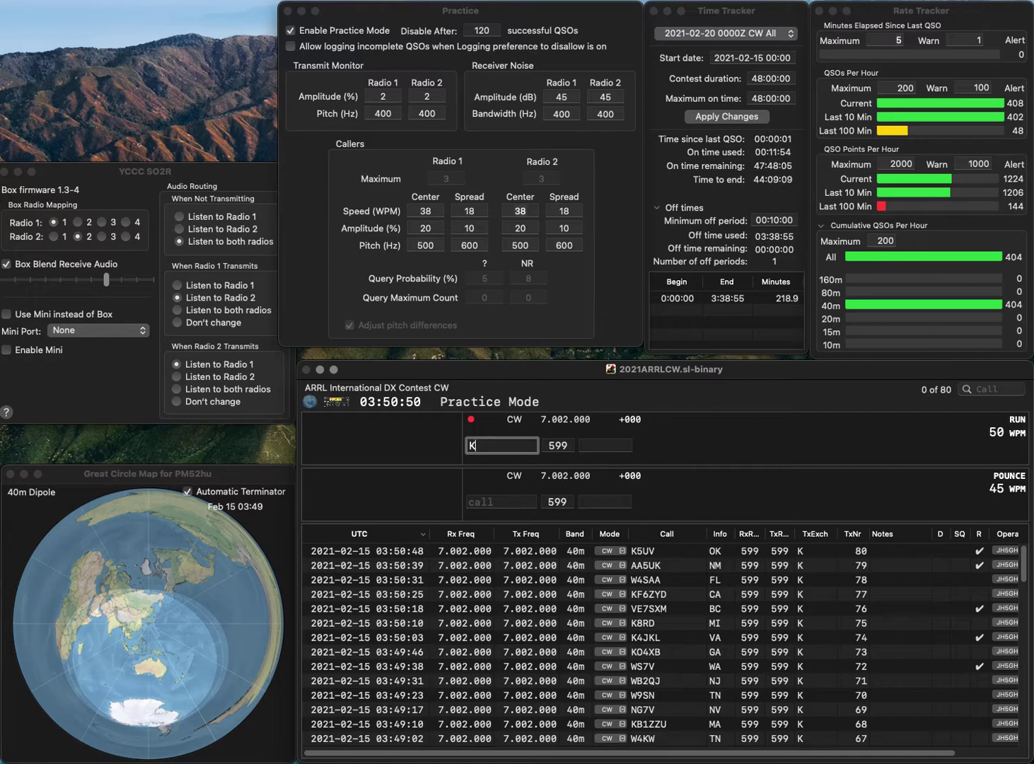
pyautogui.press('Return')
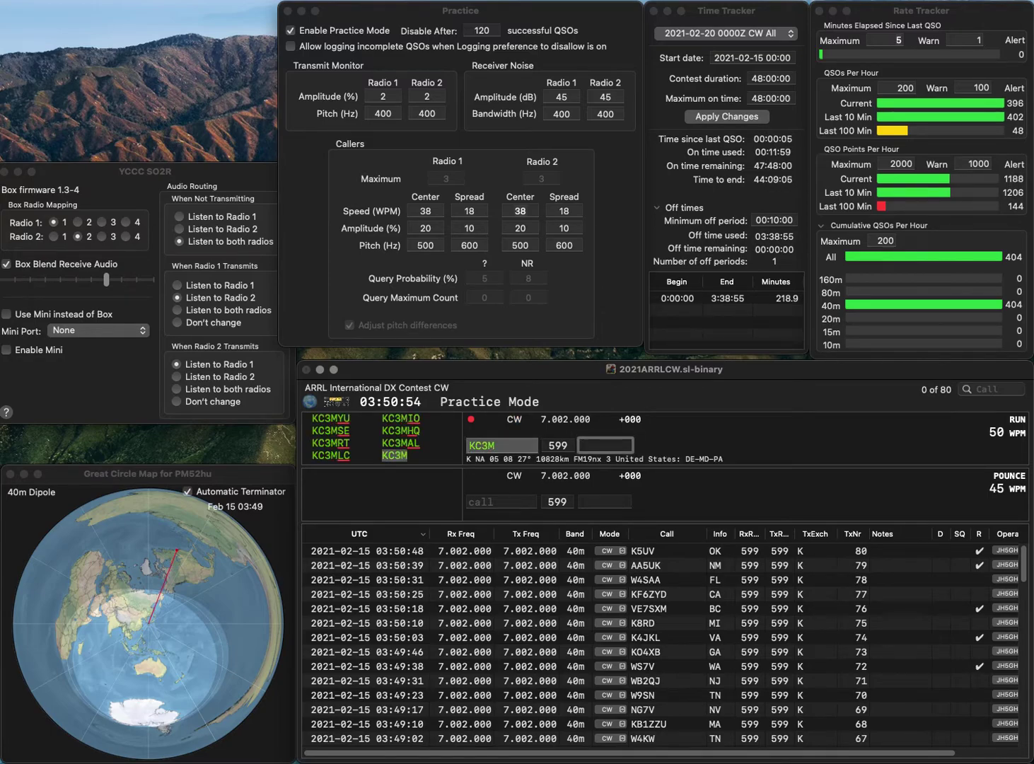
pyautogui.write('MD')
pyautogui.press('Return')
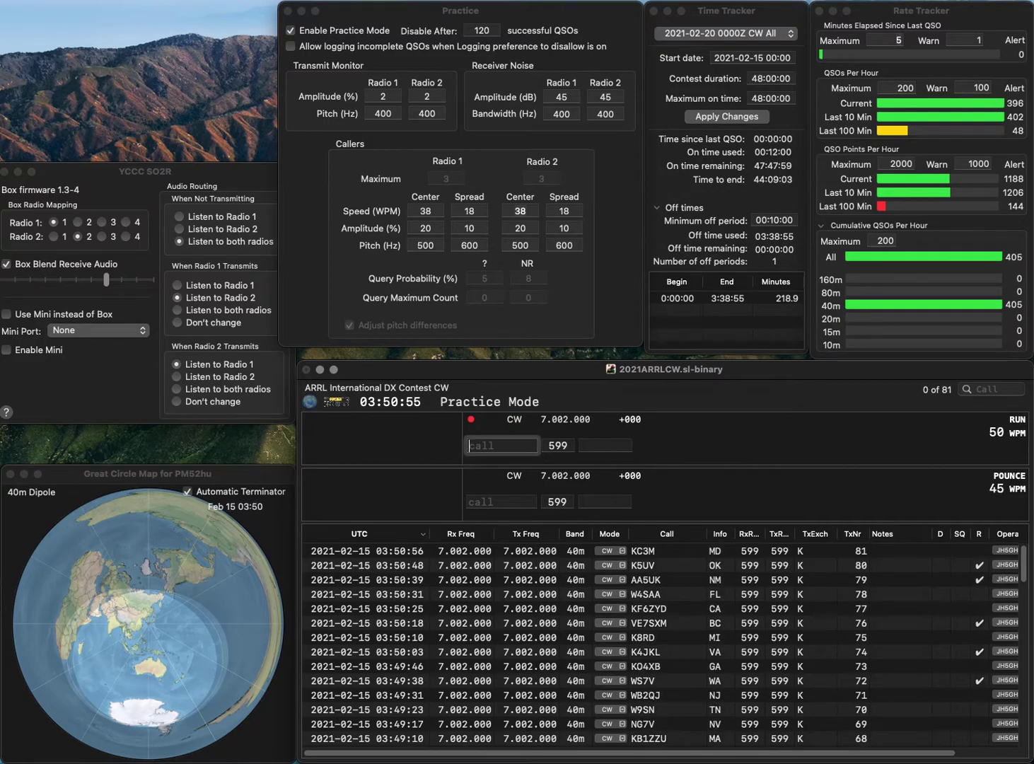
pyautogui.write('AI4ZS')
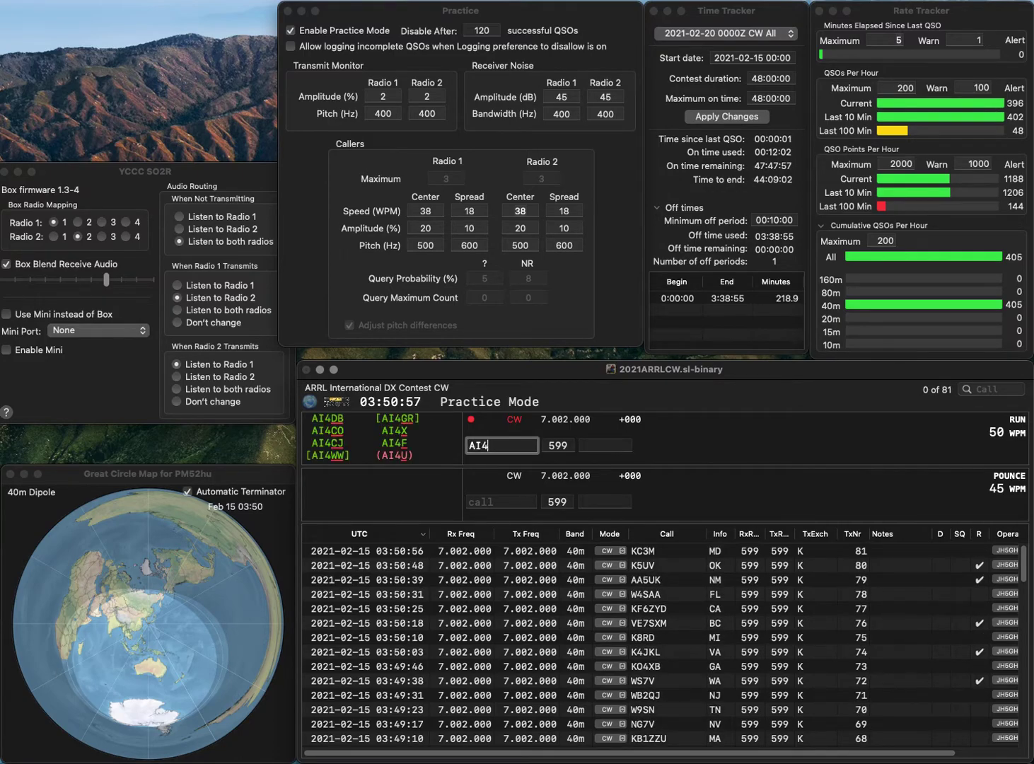
pyautogui.click(485, 444)
pyautogui.press('BackSpace')
pyautogui.write('E4Z')
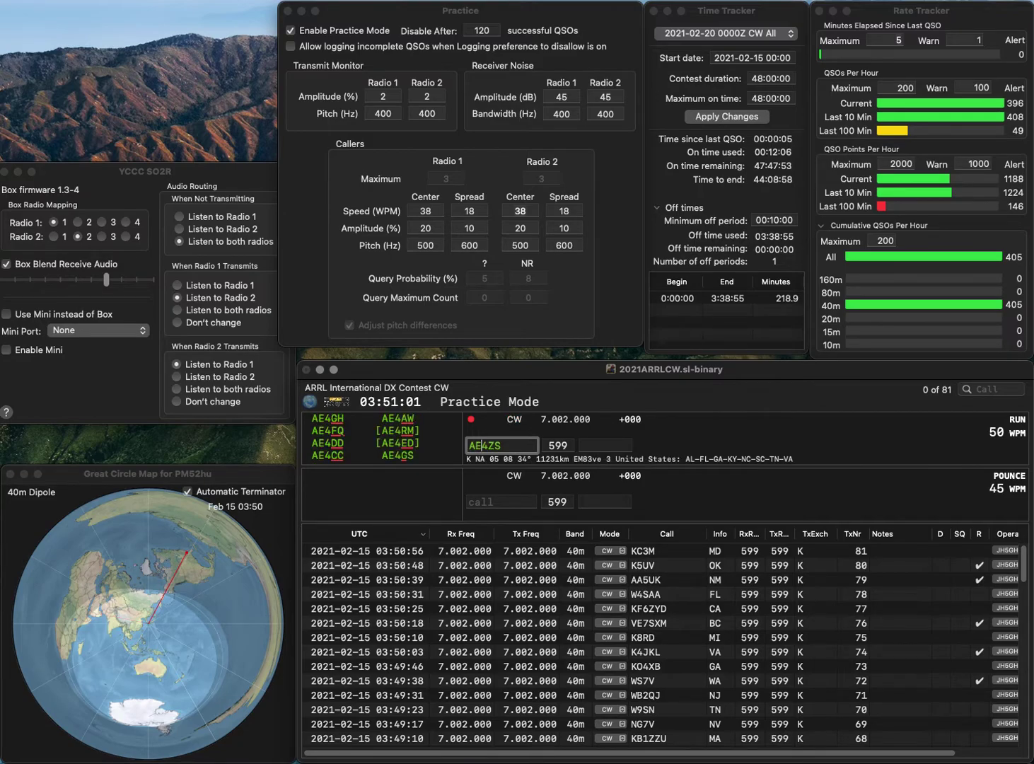
pyautogui.press('BackSpace')
pyautogui.write('GS')
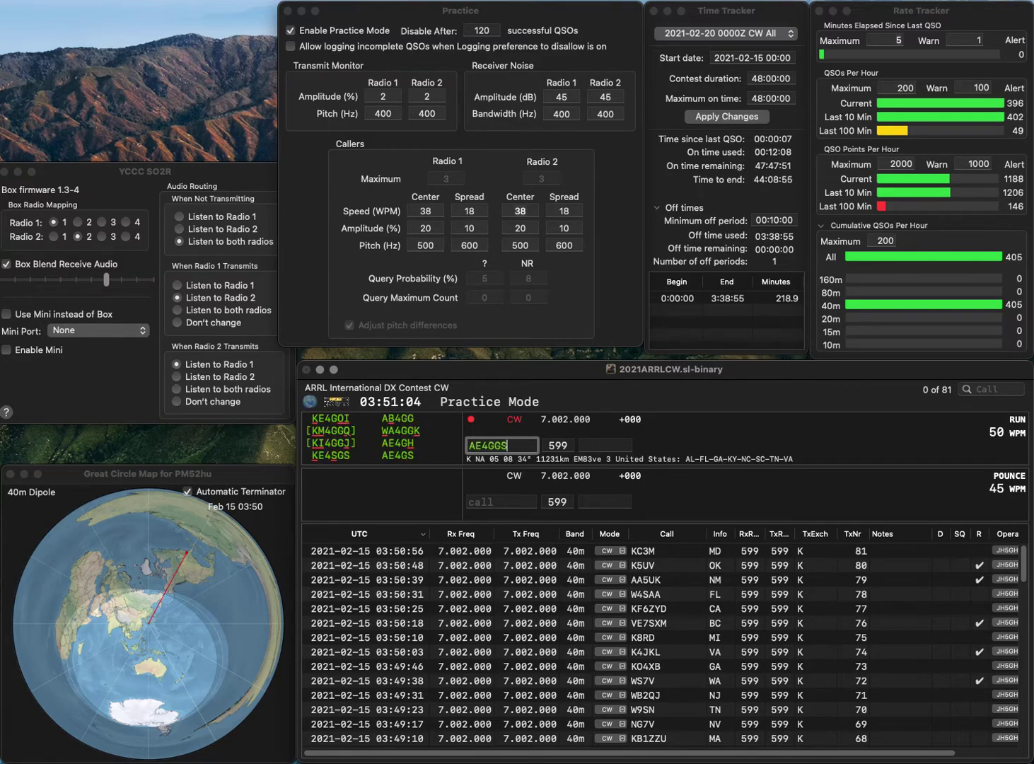
pyautogui.click(605, 444)
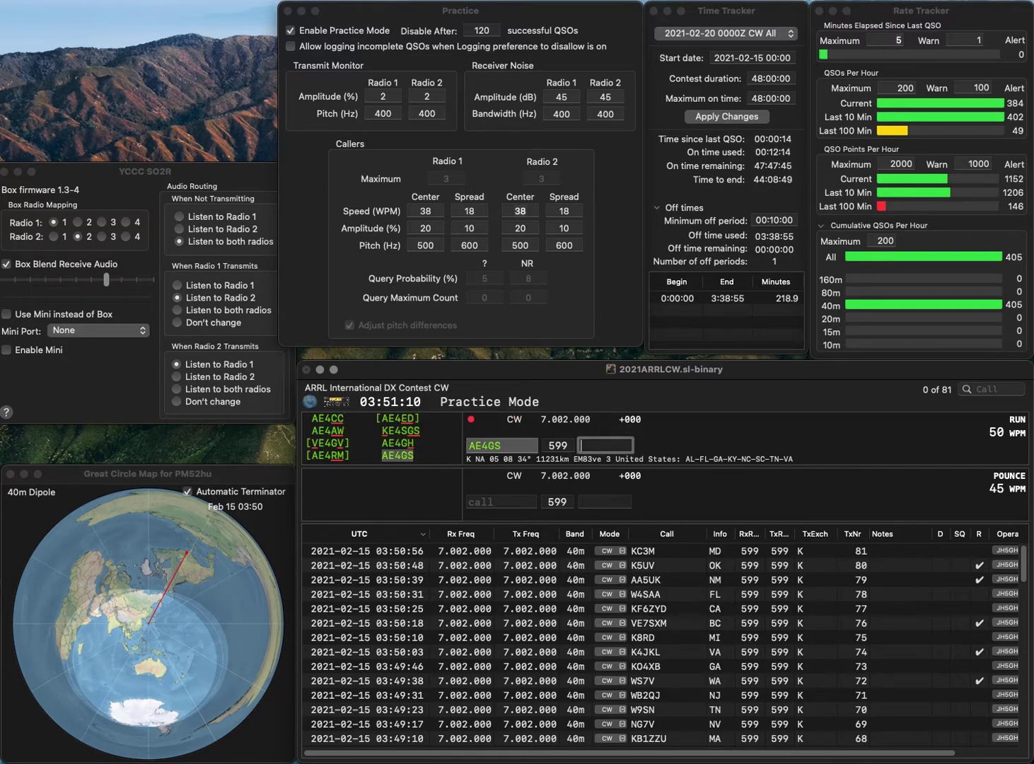
pyautogui.write('C')
pyautogui.press('Return')
# - Log a contact with call N5JED on the Run radio, with TX as the received exchange
pyautogui.write('K')
pyautogui.press('BackSpace')
pyautogui.write('N5')
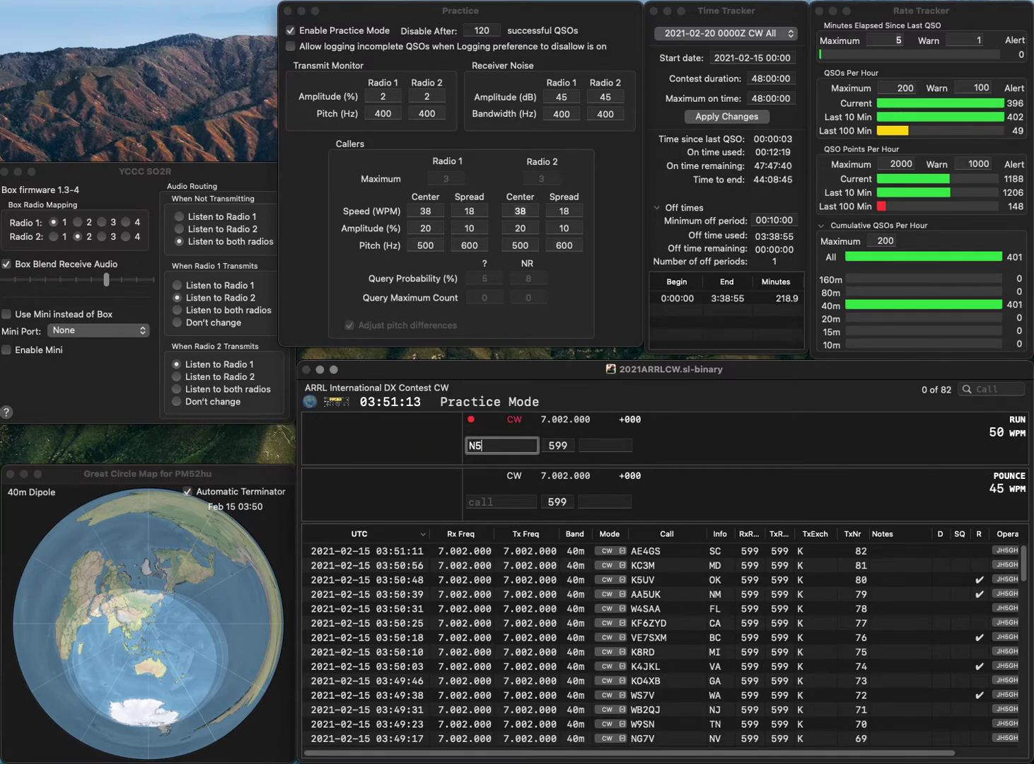
pyautogui.write('JED')
pyautogui.press('space')
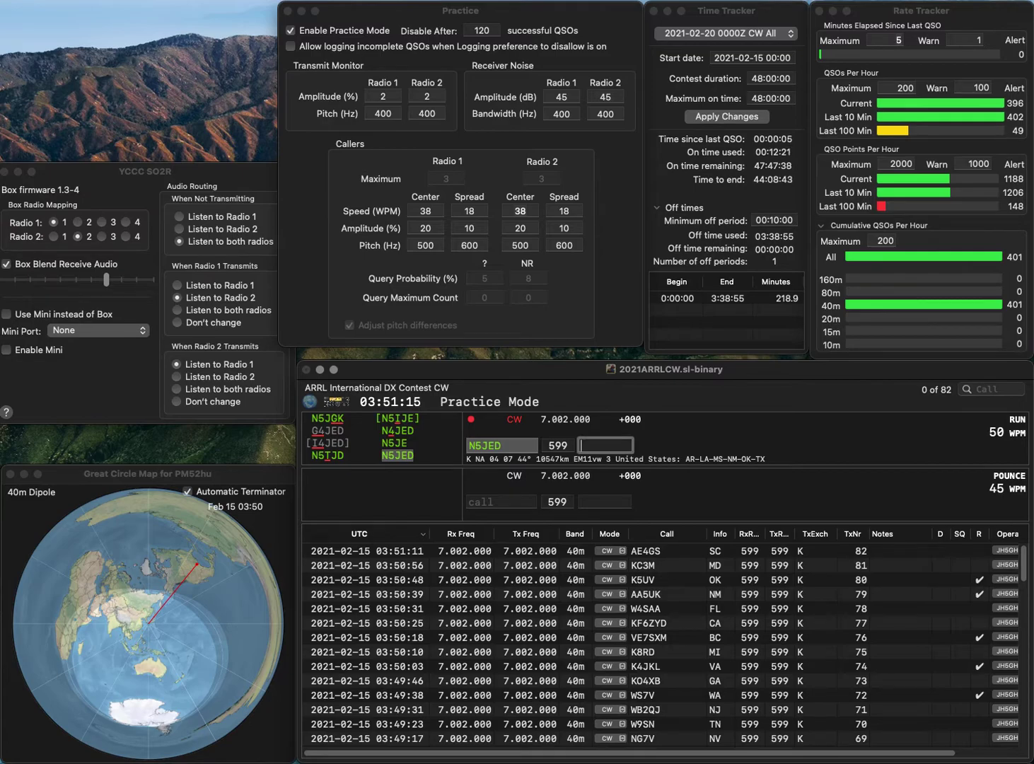
pyautogui.write('TX')
pyautogui.press('Return')
pyautogui.write('K4FT')
pyautogui.press('Return')
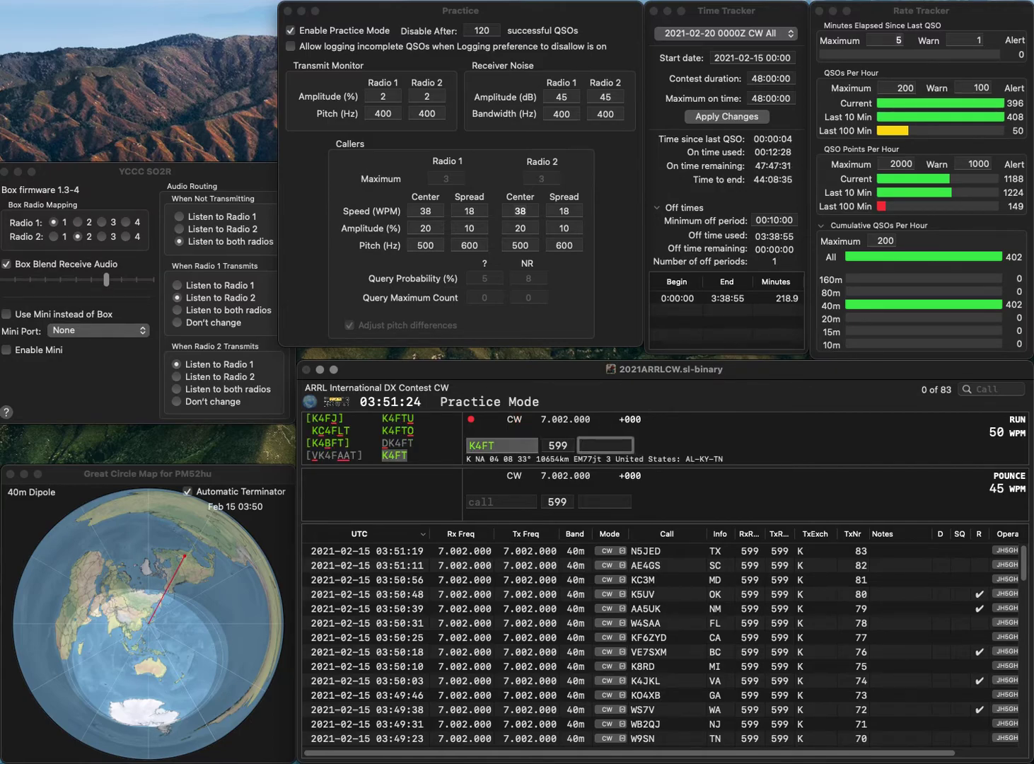
pyautogui.write('TN')
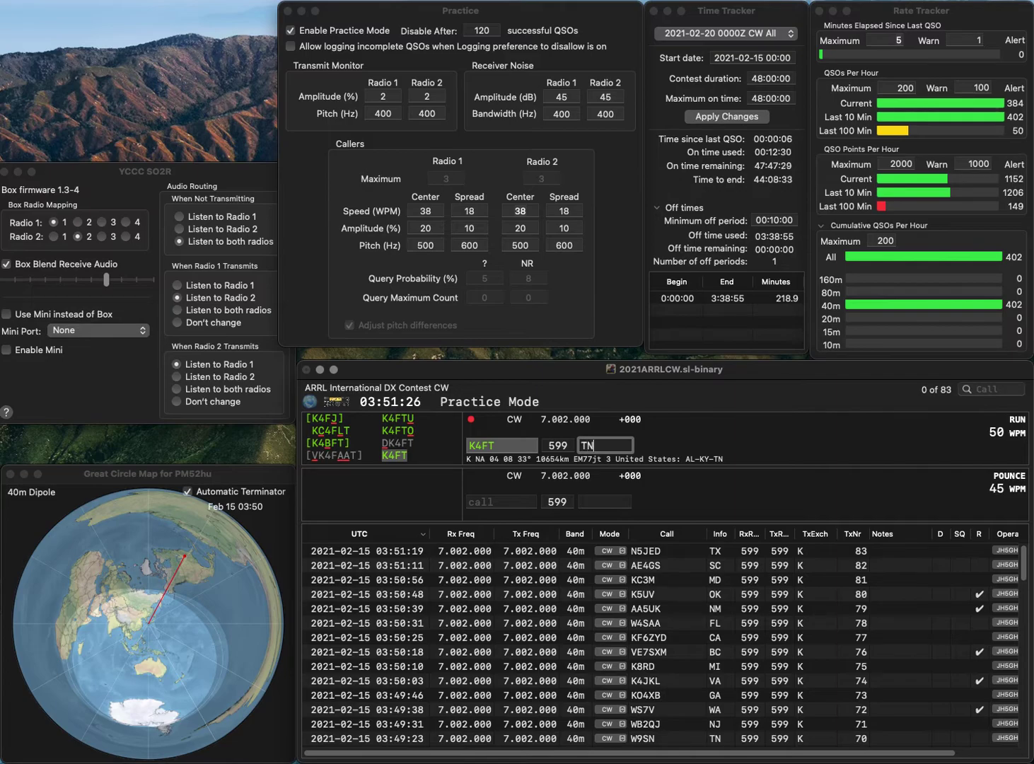
pyautogui.press('Return')
# - Log a contact on the Run radio with the call corrected to AE4FQ and SC as the received exchange
pyautogui.write('AI')
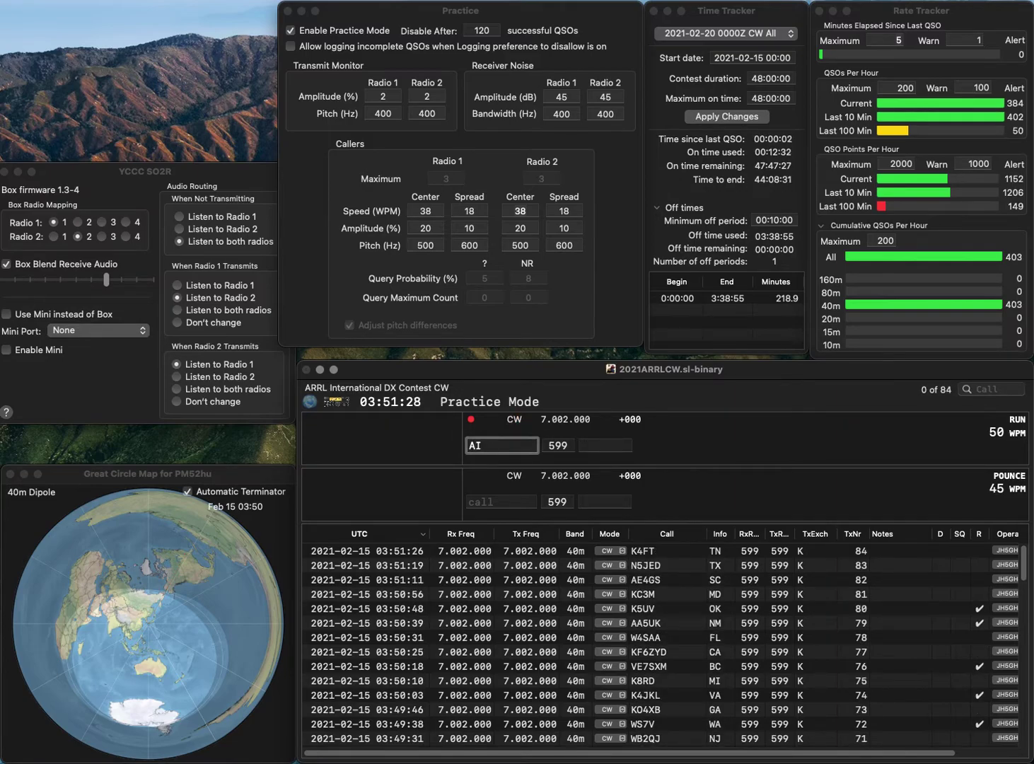
pyautogui.write('FQ')
pyautogui.press('Return')
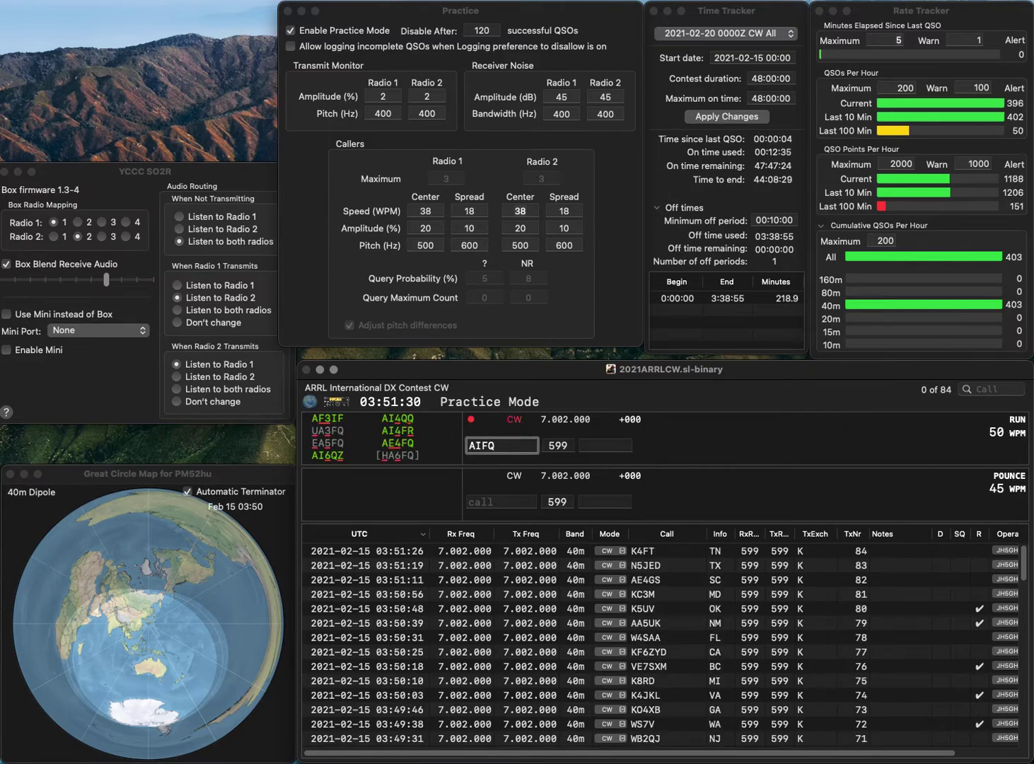
pyautogui.press('BackSpace')
pyautogui.write('E4')
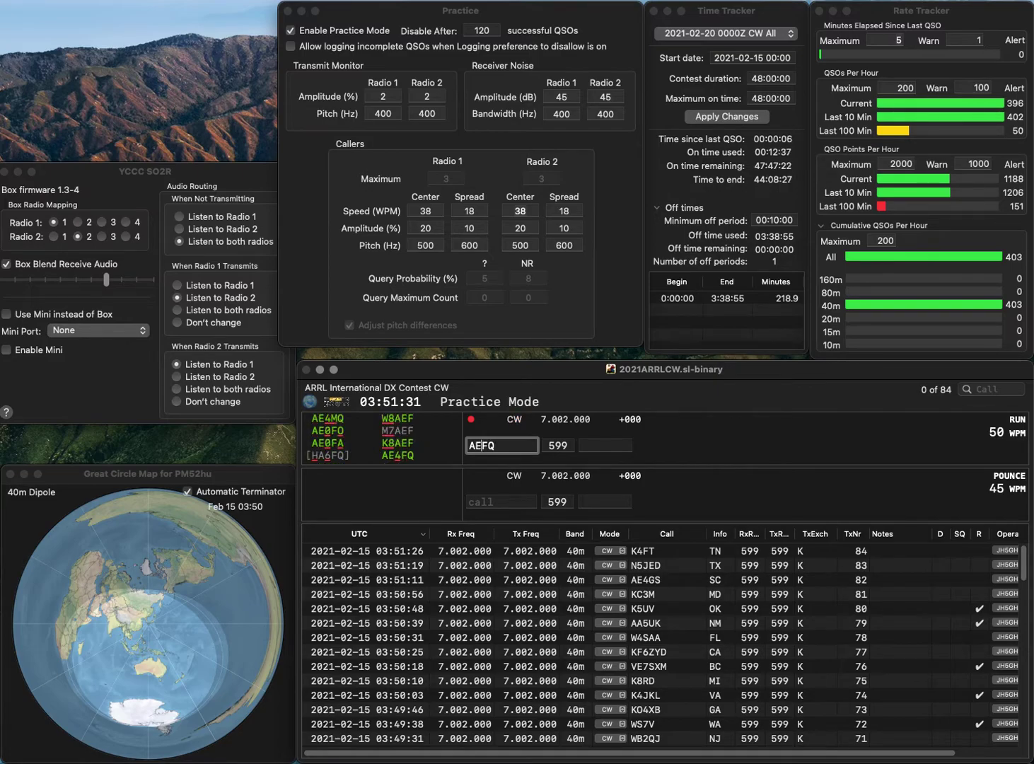
pyautogui.press('Return')
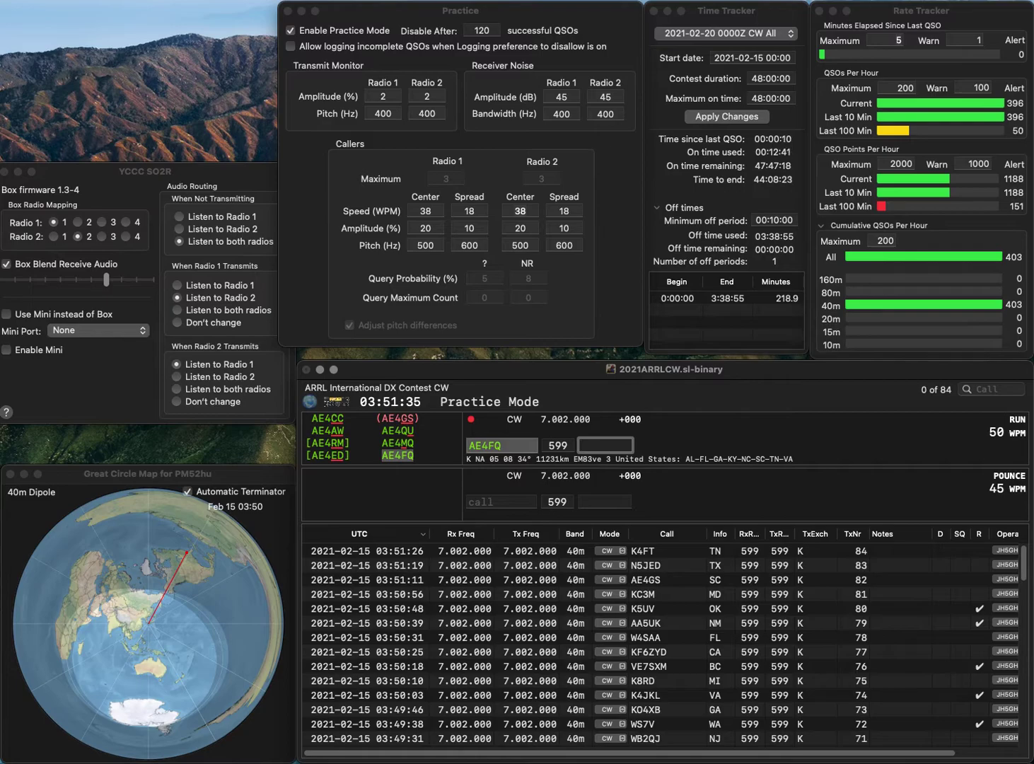
pyautogui.press('Return')
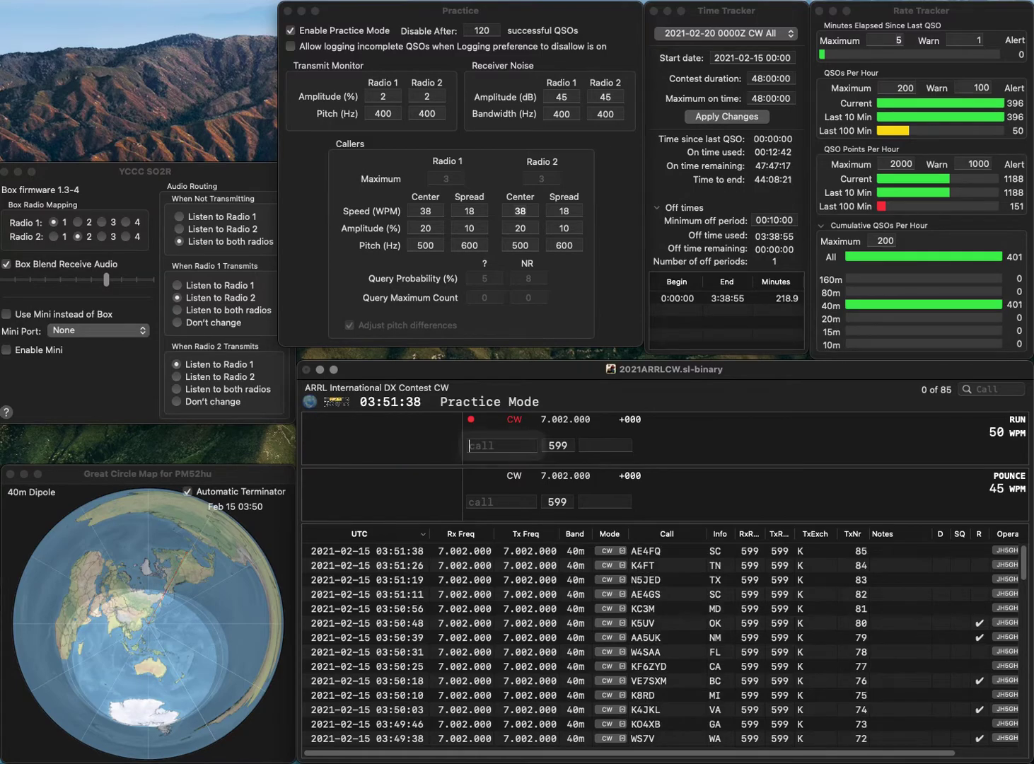
pyautogui.write('V')
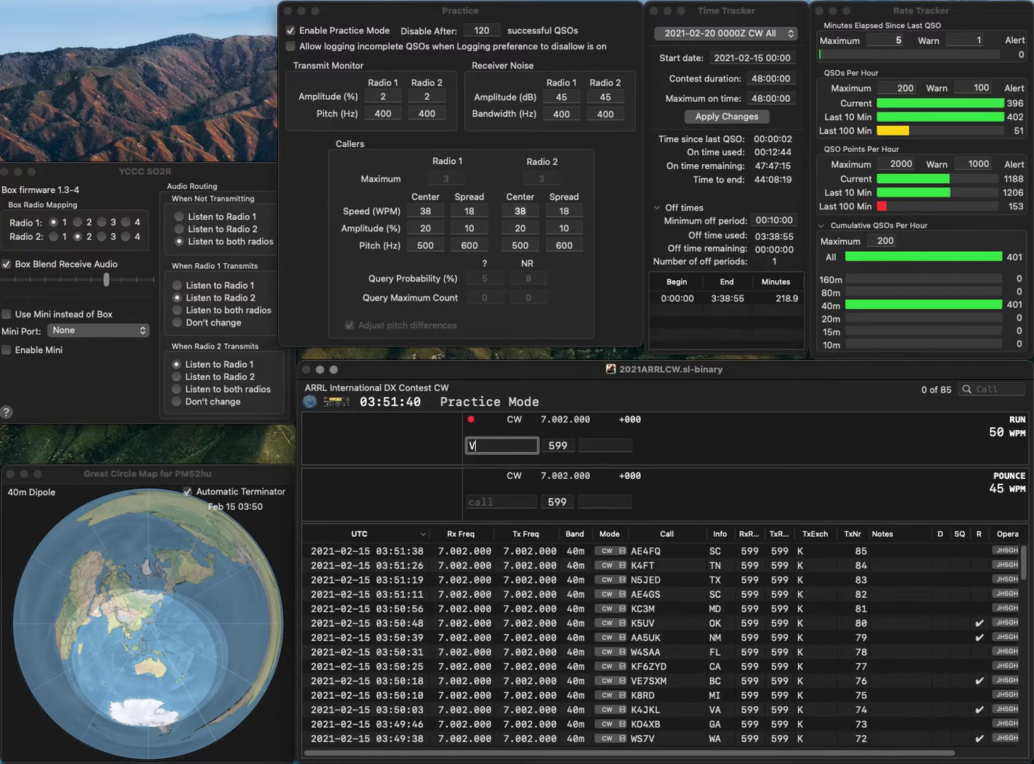
pyautogui.write('A3J')
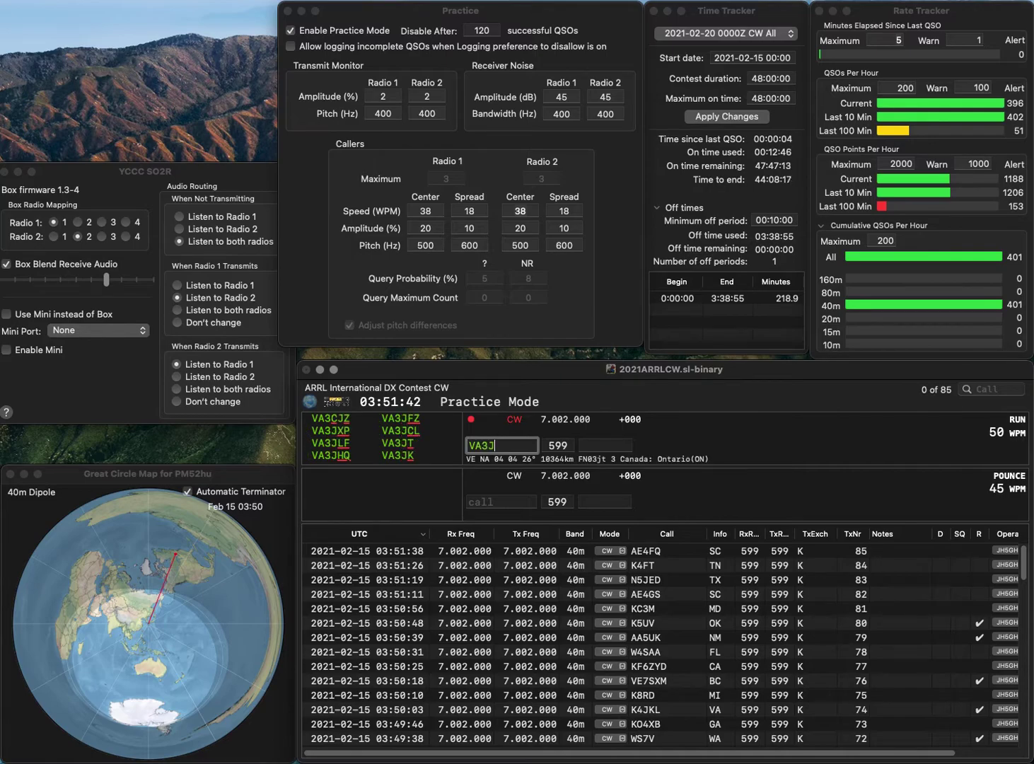
pyautogui.write('LWJL')
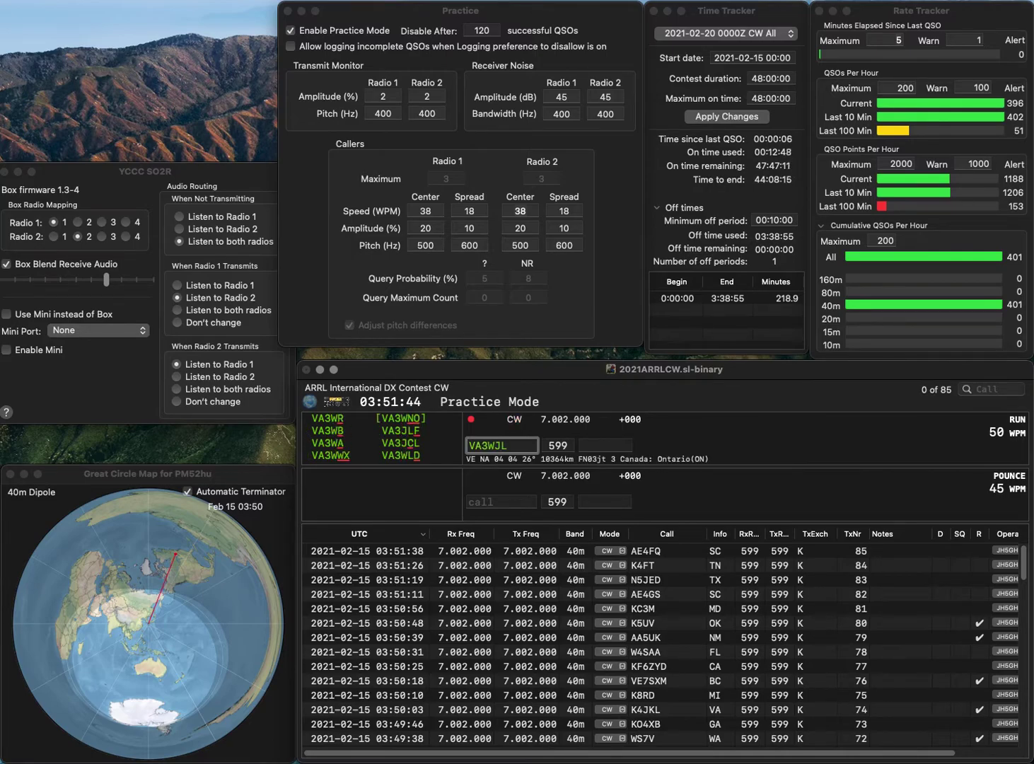
pyautogui.press('BackSpace')
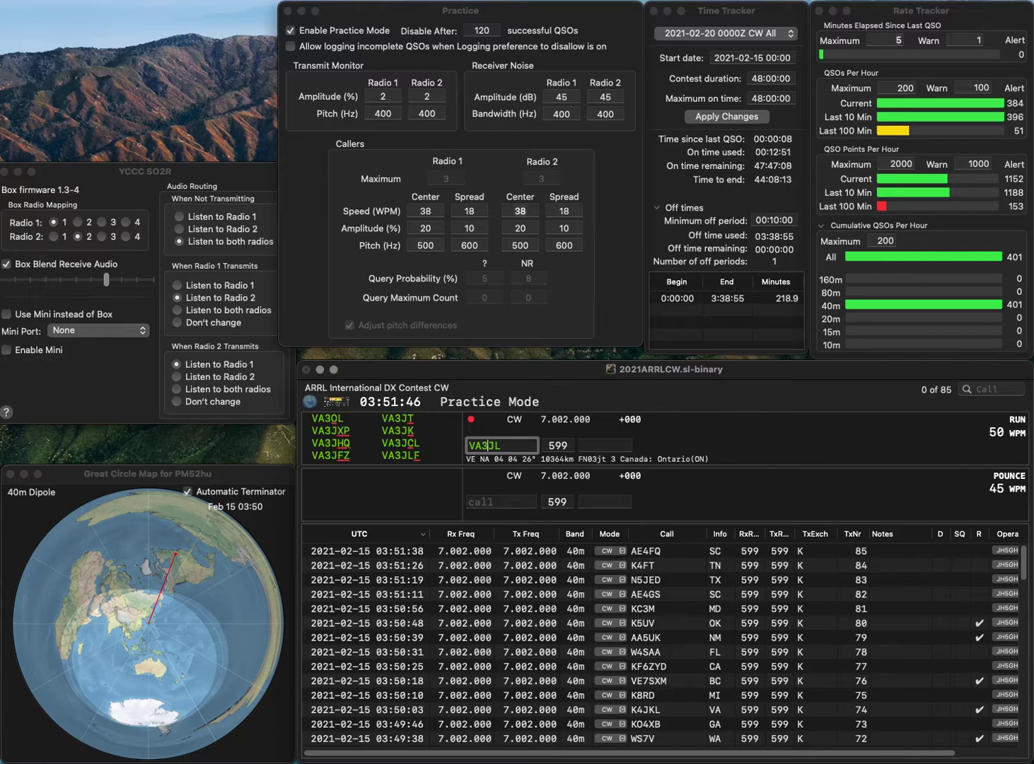
pyautogui.write('C')
pyautogui.press('Return')
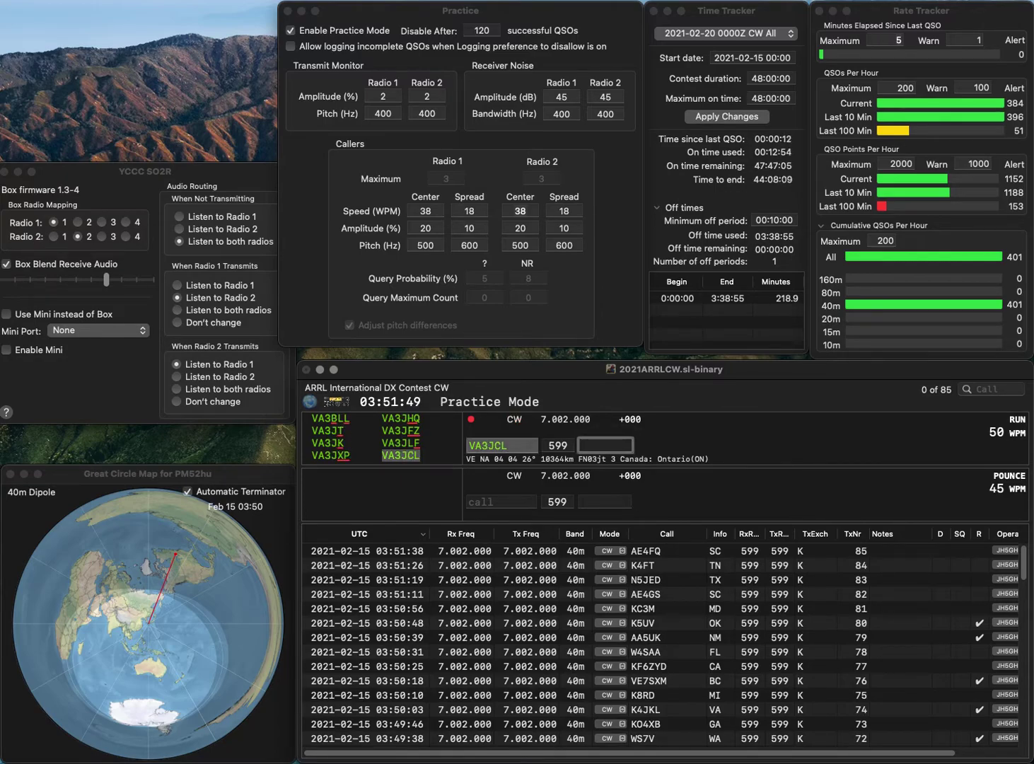
pyautogui.press('Return')
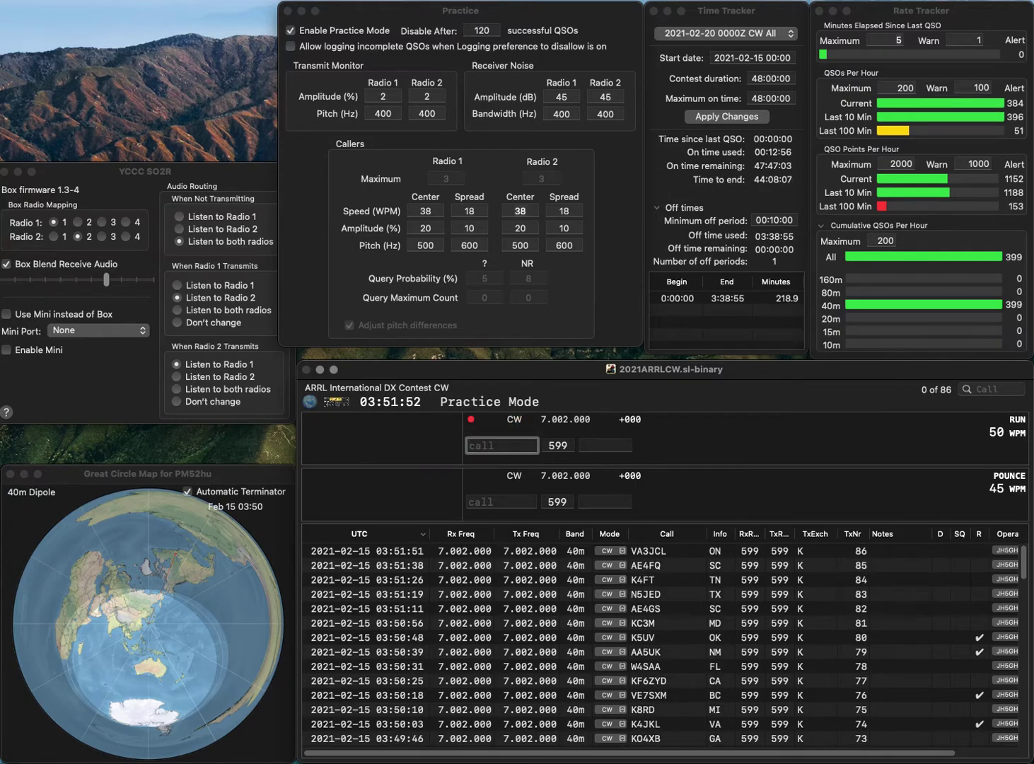
pyautogui.write('K1SE')
pyautogui.press('Return')
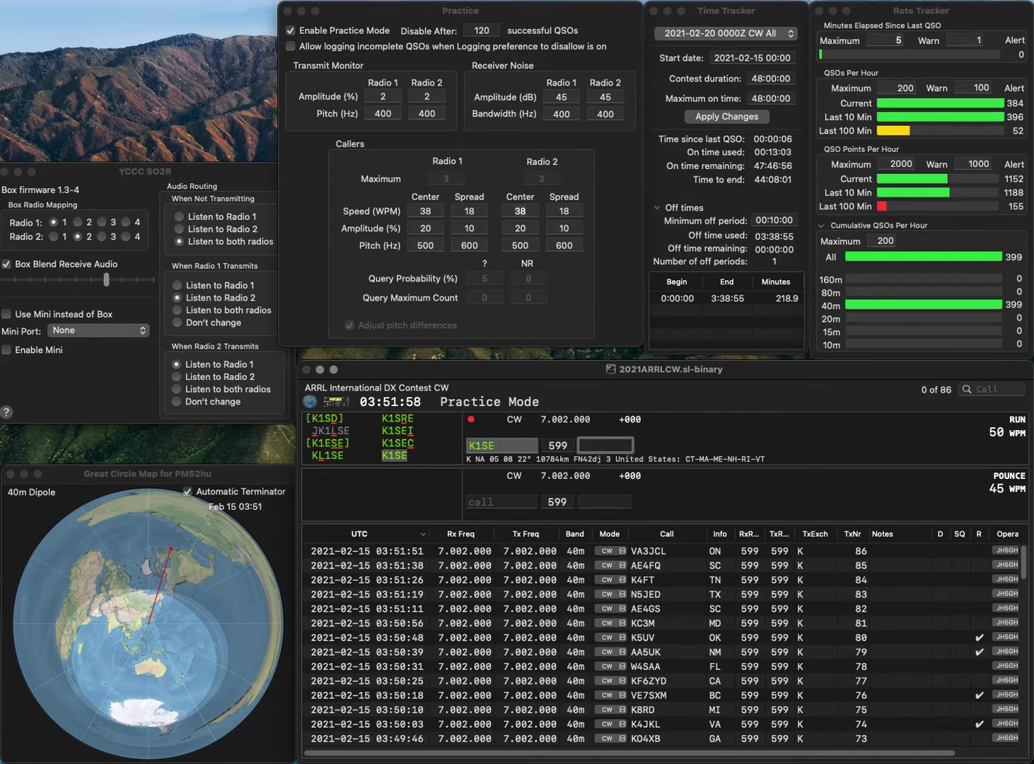
pyautogui.write('NH')
pyautogui.press('Return')
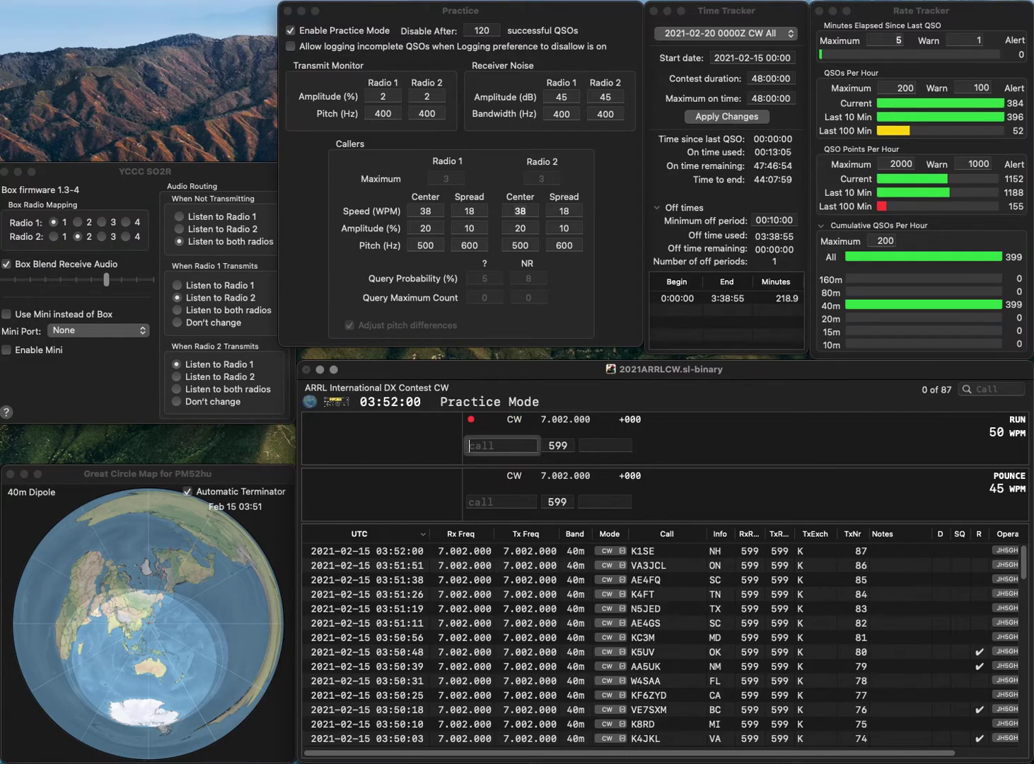
# - Enter the next caller on the Run radio as AI4DX and correct the call to AE4DX
pyautogui.write('AI4DX')
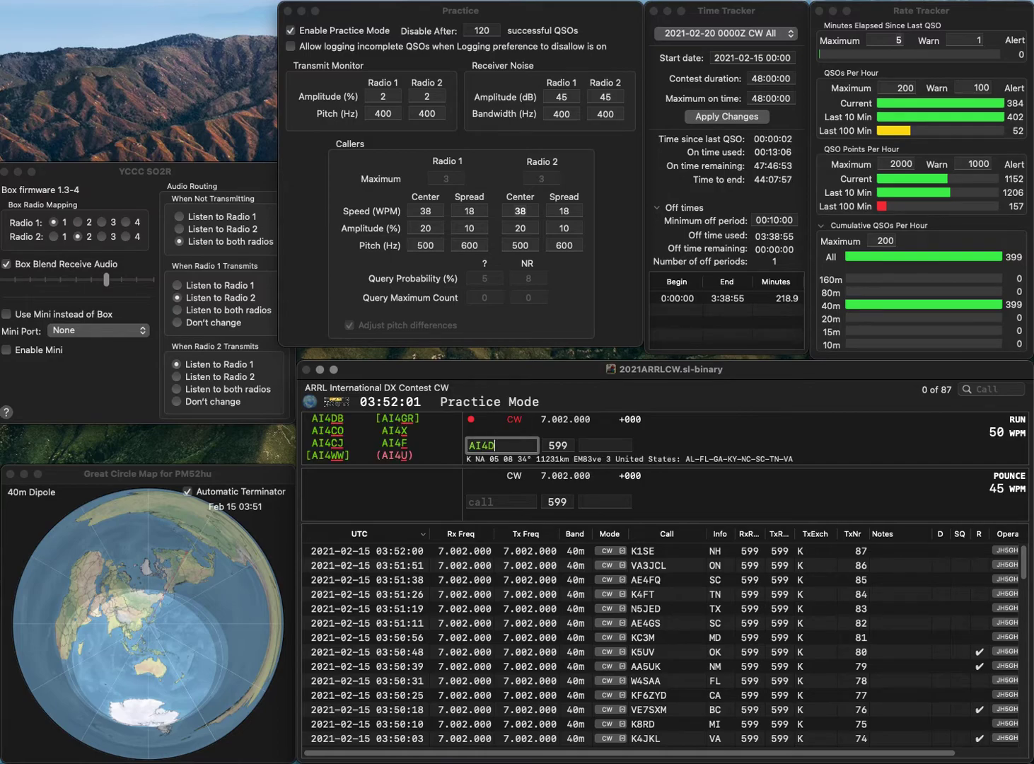
pyautogui.press('Left')
pyautogui.press('Left')
pyautogui.press('Left')
pyautogui.press('BackSpace')
pyautogui.write('E')
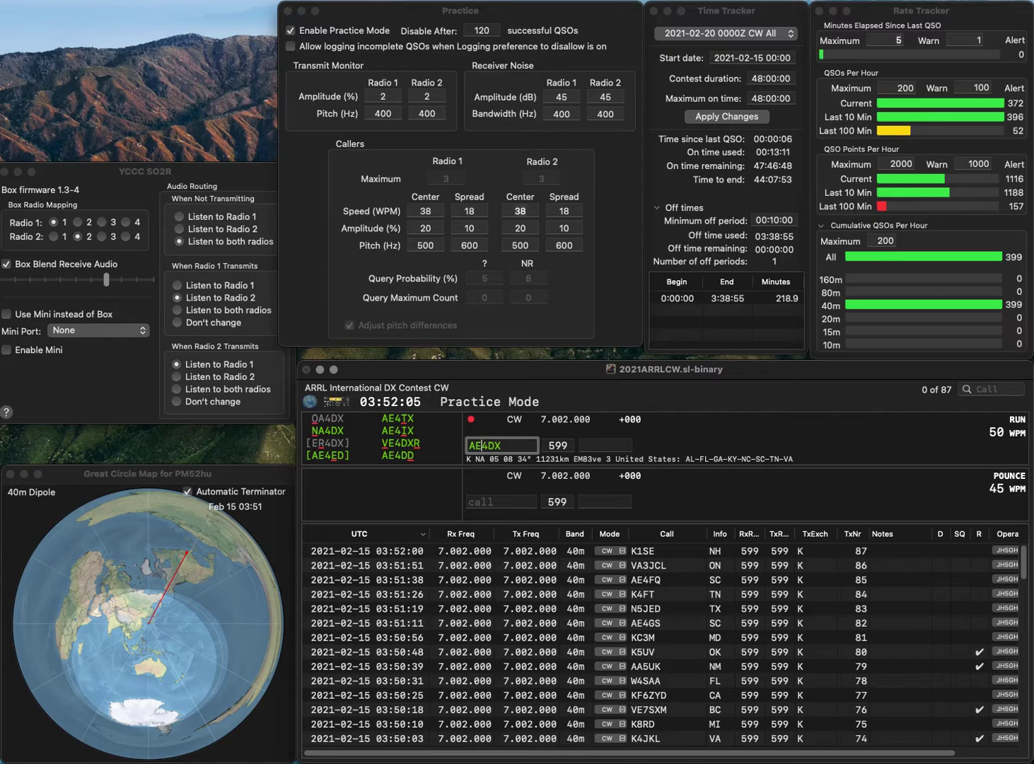
pyautogui.press('BackSpace')
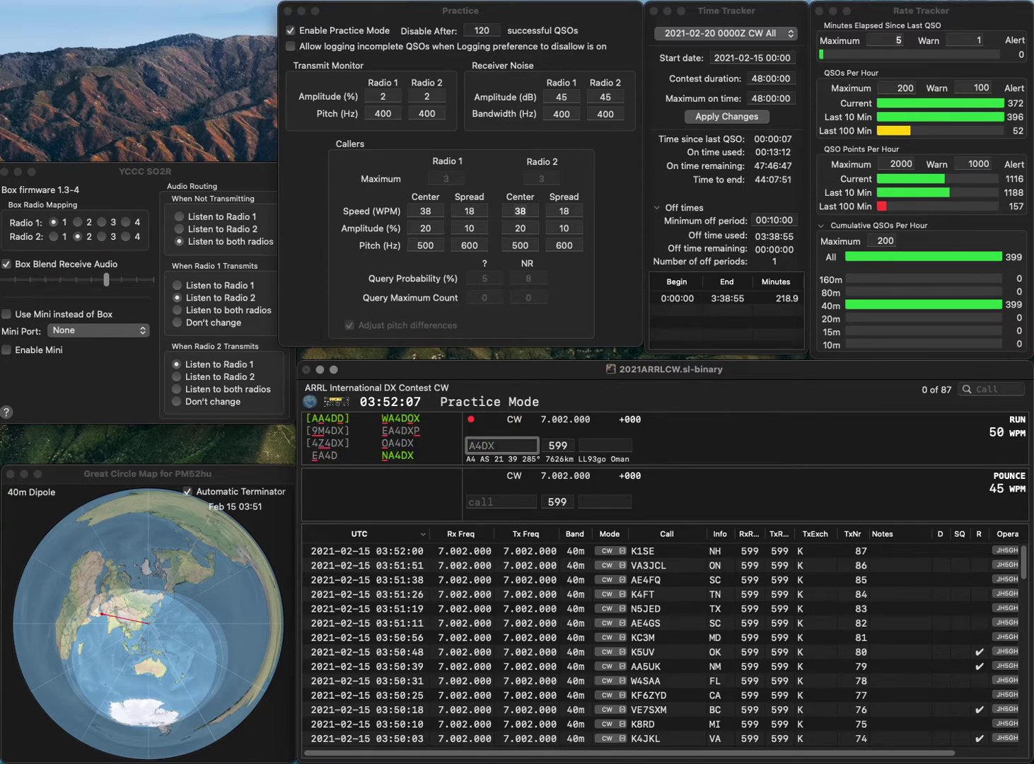
pyautogui.write('I')
pyautogui.press('BackSpace')
pyautogui.press('Delete')
pyautogui.write('E')
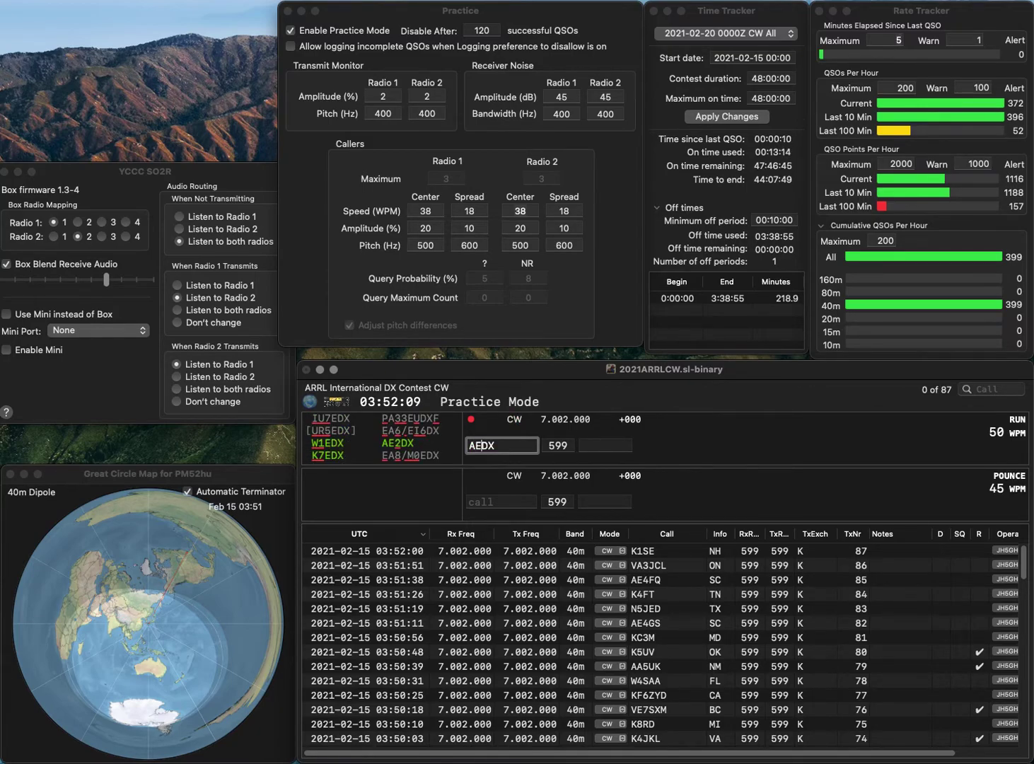
pyautogui.write('4')
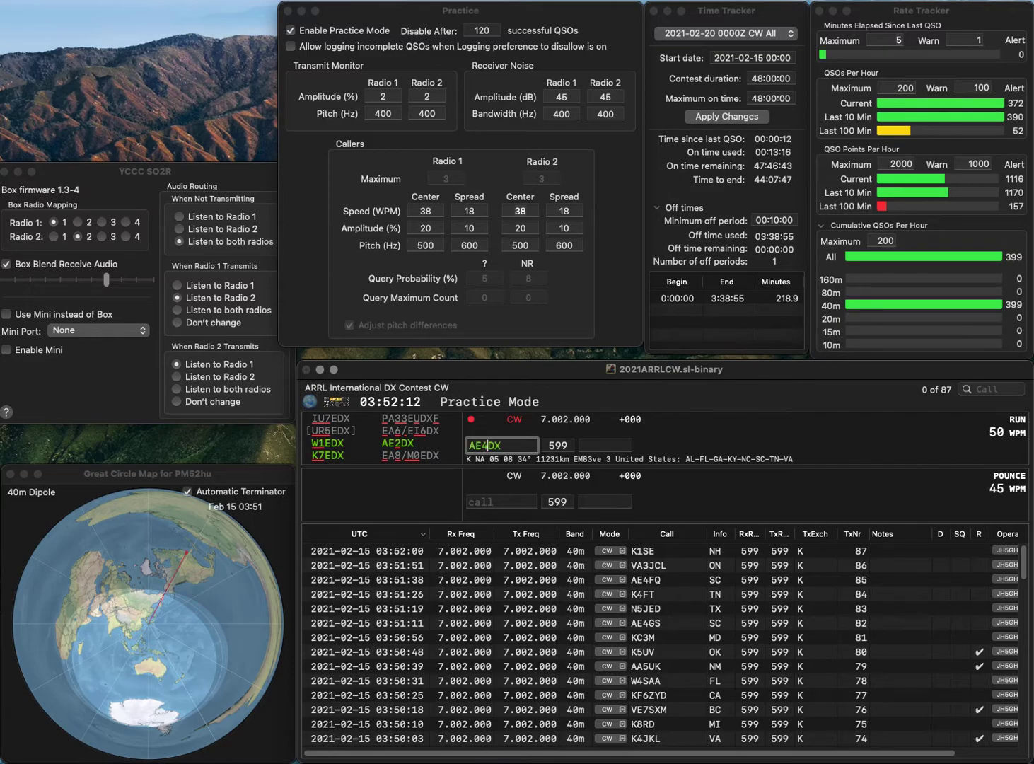
pyautogui.press('Delete')
pyautogui.write('A')
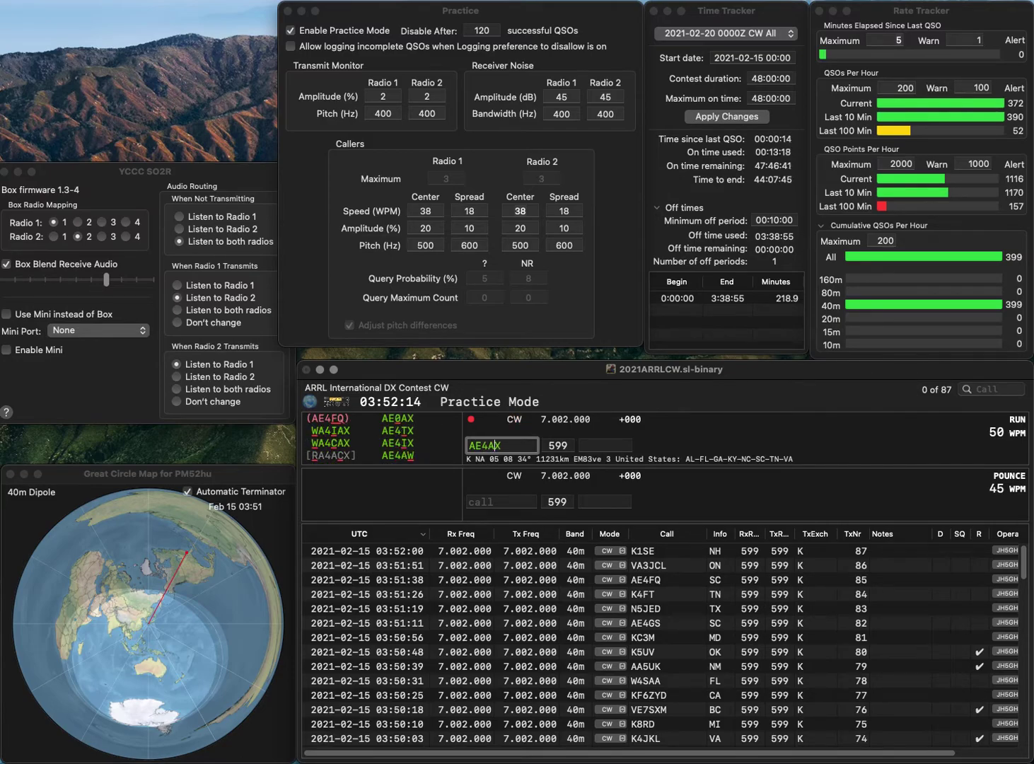
pyautogui.press('BackSpace')
pyautogui.write('I')
pyautogui.press('BackSpace')
pyautogui.press('BackSpace')
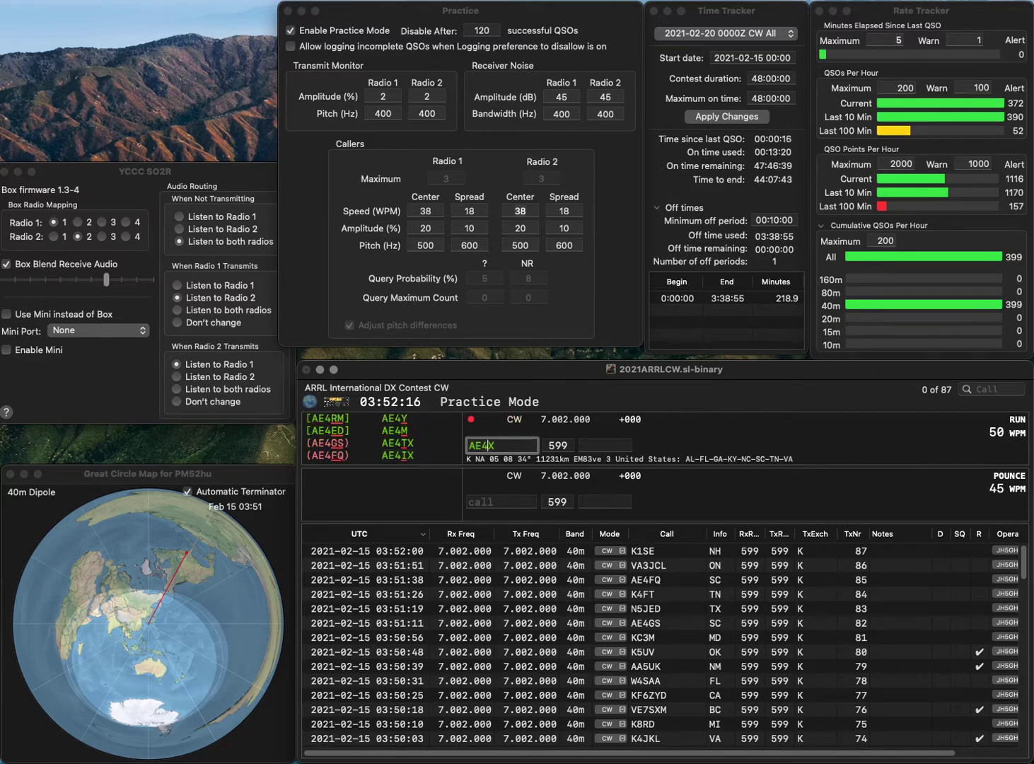
pyautogui.write('TX')
pyautogui.press('Return')
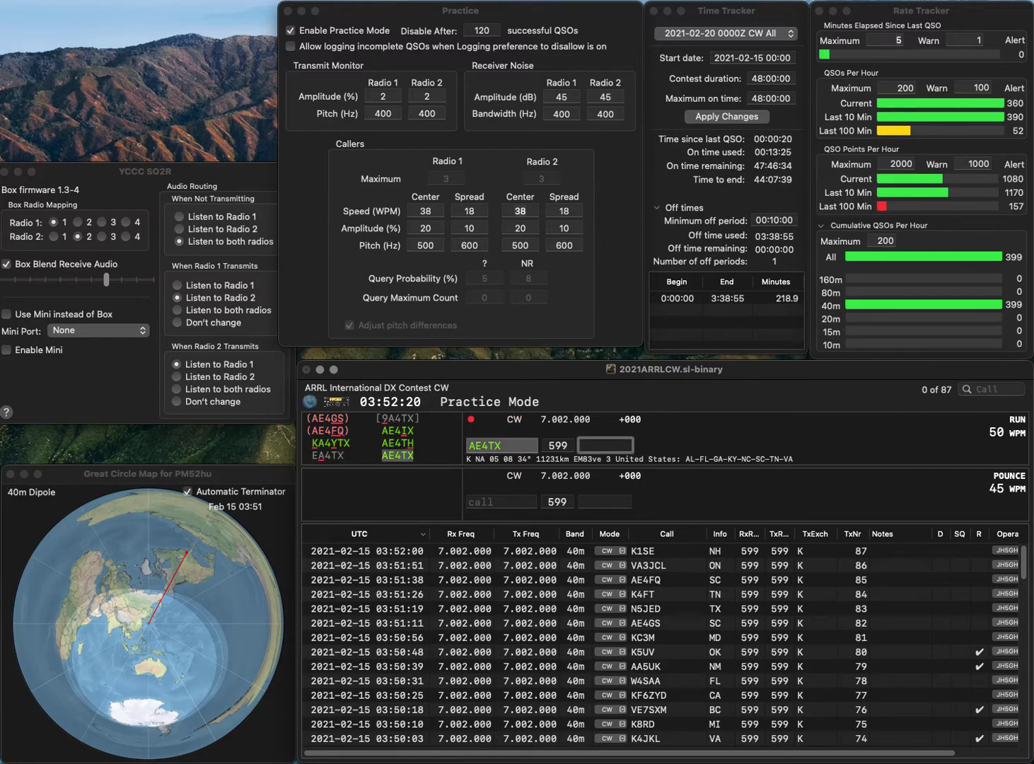
pyautogui.write('TN')
pyautogui.press('Return')
# - Log a contact with call N6DN on the Run radio, with CA as the received exchange
pyautogui.write('N6DN')
pyautogui.press('space')
pyautogui.write('CA')
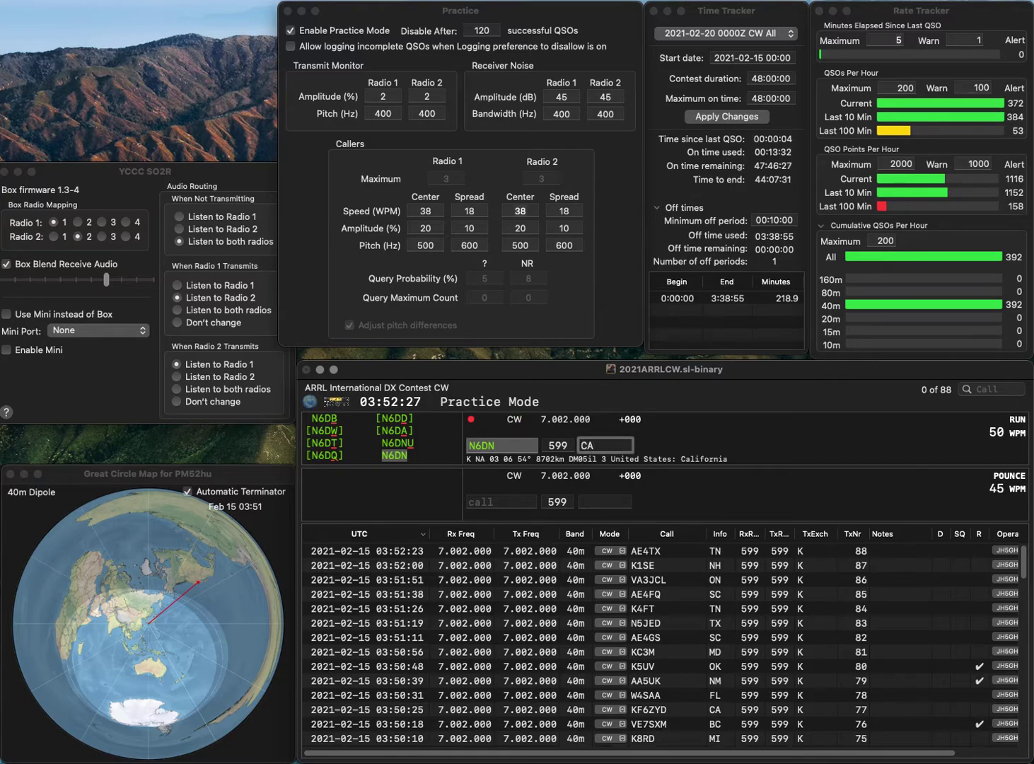
pyautogui.press('Return')
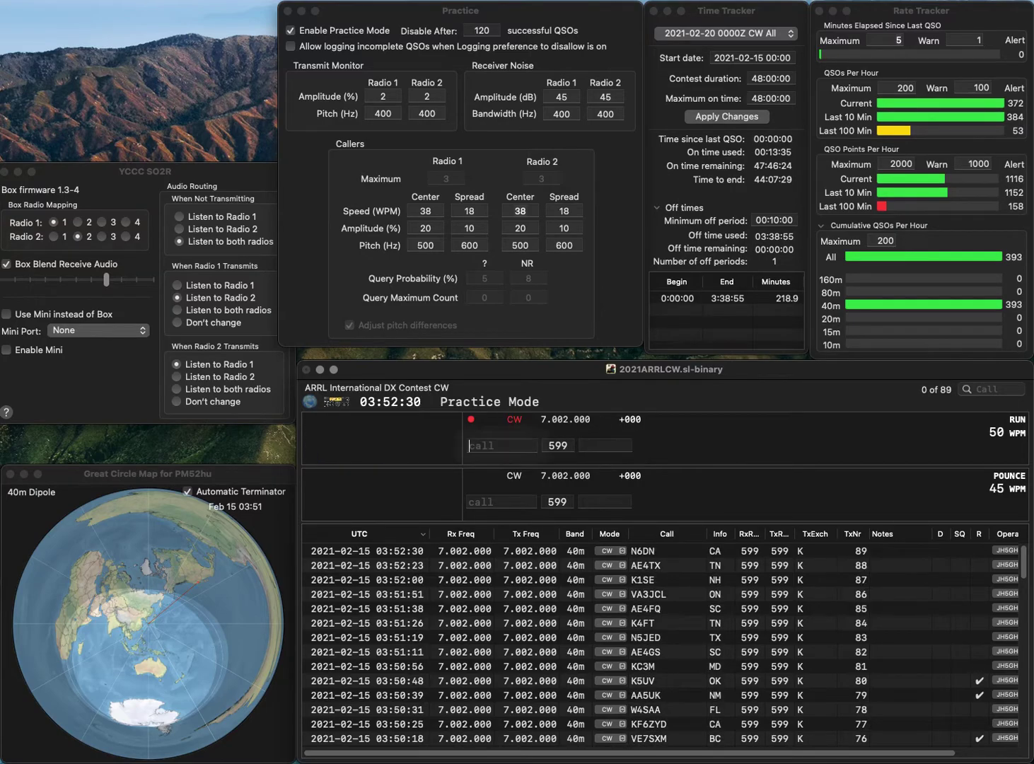
# - Log a contact with call NQ6X on the Run radio, with CA as the received exchange
pyautogui.write('NQ6X')
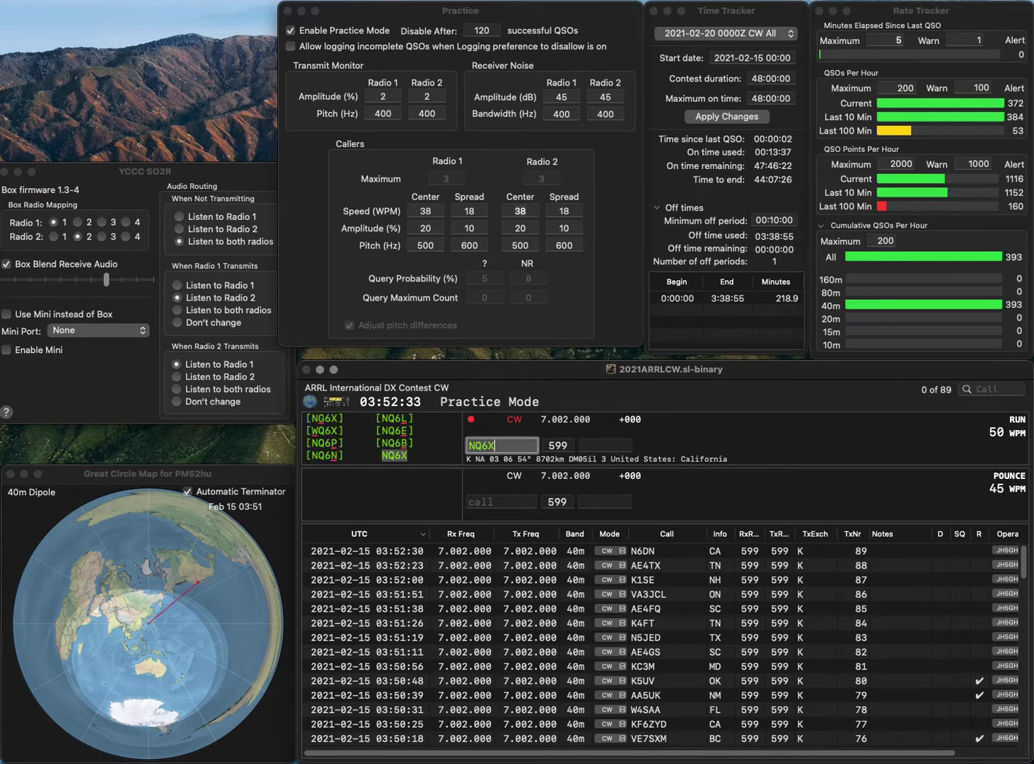
pyautogui.press('Return')
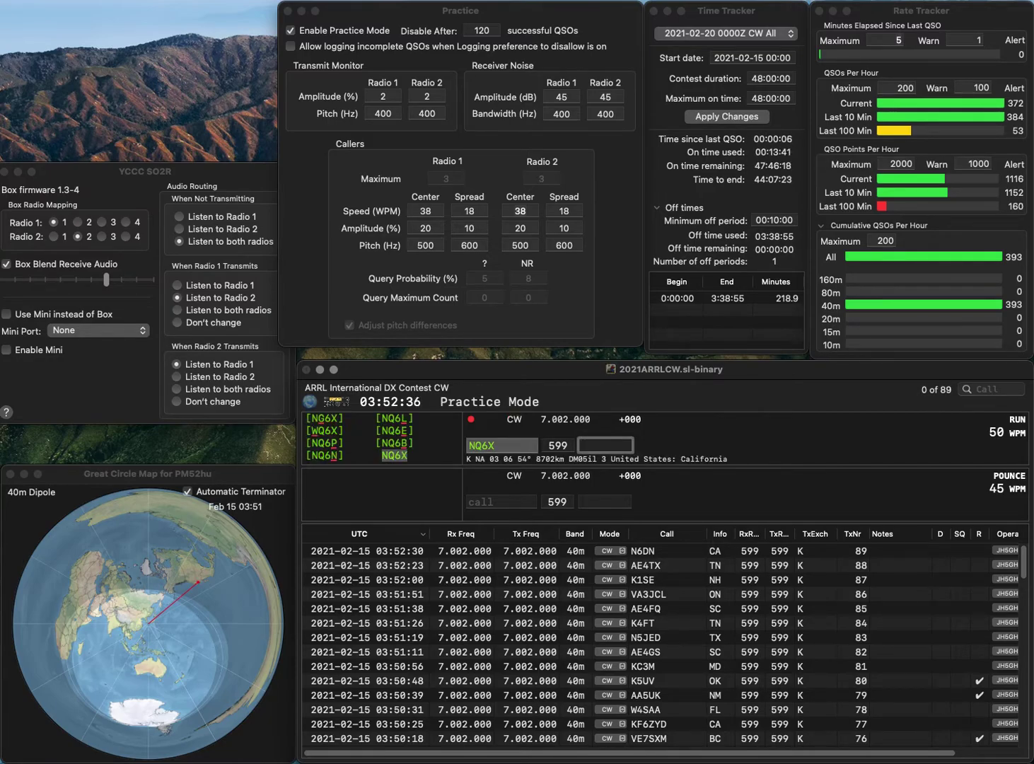
pyautogui.write('CA')
pyautogui.press('Return')
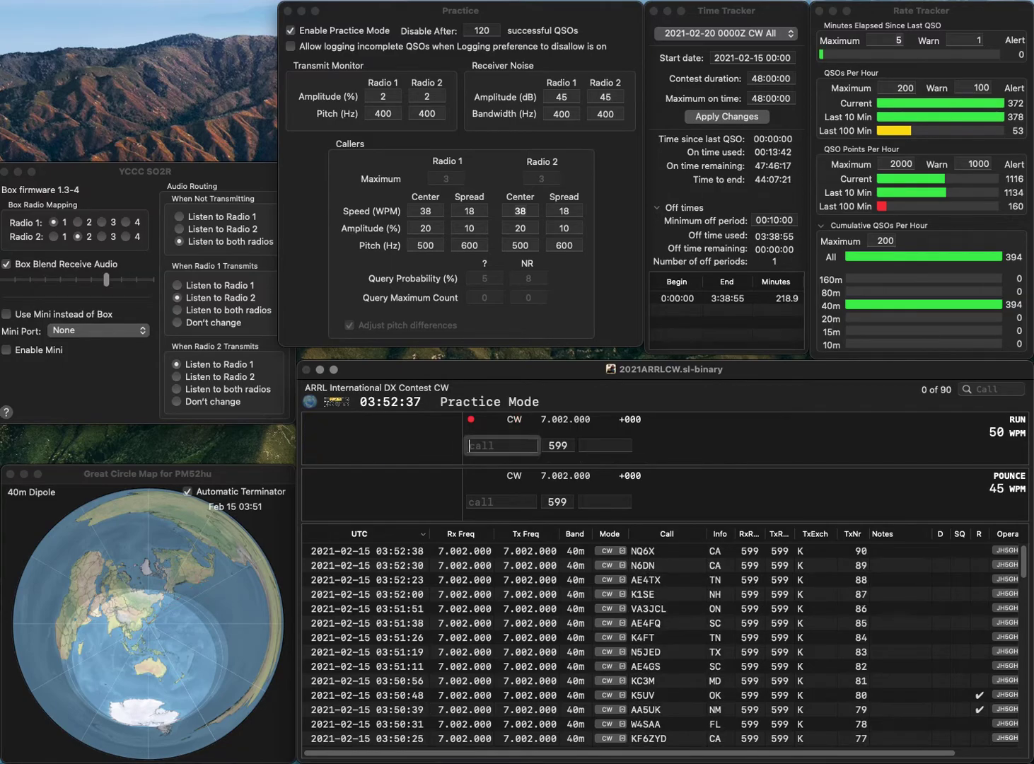
pyautogui.write('KC1')
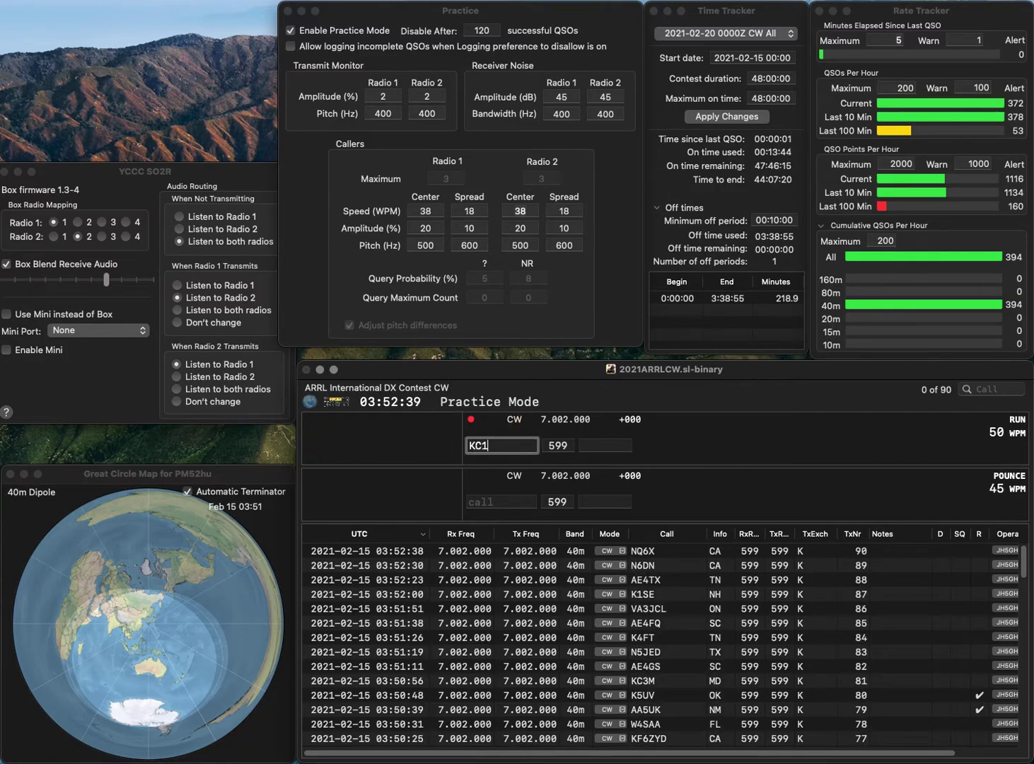
pyautogui.write('LKO')
pyautogui.press('space')
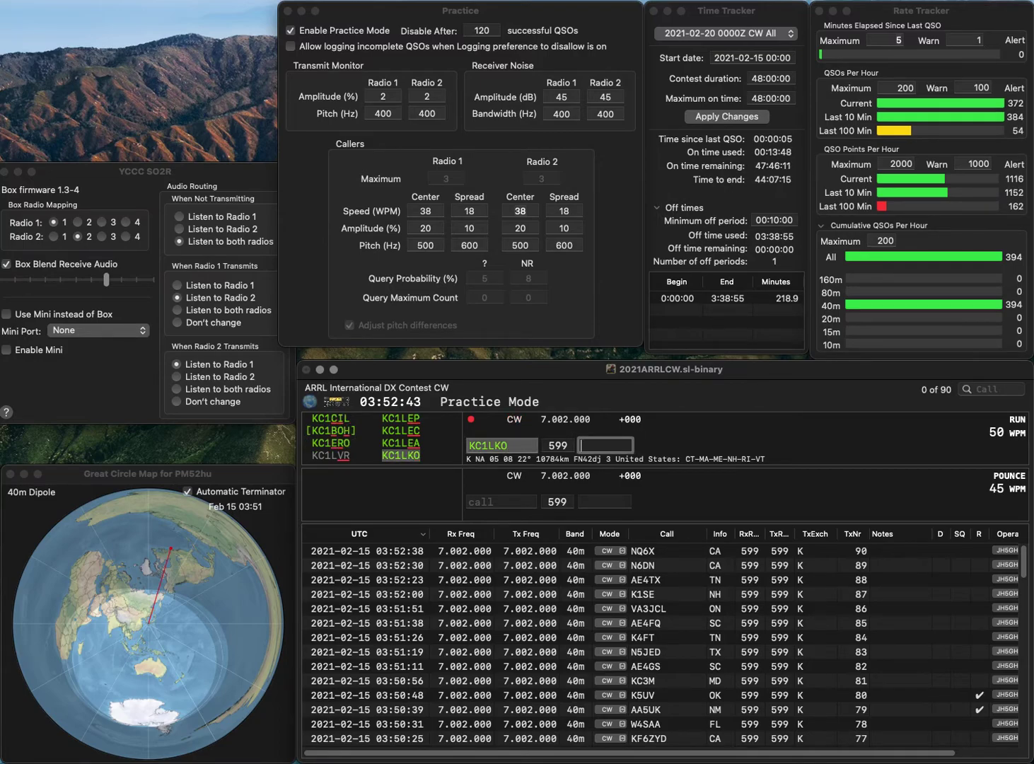
pyautogui.write('J')
pyautogui.write('N')
pyautogui.write('T')
pyautogui.press('Return')
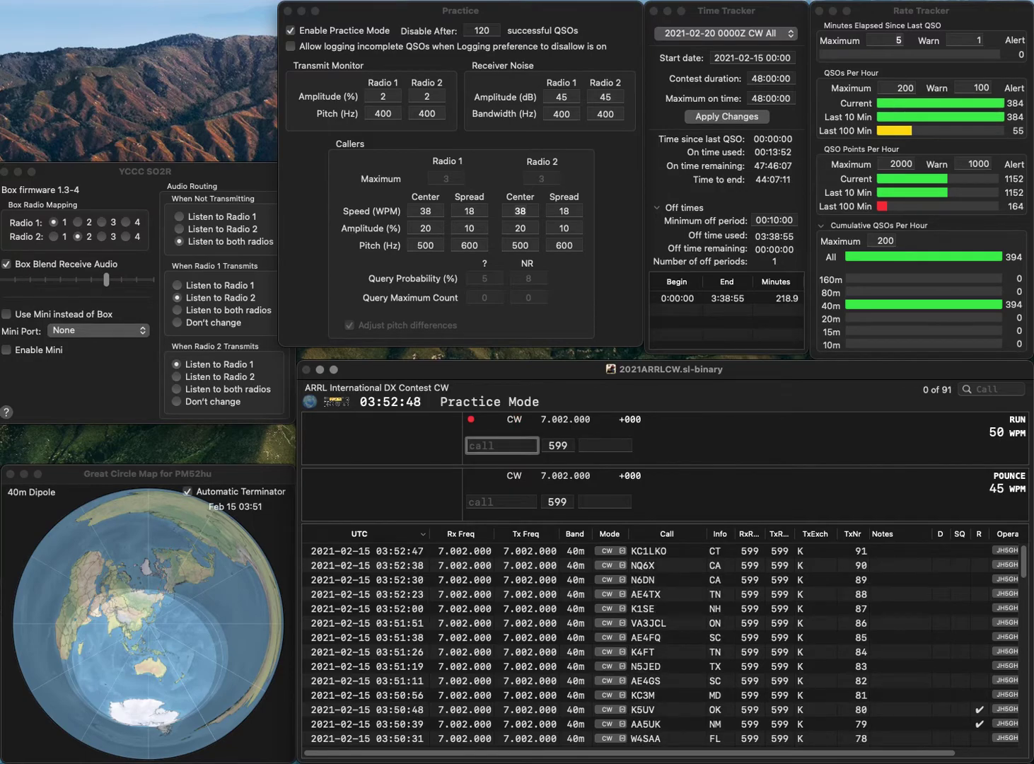
# - Log a contact with call NQ5M on the Run radio, with LA as the received exchange
pyautogui.write('NQ5M')
pyautogui.press('space')
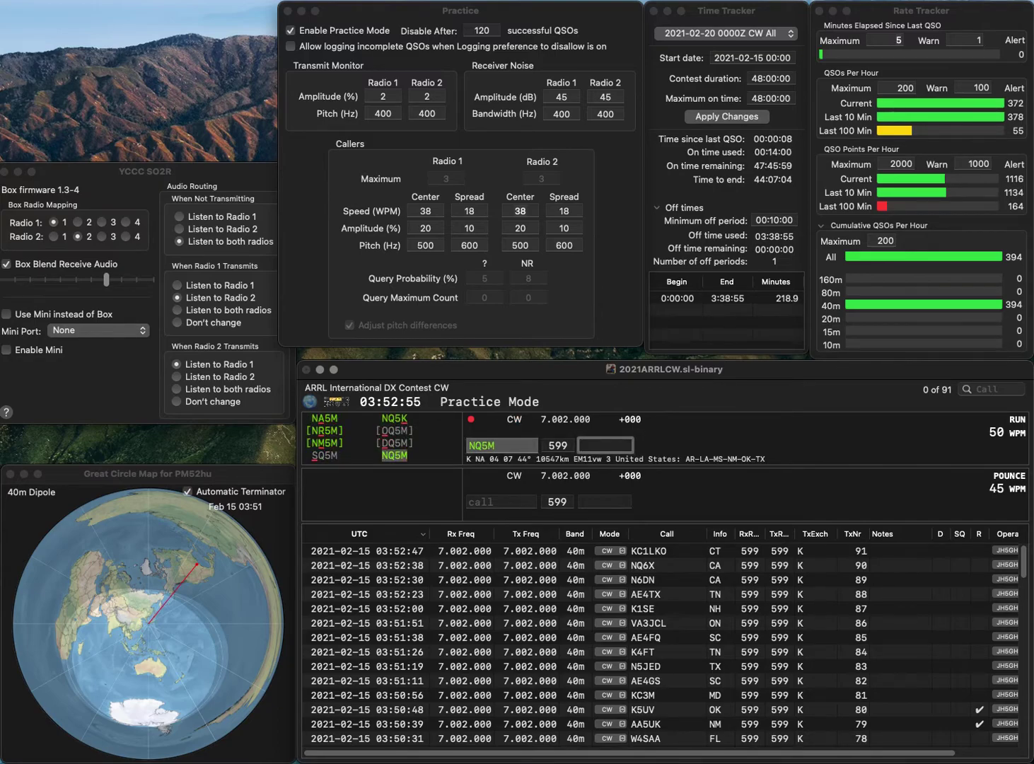
pyautogui.write('LA')
pyautogui.press('Return')
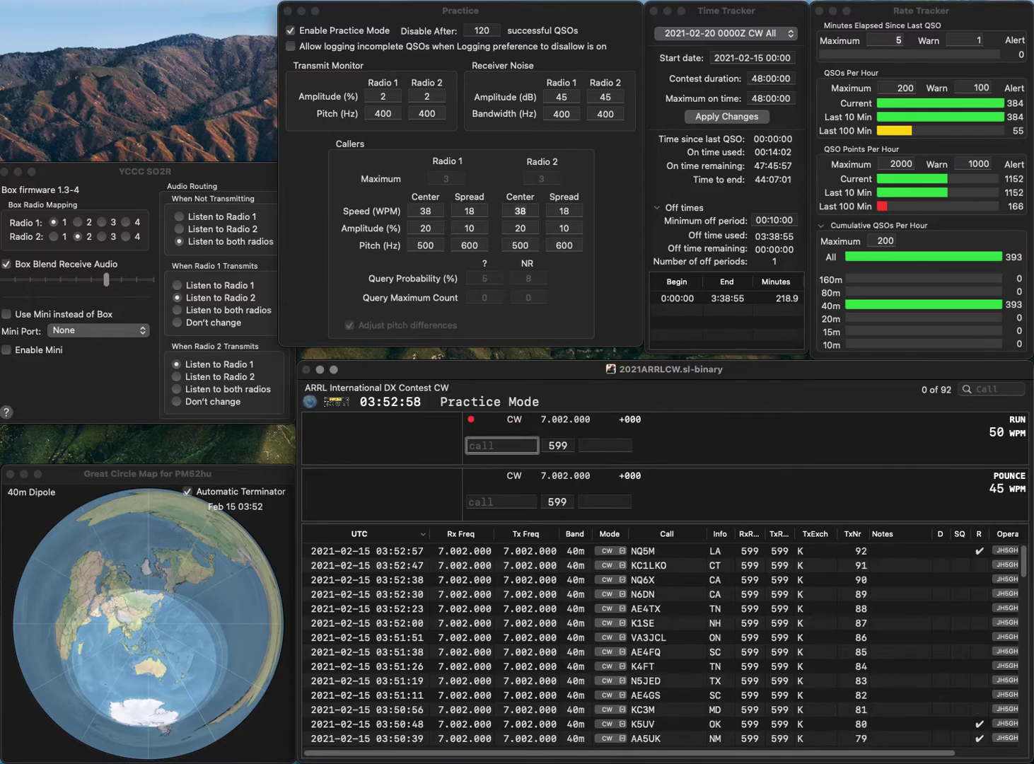
# - Log a contact with call W4OM on the Run radio, with TN as the received exchange
pyautogui.write('W4OM')
pyautogui.press('Return')
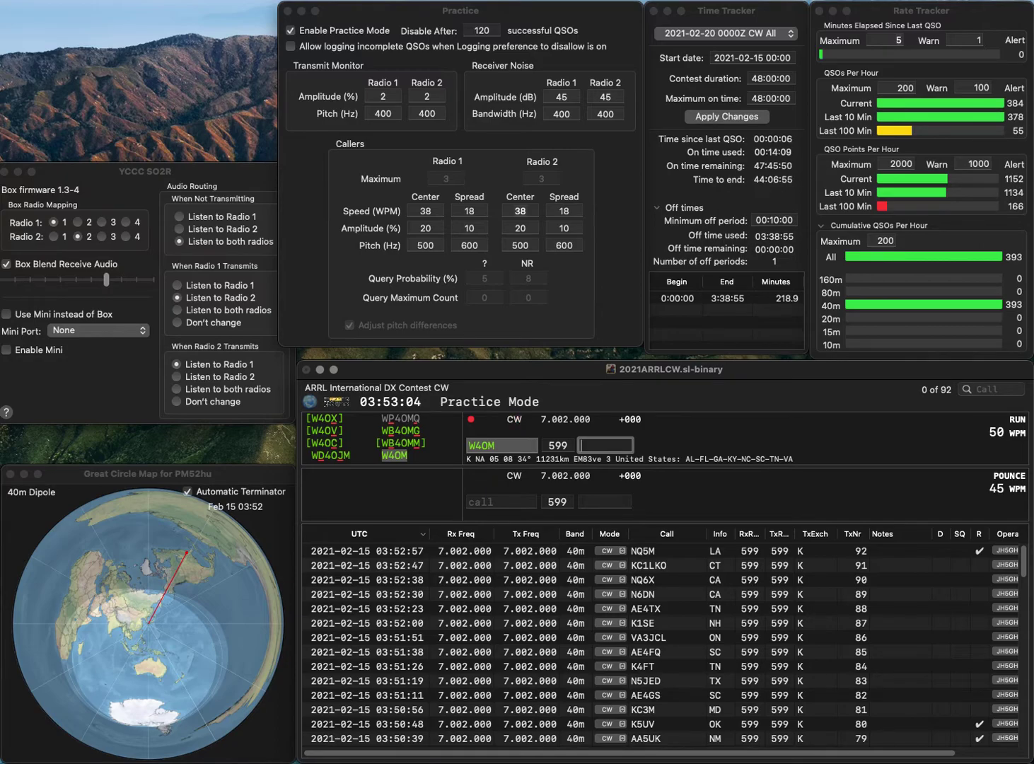
pyautogui.write('TN')
pyautogui.press('Return')
pyautogui.write('WA1AR')
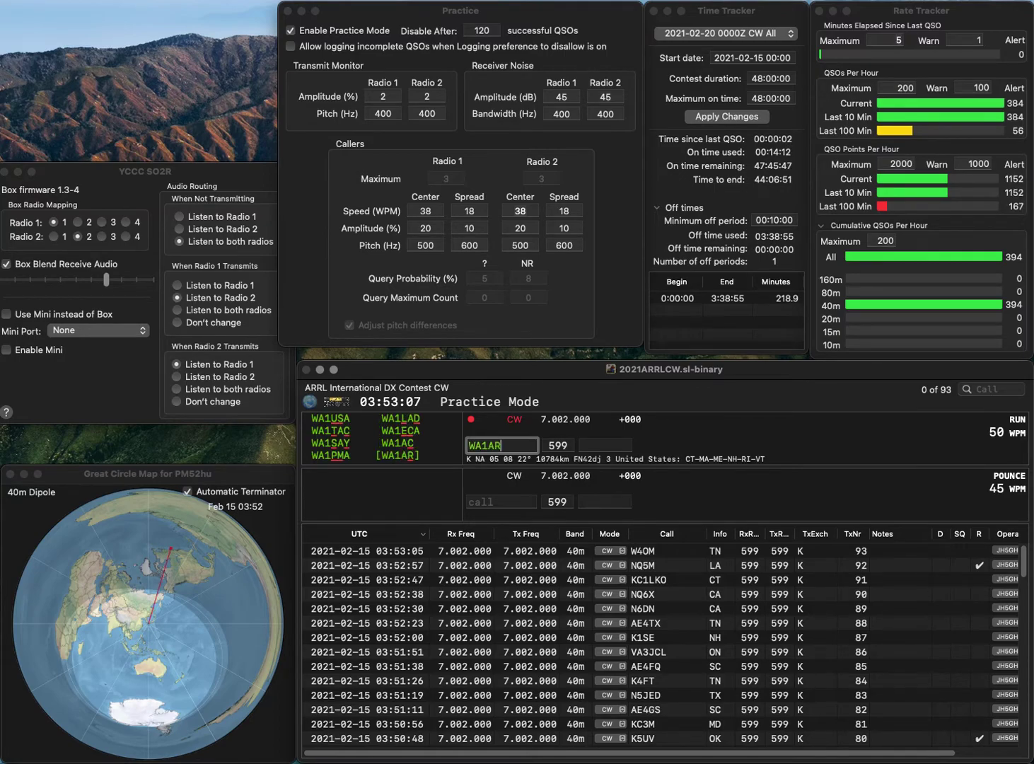
pyautogui.press('Return')
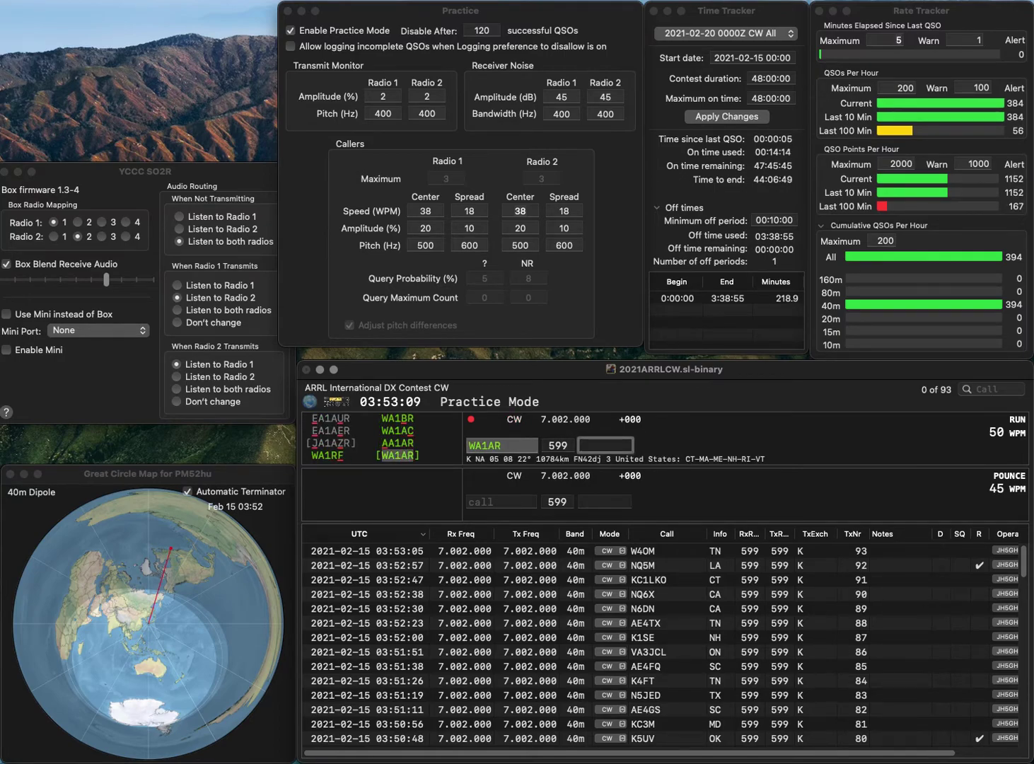
pyautogui.write('MA')
pyautogui.press('Return')
pyautogui.write('KE8V')
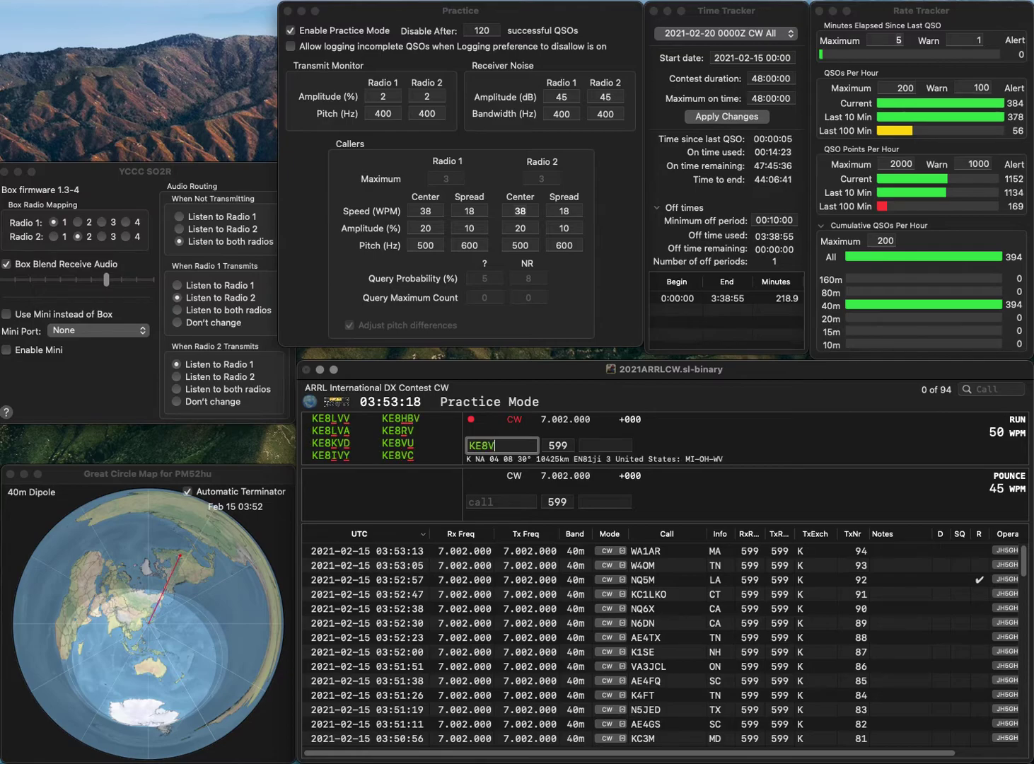
pyautogui.write('C')
pyautogui.press('Return')
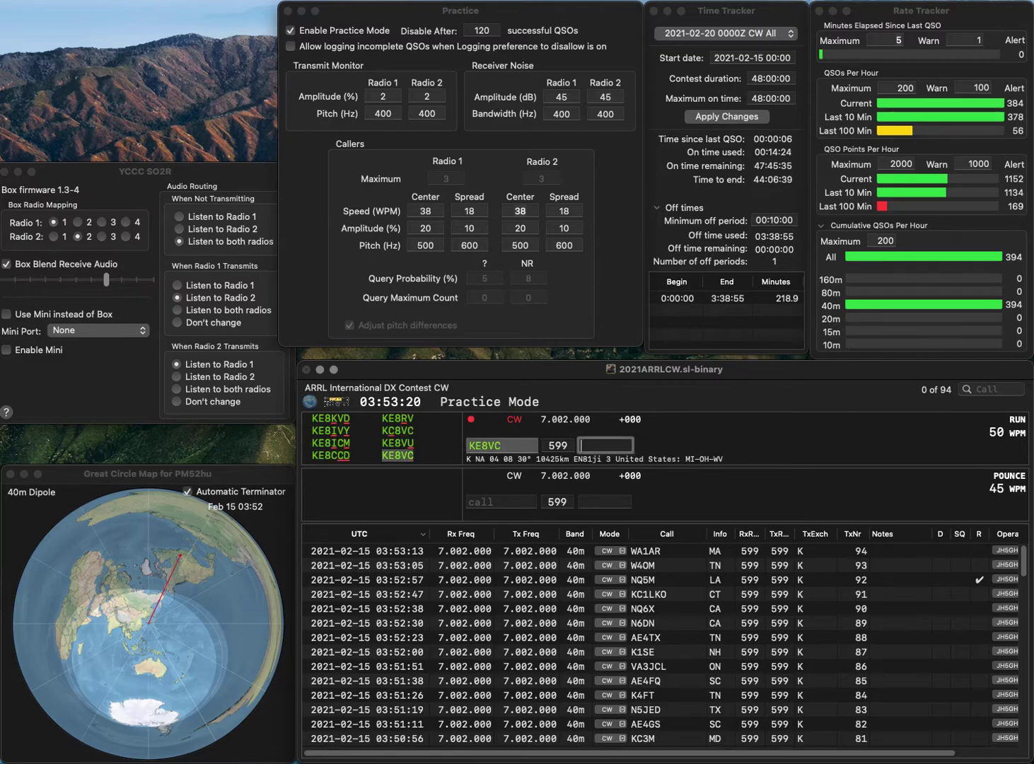
pyautogui.write('WV')
pyautogui.press('Return')
# - Log a contact with call W9IE on the Run radio, with IN as the received exchange
pyautogui.write('W9IE')
pyautogui.press('Return')
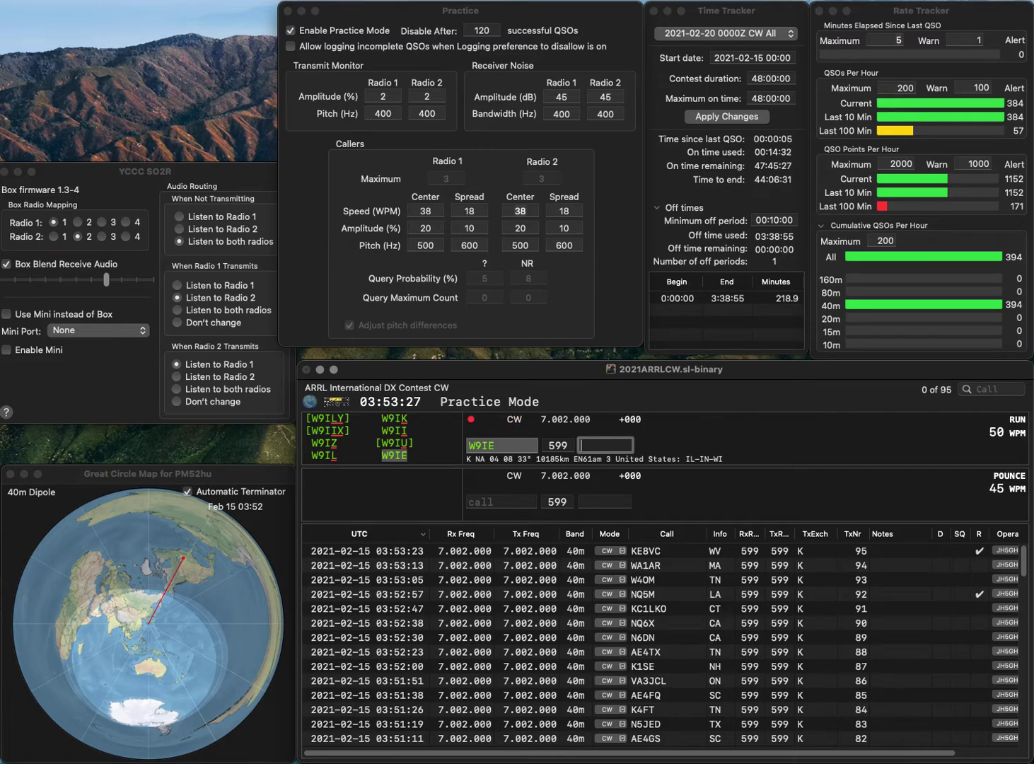
pyautogui.write('IN')
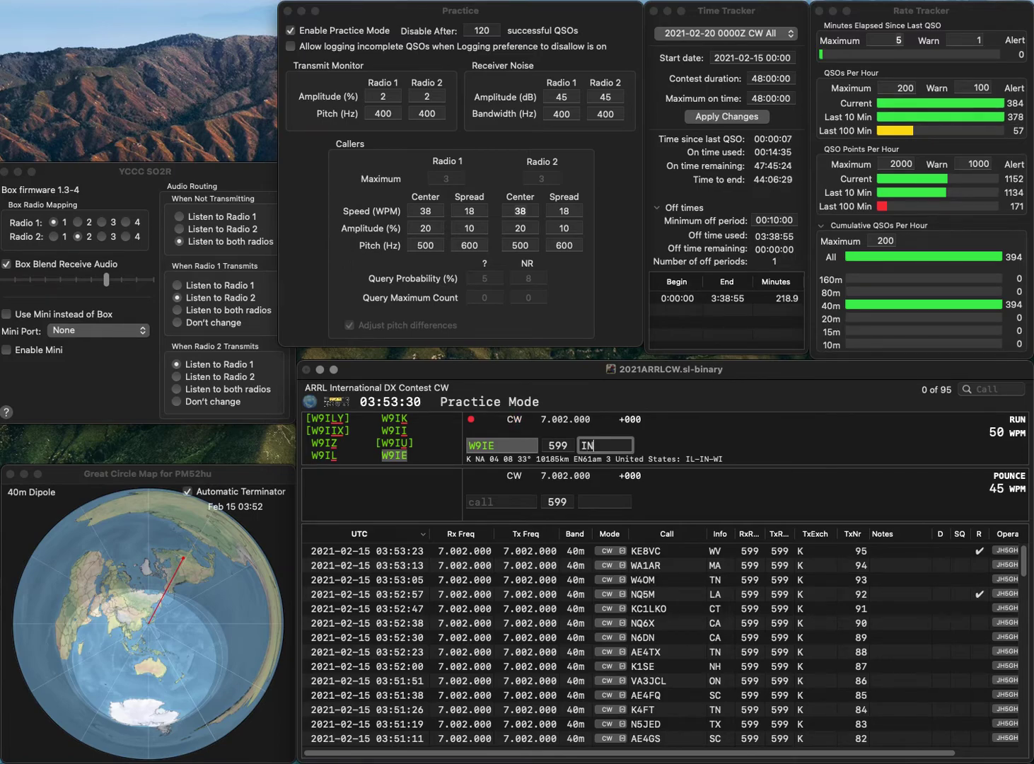
pyautogui.press('Return')
pyautogui.write('K')
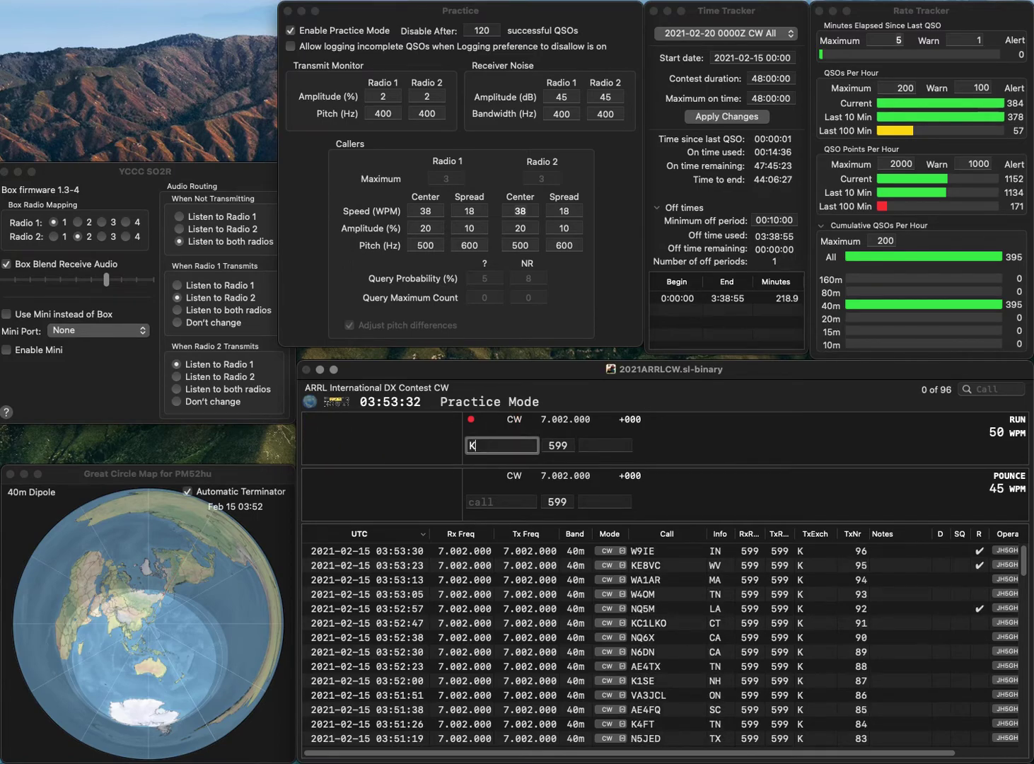
pyautogui.write('5TD')
pyautogui.press('space')
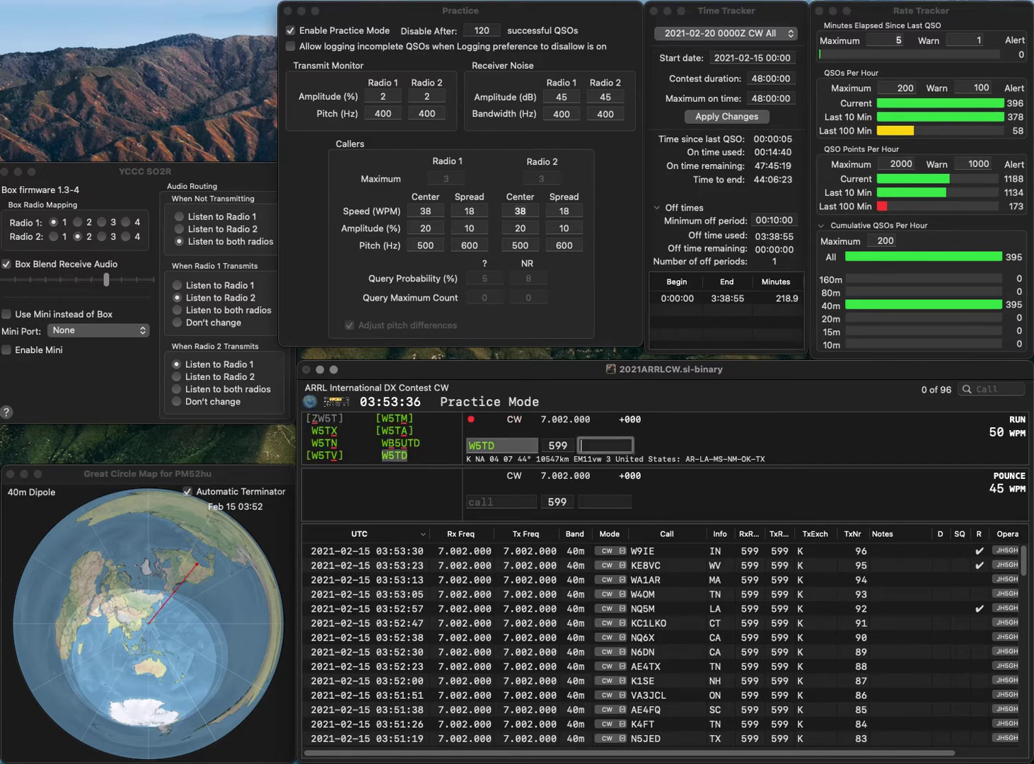
pyautogui.write('OK')
pyautogui.press('Return')
pyautogui.write('K0MLD')
pyautogui.press('Return')
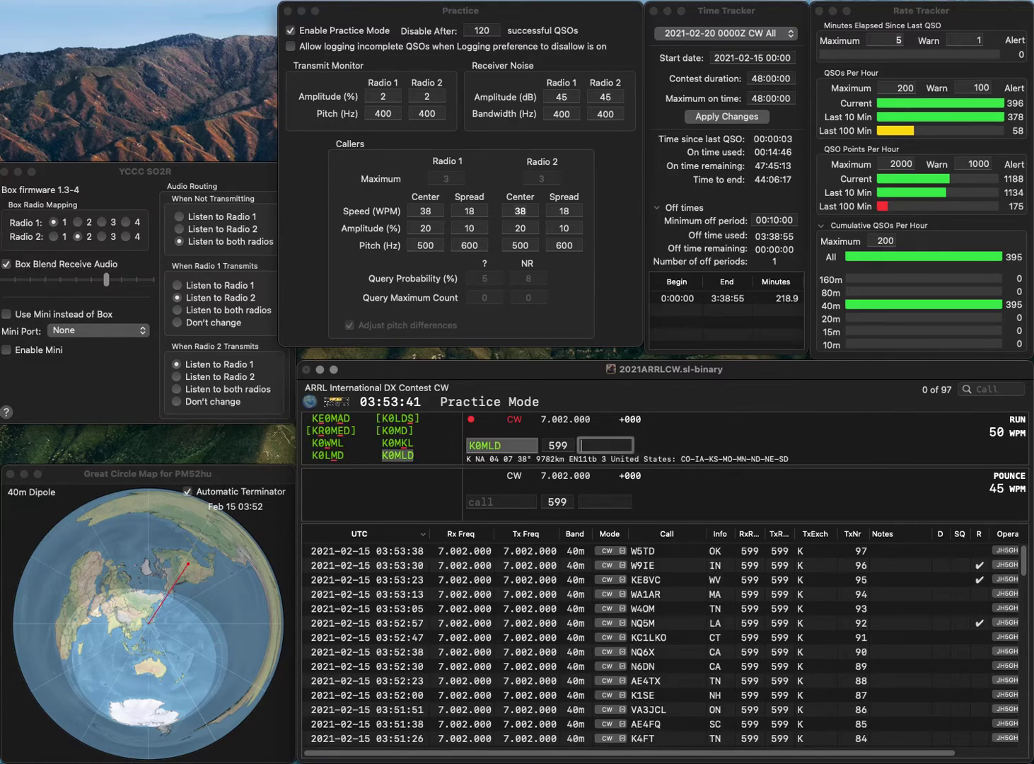
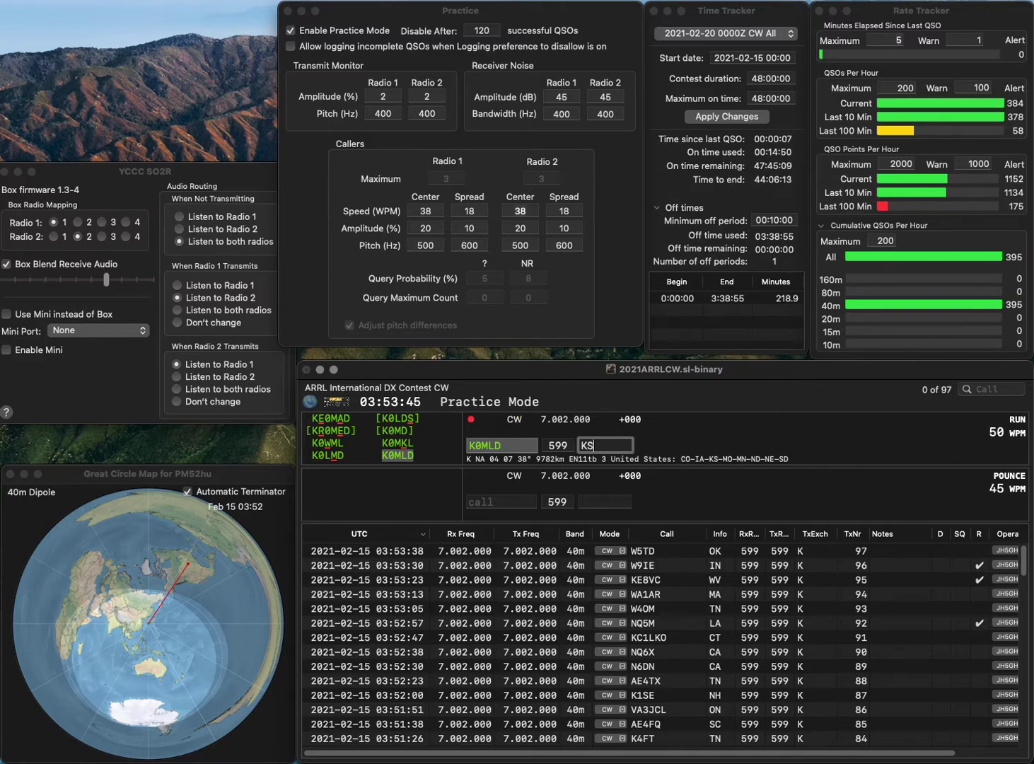
pyautogui.press('Return')
# - Log a contact with call NO2T on the Run radio, with NY as the received exchange
pyautogui.write('NO')
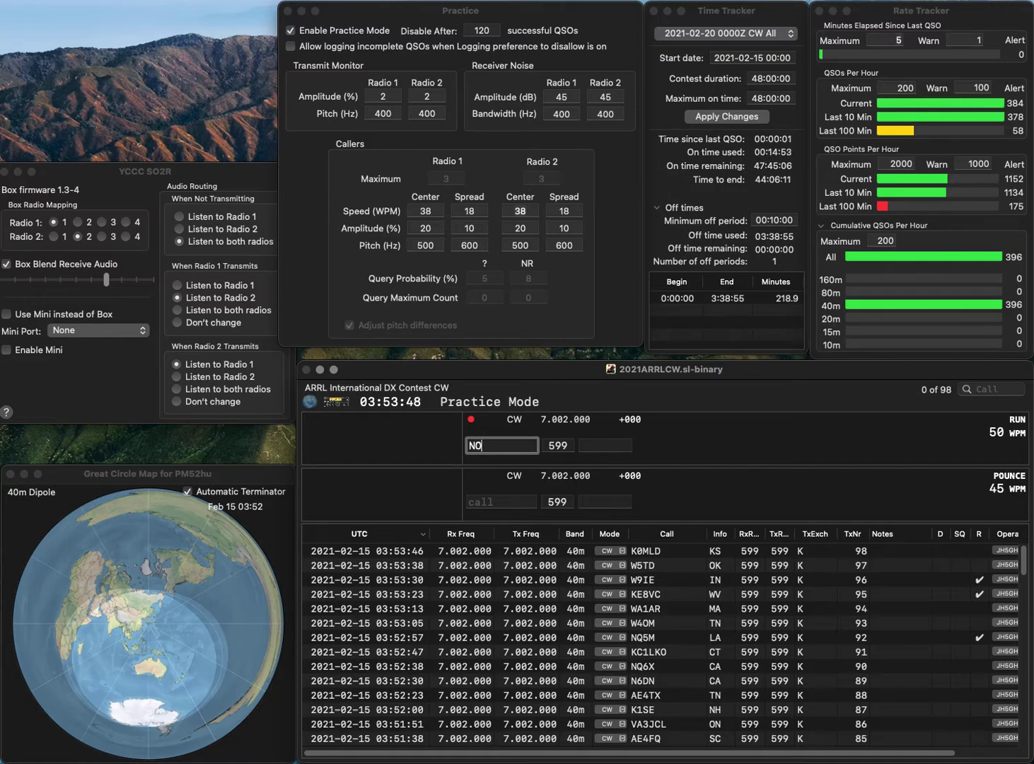
pyautogui.write('2T')
pyautogui.press('Return')
pyautogui.write('N')
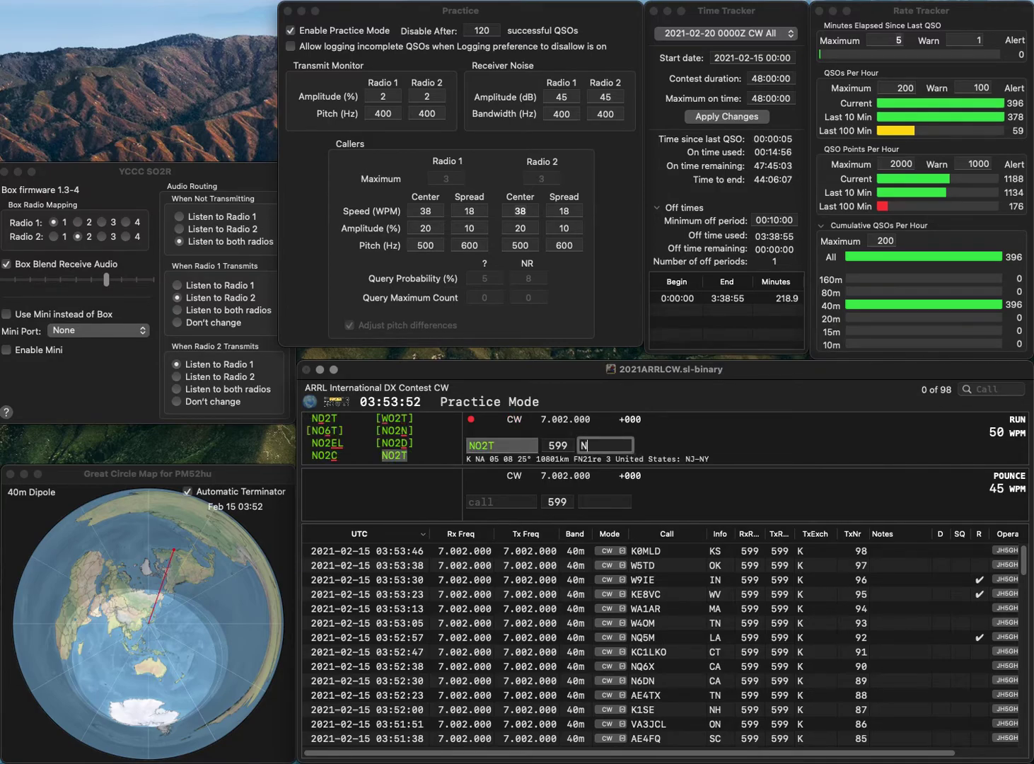
pyautogui.write('Y')
pyautogui.press('Return')
pyautogui.write('KB4')
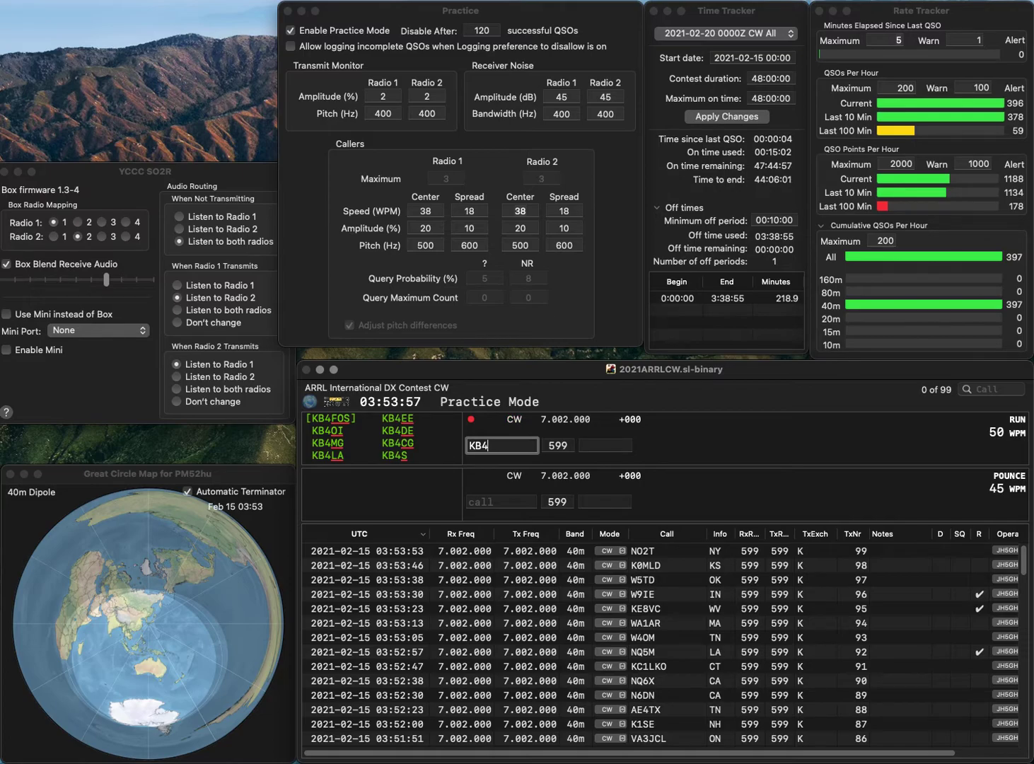
pyautogui.write('IYD')
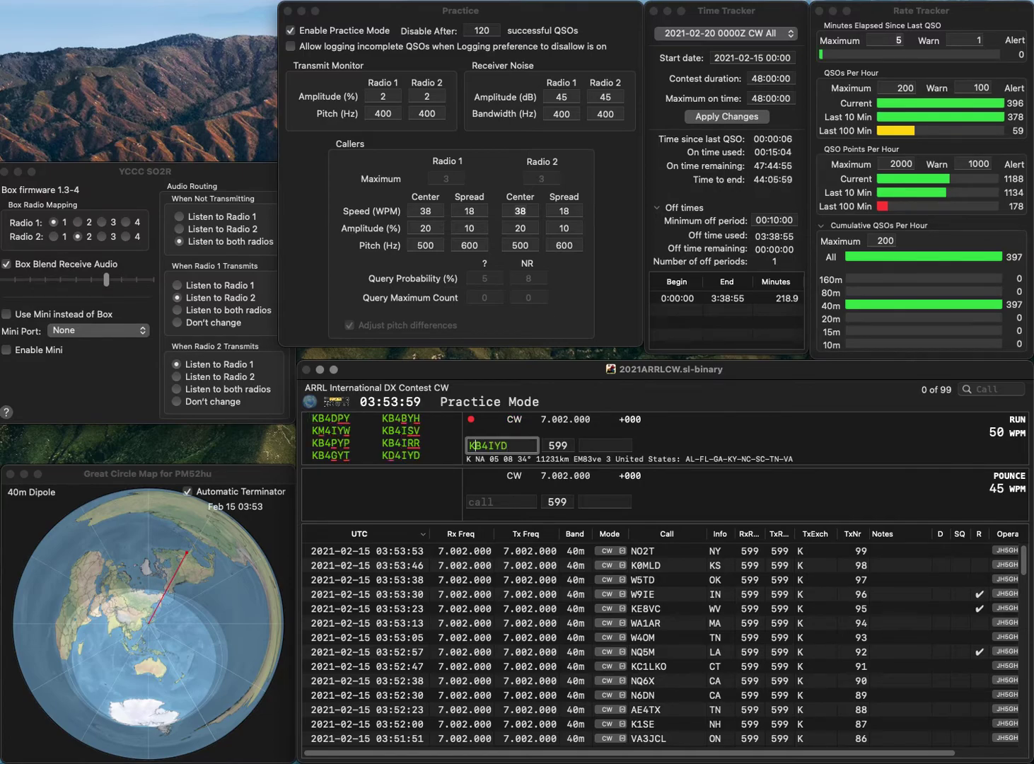
pyautogui.write('D')
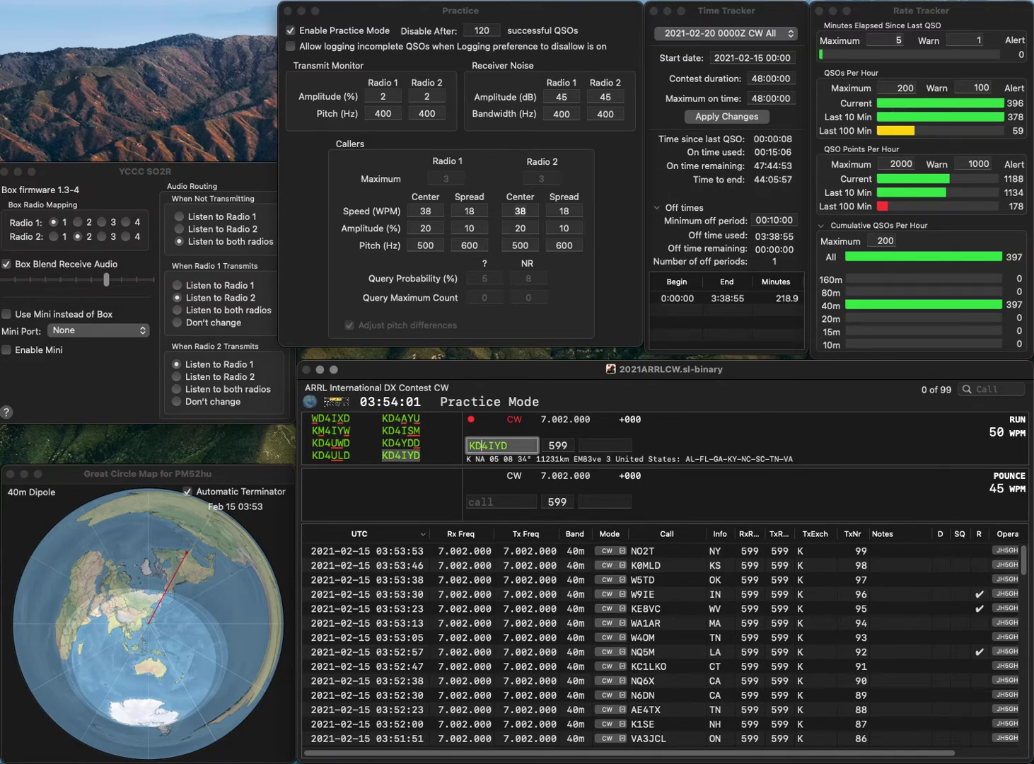
pyautogui.press('space')
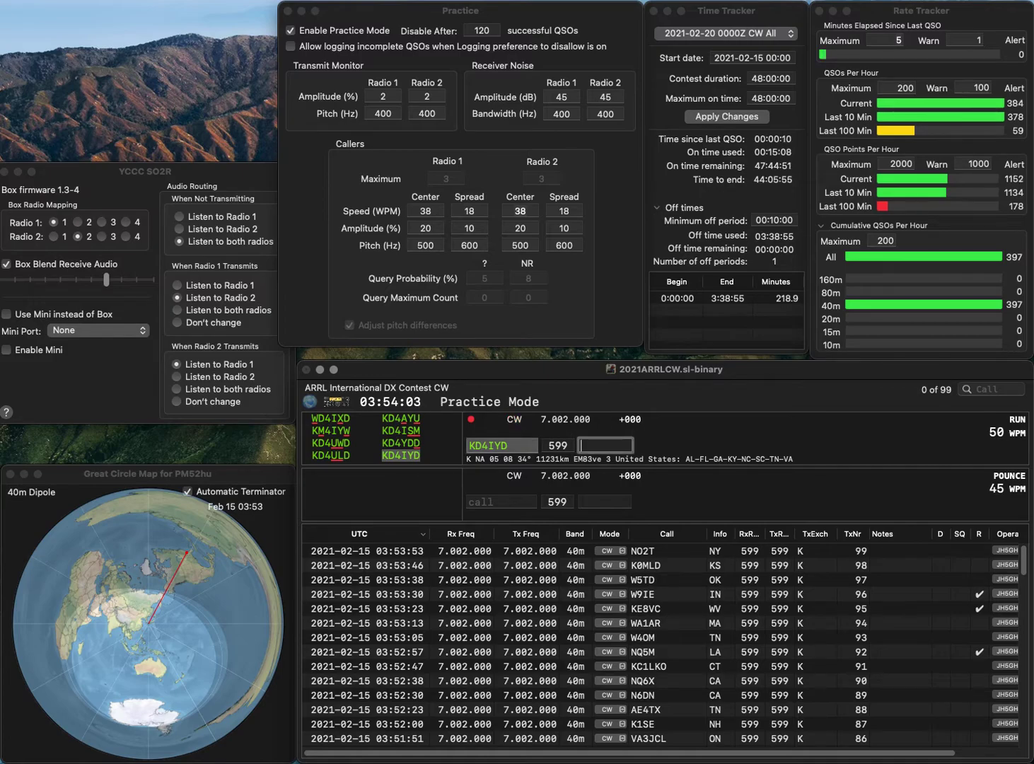
pyautogui.write('TN')
pyautogui.press('Return')
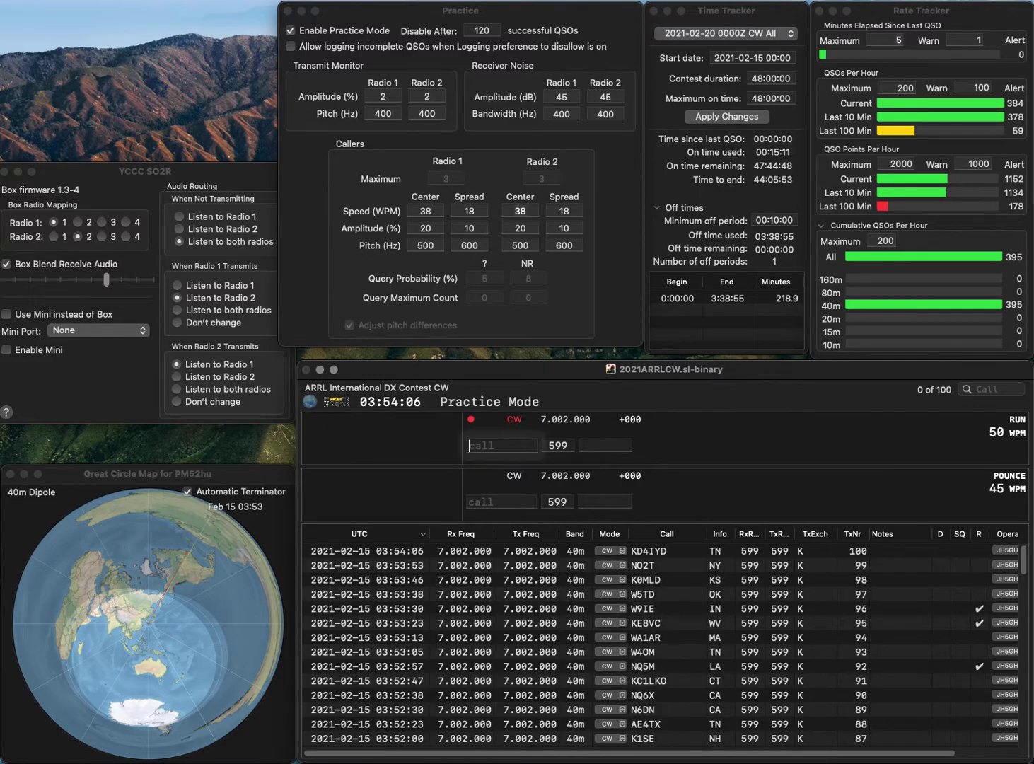
pyautogui.write('KC')
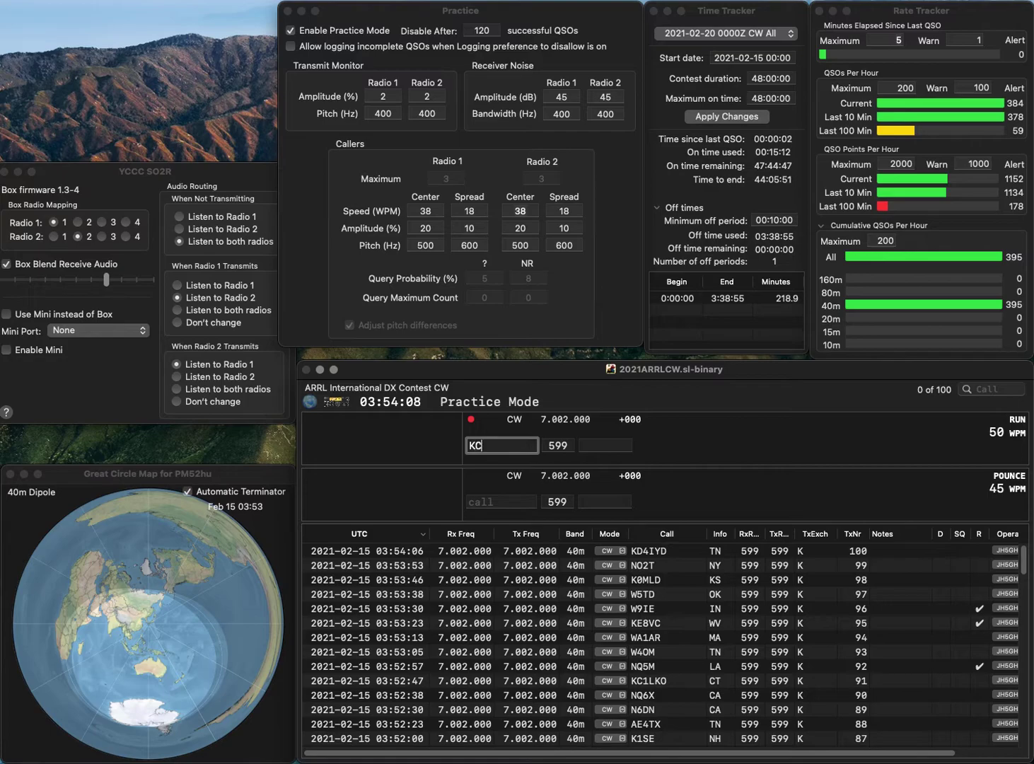
pyautogui.write('8QDQ')
pyautogui.press('Return')
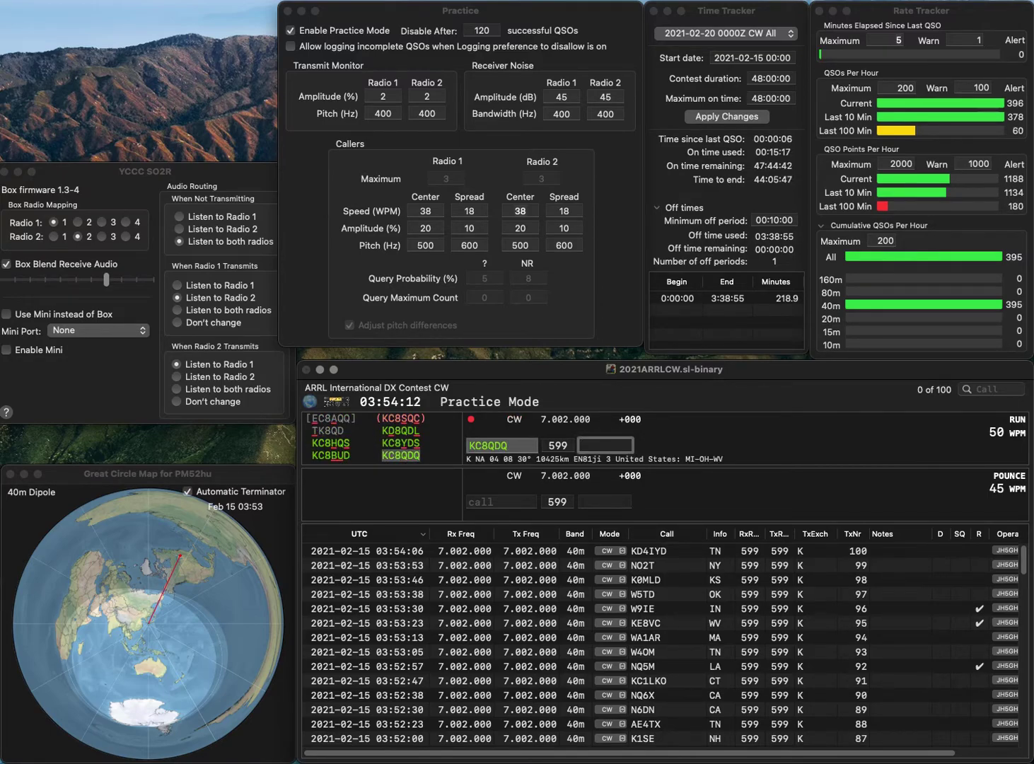
pyautogui.write('OH')
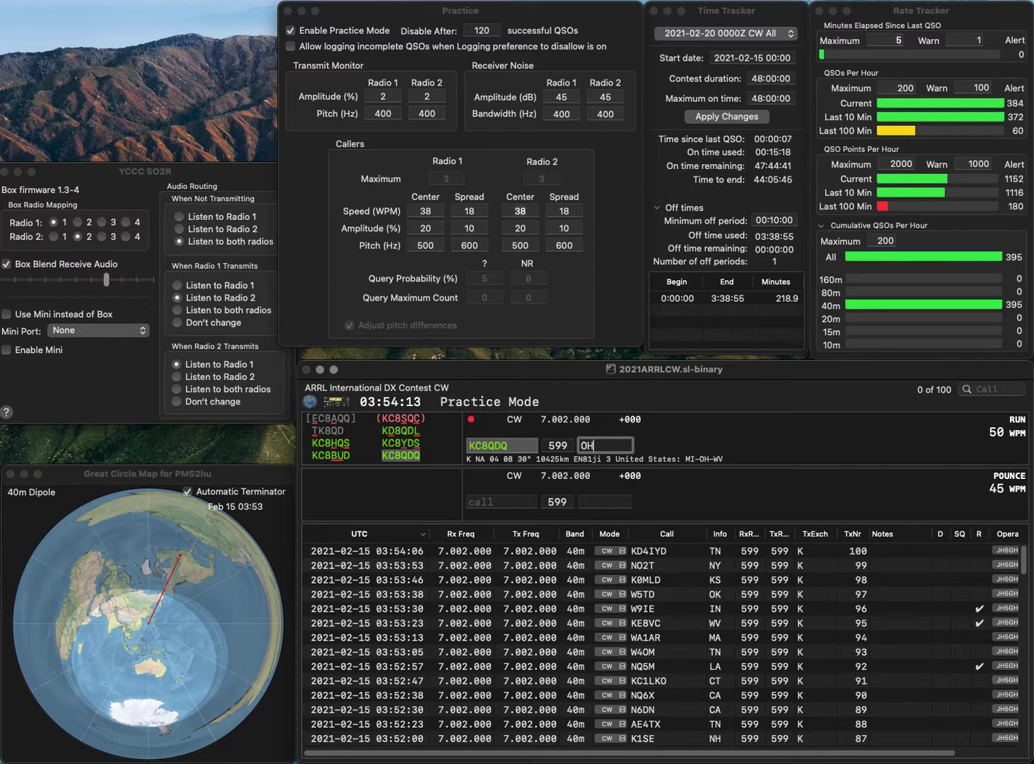
pyautogui.press('Return')
# - Log a contact with call VE1TK on the Run radio, with NS as the received exchange
pyautogui.write('E1')
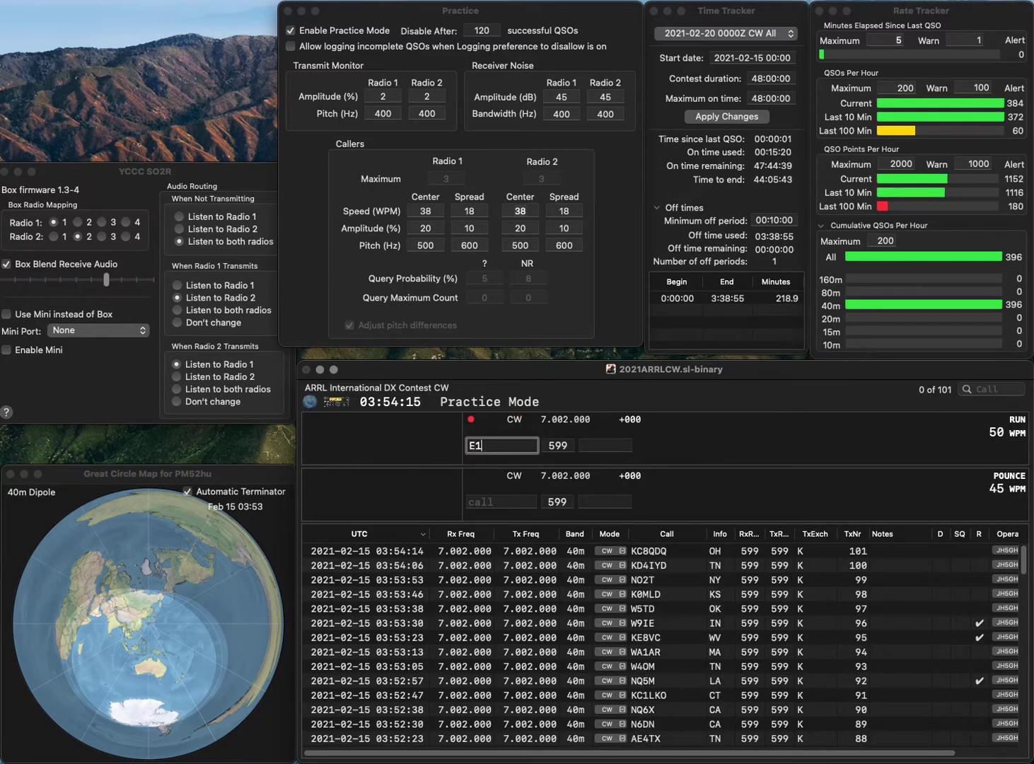
pyautogui.write('TKV')
pyautogui.press('Return')
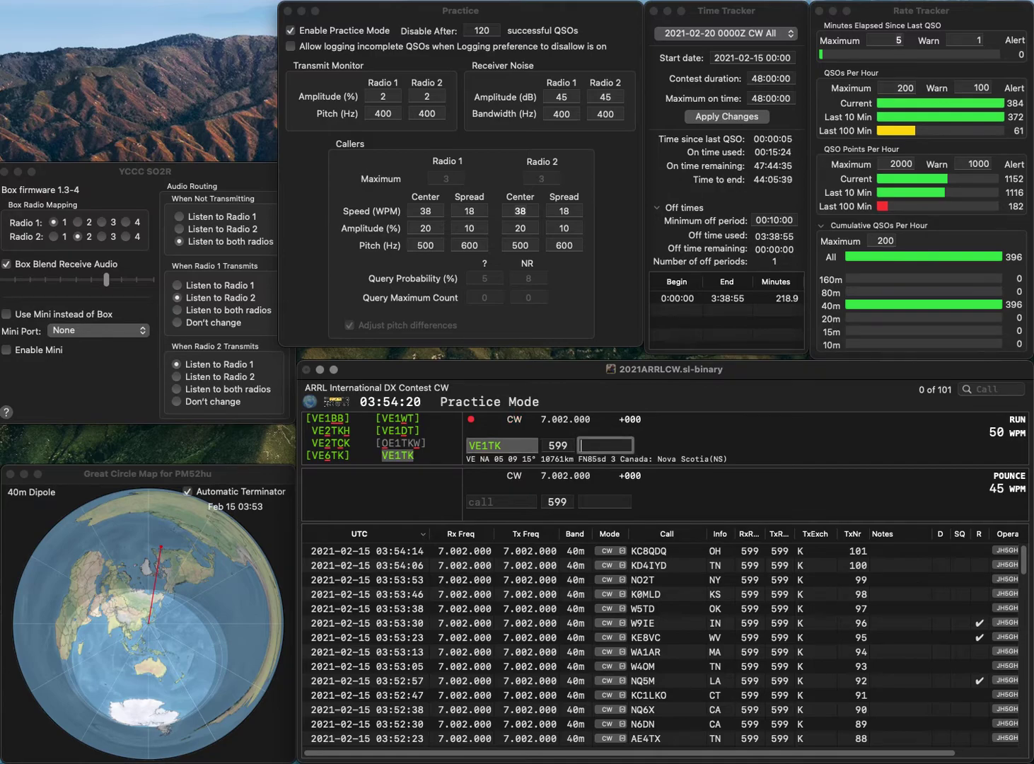
pyautogui.write('NS')
pyautogui.press('Return')
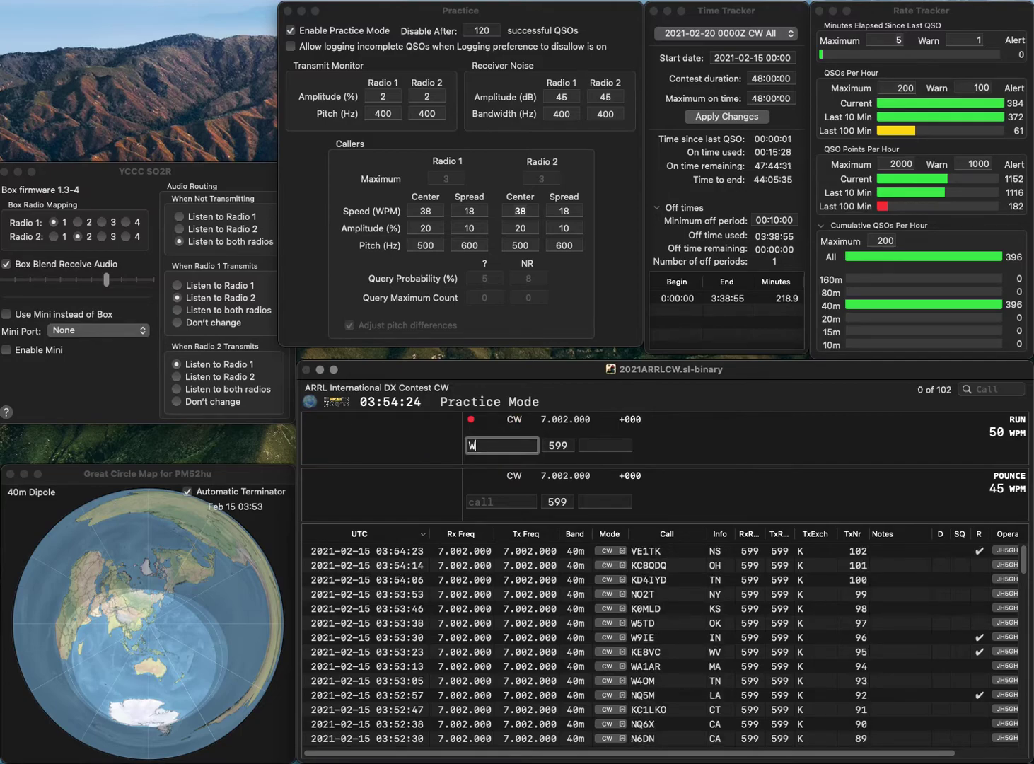
# - Log a contact with call KI6NTB on the Run radio, with CA as the received exchange
pyautogui.write('KI6NTD')
pyautogui.press('BackSpace')
pyautogui.write('B')
pyautogui.press('space')
pyautogui.write('CA')
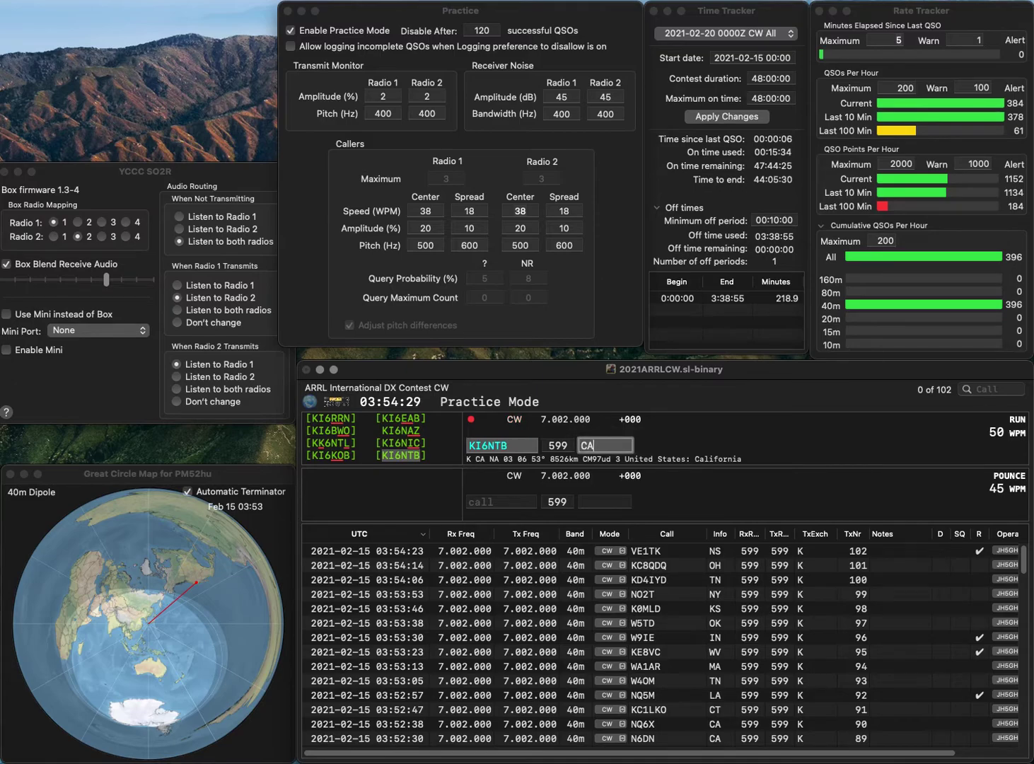
pyautogui.press('Return')
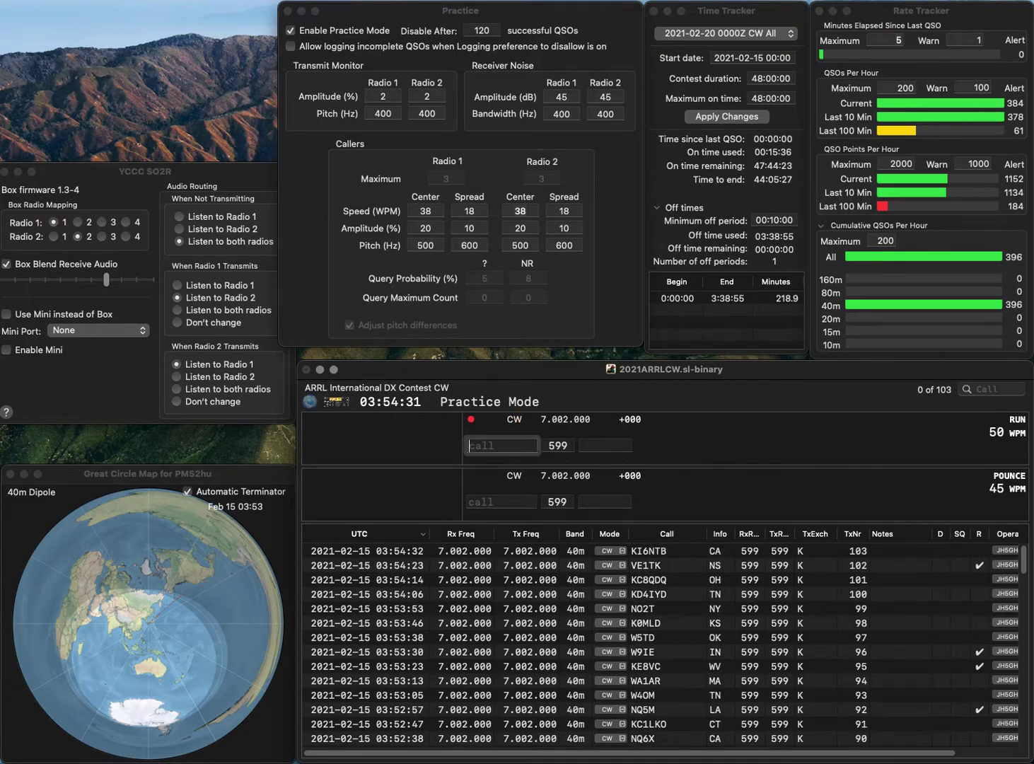
pyautogui.write('W7')
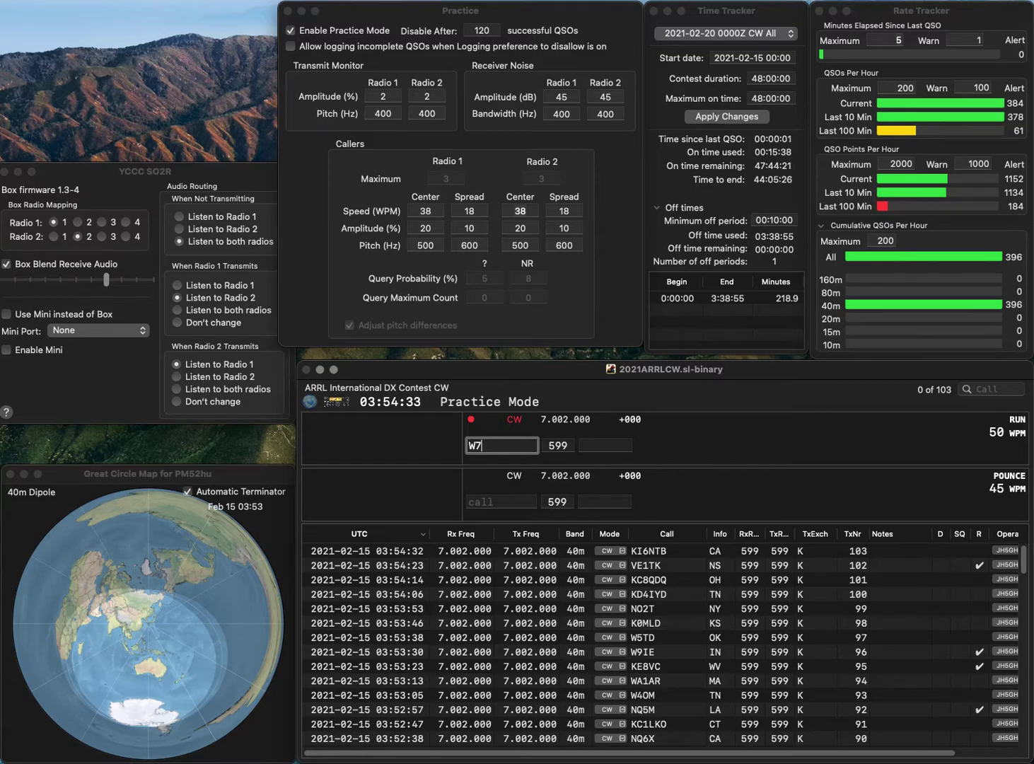
pyautogui.write('TUC')
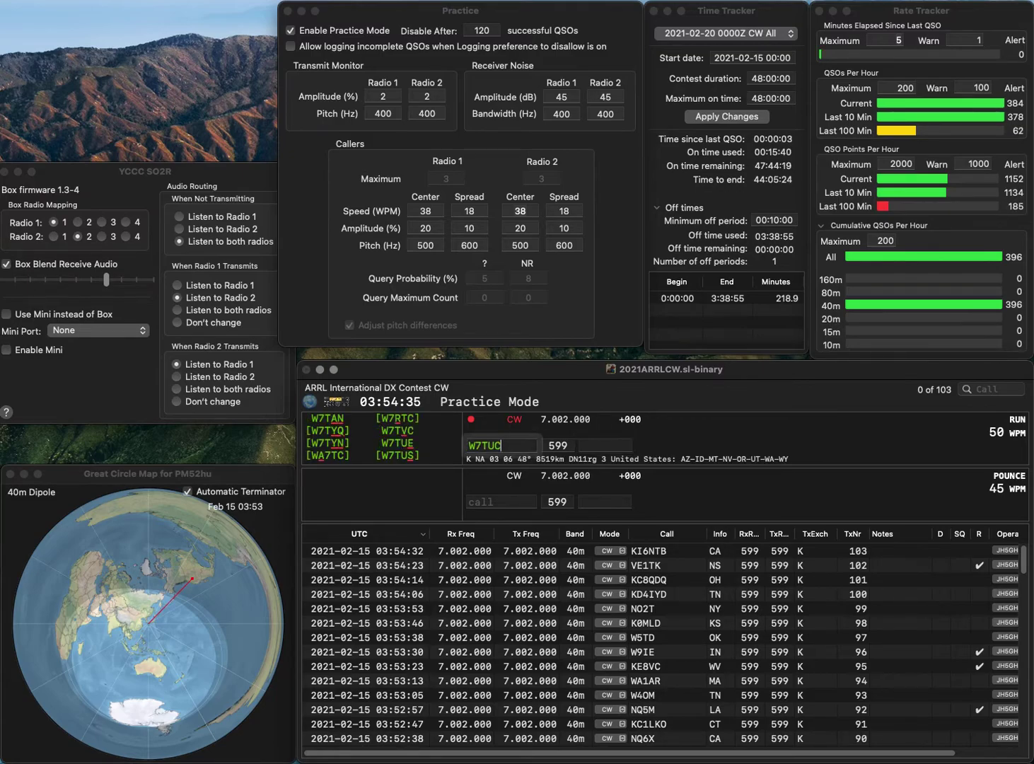
pyautogui.press('Left')
pyautogui.press('BackSpace')
pyautogui.write('V')
pyautogui.press('space')
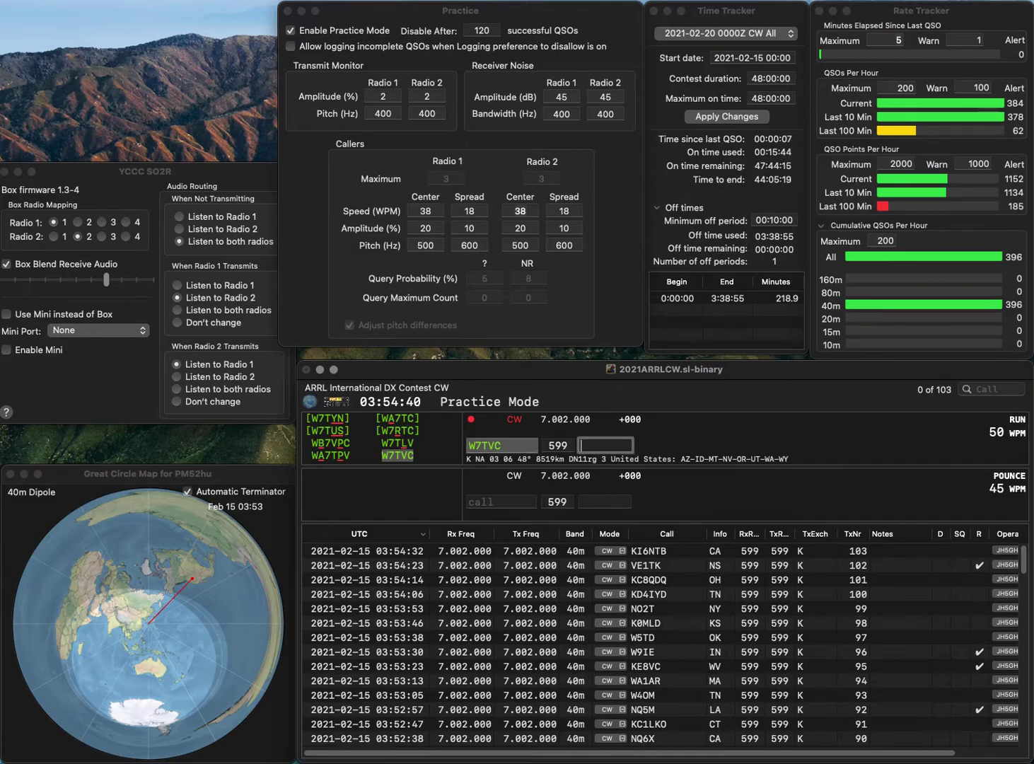
pyautogui.write('WA')
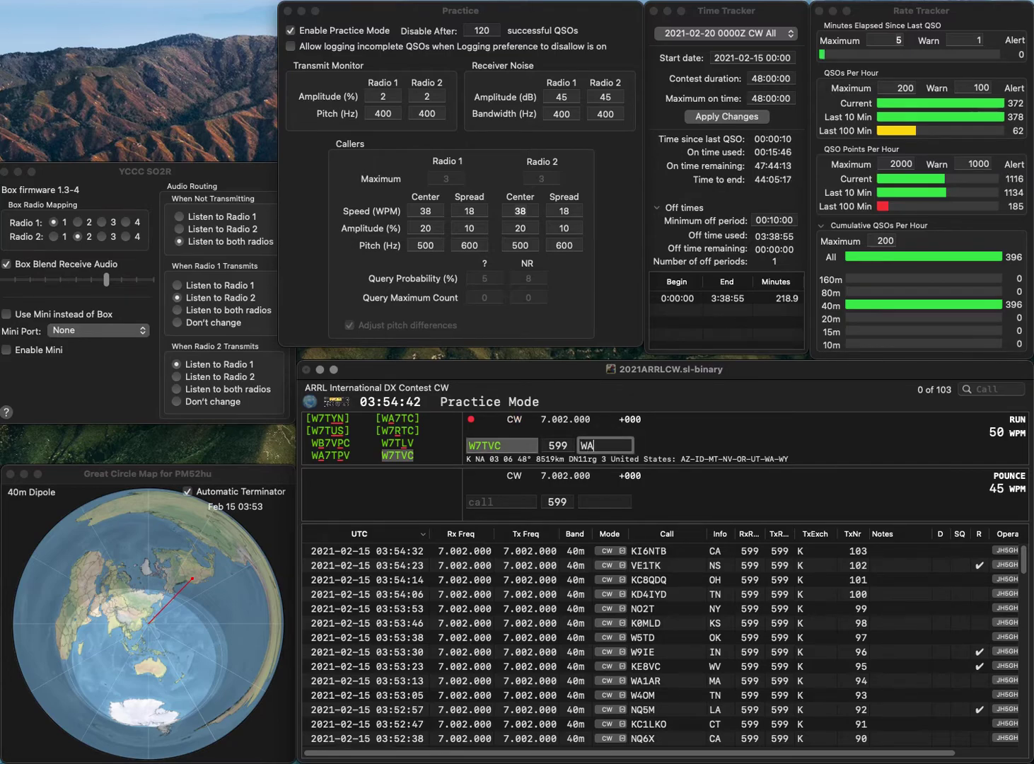
pyautogui.press('Return')
# - Log a contact with call W0NYA on the Run radio, with ND as the received exchange
pyautogui.write('W')
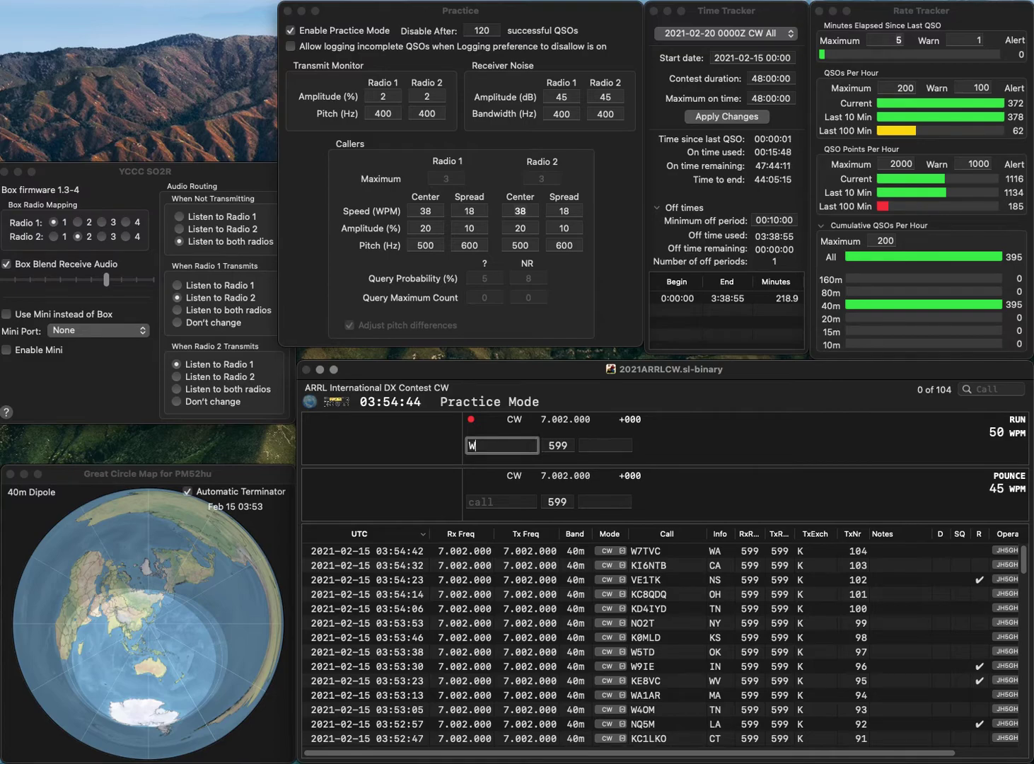
pyautogui.write('0NYA')
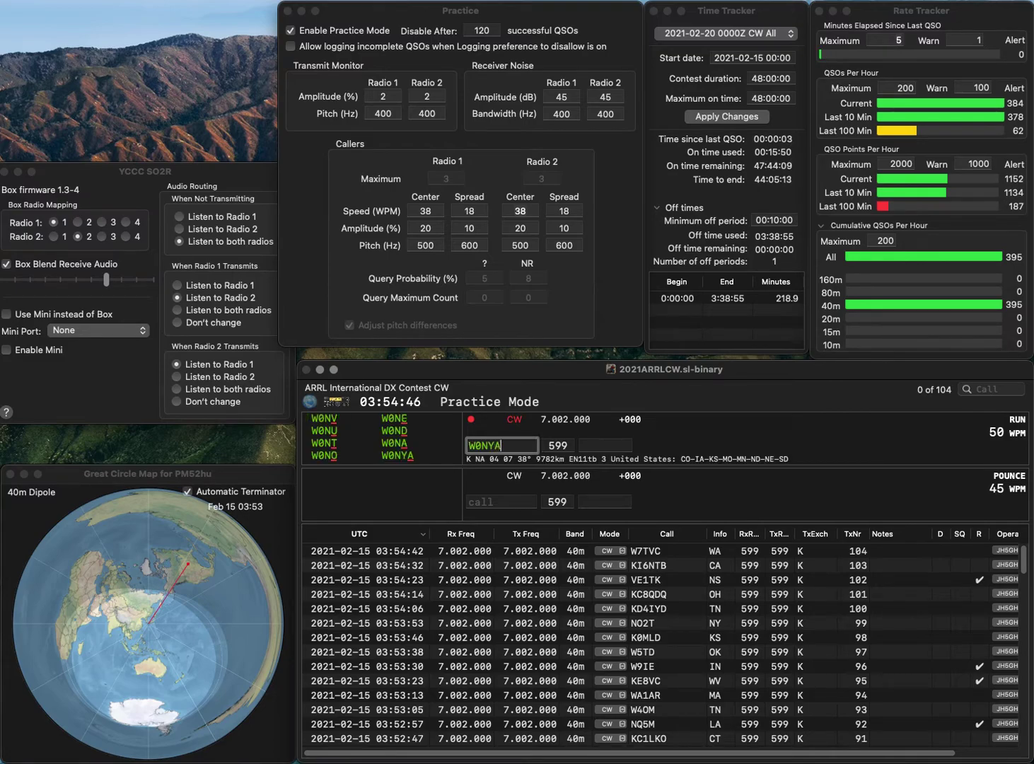
pyautogui.press('space')
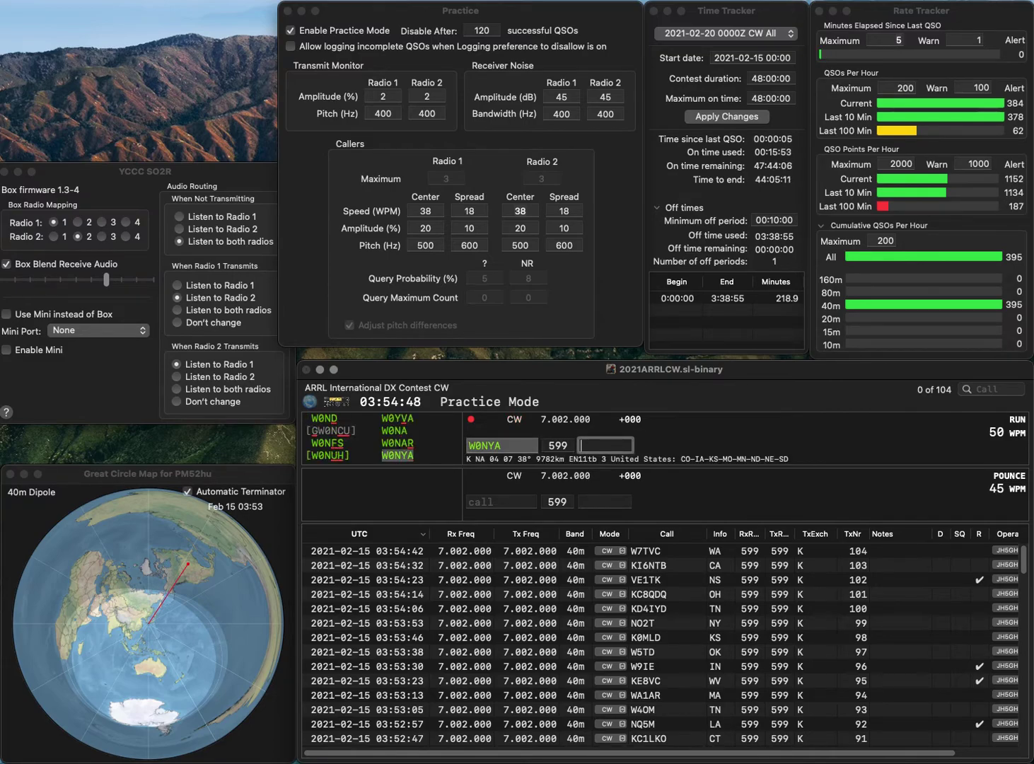
pyautogui.write('ND')
pyautogui.press('Return')
# - Log a contact with call N1XIH/7 on the Run radio, with AZ as the received exchange
pyautogui.write('N1XIH/7')
pyautogui.press('Return')
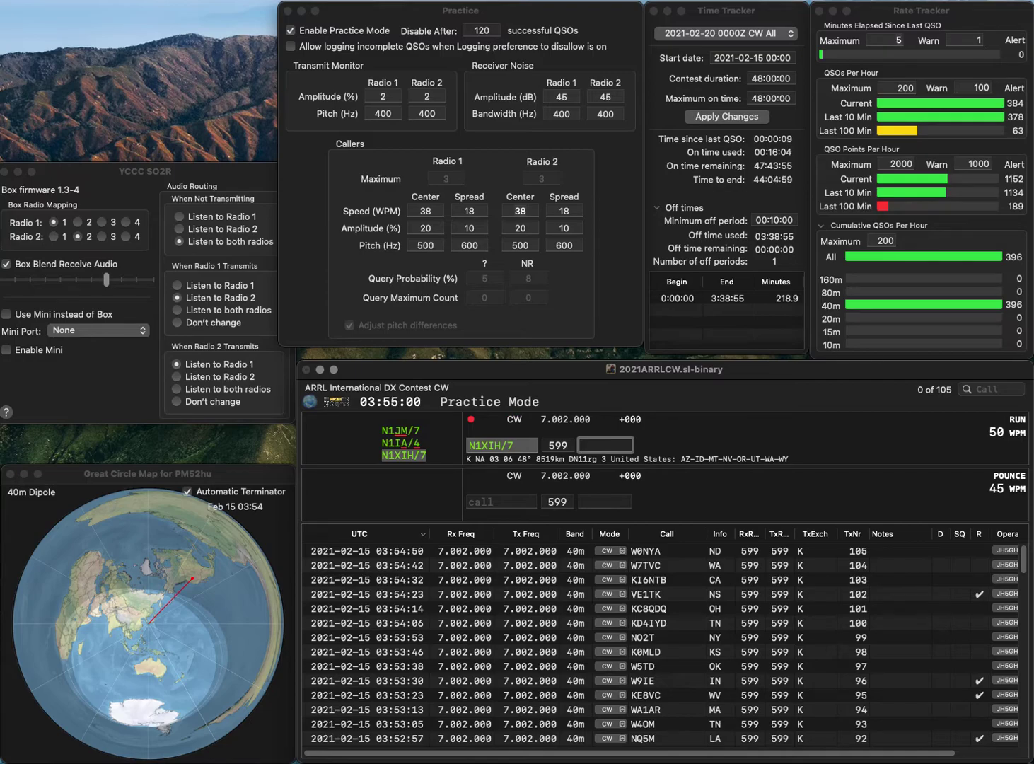
pyautogui.write('Z')
pyautogui.press('Return')
pyautogui.write('KD')
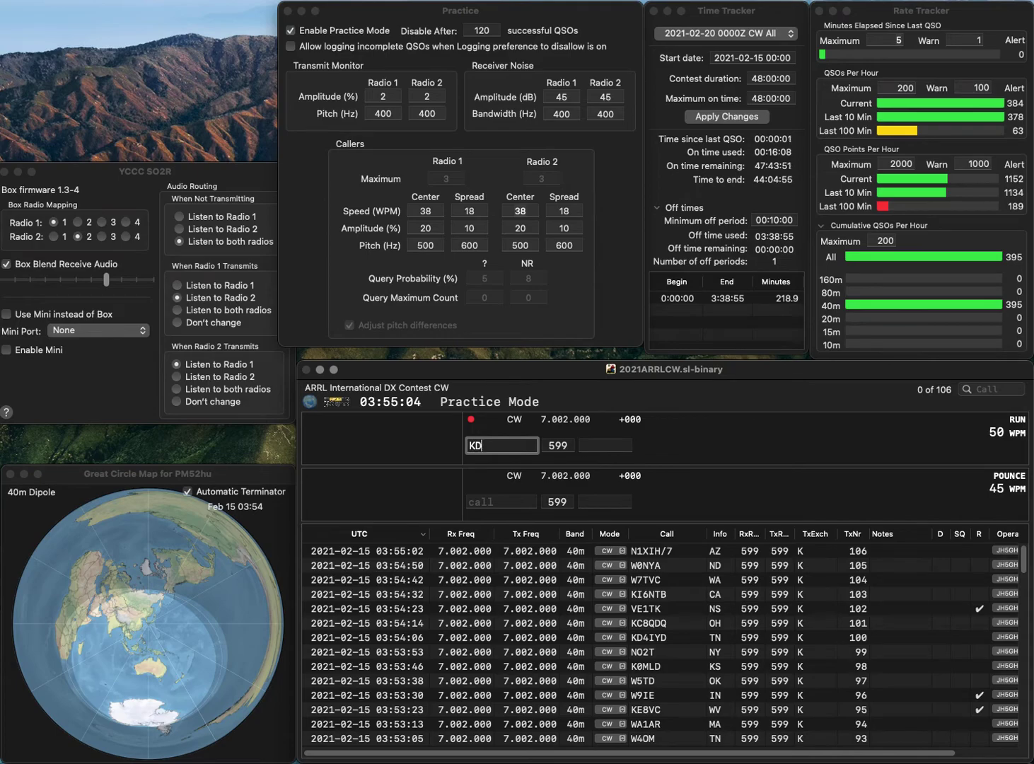
pyautogui.write('0UKF')
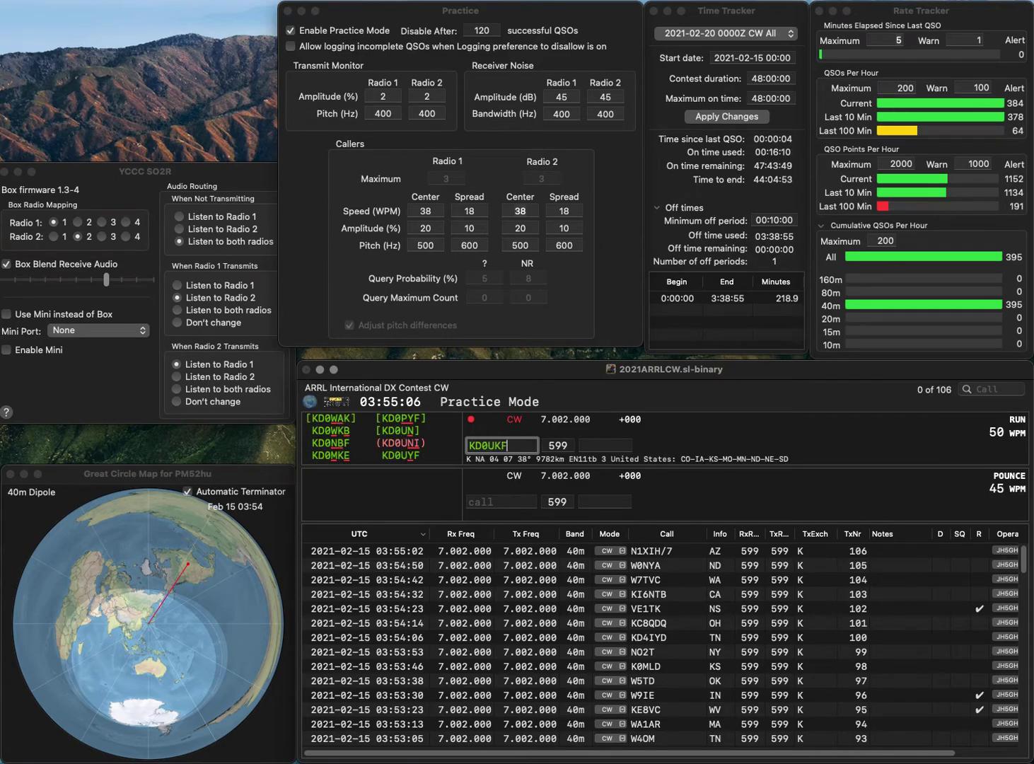
pyautogui.press('Left')
pyautogui.press('BackSpace')
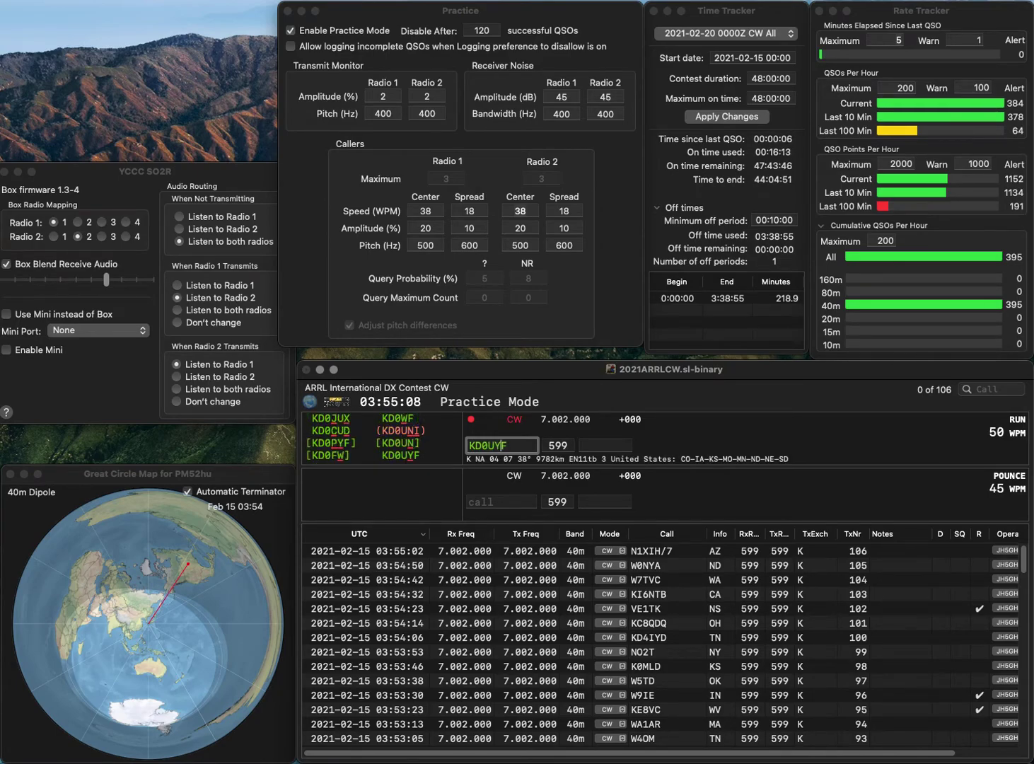
pyautogui.write('Y')
pyautogui.click(605, 445)
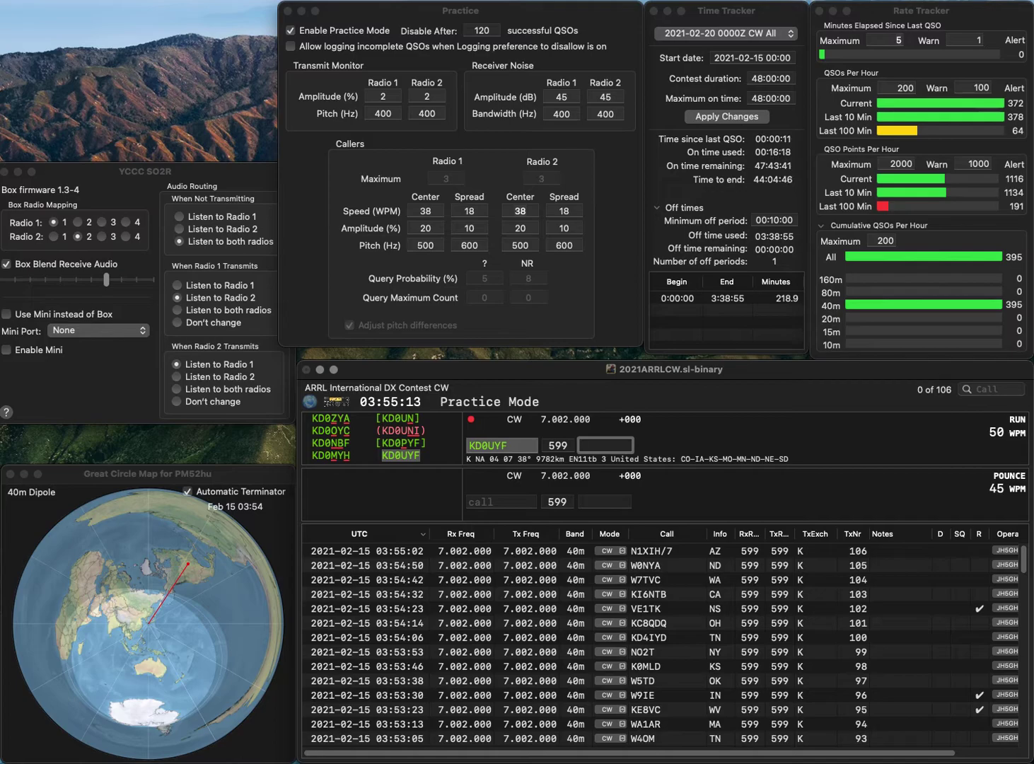
pyautogui.press('Return')
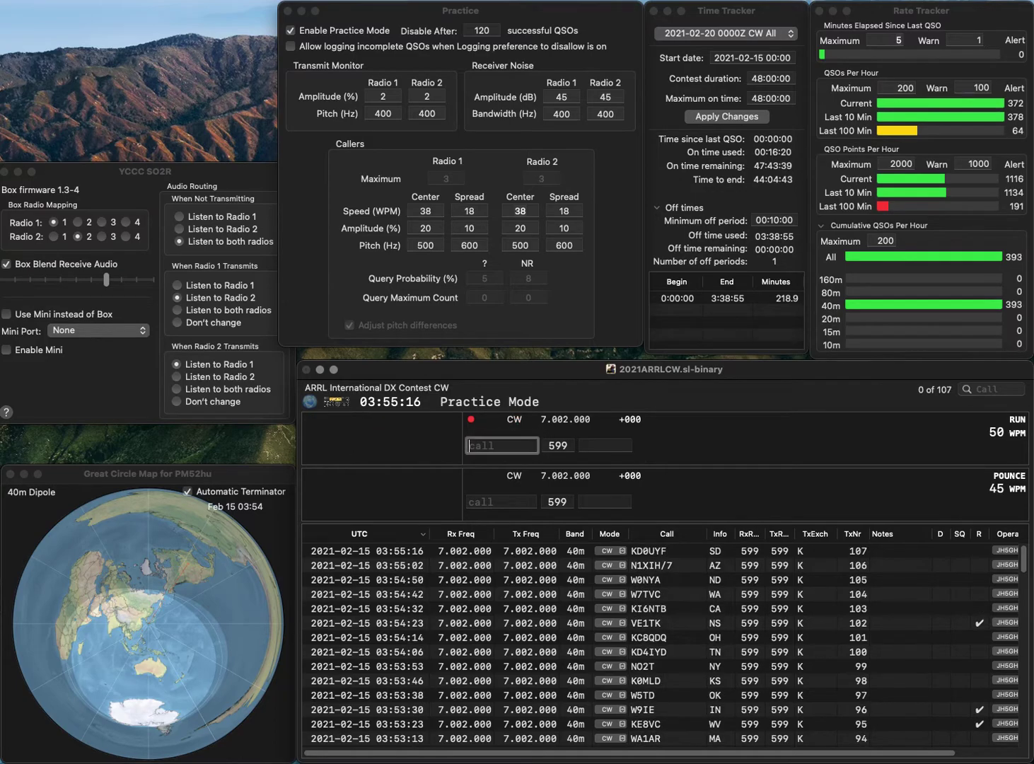
# - Log a contact with call N8IQV on the Run radio, with MI as the received exchange
pyautogui.write('N8IQV')
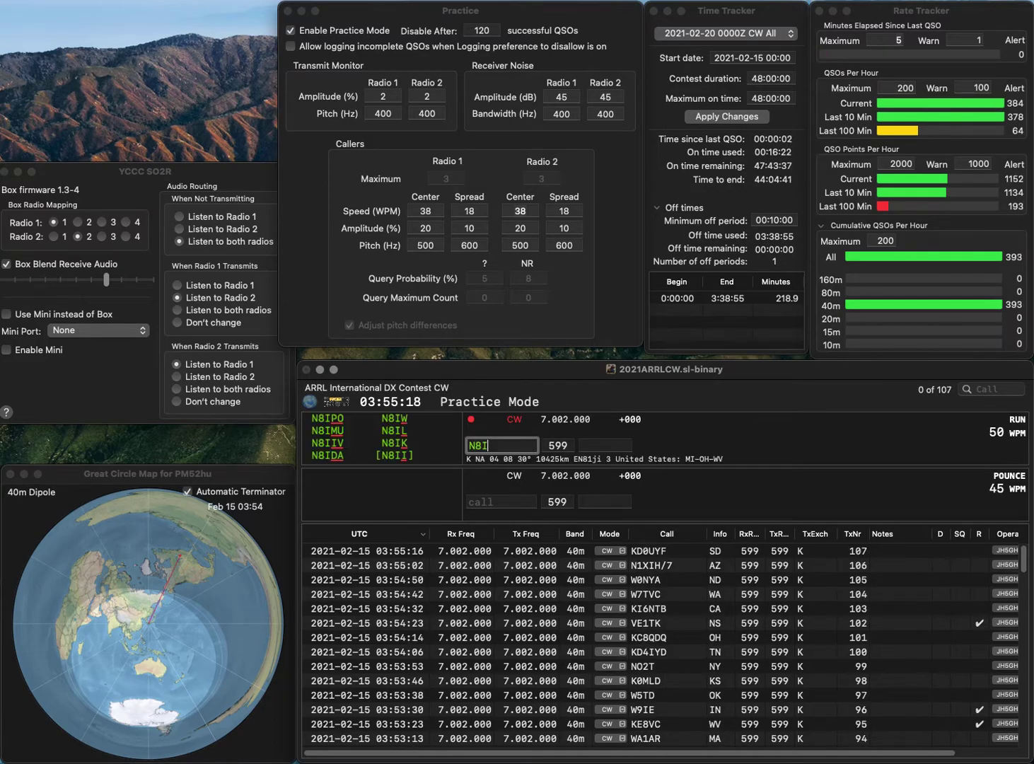
pyautogui.press('Return')
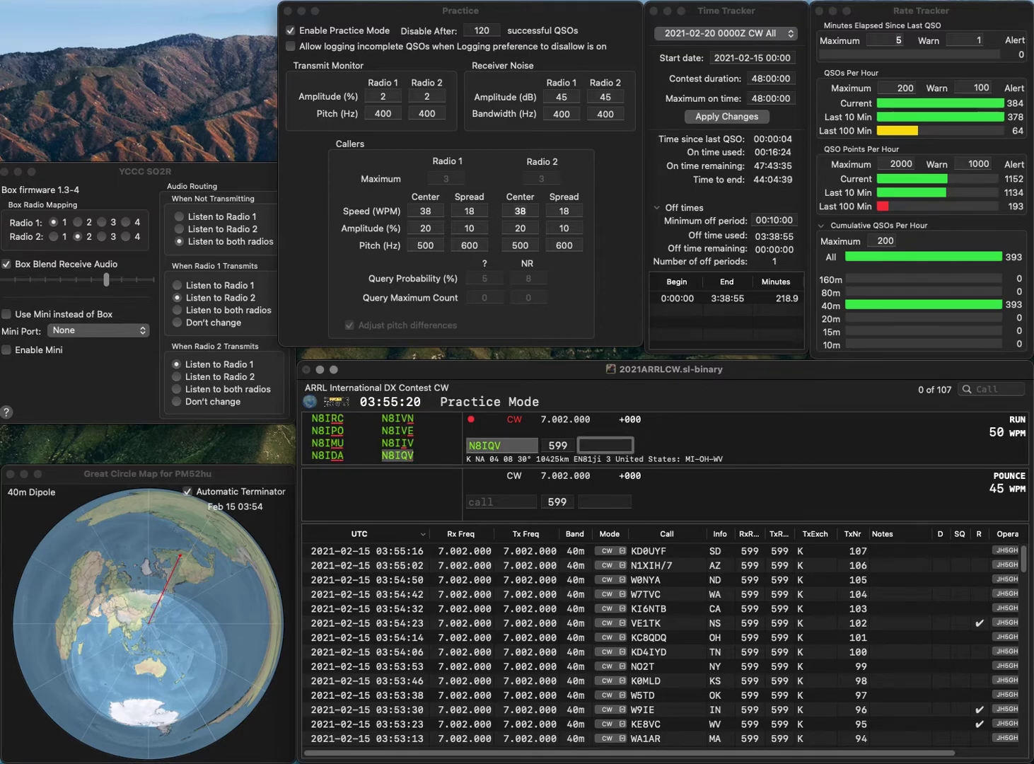
pyautogui.write('MI')
pyautogui.press('Return')
pyautogui.write('K8ALH')
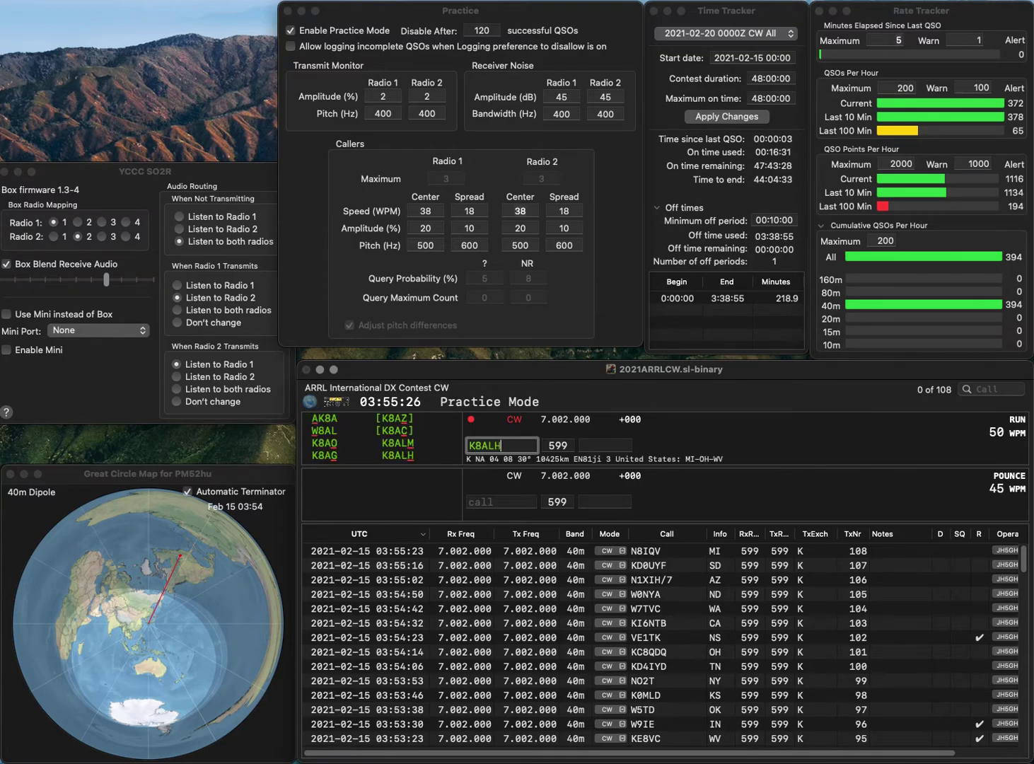
pyautogui.press('Return')
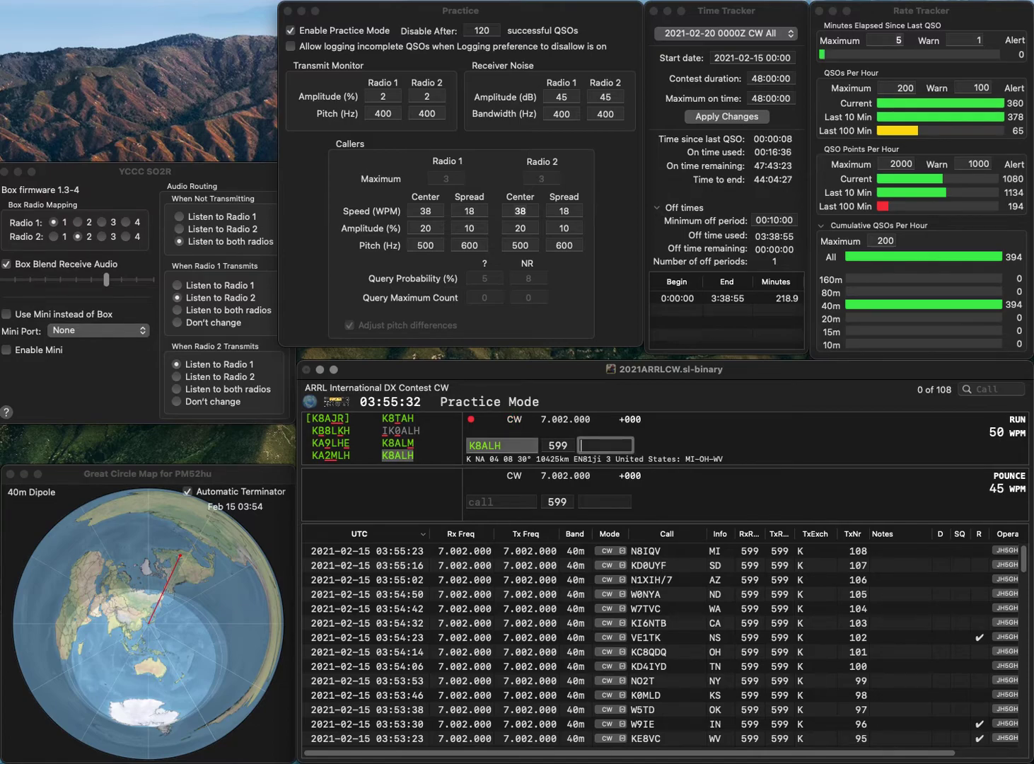
pyautogui.write('WV')
pyautogui.press('Return')
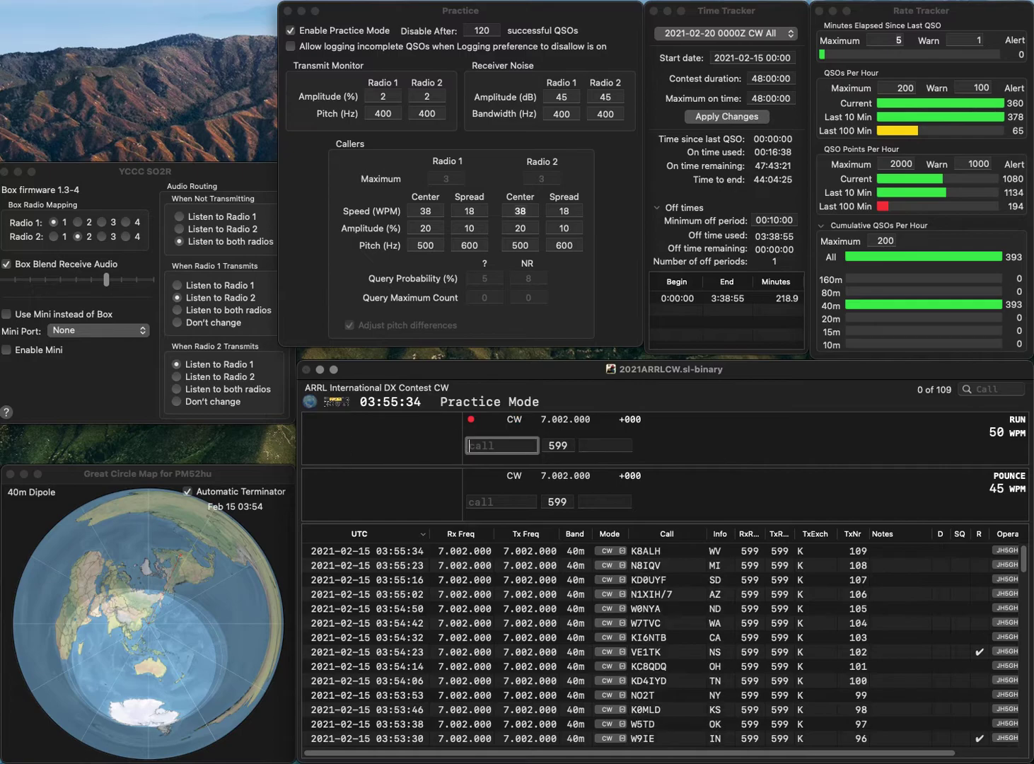
# - Log a contact with call VE5YAK on the Run radio, with SK as the received exchange
pyautogui.write('N')
pyautogui.write('5YAK')
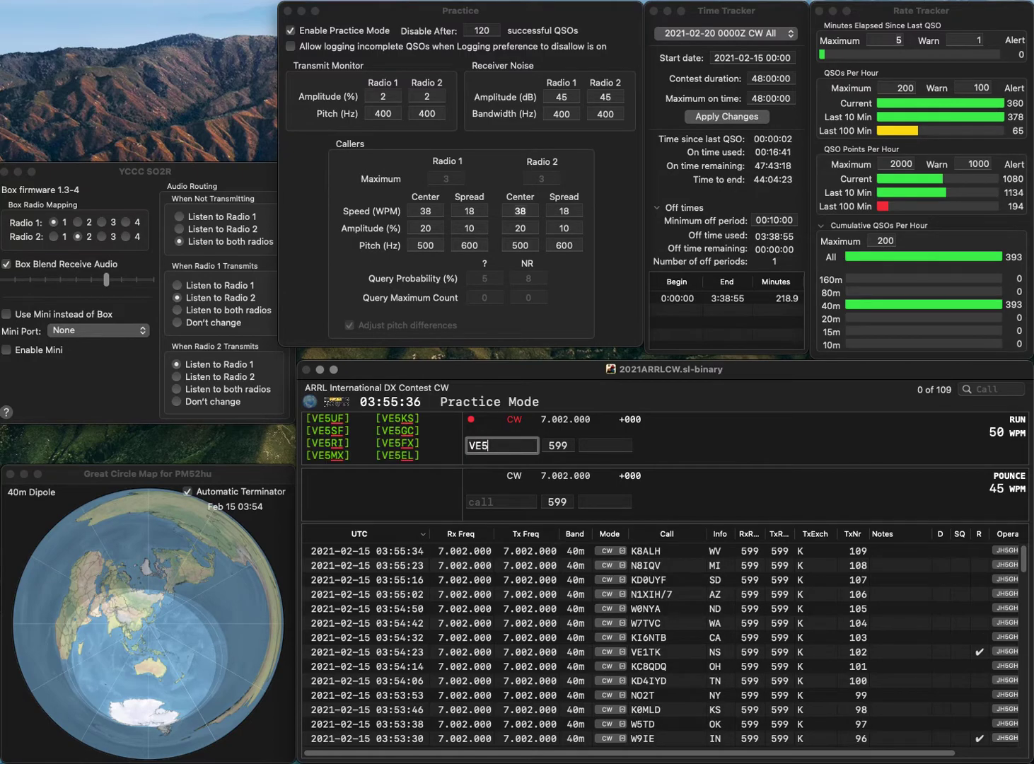
pyautogui.press('space')
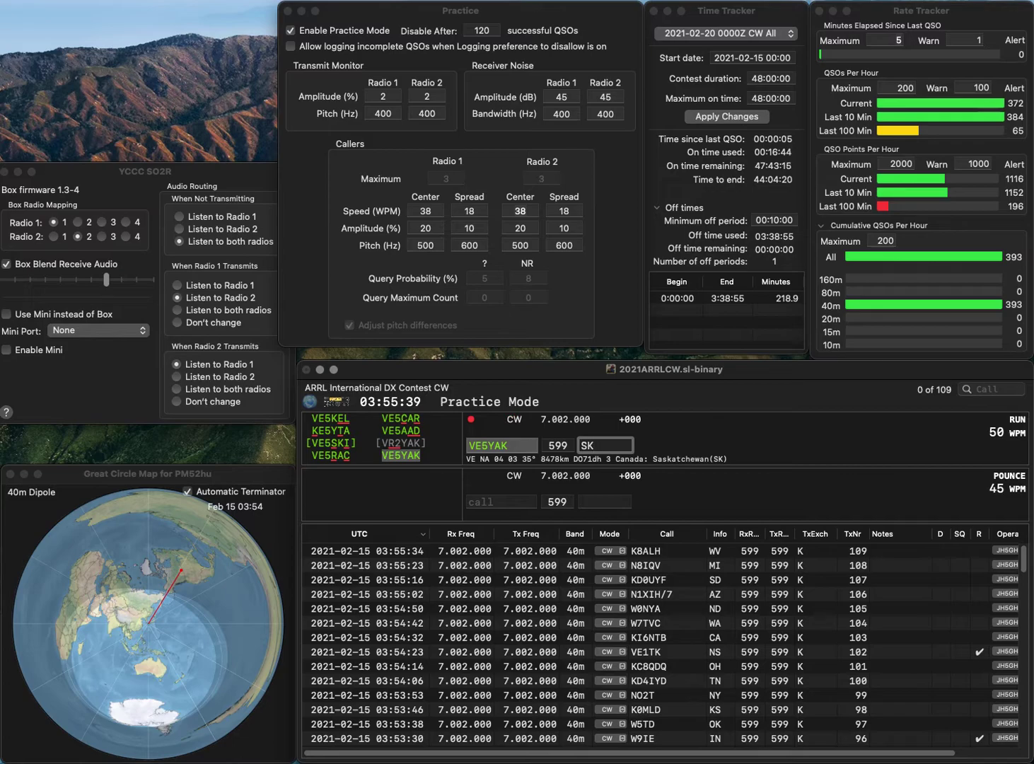
pyautogui.press('Return')
pyautogui.write('N2')
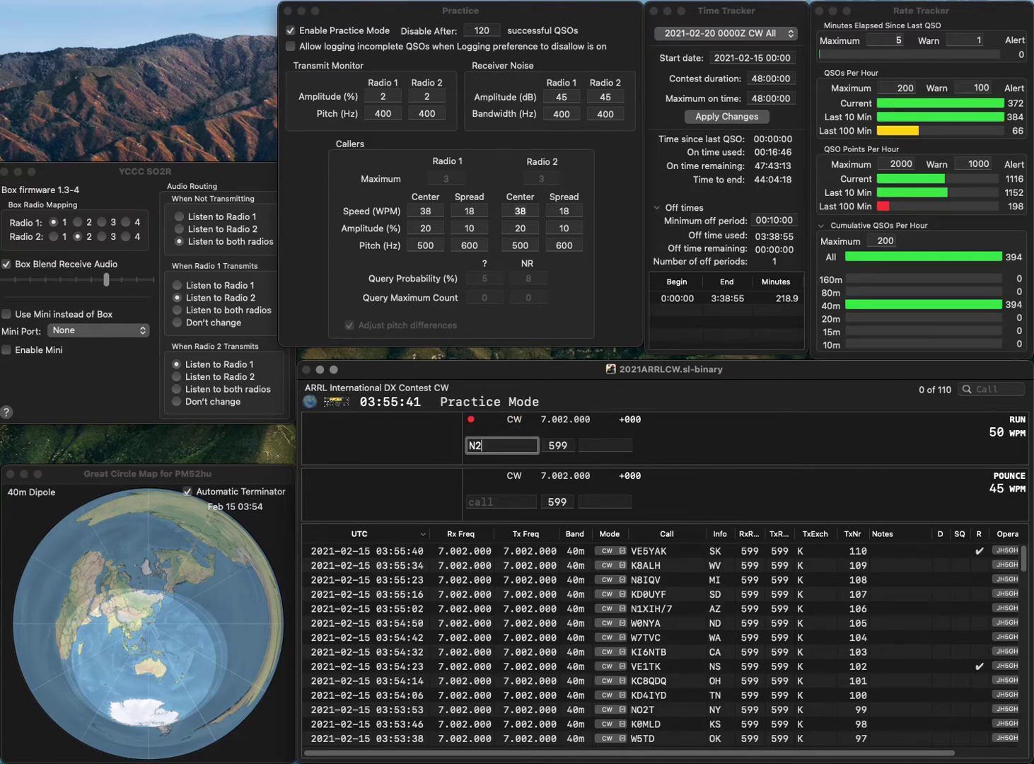
pyautogui.write('ISW')
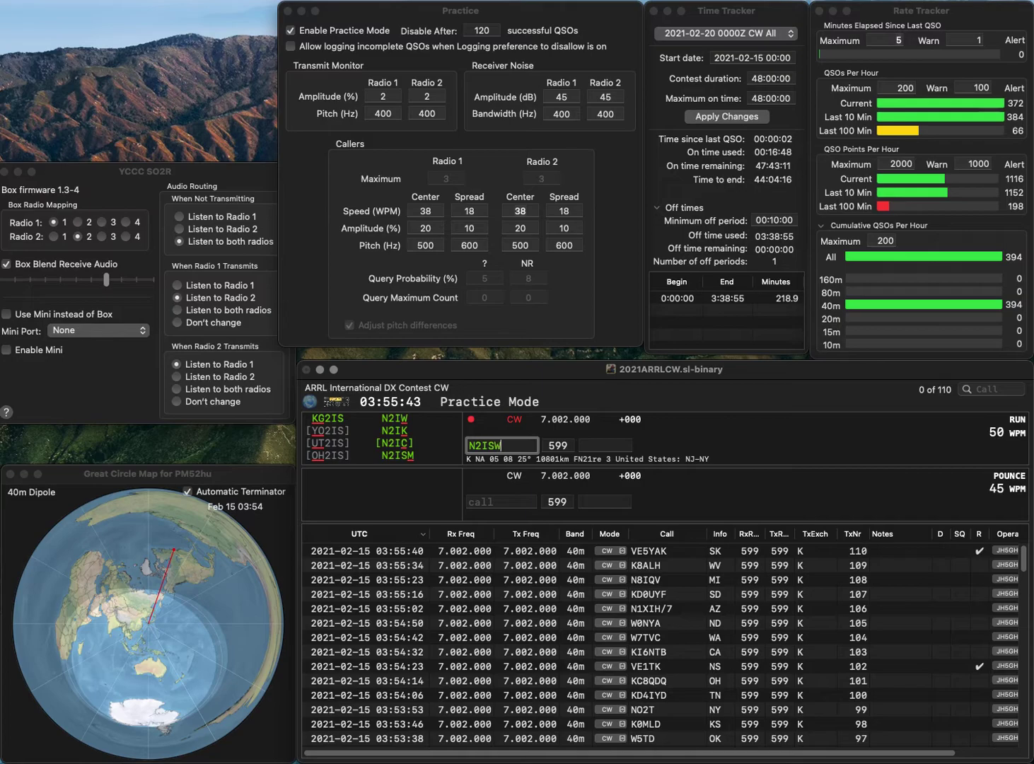
pyautogui.press('BackSpace')
pyautogui.press('BackSpace')
pyautogui.write('GW')
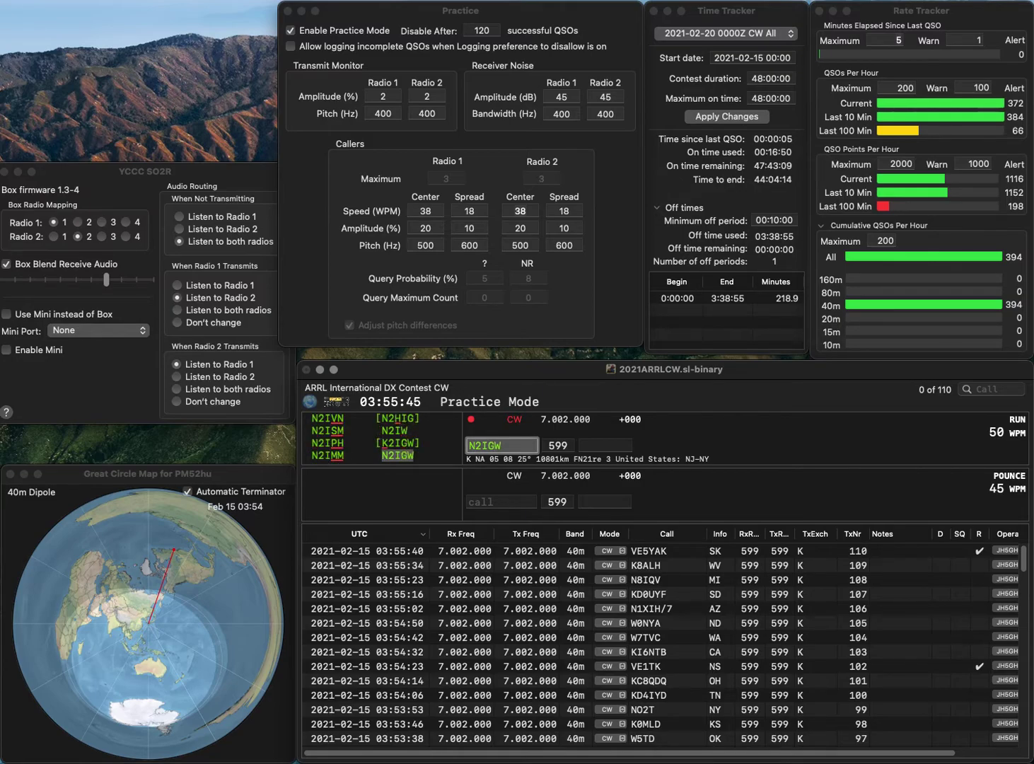
pyautogui.press('space')
pyautogui.write('N')
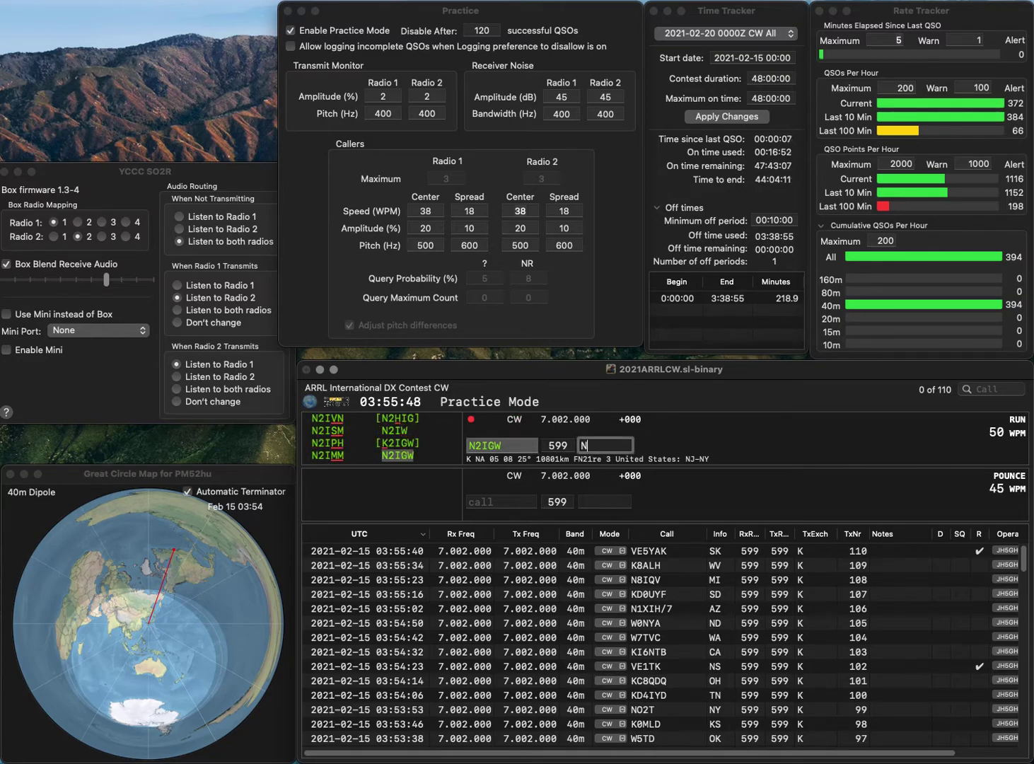
pyautogui.write('Y')
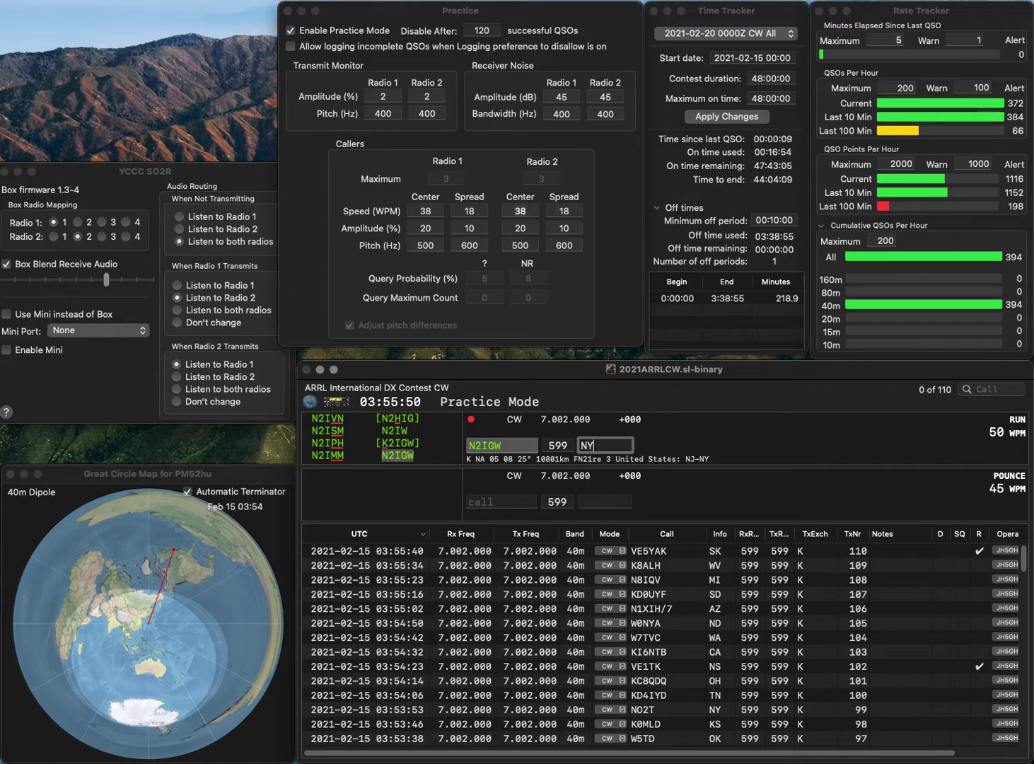
pyautogui.press('Return')
pyautogui.write('K')
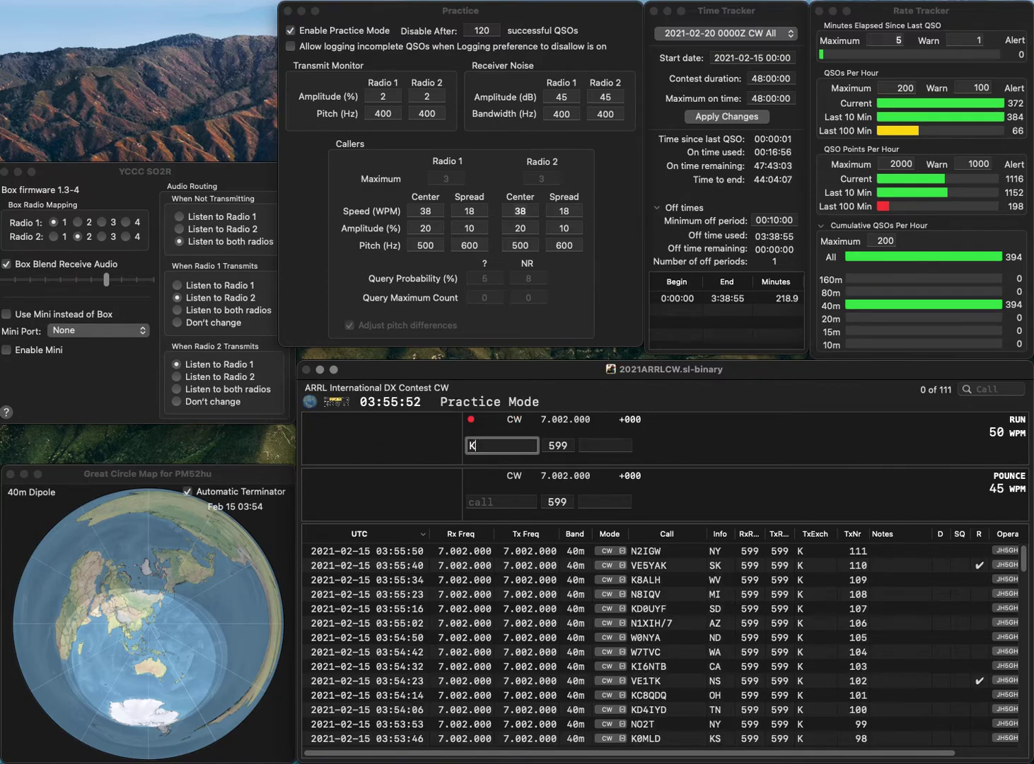
pyautogui.write('4OQ')
pyautogui.press('space')
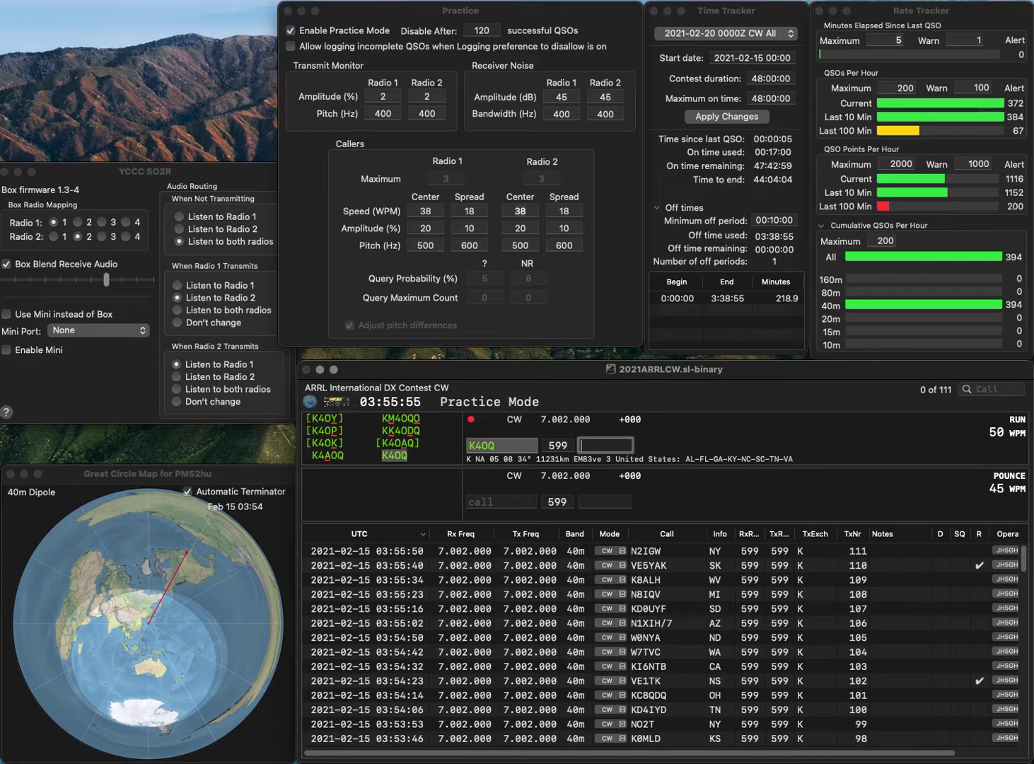
pyautogui.write('AL')
pyautogui.press('Return')
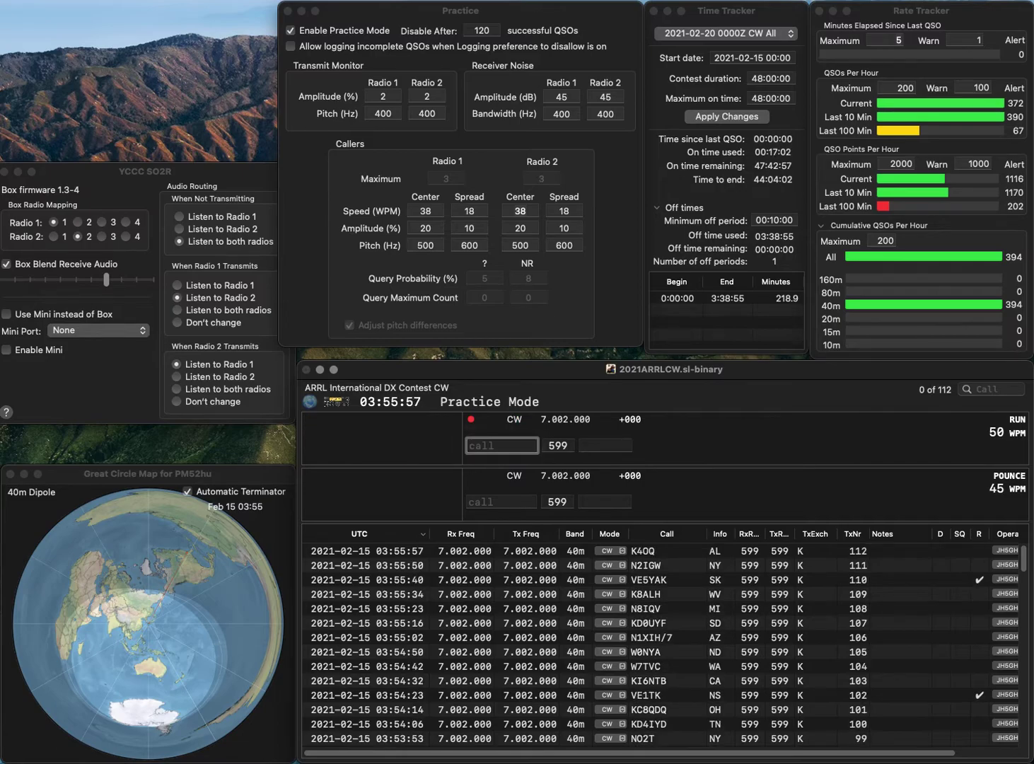
pyautogui.write('W3J')
pyautogui.write('SJ')
pyautogui.press('Left')
pyautogui.press('Left')
pyautogui.press('Left')
pyautogui.press('BackSpace')
pyautogui.write('2')
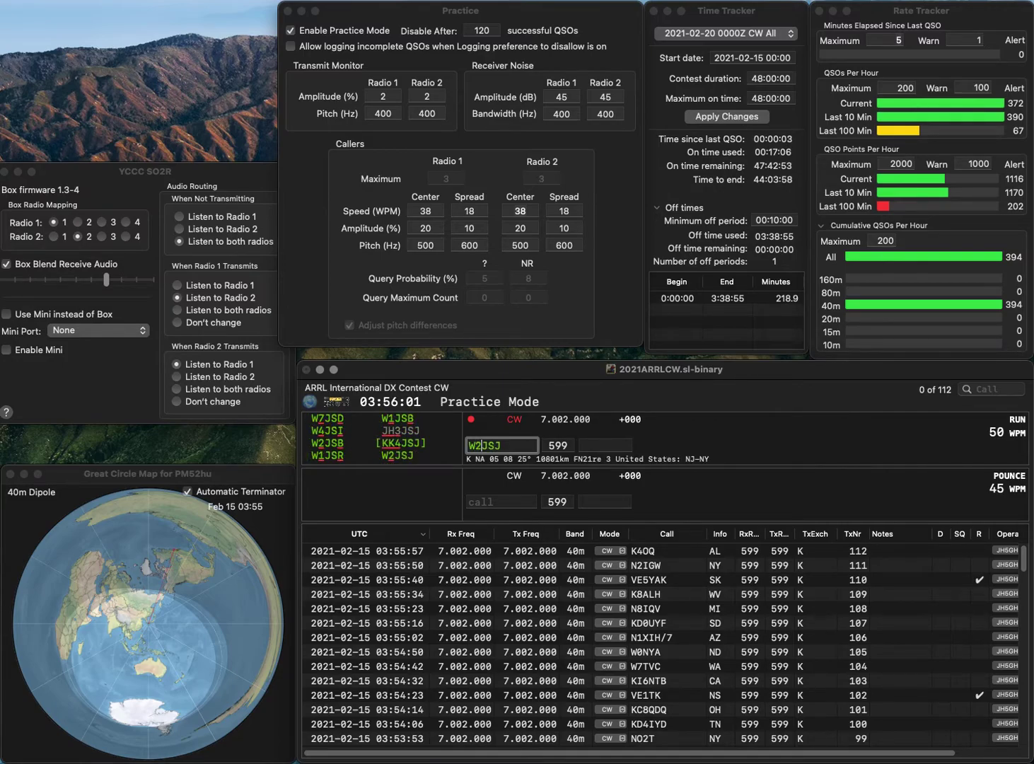
pyautogui.press('space')
pyautogui.write('N')
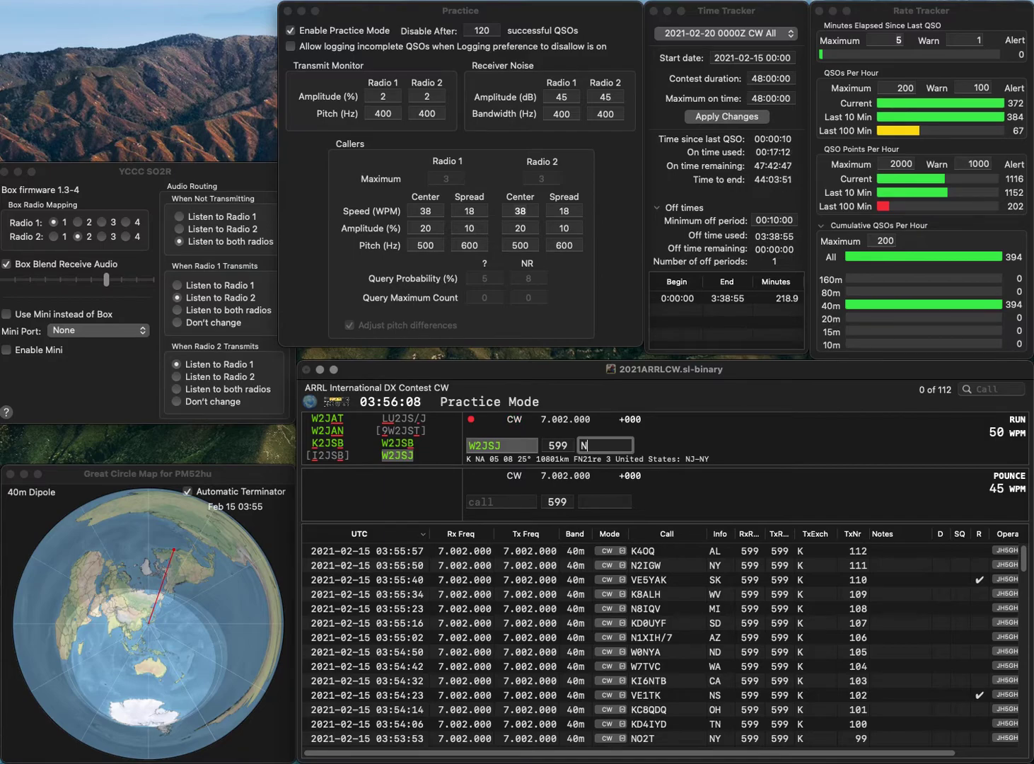
pyautogui.write('J')
pyautogui.press('Return')
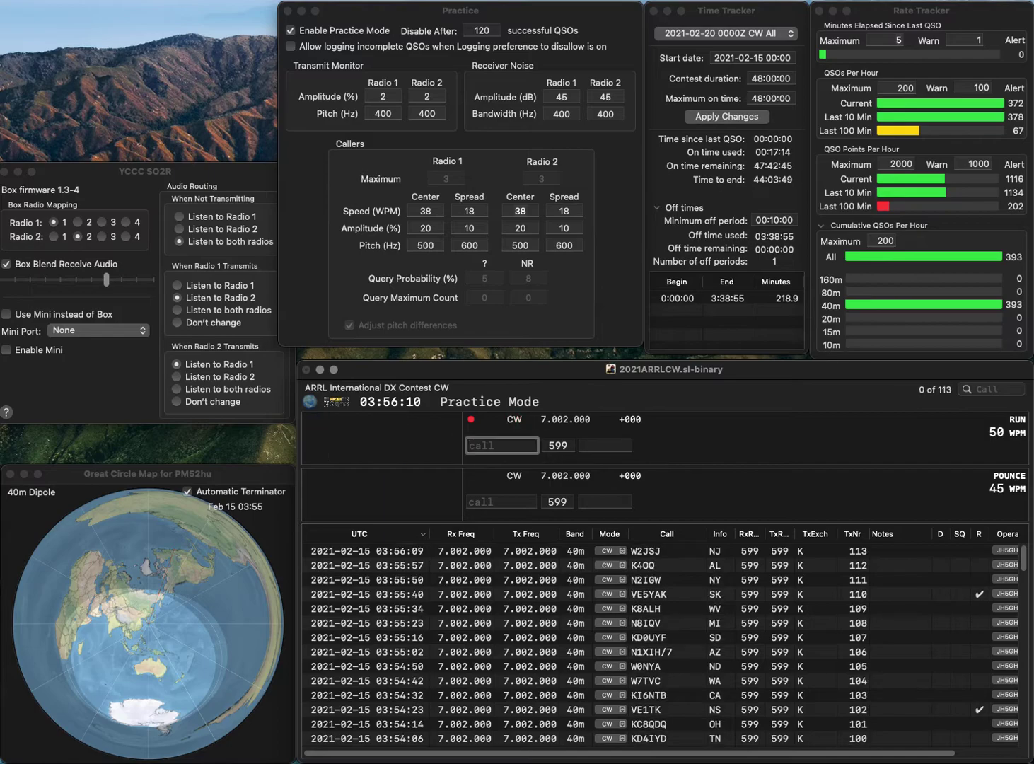
# - Log a contact with call K5XK on the Run radio, with AR as the received exchange
pyautogui.write('K5XK')
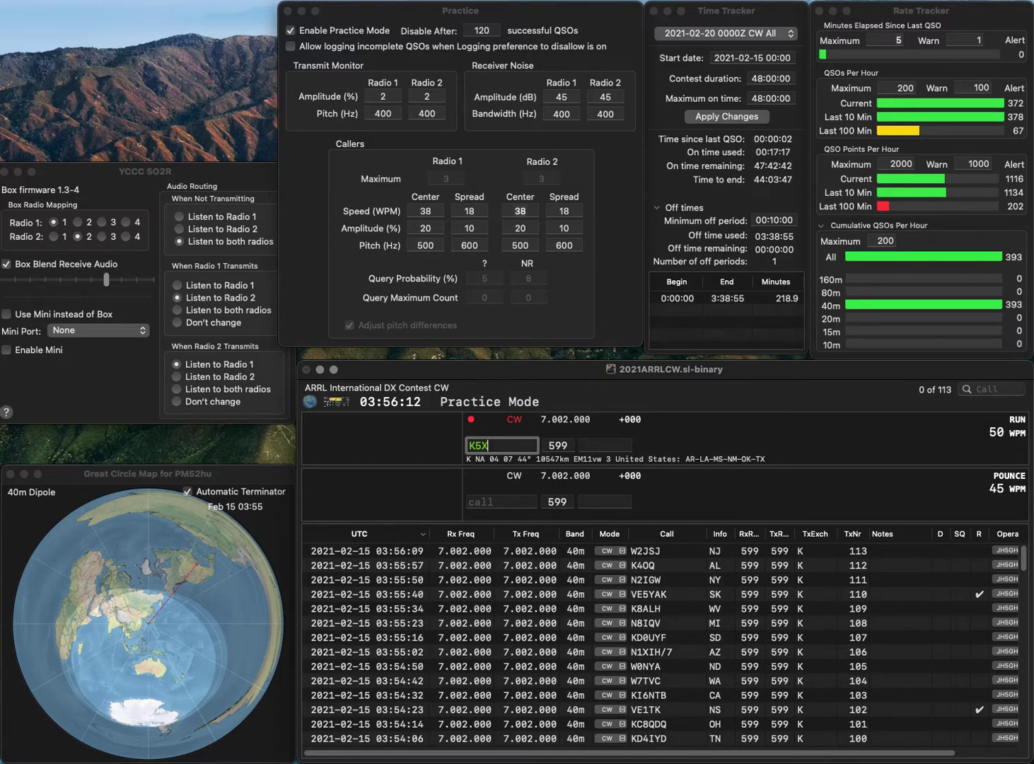
pyautogui.press('space')
pyautogui.write('AR')
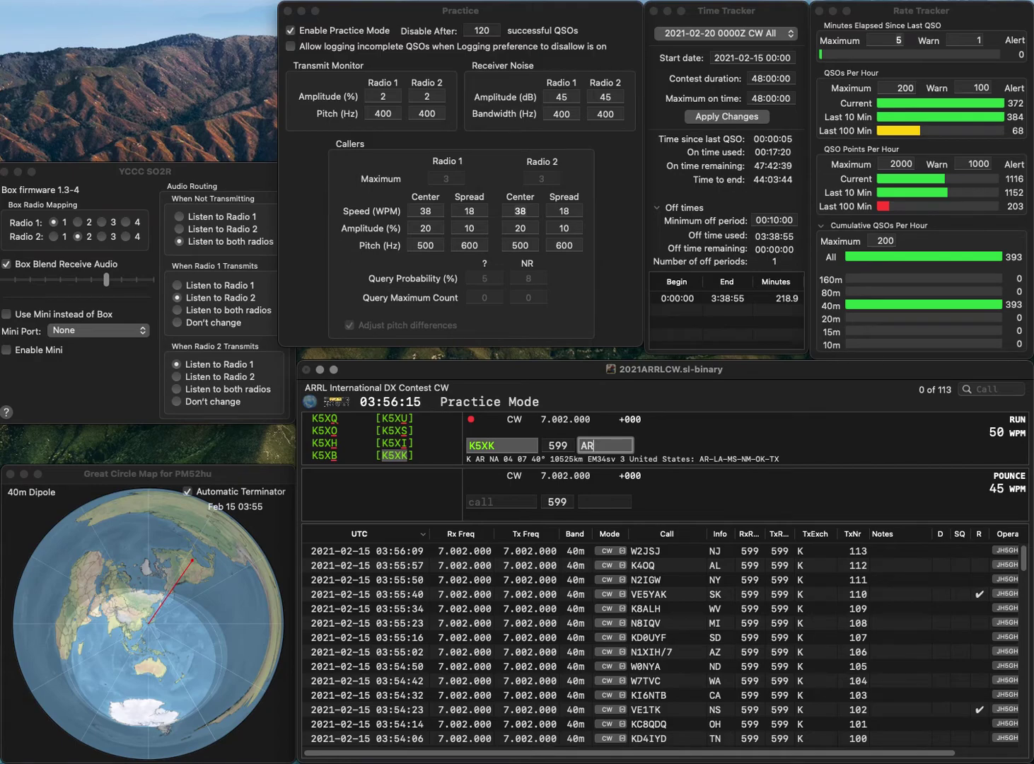
pyautogui.press('Return')
# - Log a contact with call KJ4GK on the Run radio, with GA as the received exchange
pyautogui.write('K')
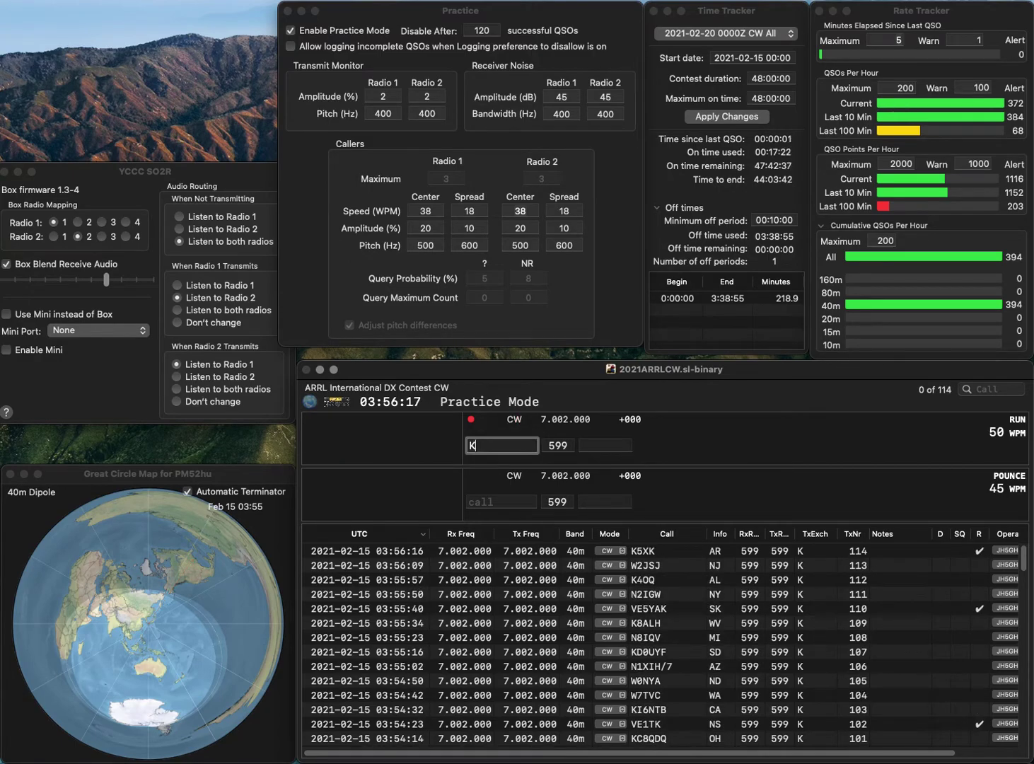
pyautogui.write('J4GK')
pyautogui.press('space')
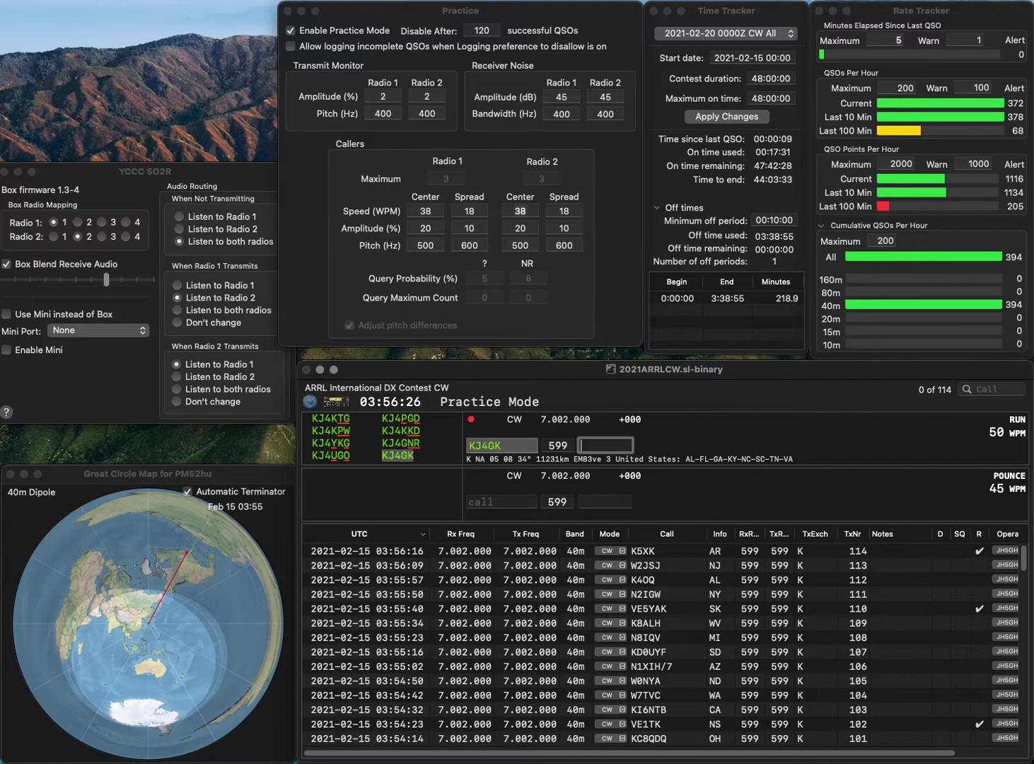
pyautogui.press('Return')
pyautogui.write('KDLT')
pyautogui.press('Left')
pyautogui.press('Left')
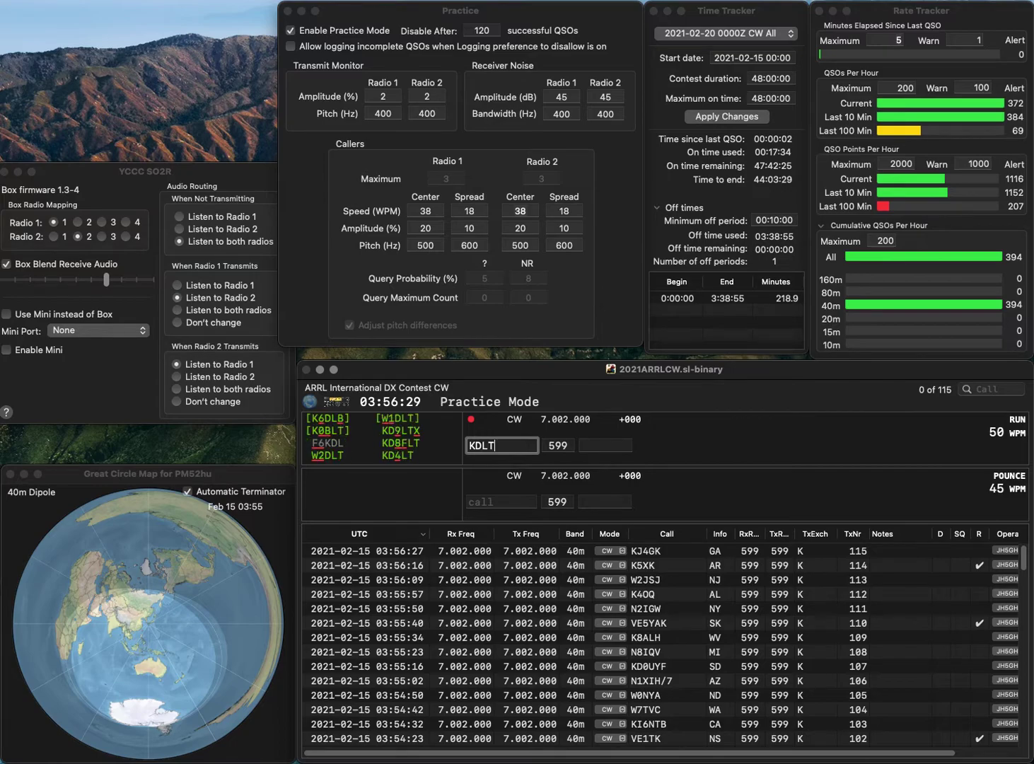
pyautogui.write('4')
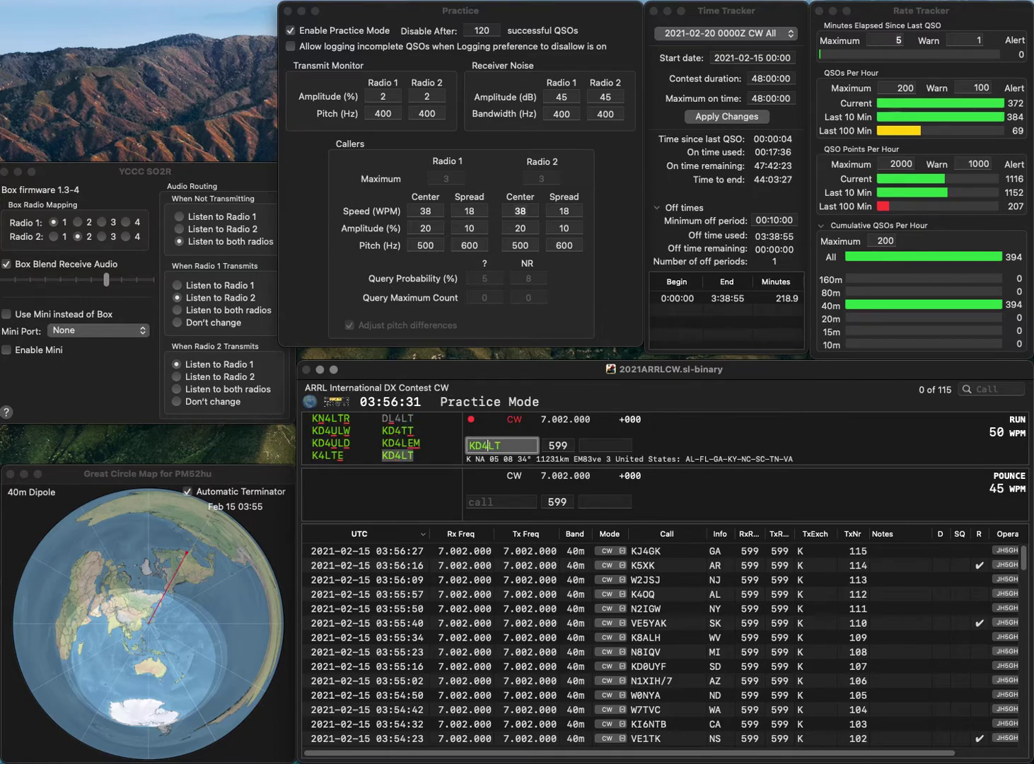
pyautogui.press('space')
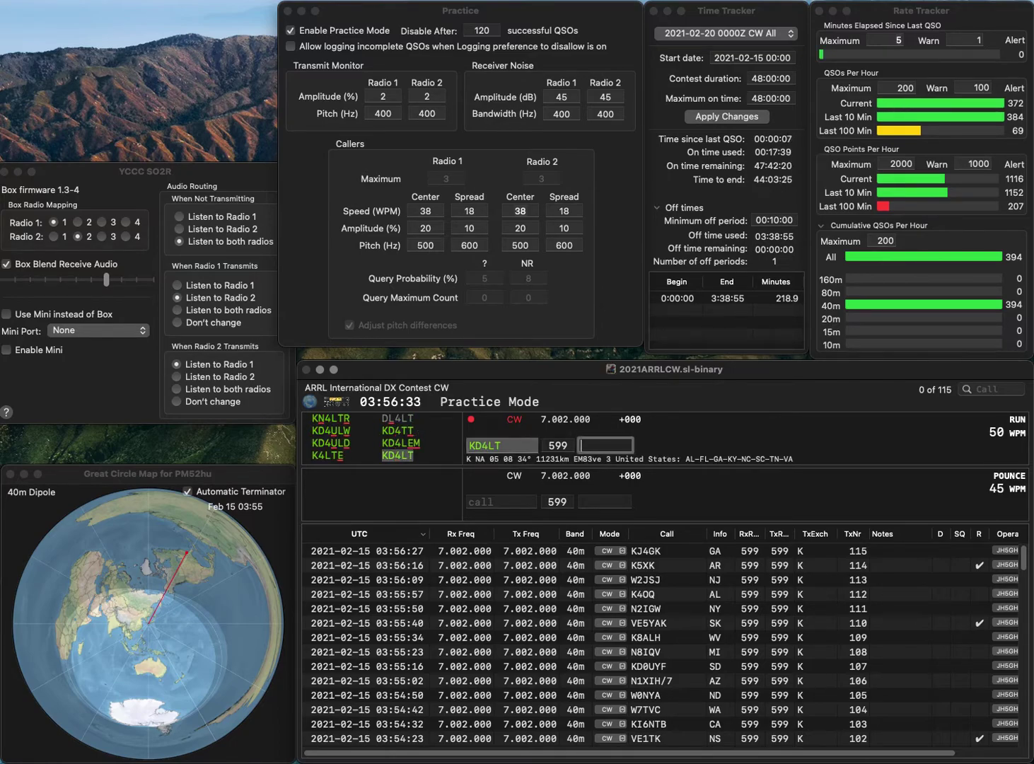
pyautogui.write('NC')
pyautogui.press('Return')
pyautogui.write('K3IRV')
pyautogui.press('space')
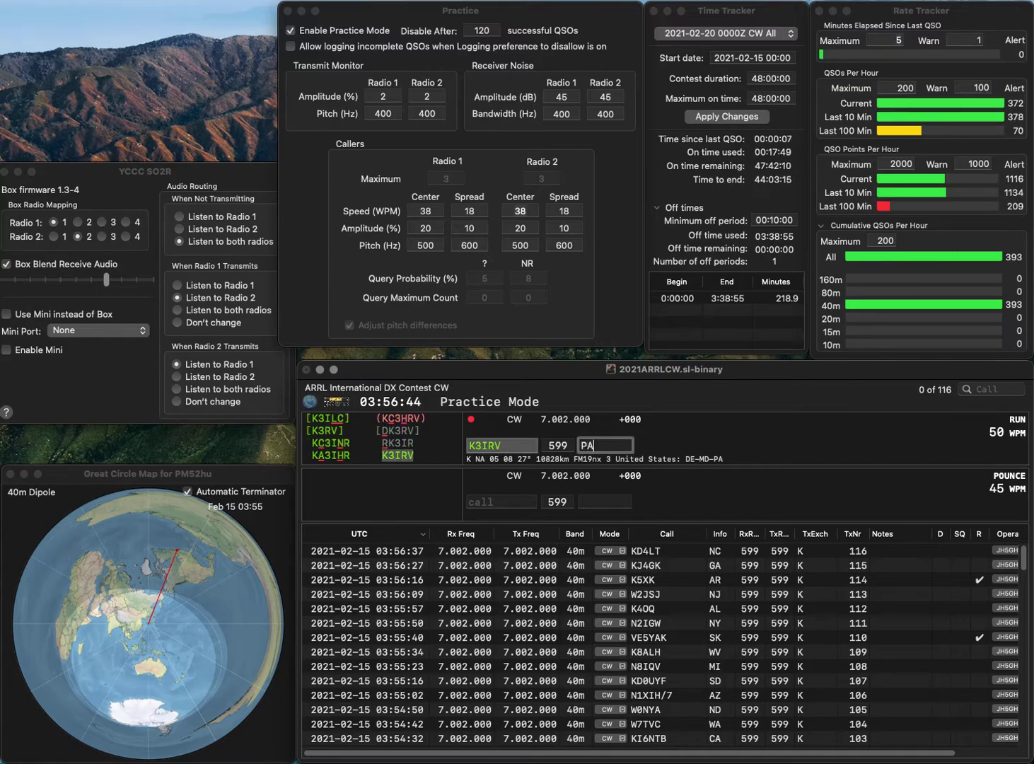
pyautogui.press('Return')
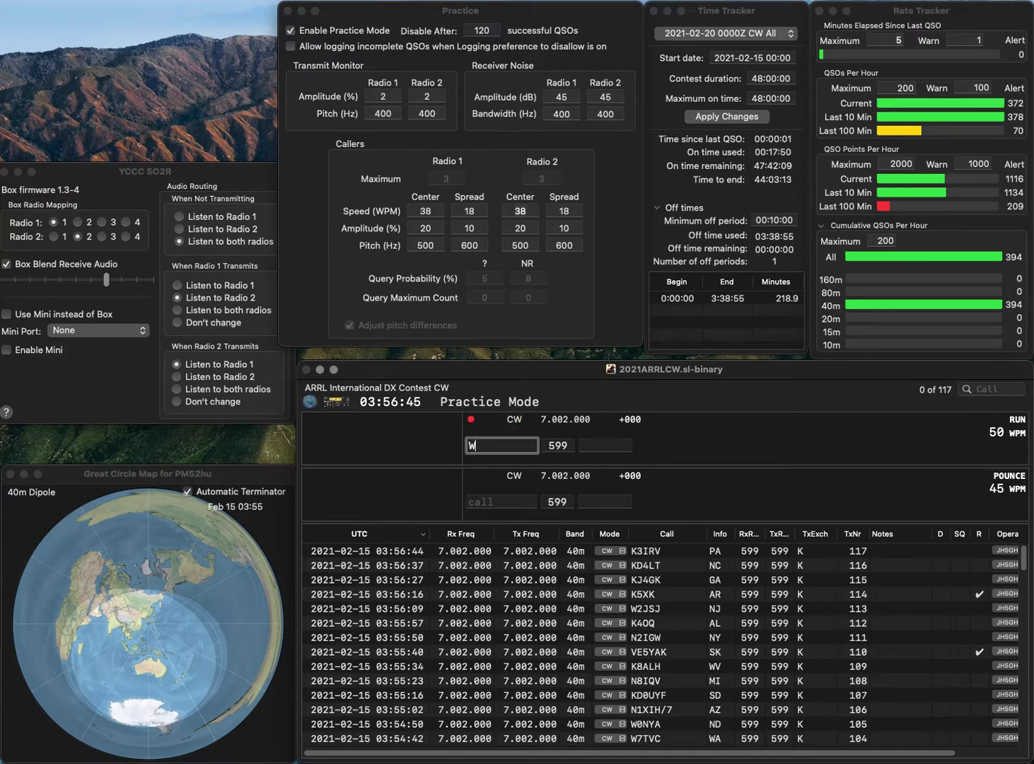
pyautogui.write('W4JNC')
pyautogui.press('space')
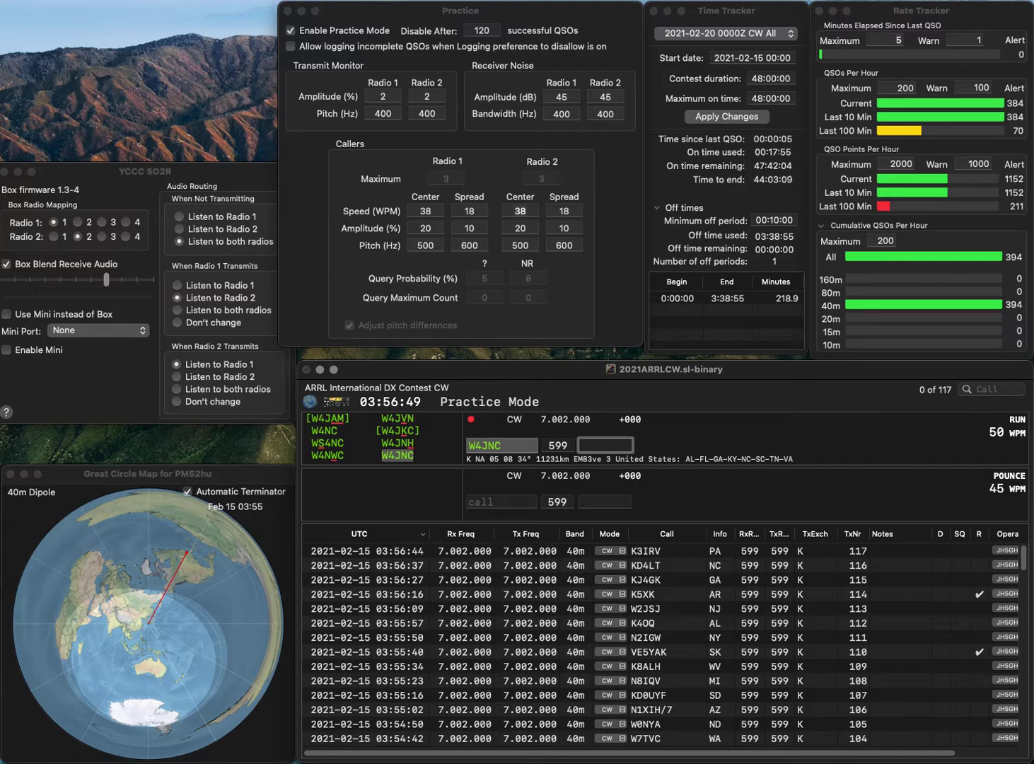
pyautogui.write('TN')
pyautogui.press('Return')
pyautogui.write('N')
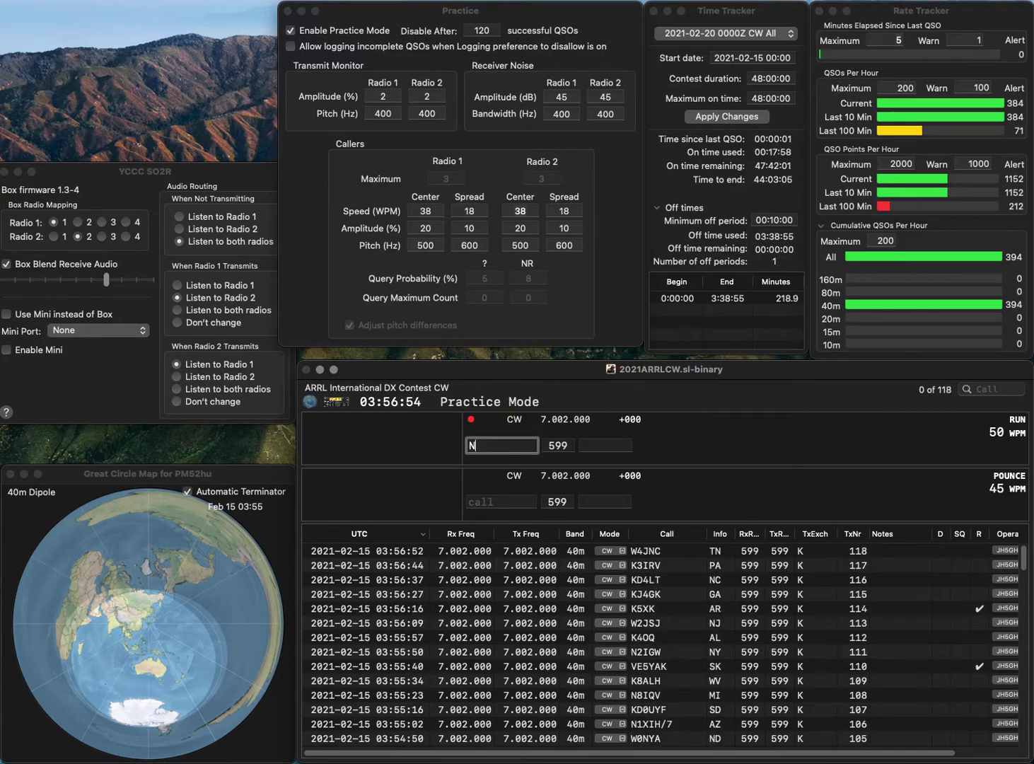
pyautogui.write('7LYS')
pyautogui.press('Return')
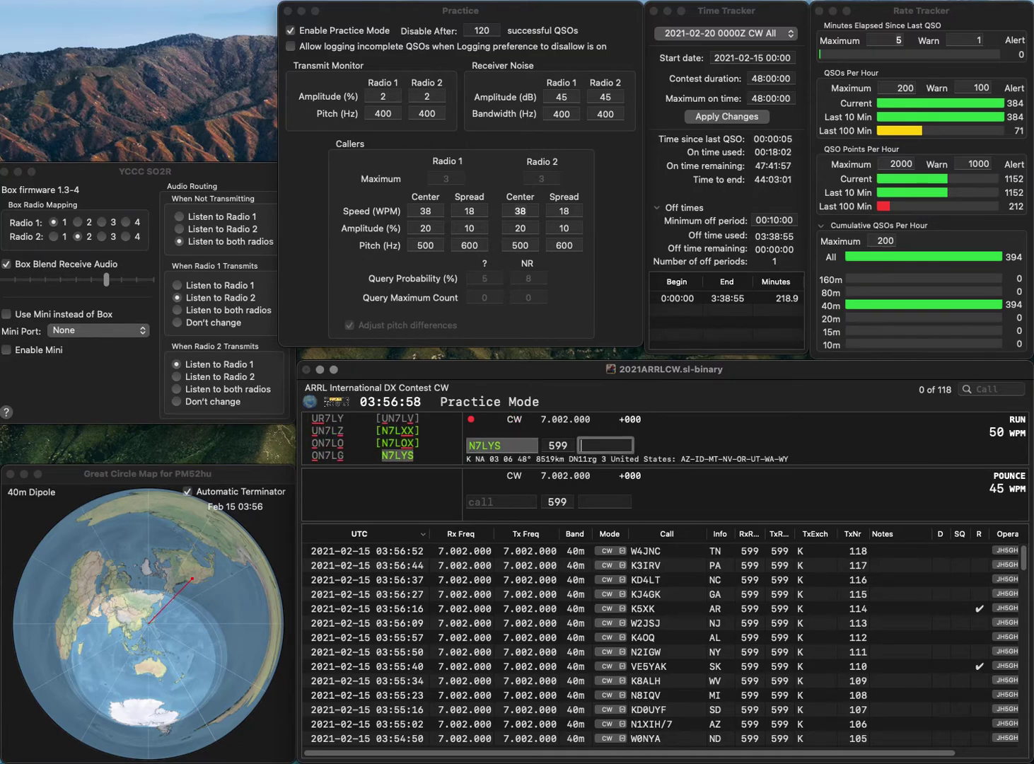
pyautogui.press('Return')
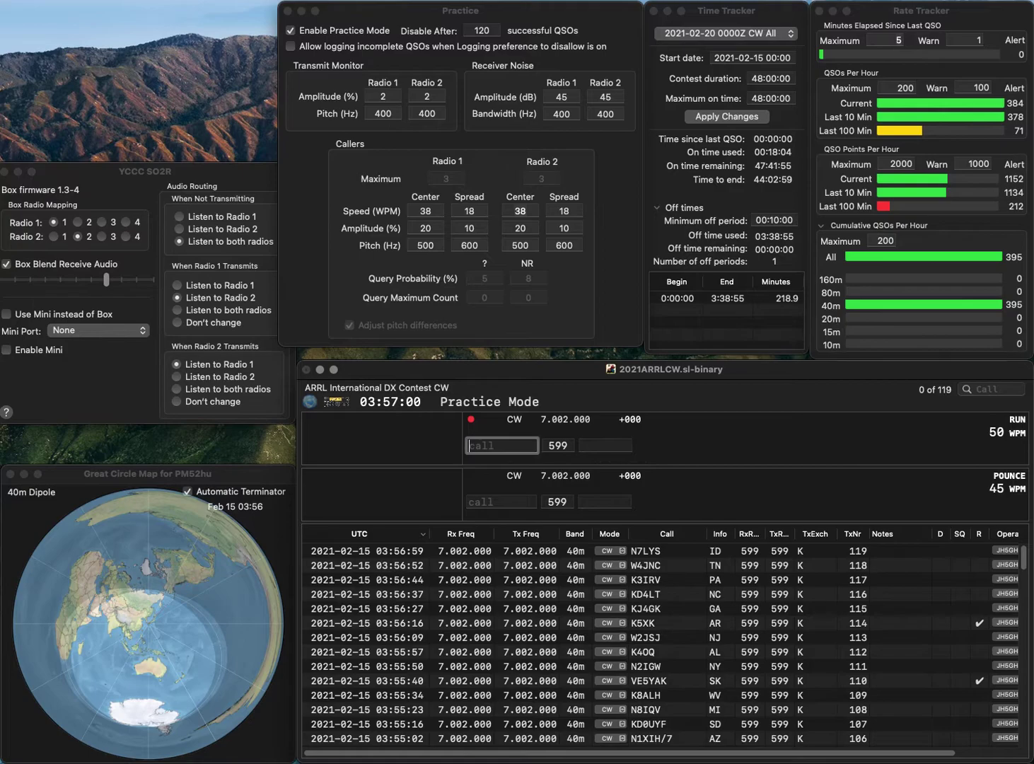
# - Log a contact with call VE2EKA on the Run radio, with QC as the received exchange, and turn off practice mode
pyautogui.write('VE2EKA')
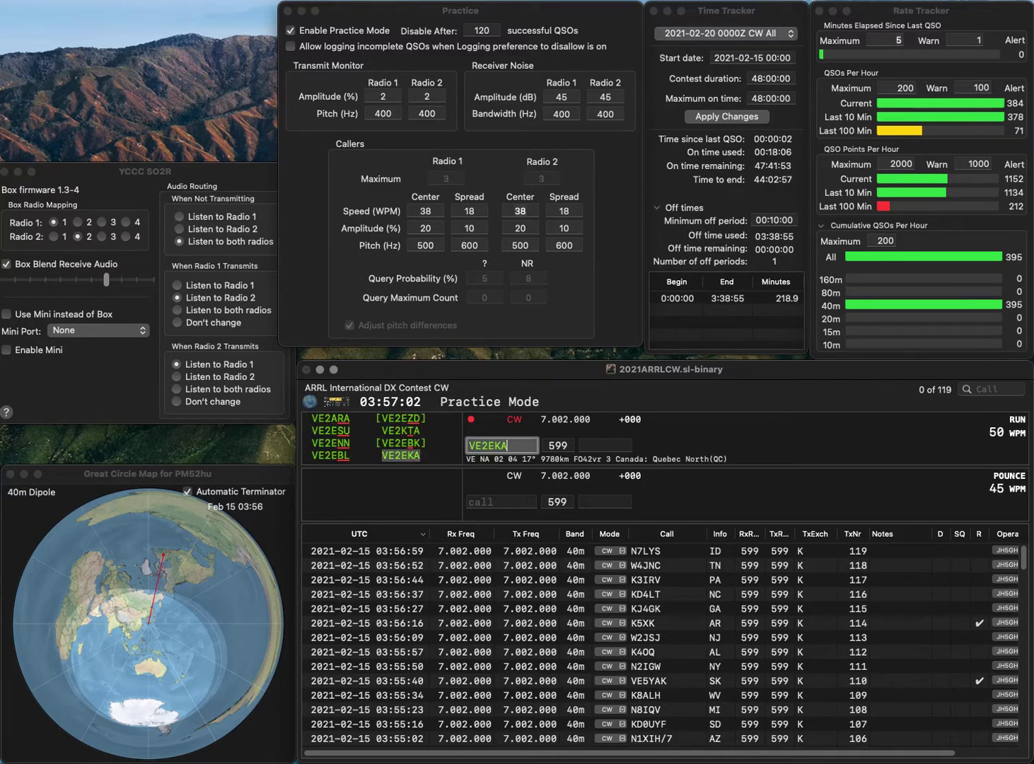
pyautogui.press('Return')
pyautogui.write('QC')
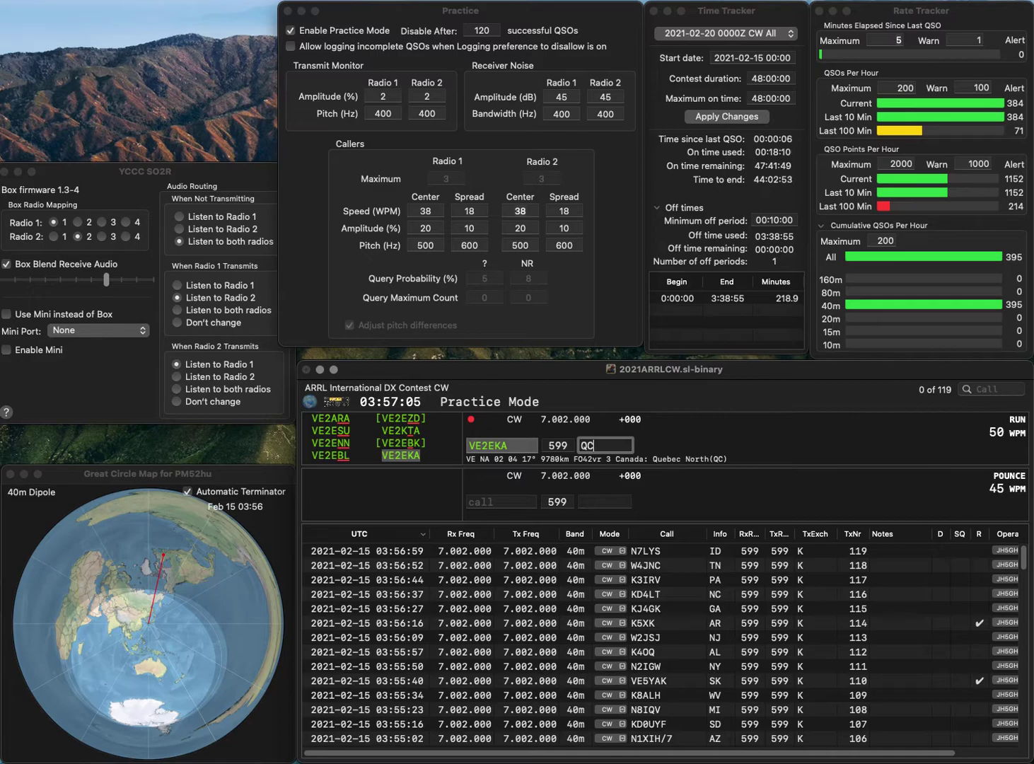
pyautogui.press('Return')
pyautogui.click(290, 30)
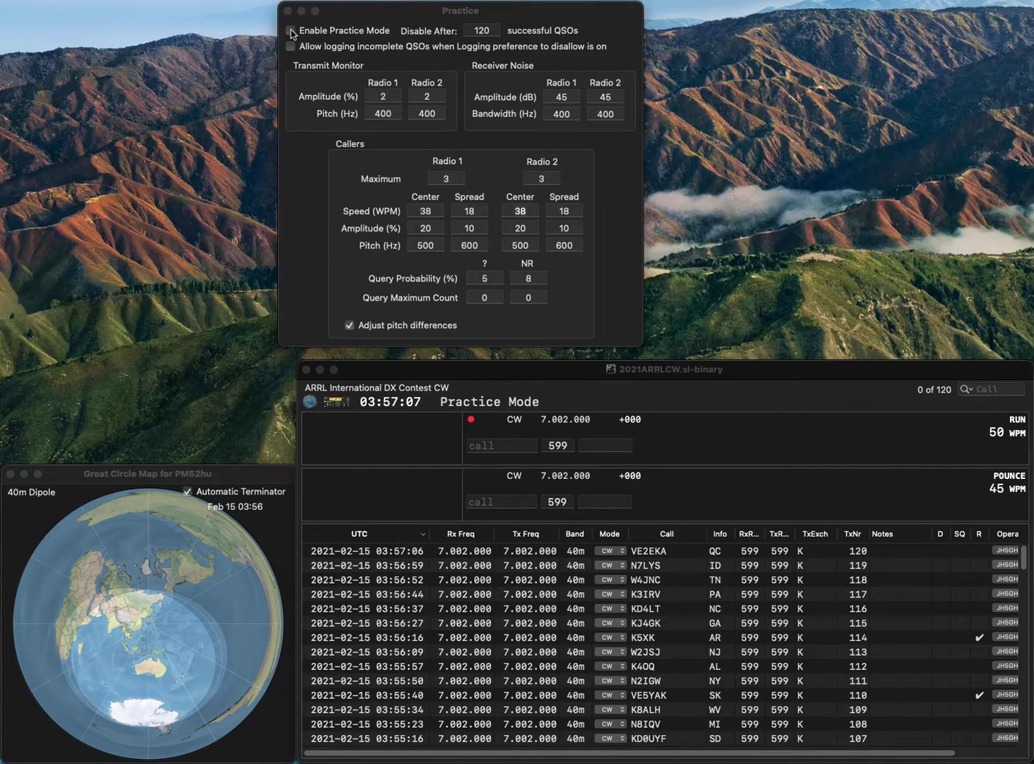